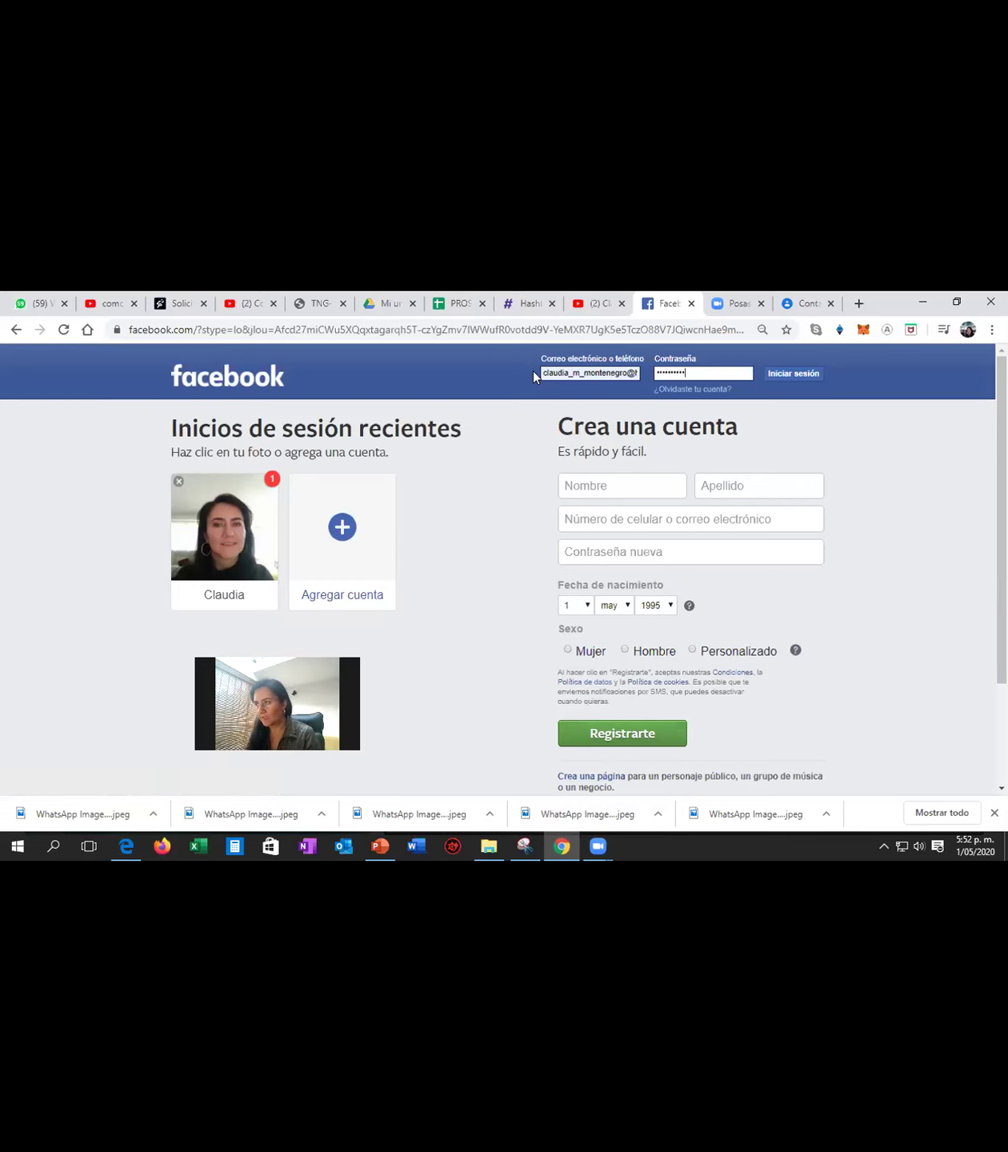
Log in to Facebook with the entered credentials and open the managed page Inversion mundial from the full list of pages.
click(773, 374)
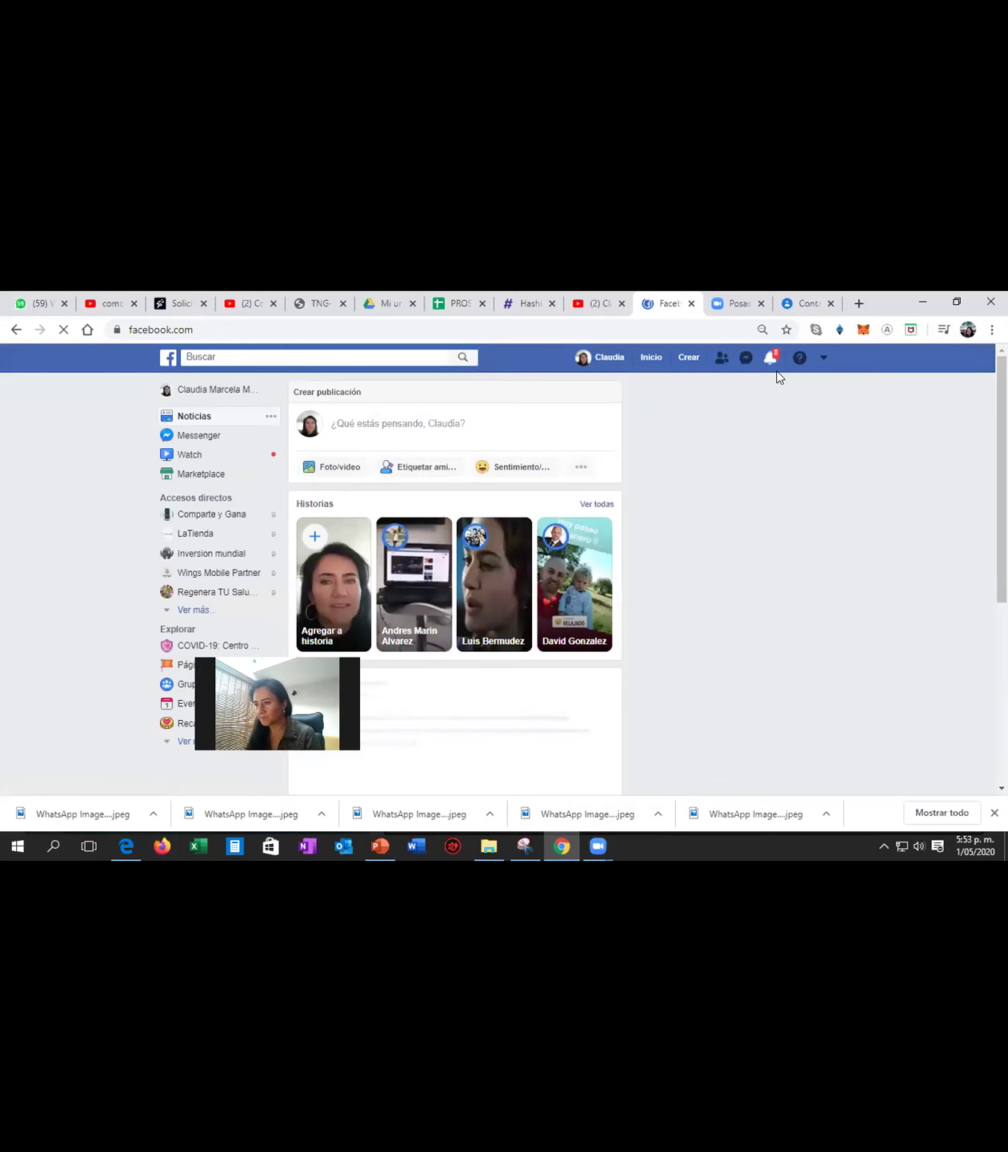
click(825, 362)
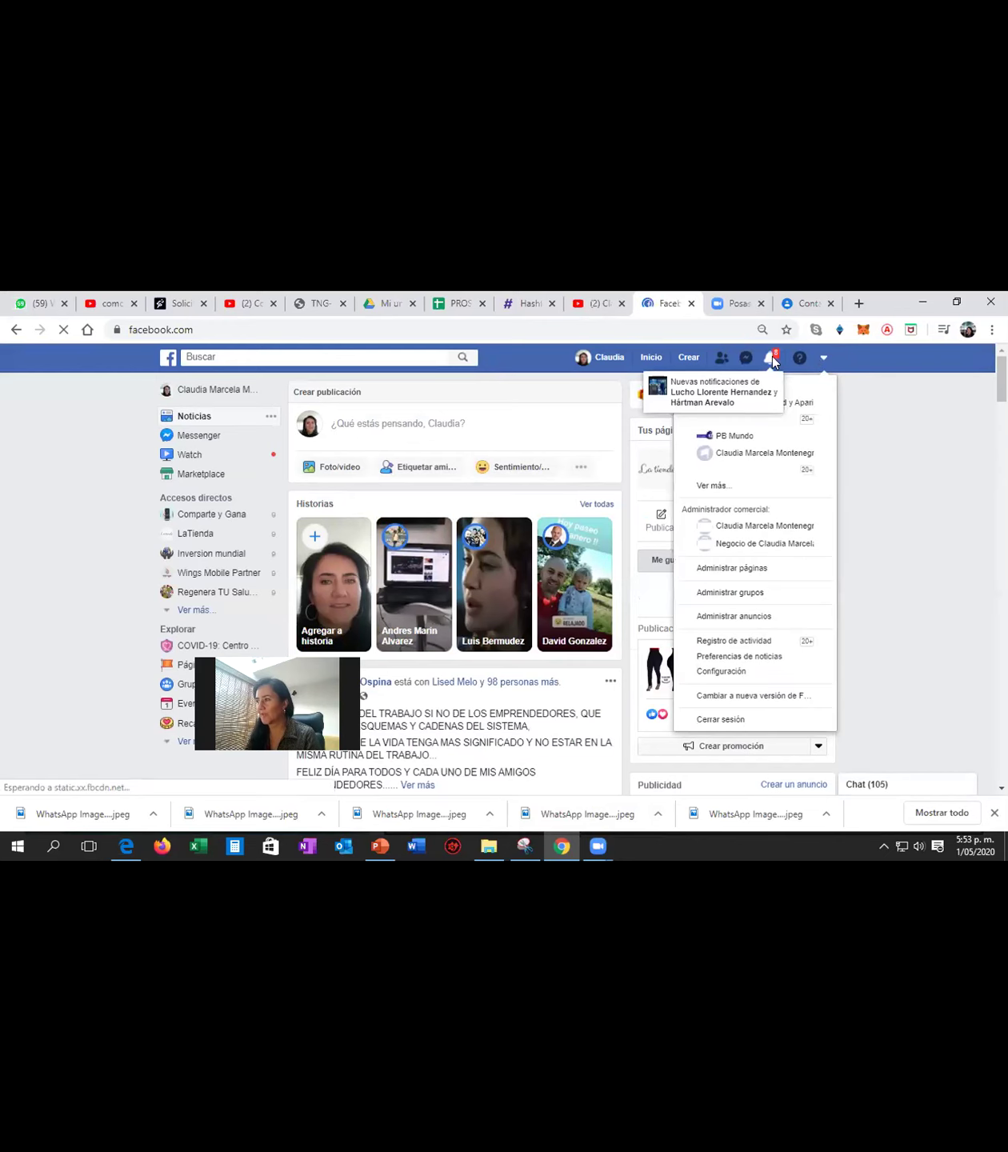
click(715, 486)
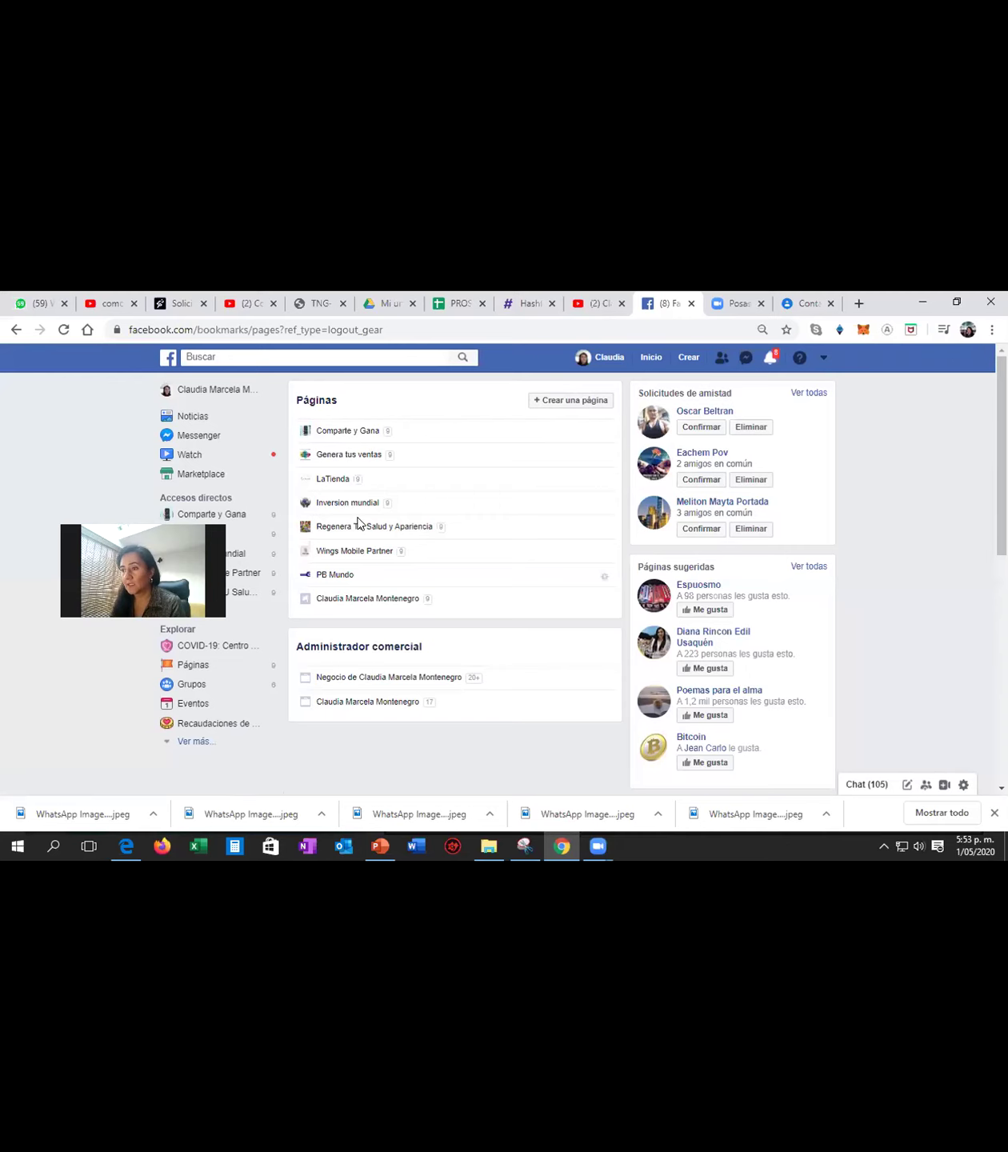
click(333, 504)
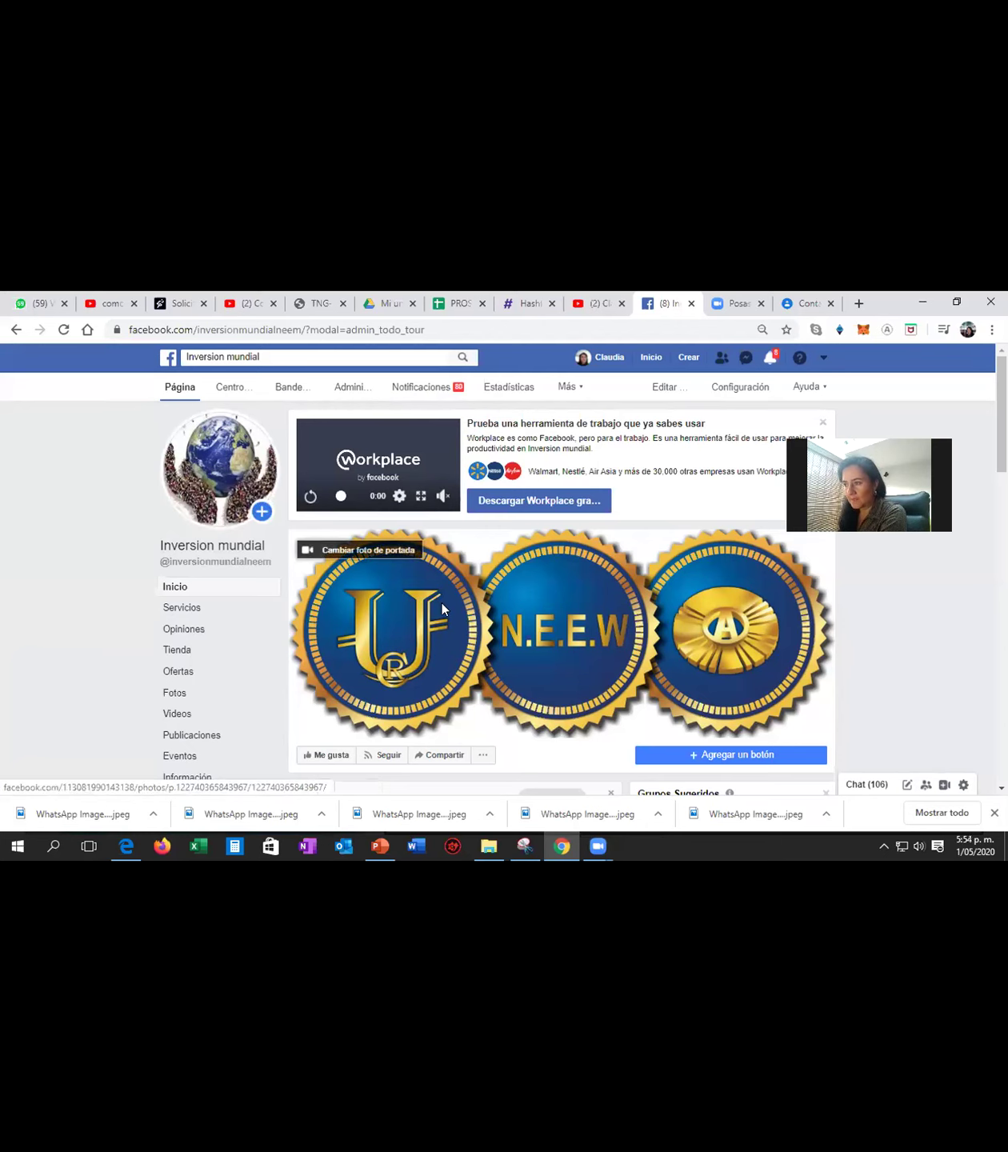
Look through the Inversion mundial page, from its cover and post composer to its services, photos, videos, published posts and upcoming events.
scroll(442, 601, down, 1)
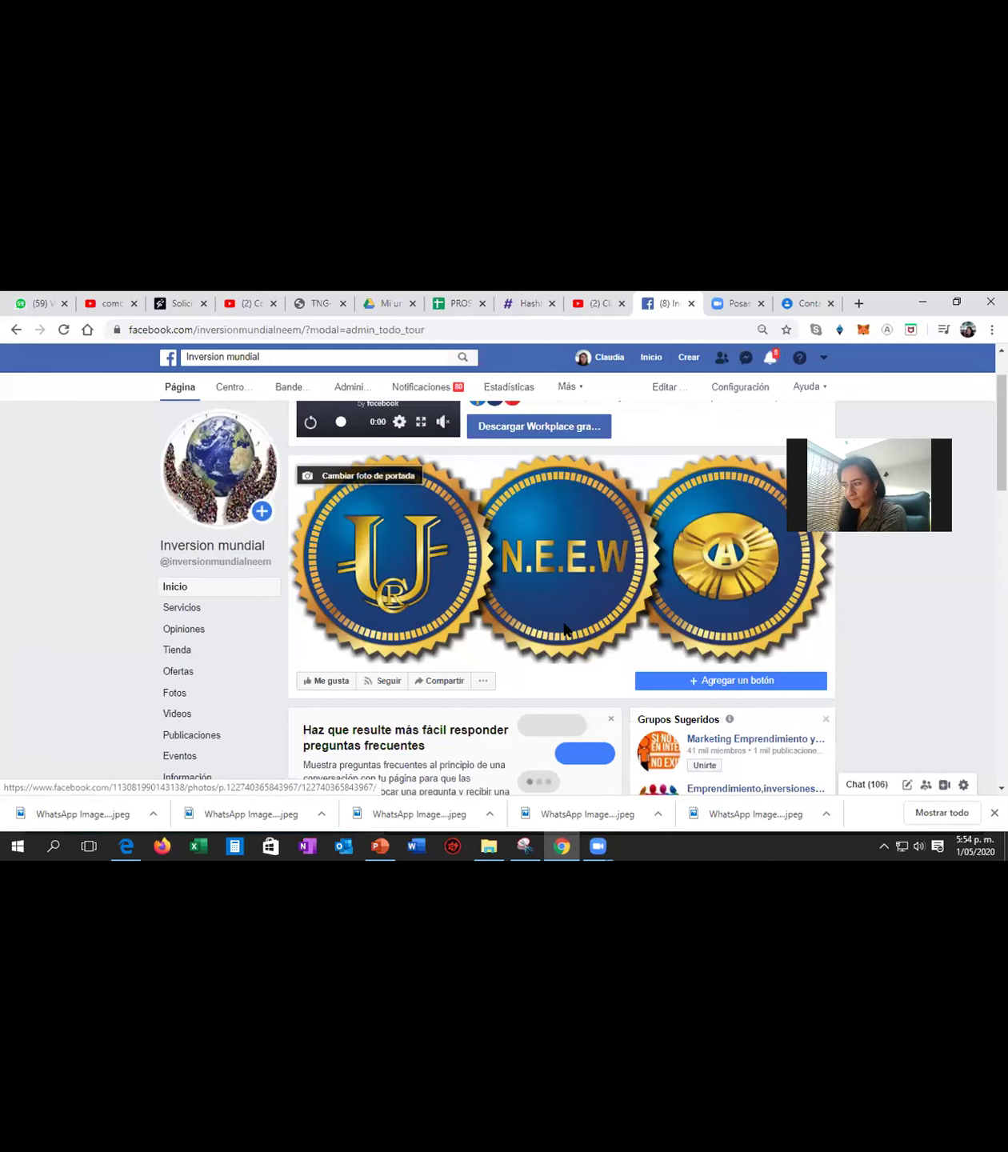
scroll(565, 629, down, 2)
scroll(562, 602, down, 1)
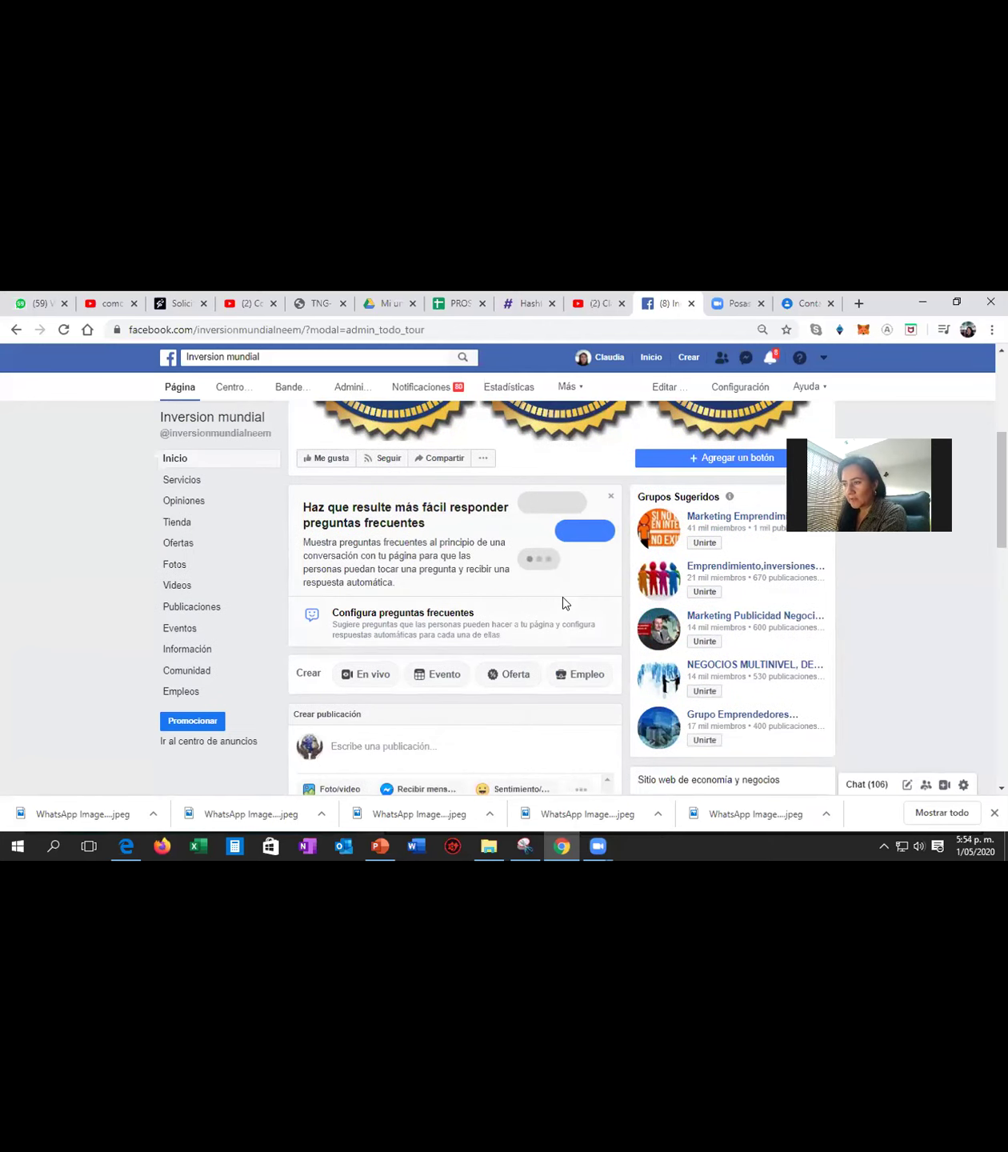
scroll(562, 601, down, 2)
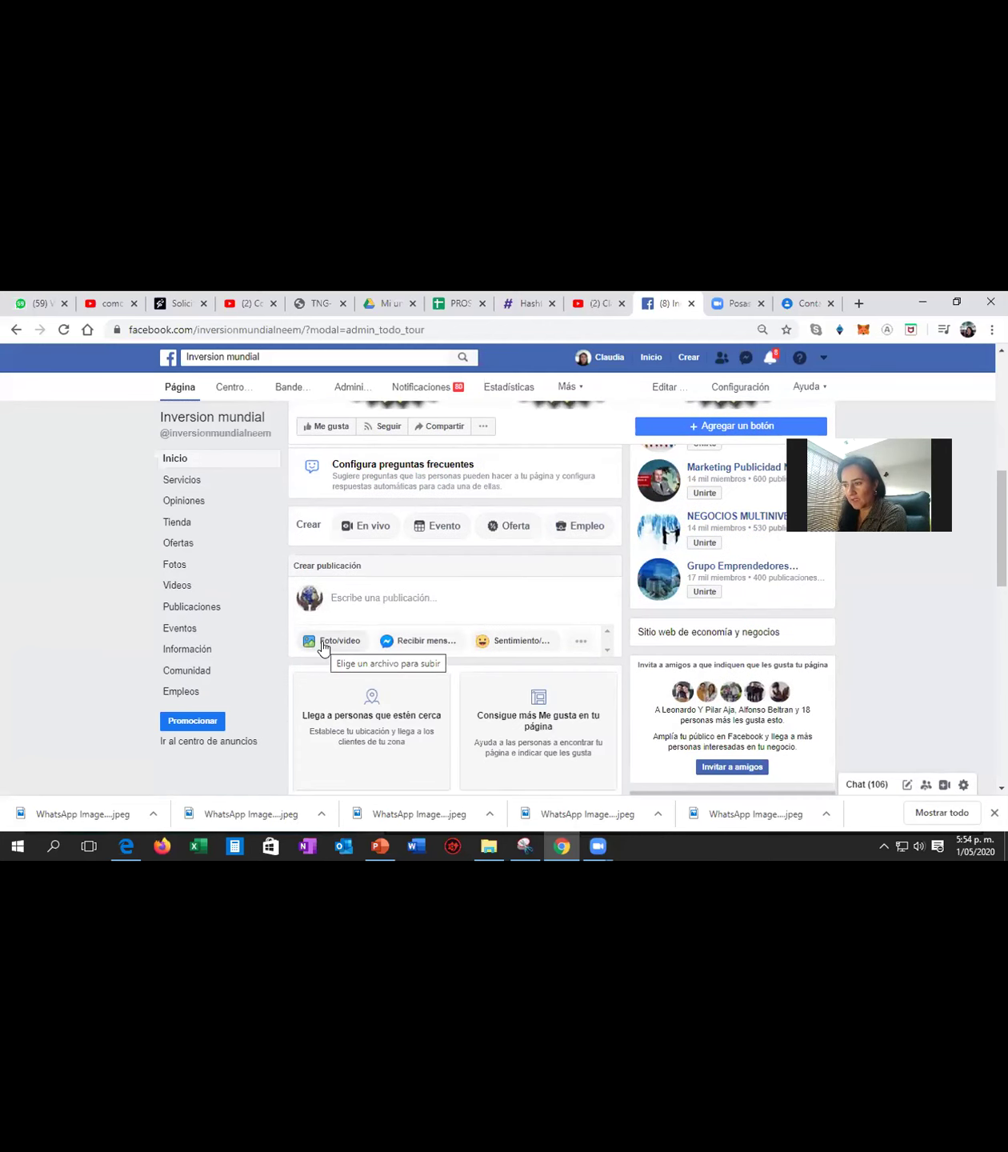
scroll(322, 647, down, 3)
scroll(481, 661, down, 4)
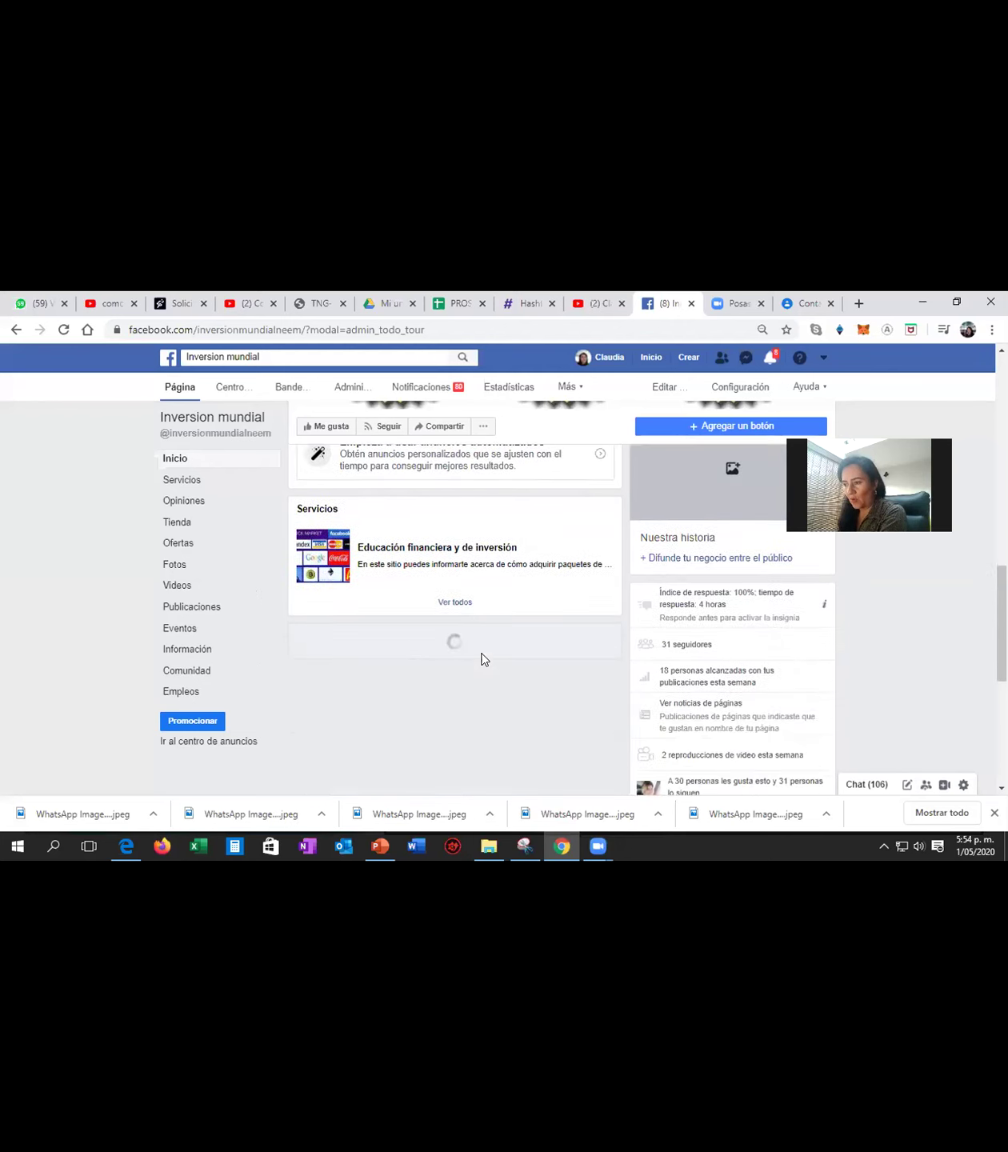
scroll(481, 659, down, 2)
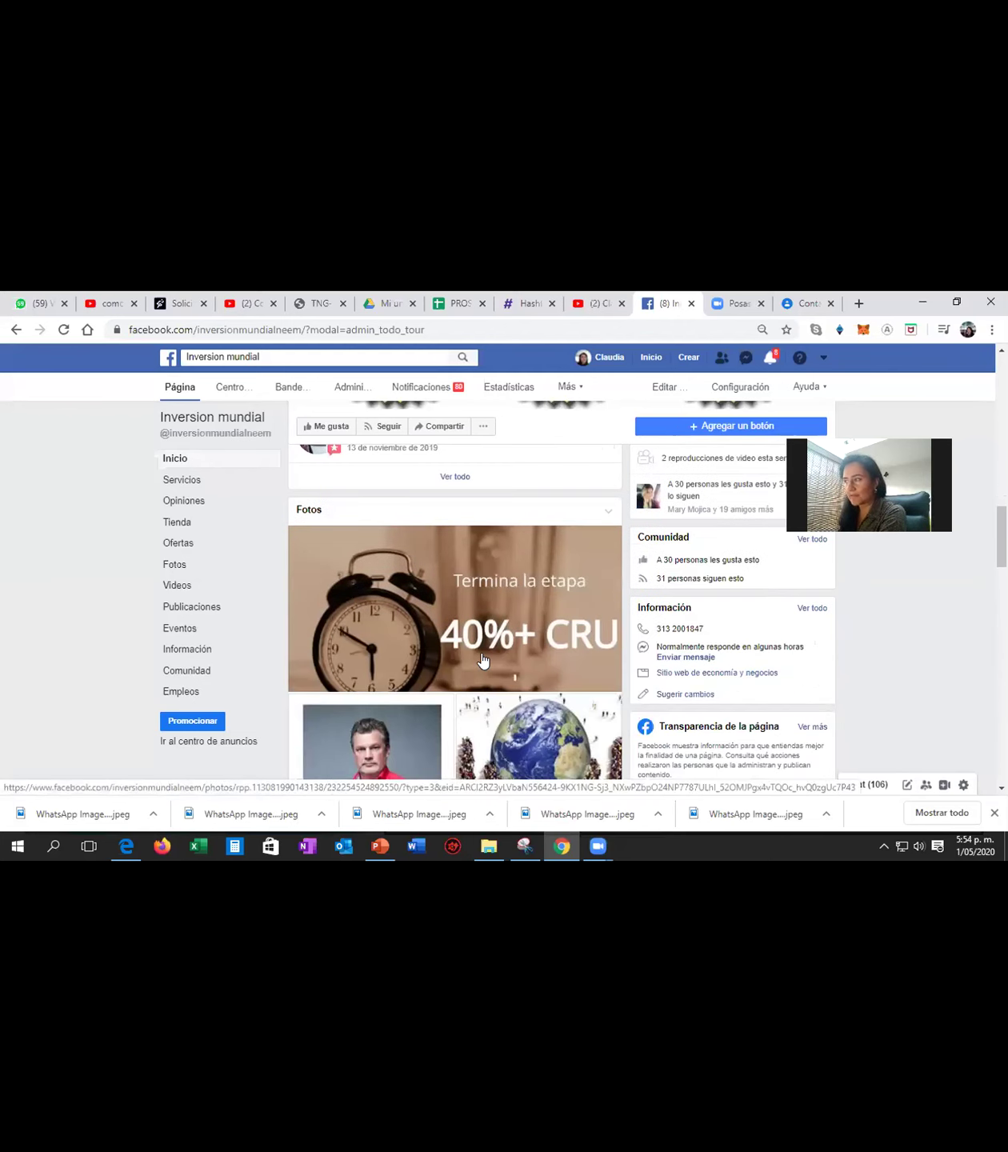
scroll(494, 637, down, 5)
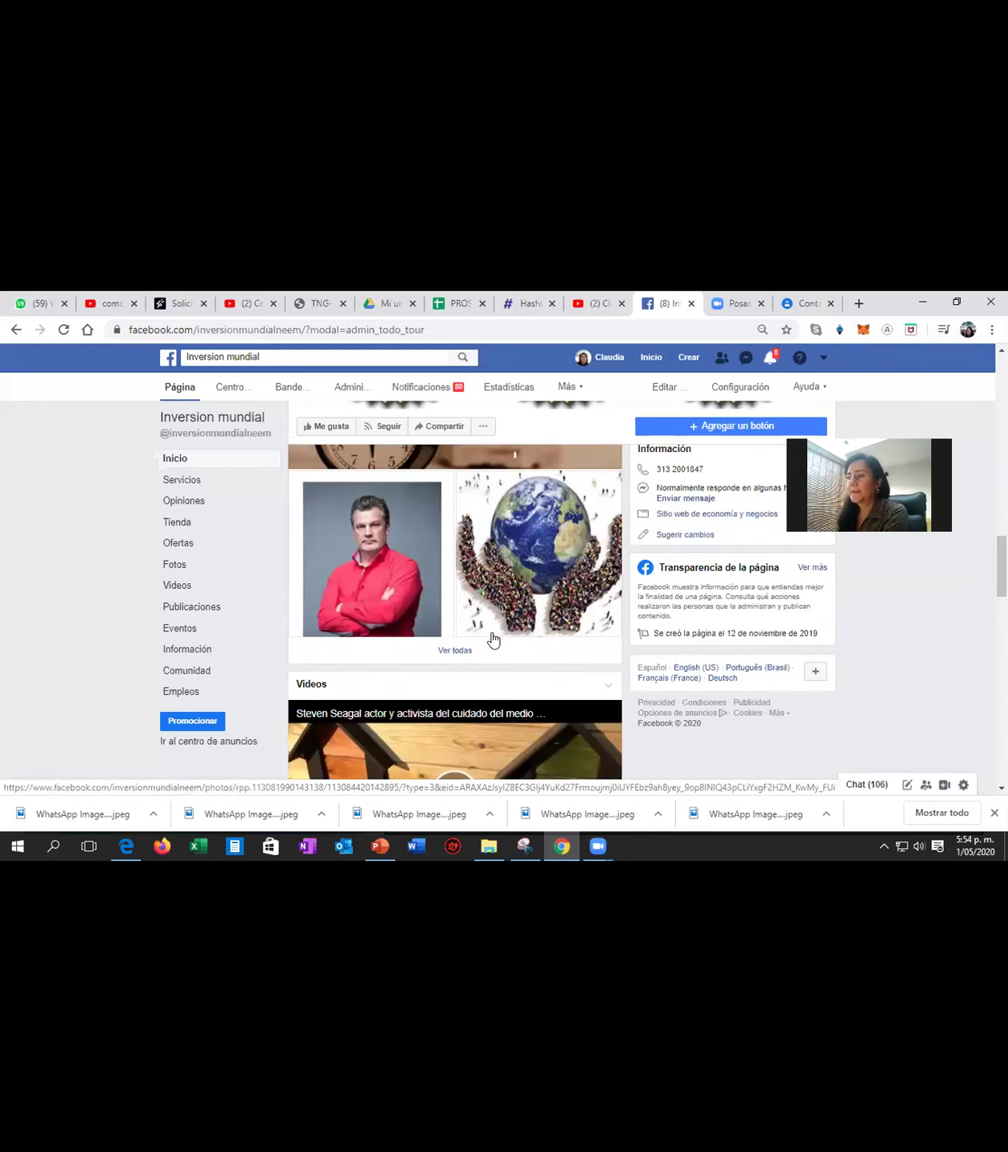
scroll(493, 638, down, 3)
scroll(493, 637, down, 2)
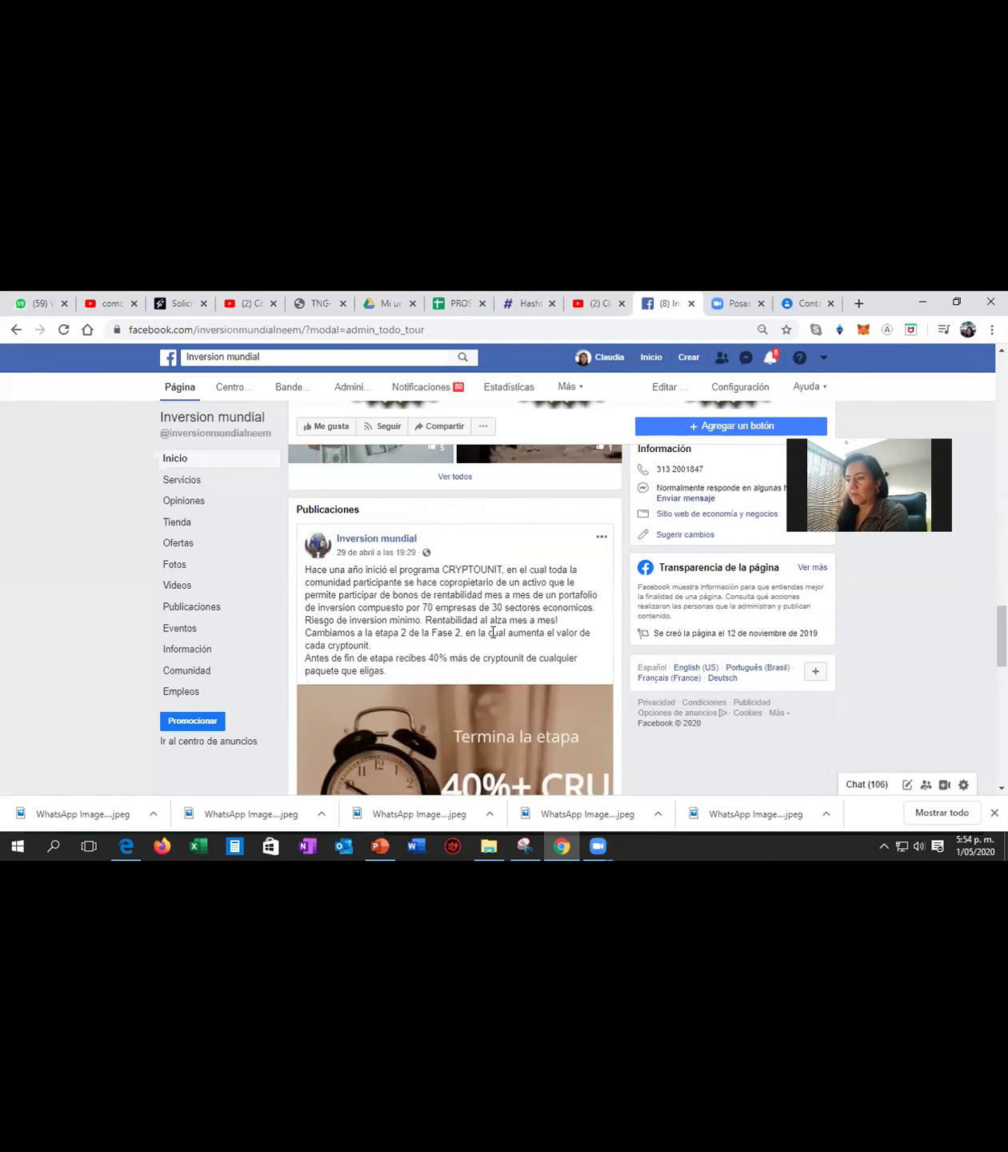
scroll(436, 603, down, 1)
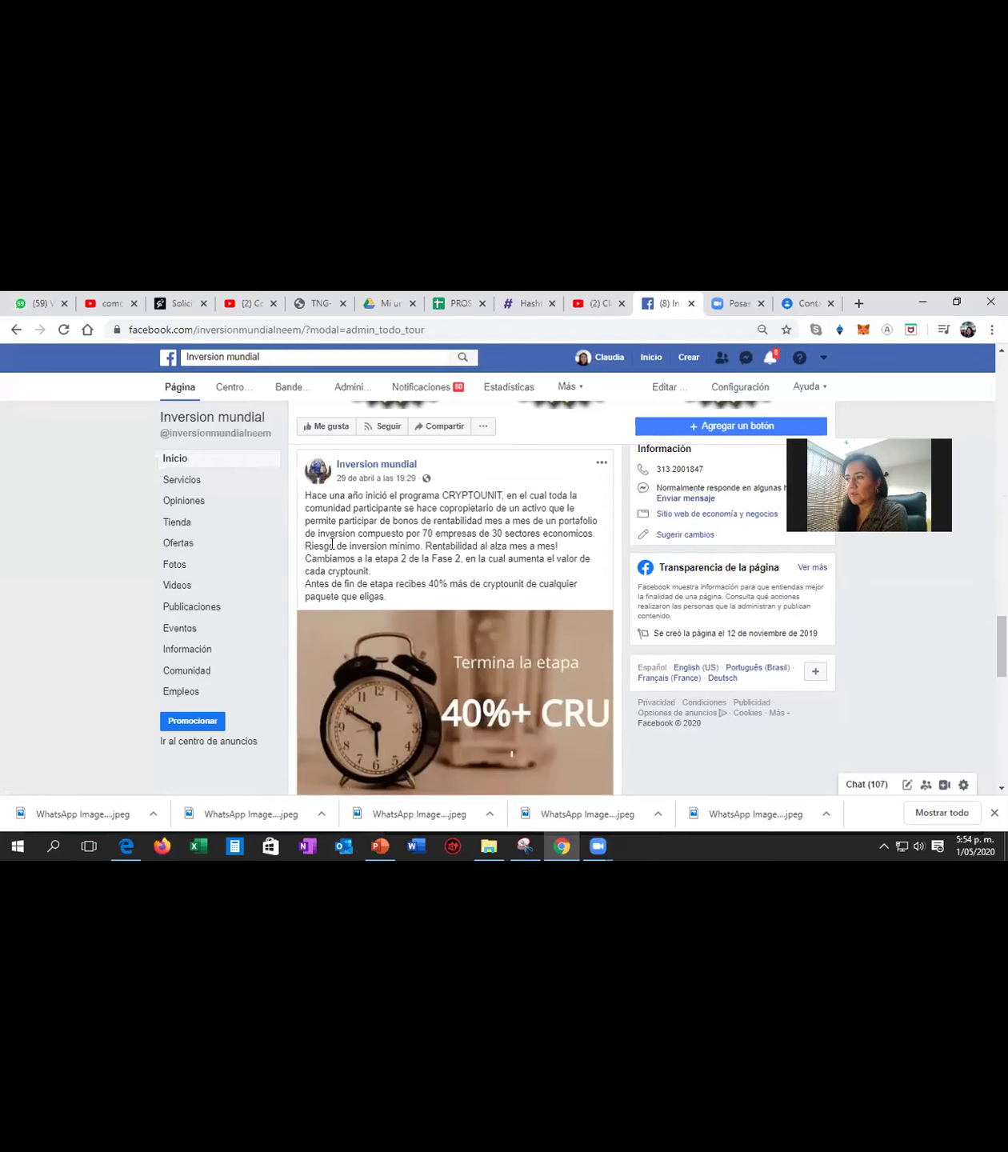
scroll(450, 648, down, 2)
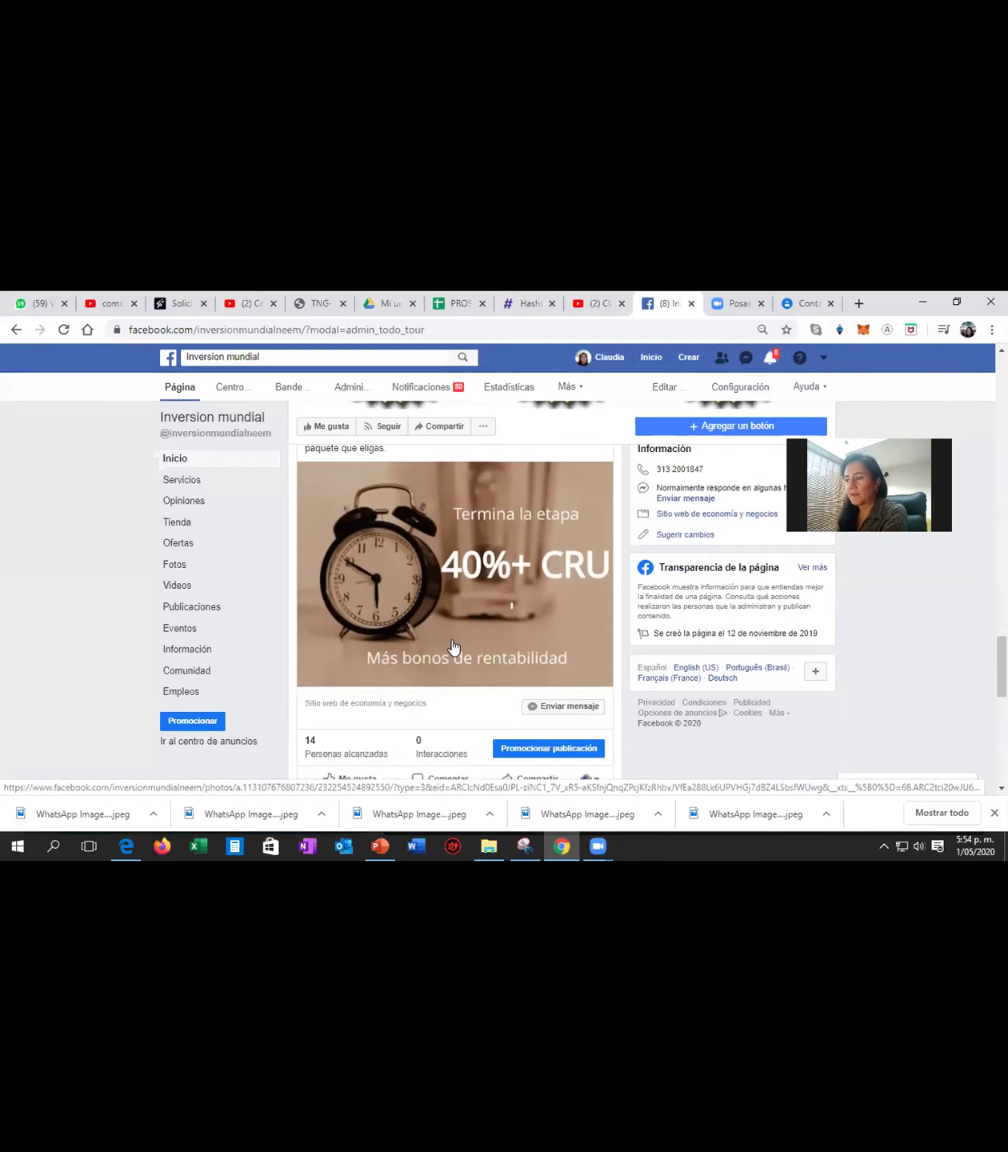
scroll(471, 601, down, 6)
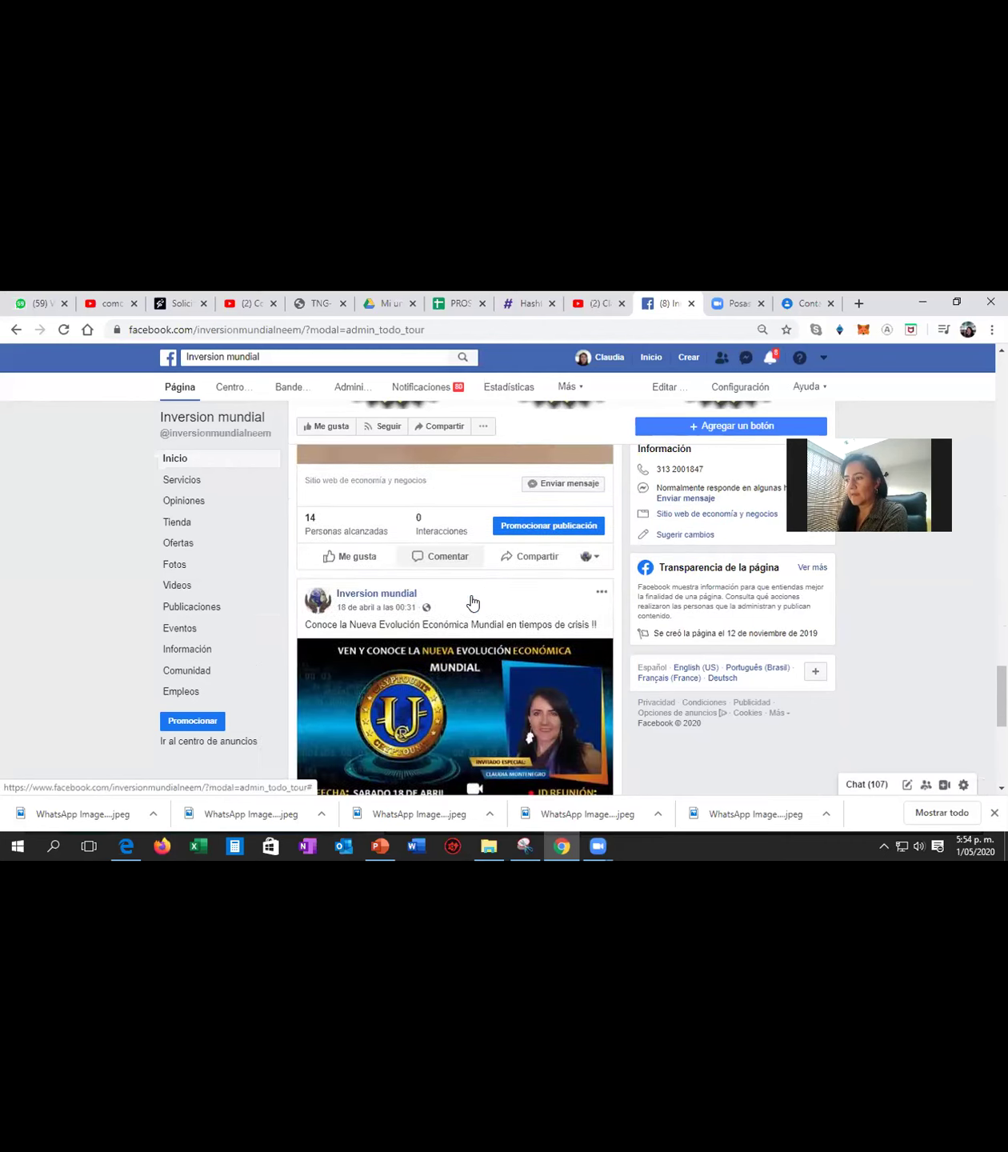
scroll(471, 601, up, 2)
scroll(472, 602, down, 1)
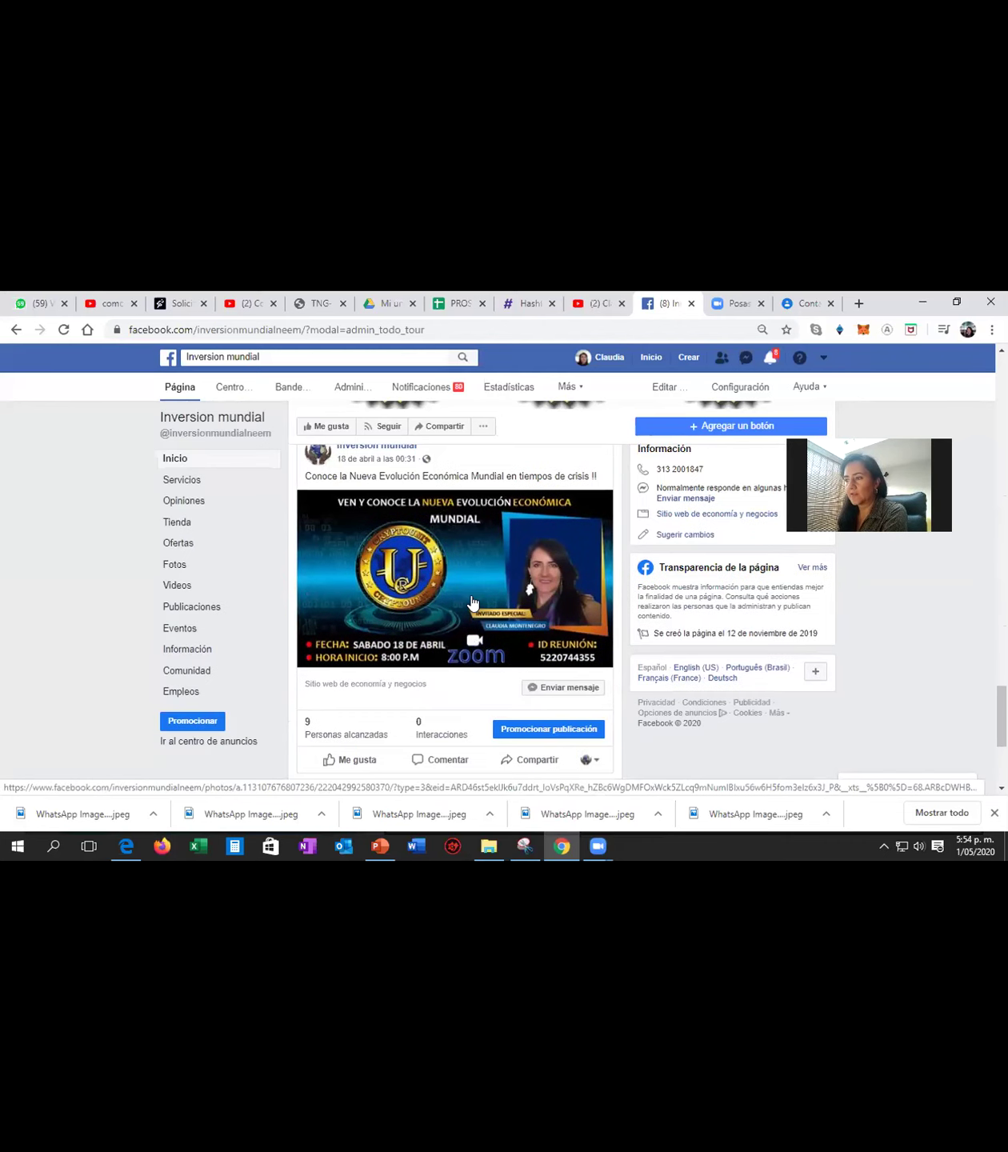
scroll(543, 620, down, 1)
scroll(543, 616, down, 2)
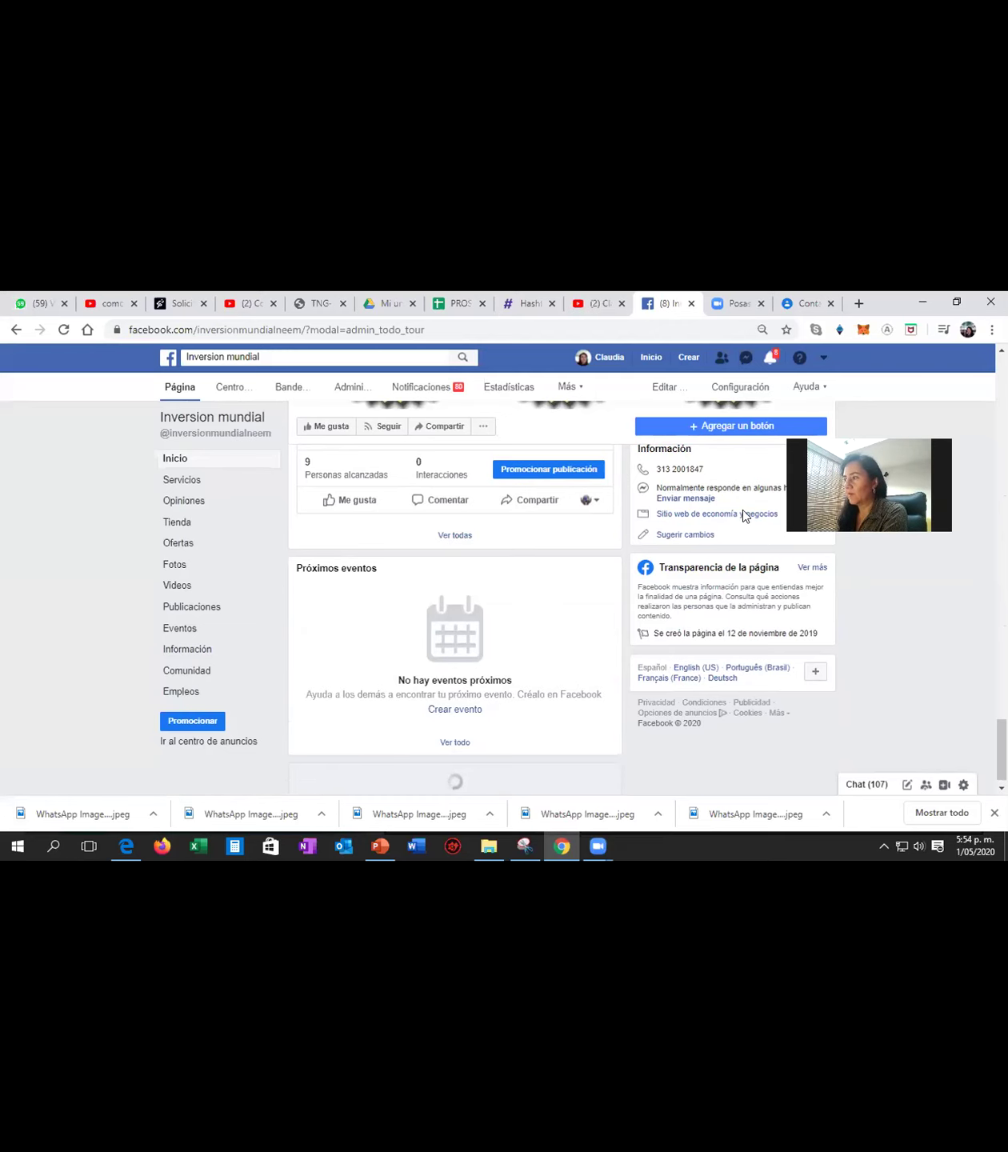
View the list of uninvited friends who can be invited to like Inversion mundial, and close it without sending invitations.
scroll(742, 509, up, 10)
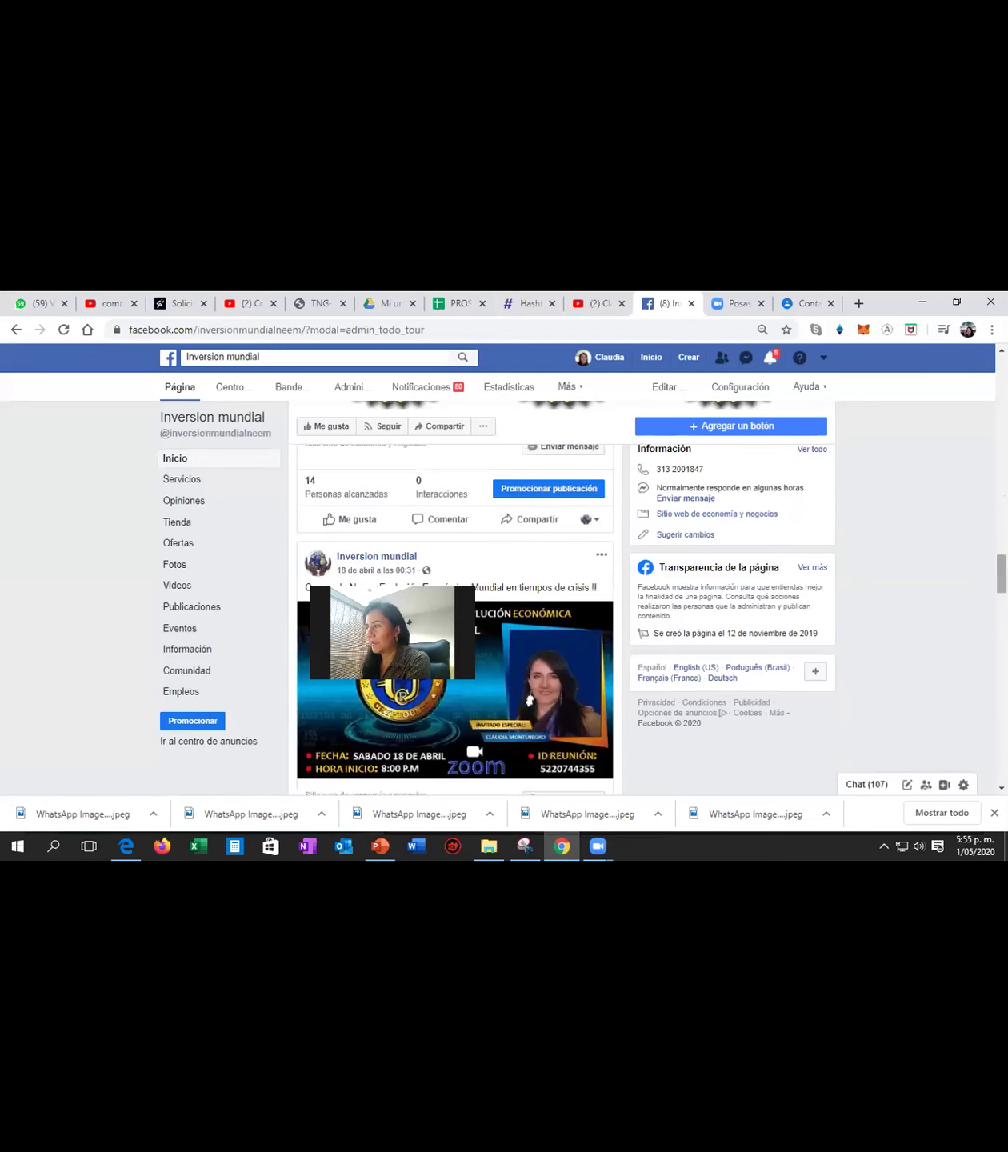
scroll(926, 699, up, 3)
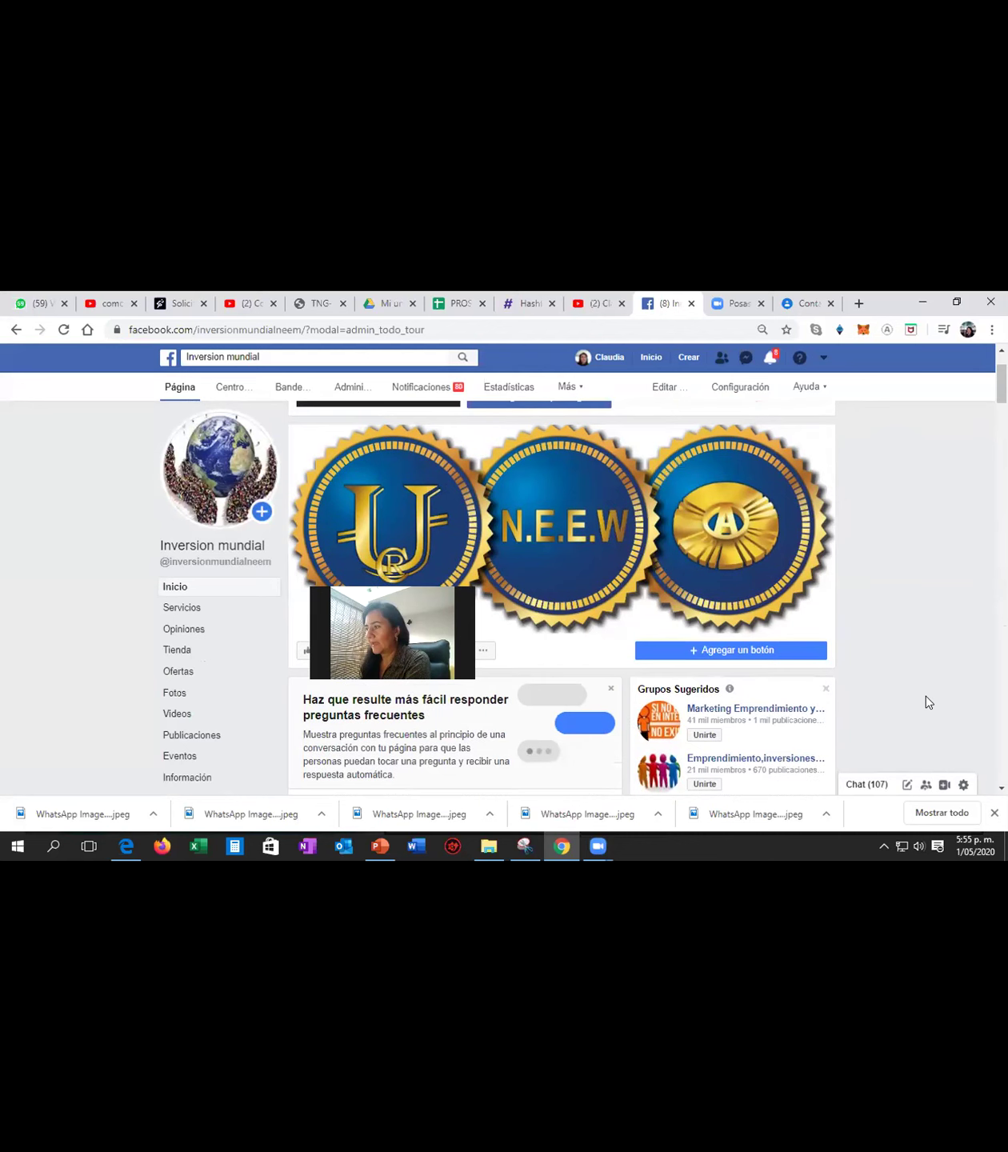
scroll(848, 607, down, 2)
scroll(848, 606, down, 2)
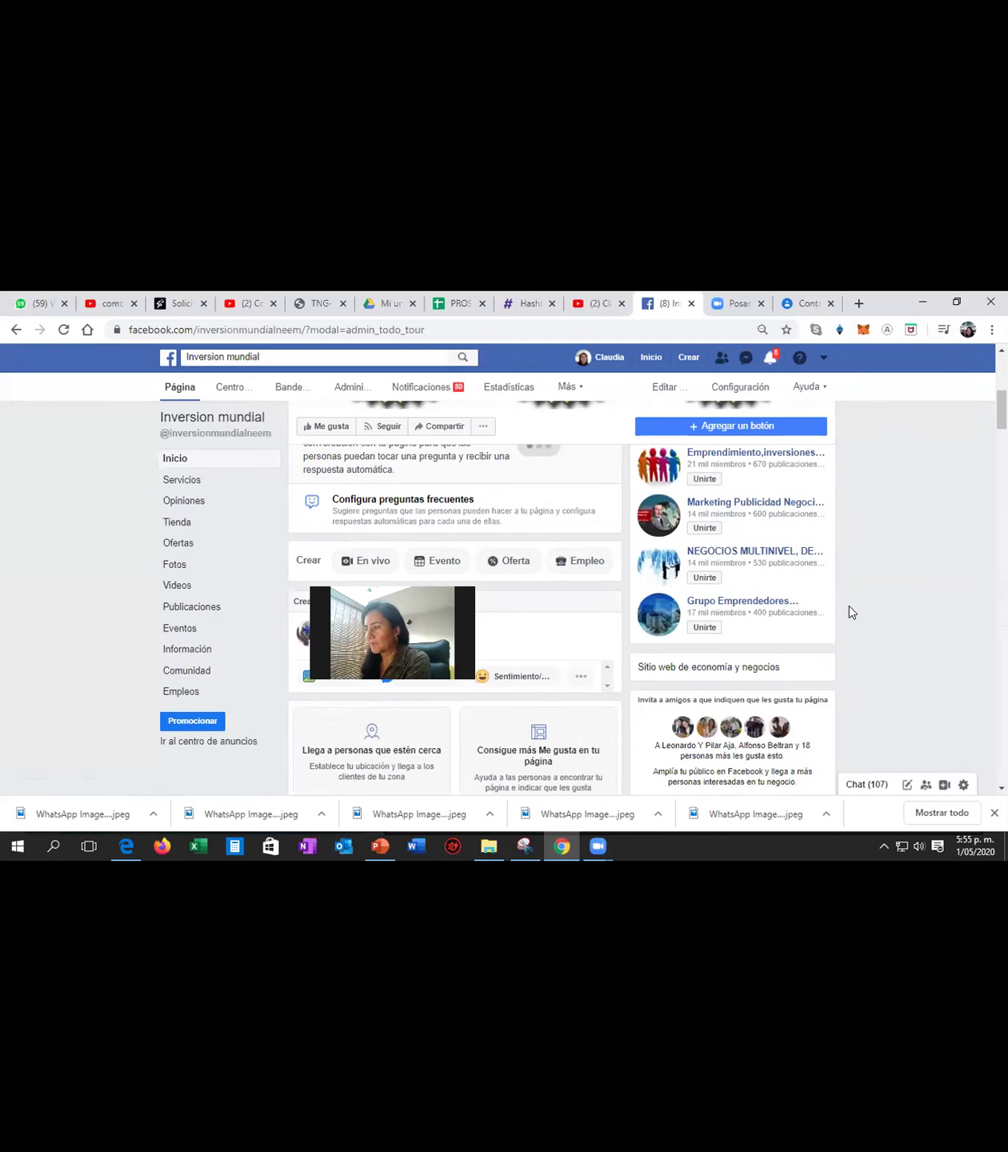
scroll(849, 606, down, 1)
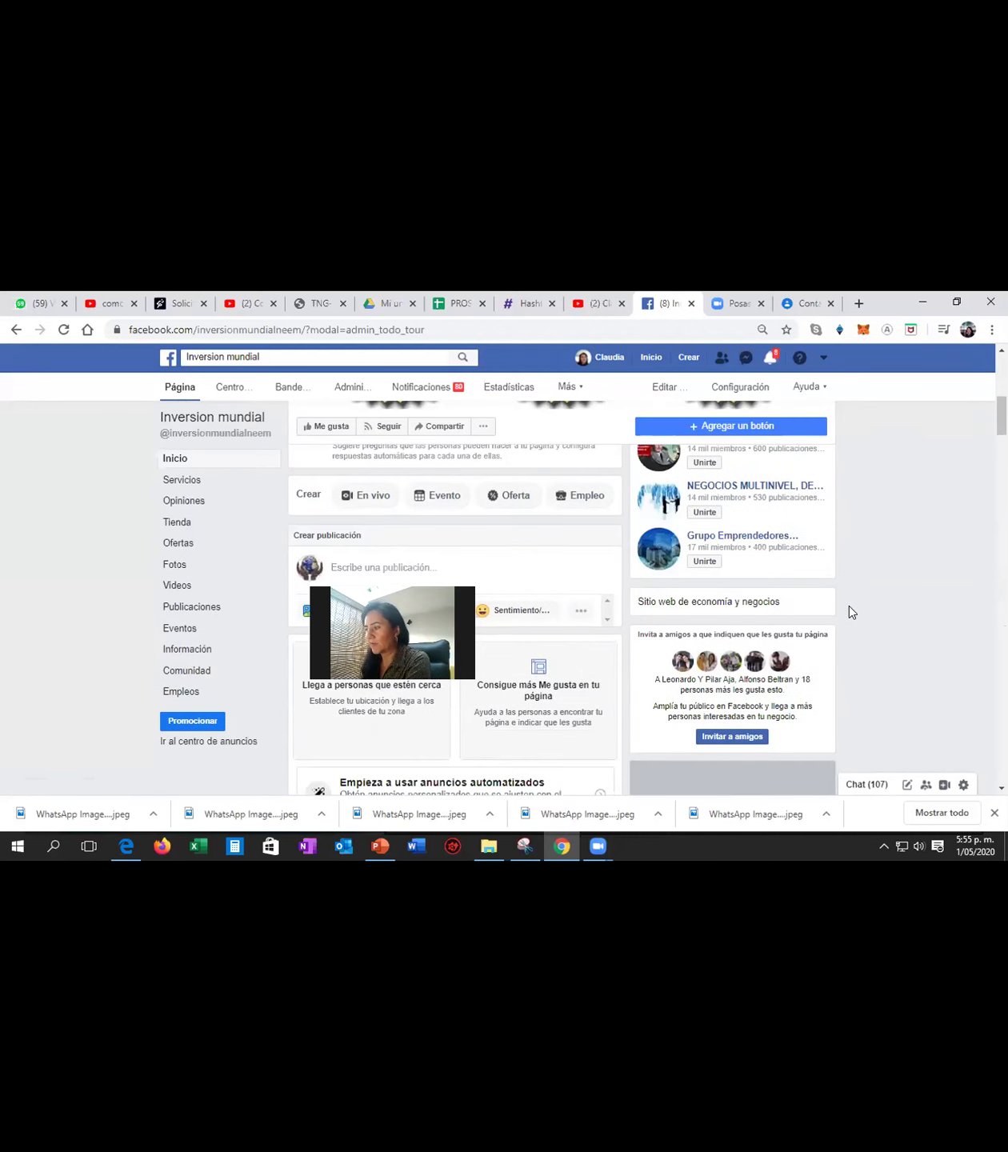
click(739, 736)
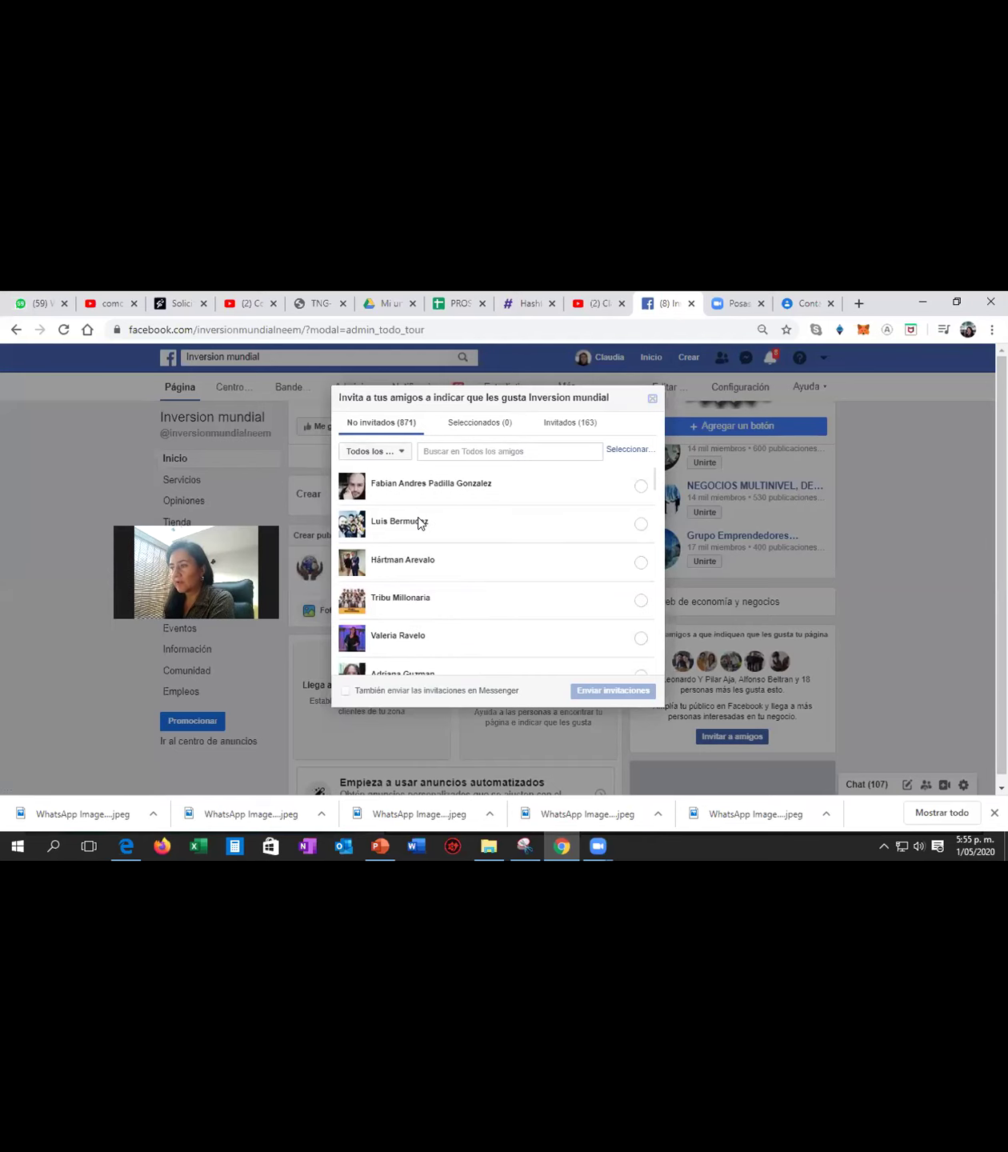
scroll(417, 521, down, 5)
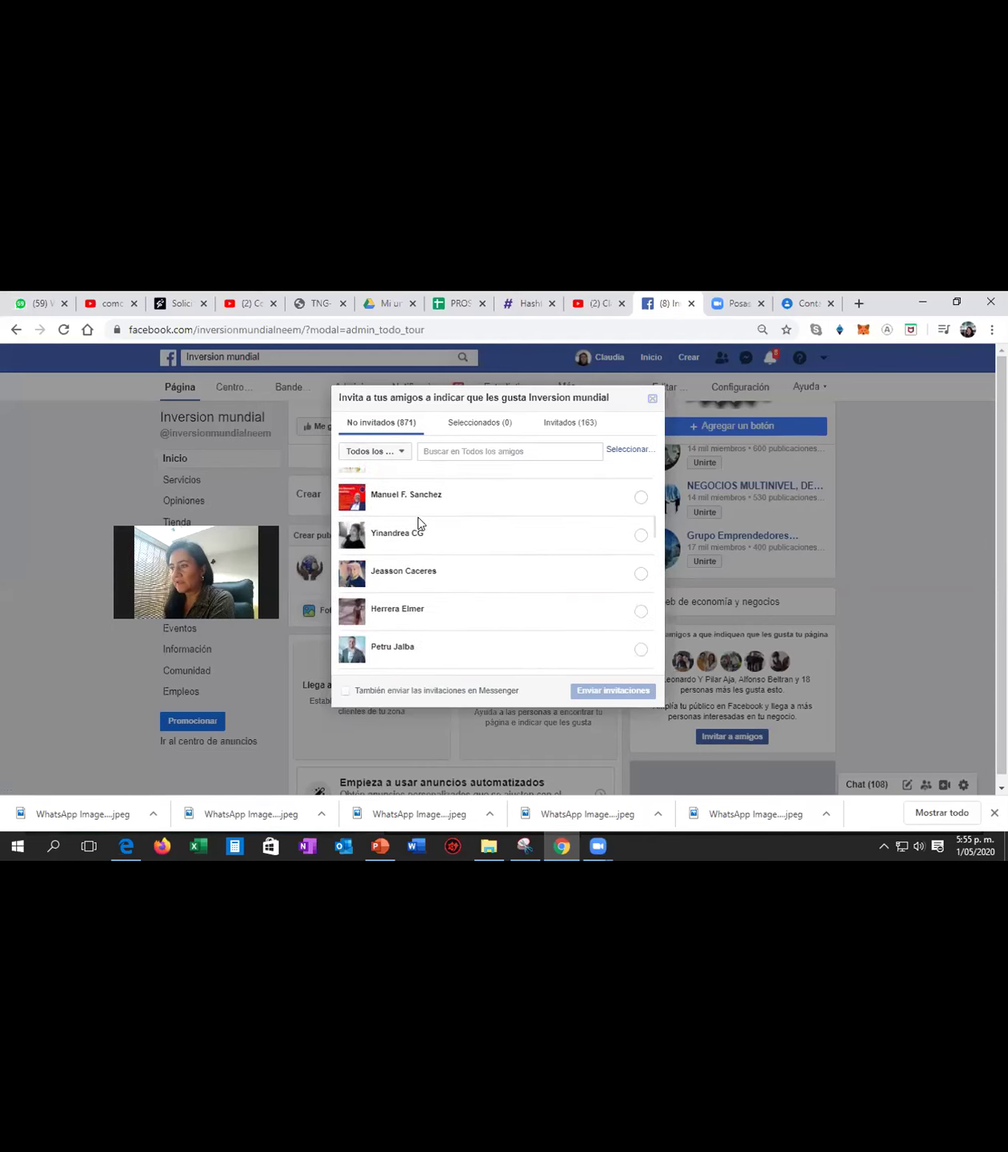
scroll(541, 607, down, 3)
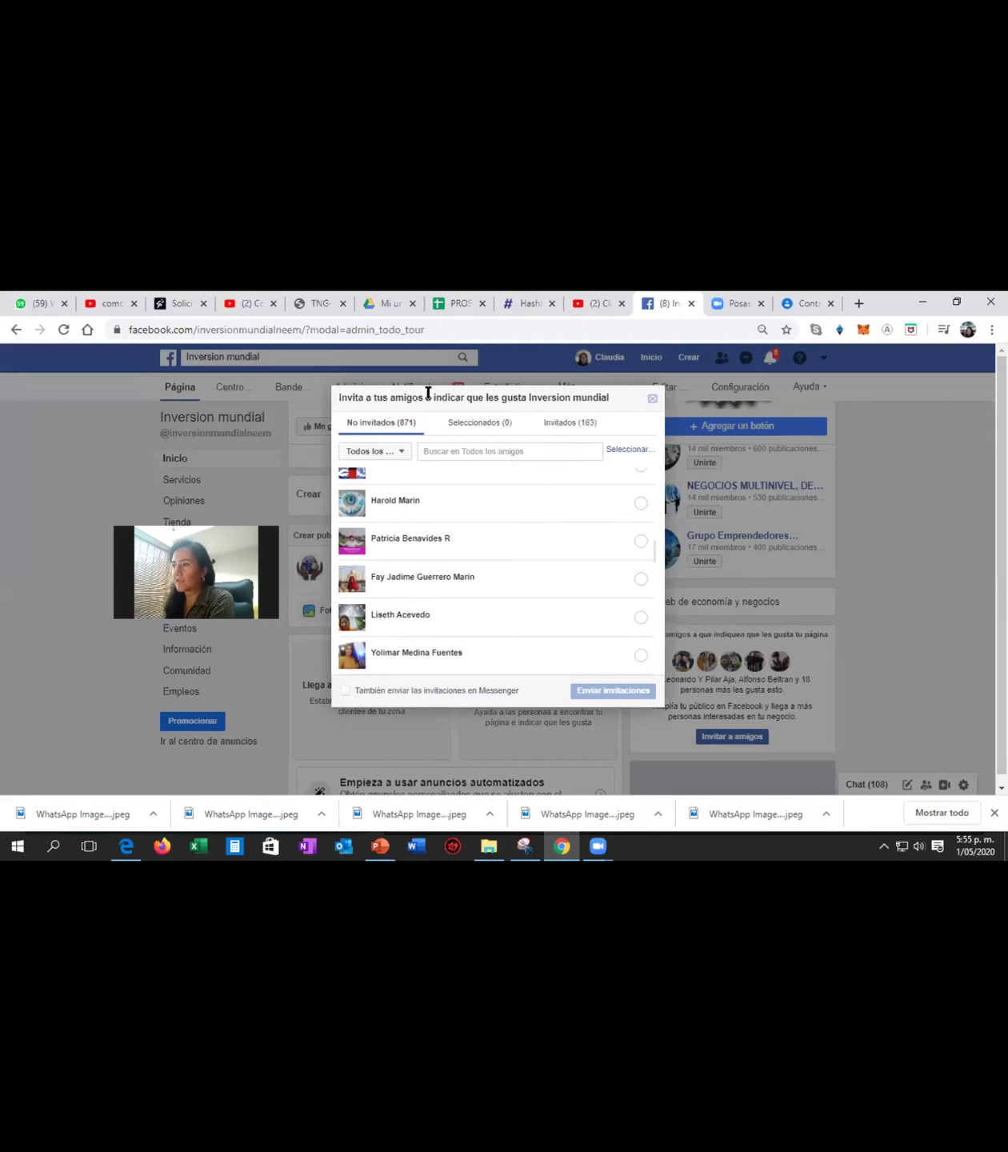
click(653, 399)
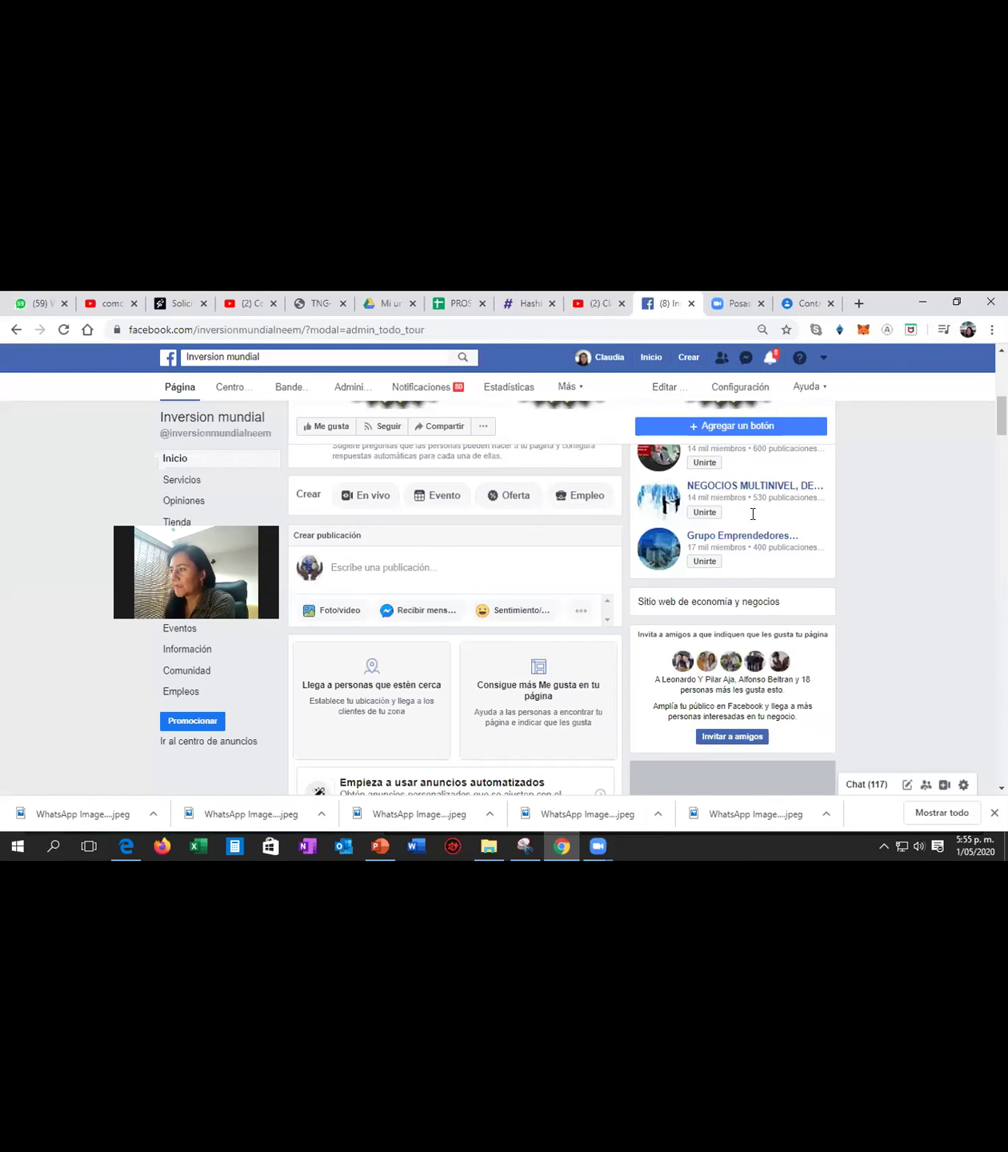
Examine the group-sharing form and its posting identities for the 29 April CRYPTOUNIT post, and cancel without publishing.
scroll(751, 513, up, 3)
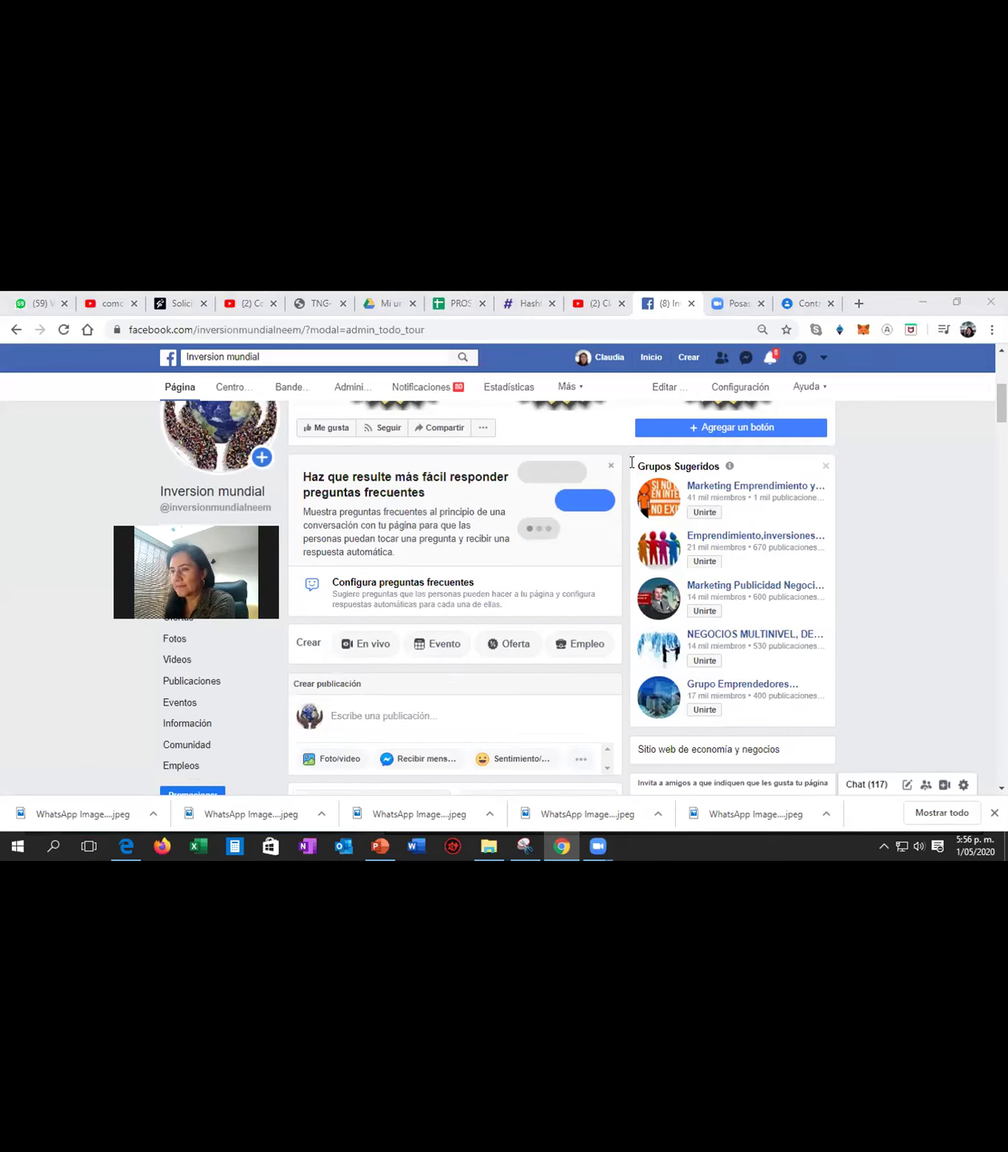
scroll(529, 570, down, 10)
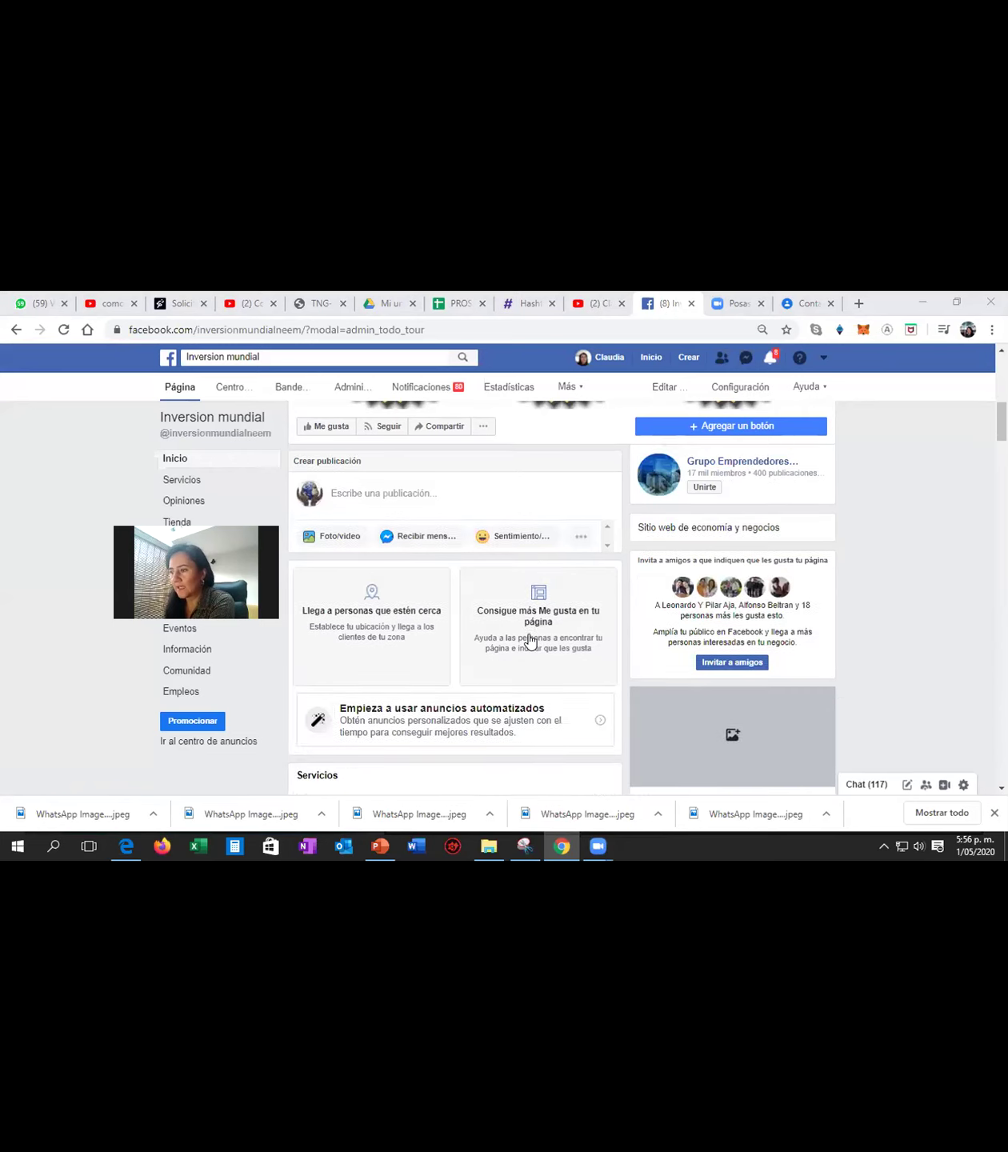
scroll(529, 640, down, 8)
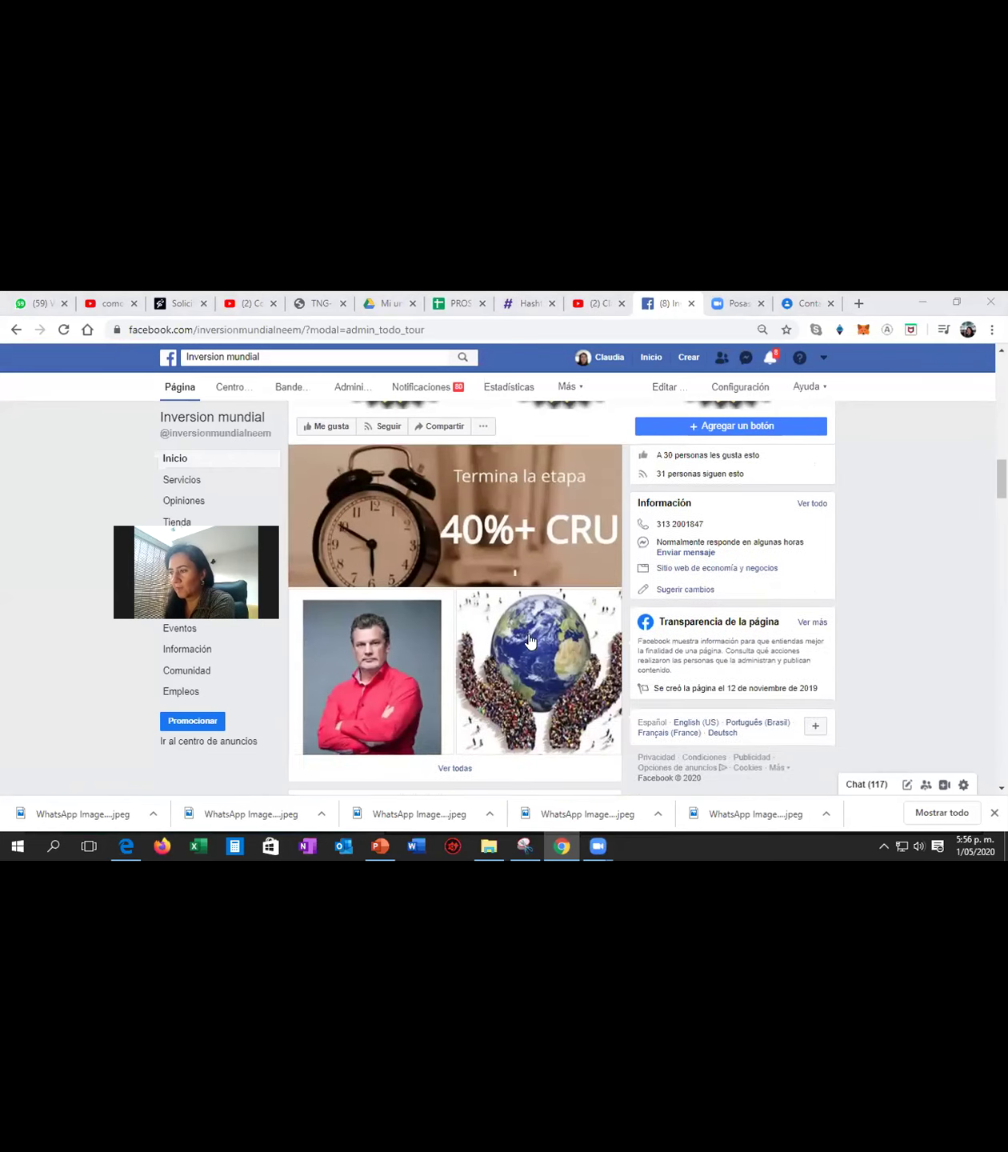
scroll(529, 639, down, 3)
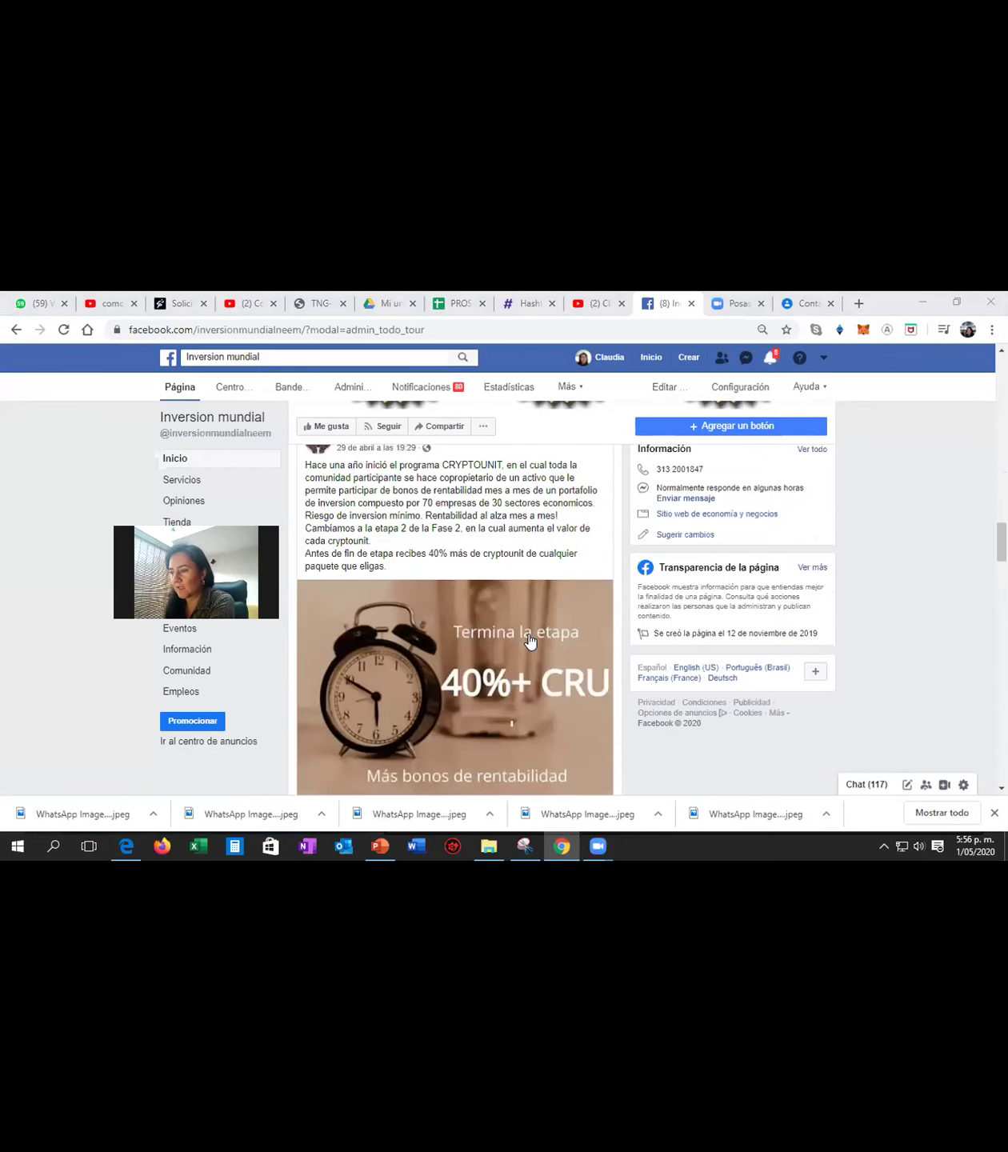
scroll(530, 639, down, 3)
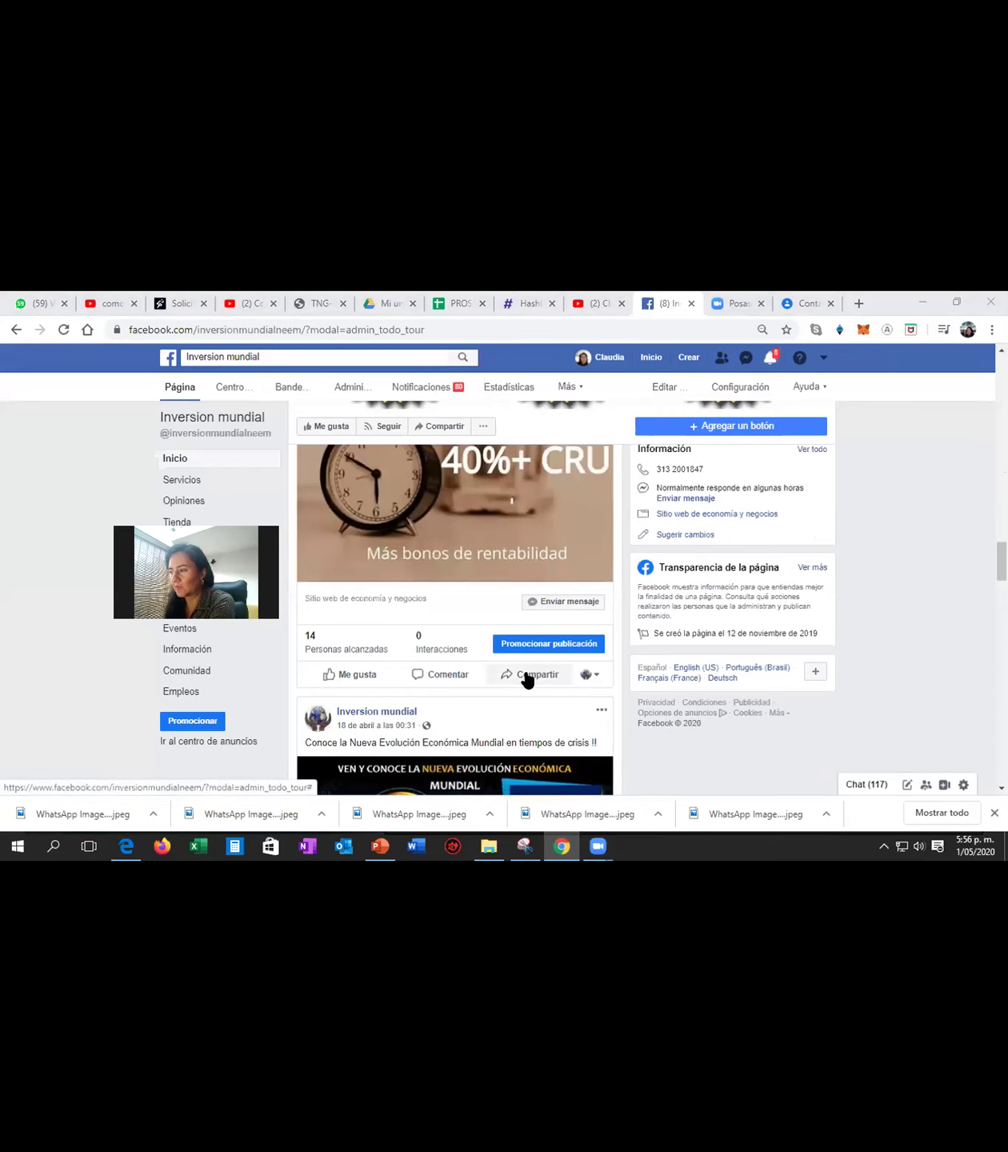
click(528, 678)
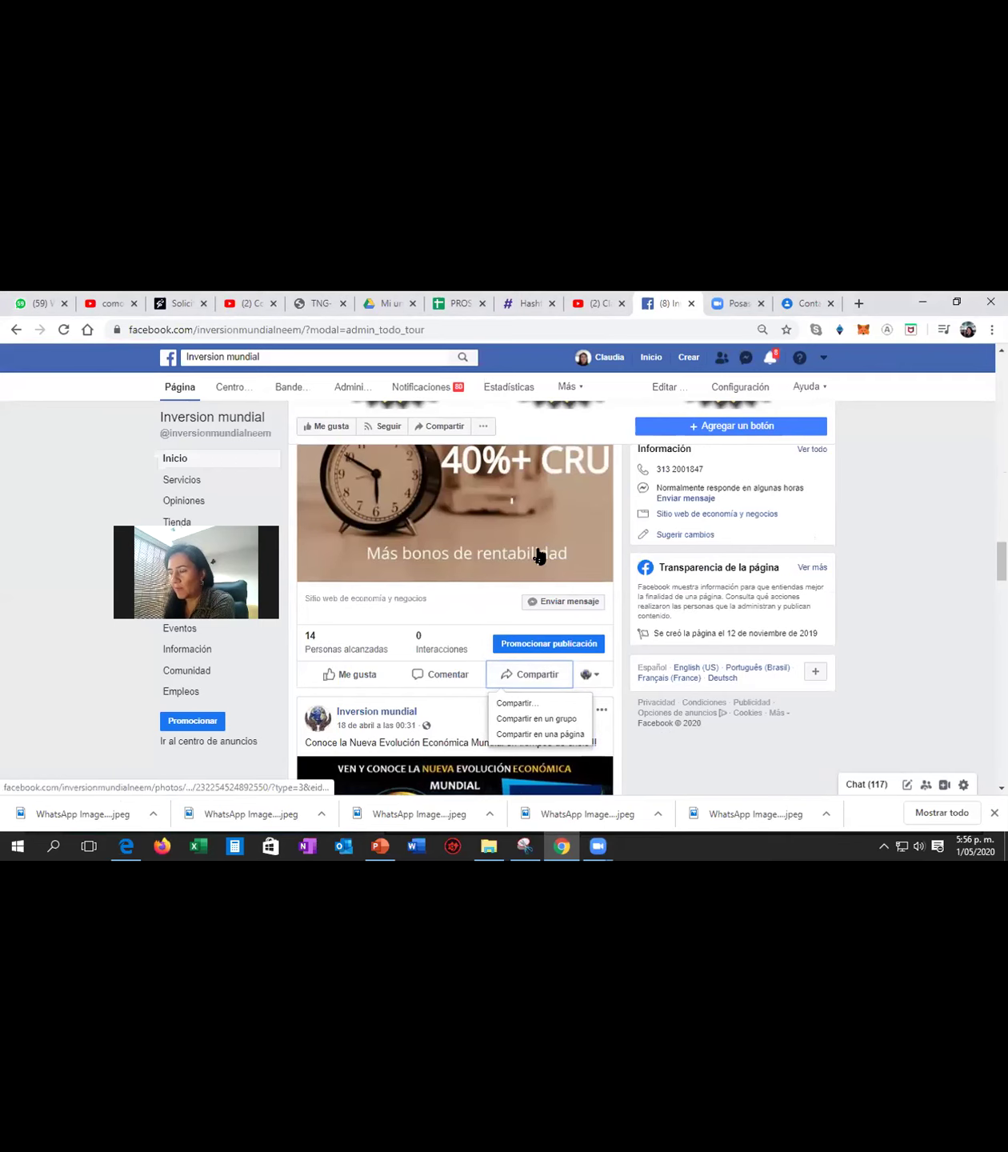
click(535, 719)
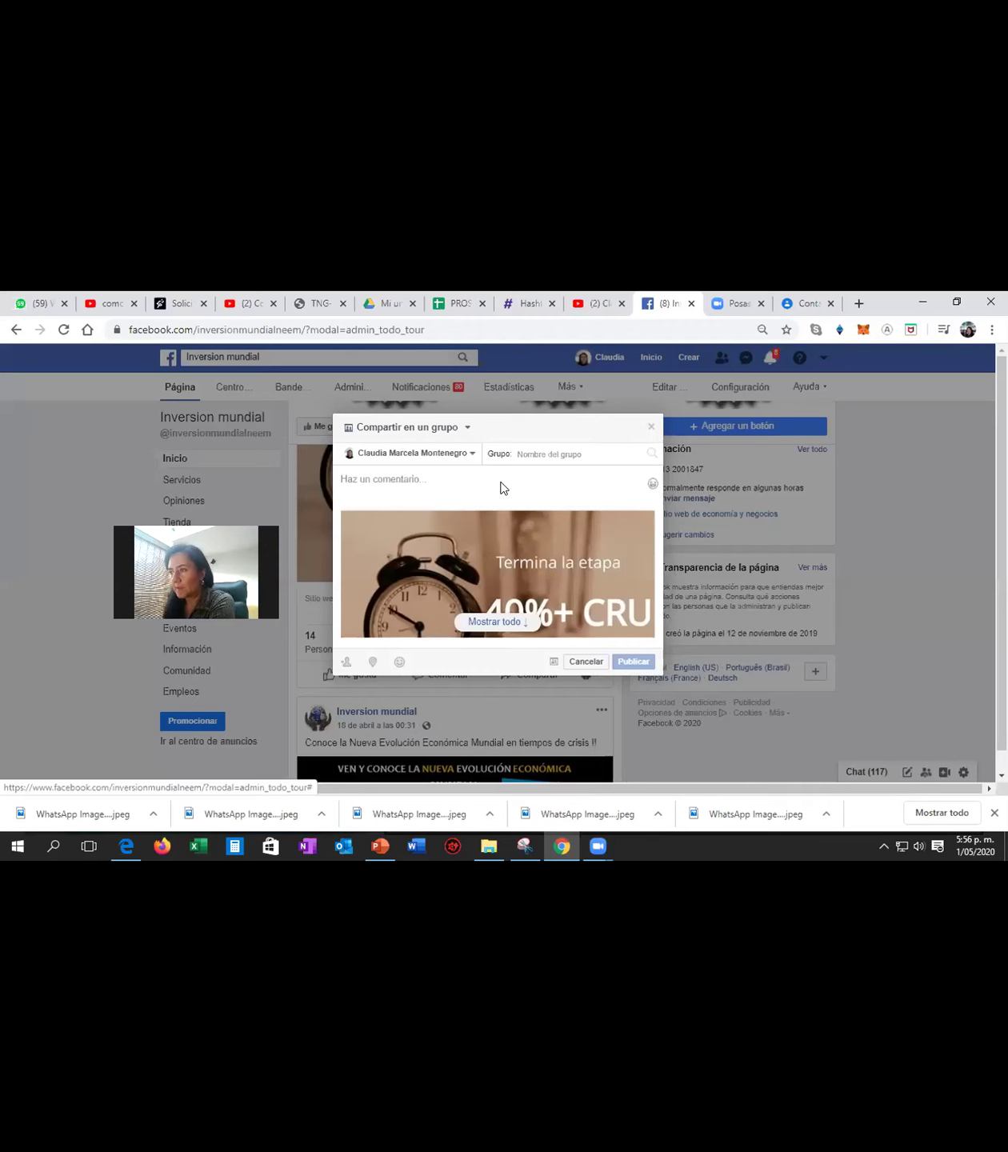
click(471, 457)
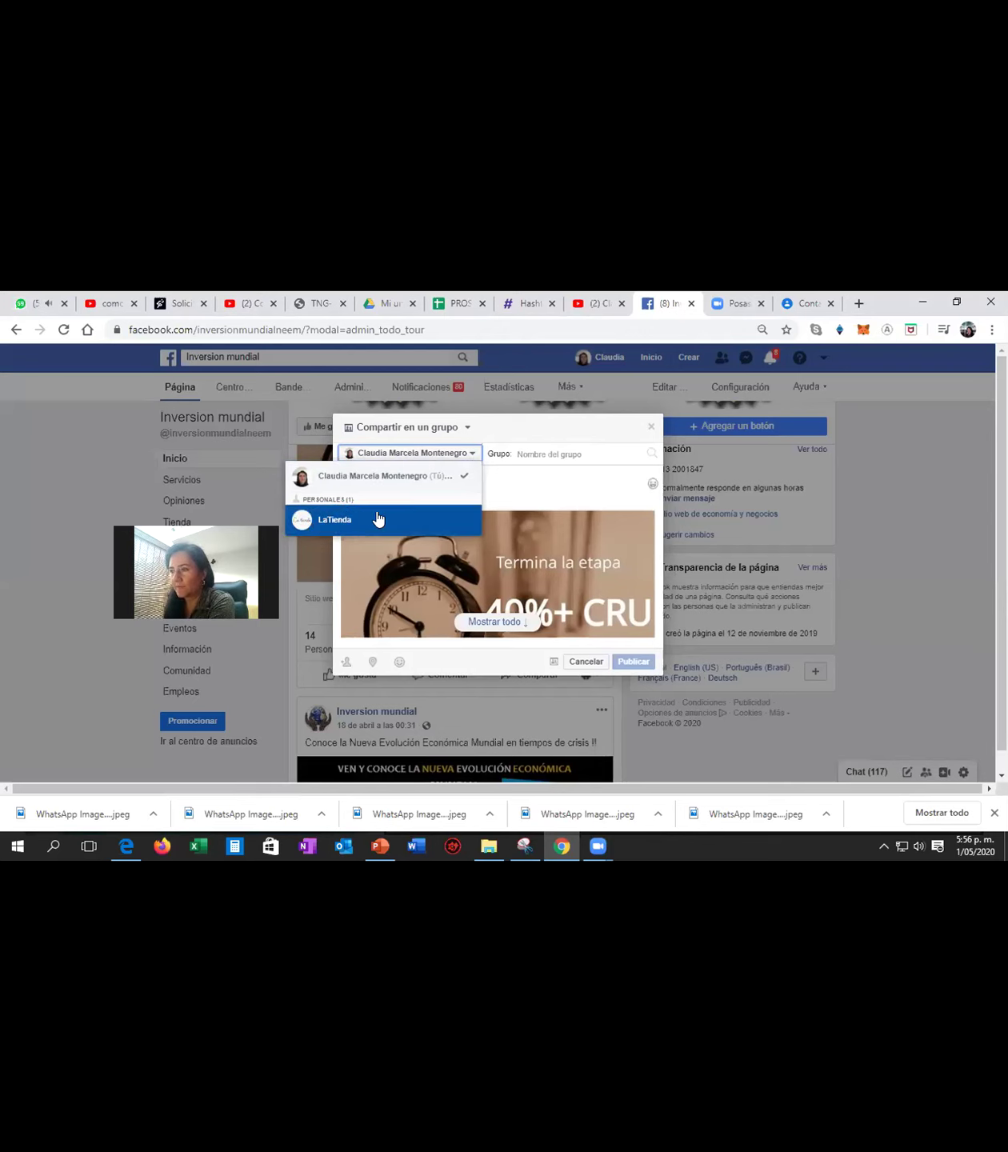
click(537, 432)
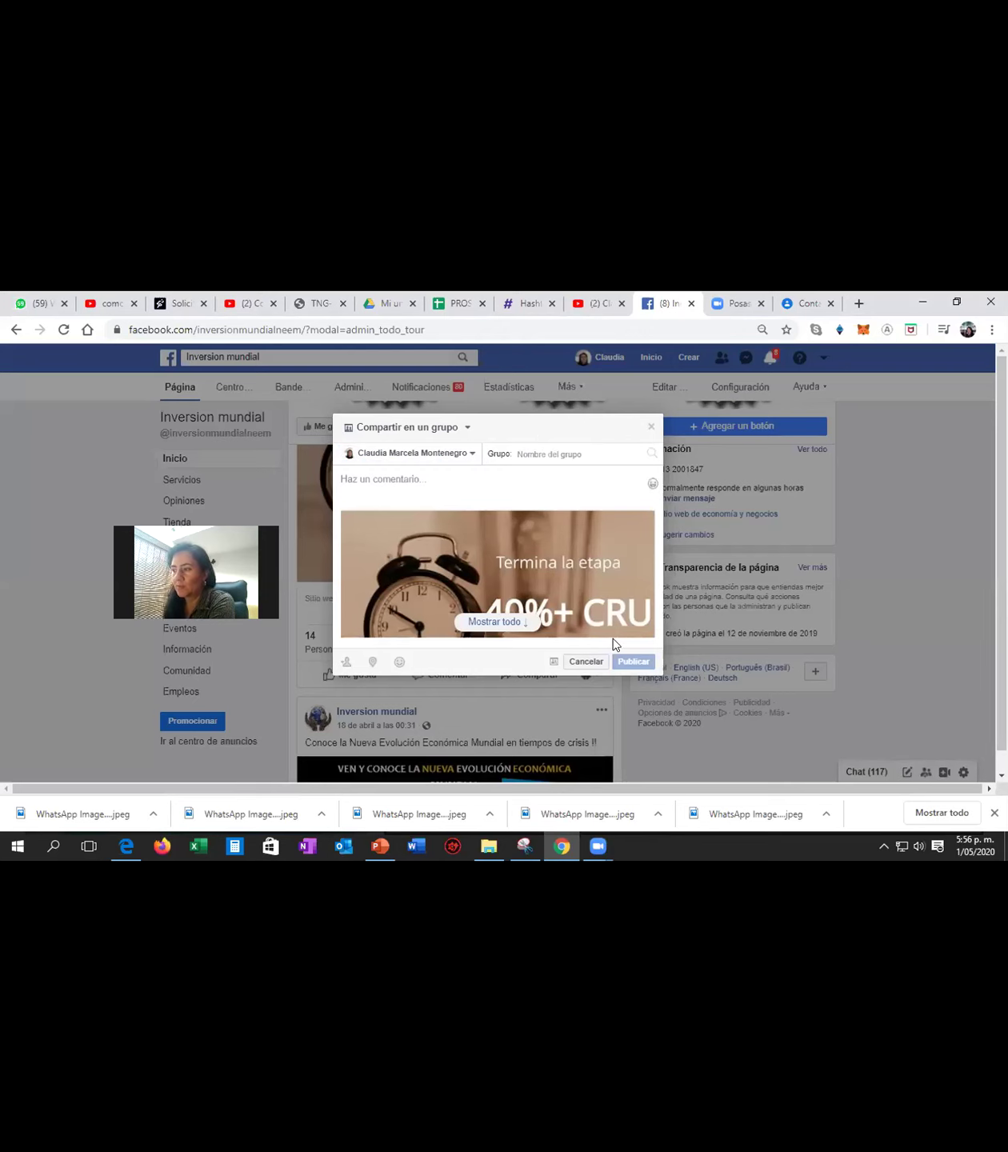
click(585, 661)
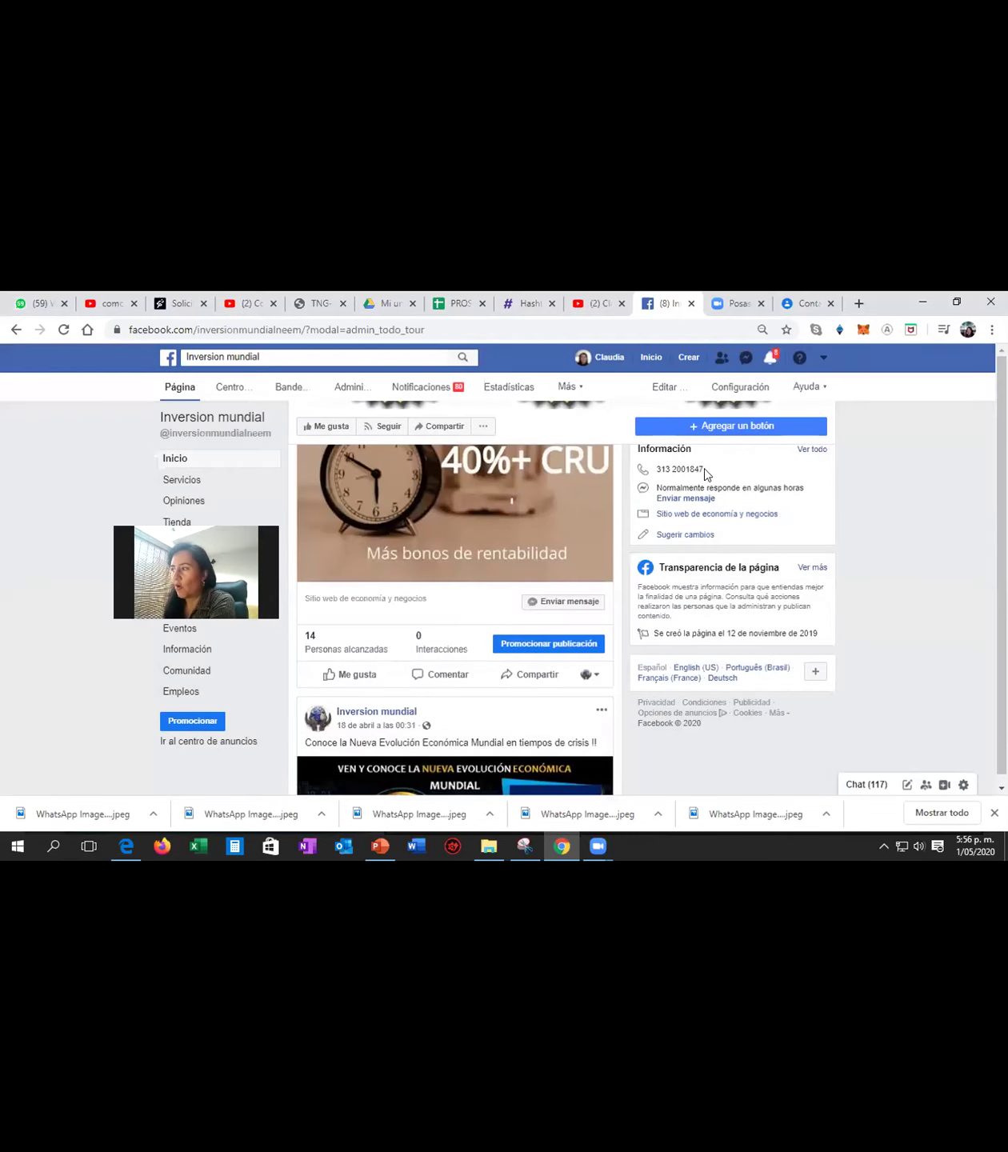
scroll(723, 594, up, 5)
scroll(750, 549, up, 10)
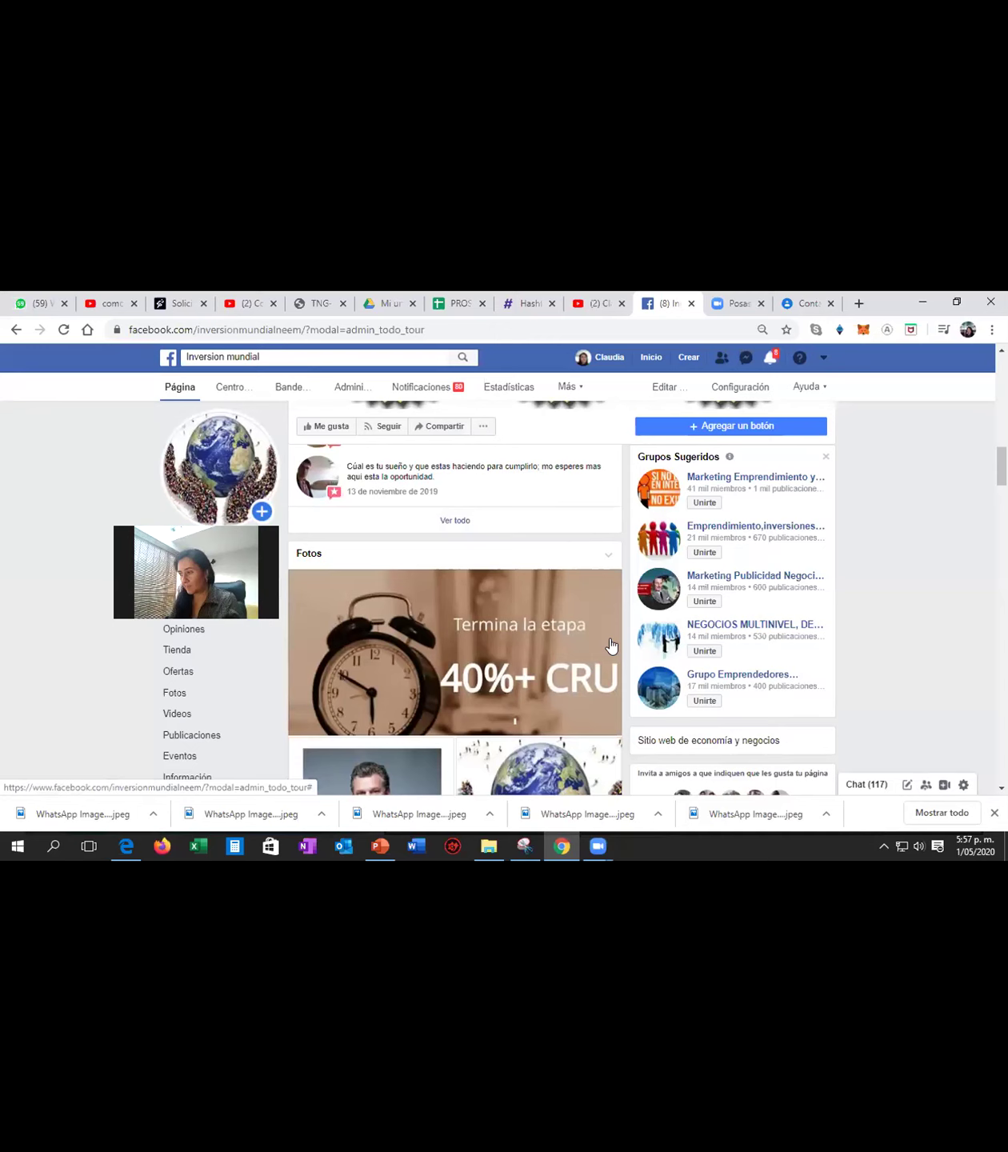
Request to join the suggested group Grupo Emprendedores, and search Facebook for "emprendedores salvador".
click(711, 701)
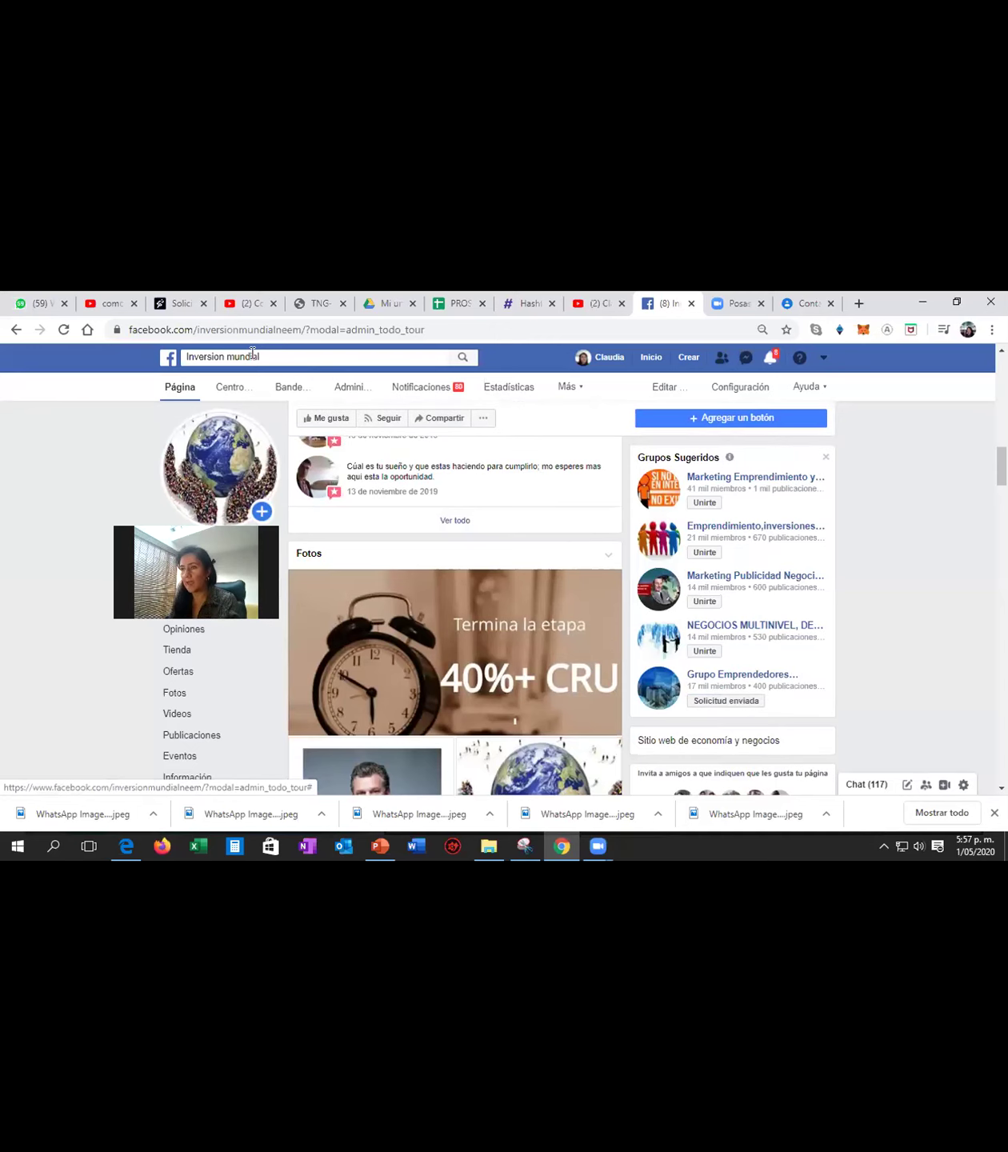
click(209, 356)
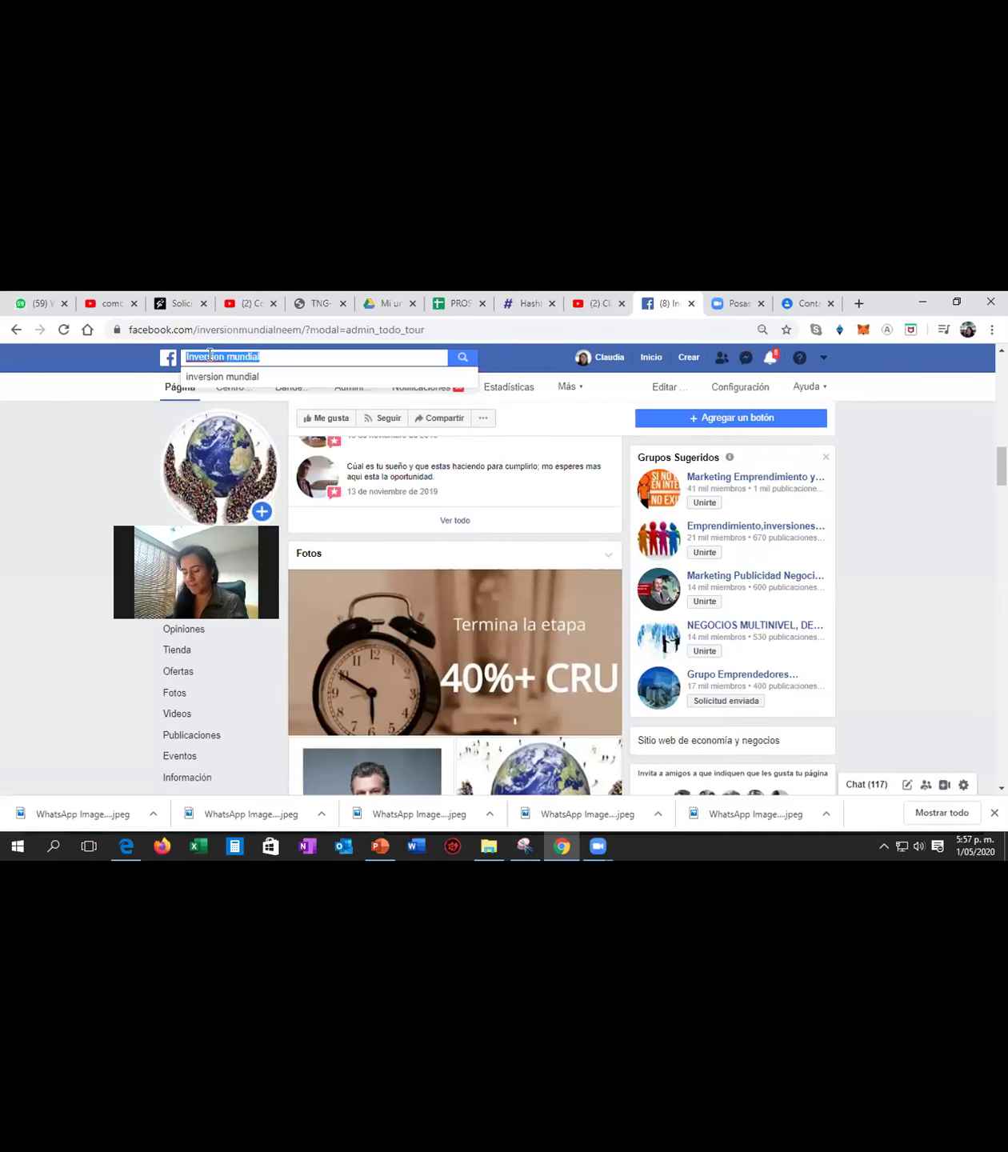
text(emprend)
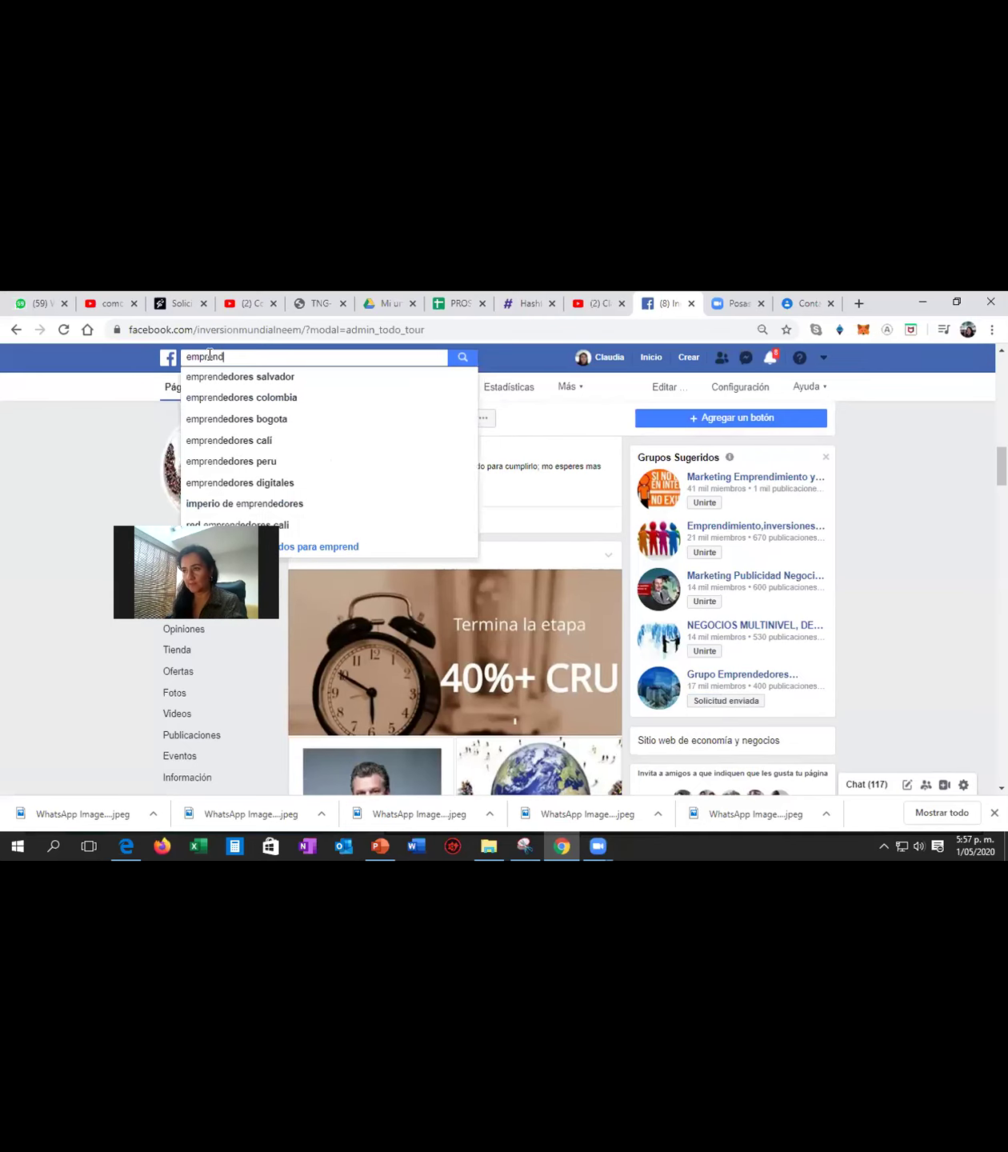
click(276, 377)
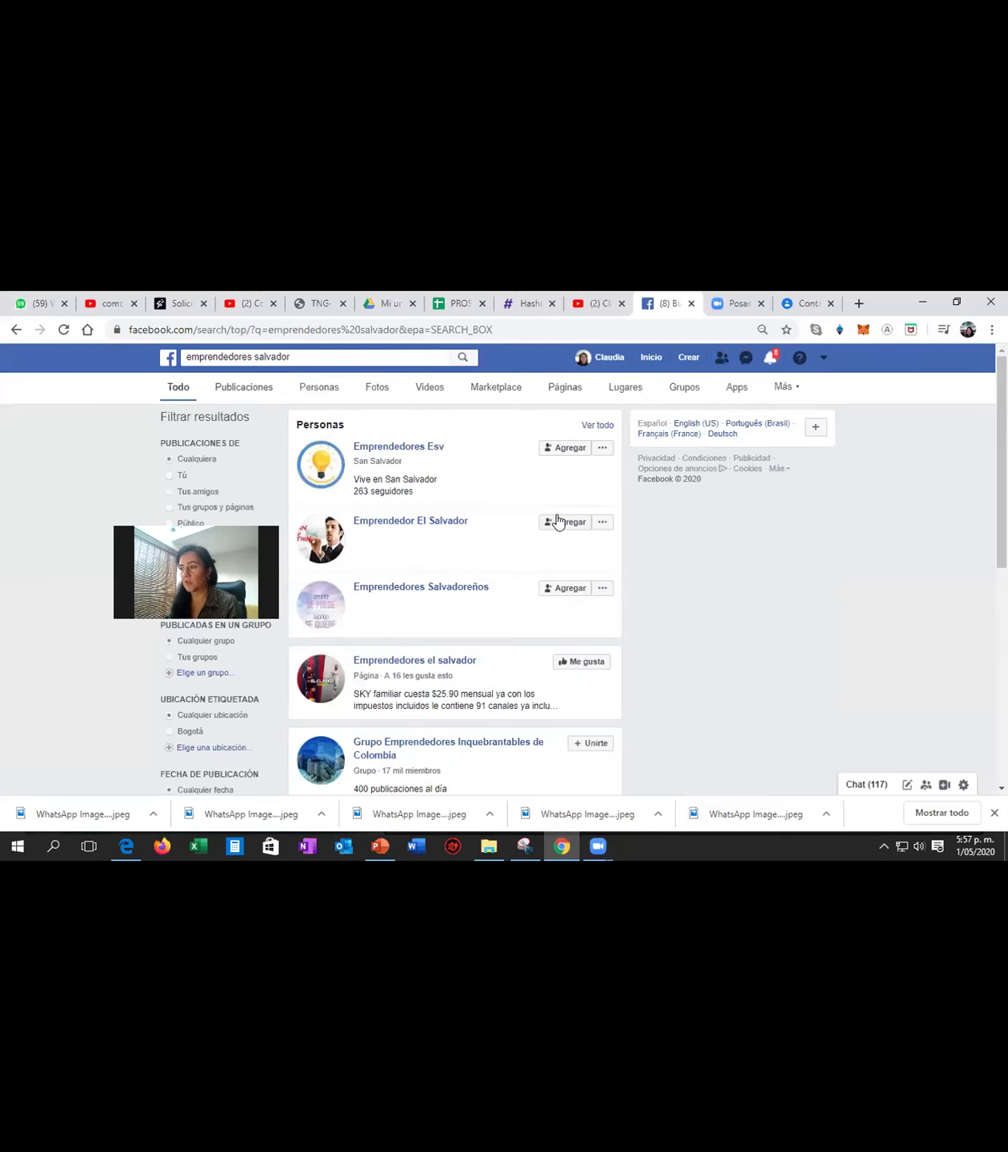
Send a friend request to the Emprendedor El Salvador profile and like the page Emprendedores el salvador.
click(565, 523)
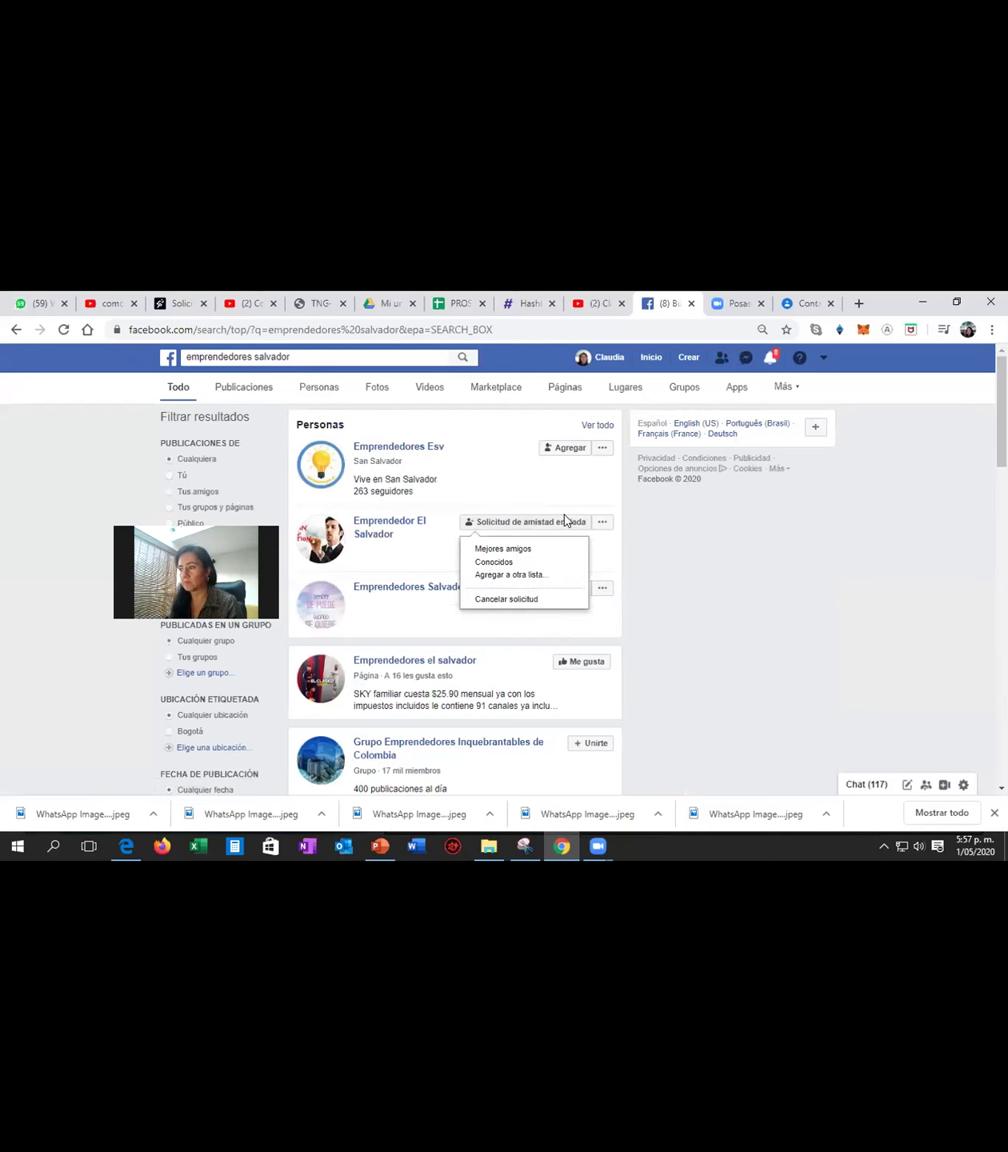
scroll(697, 636, down, 3)
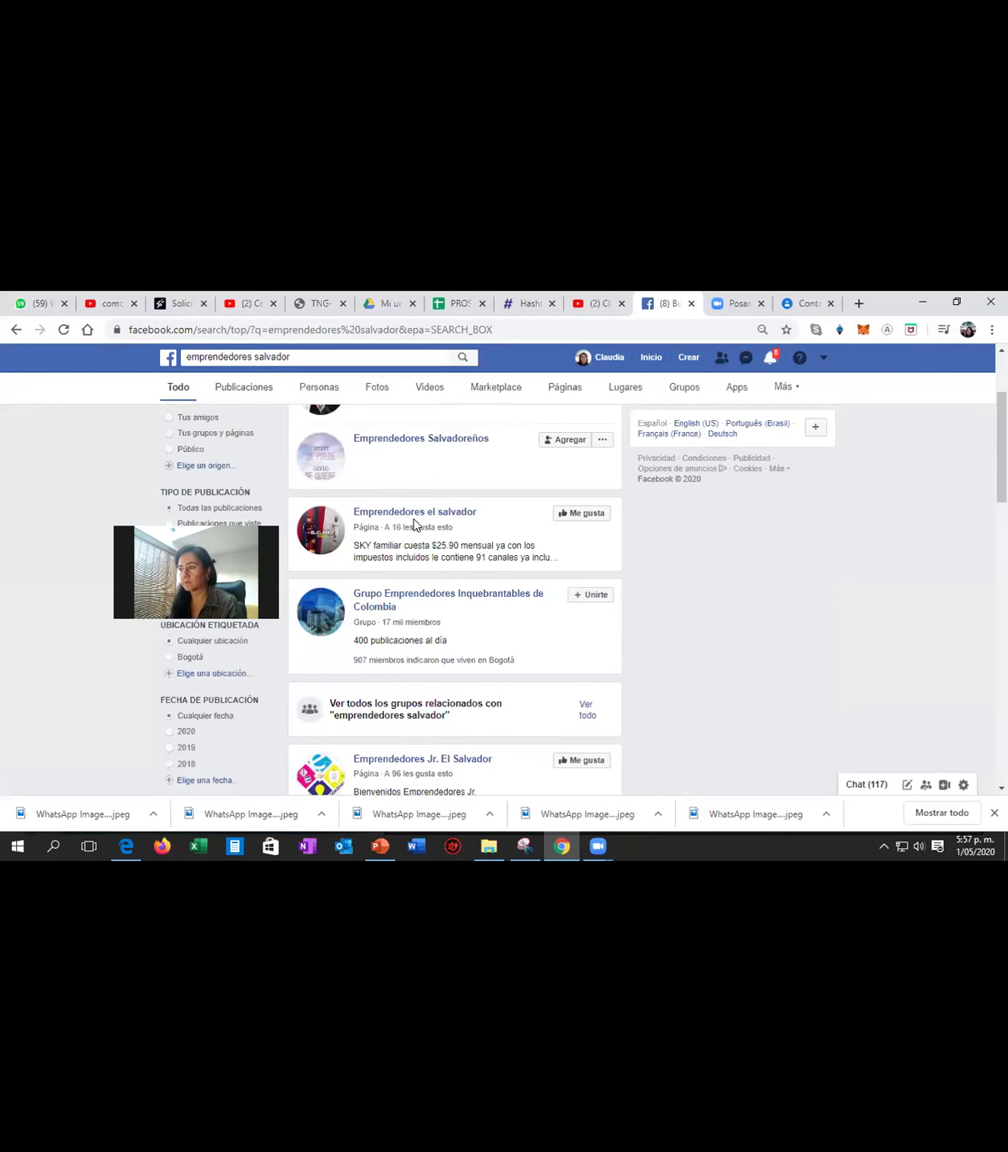
click(587, 513)
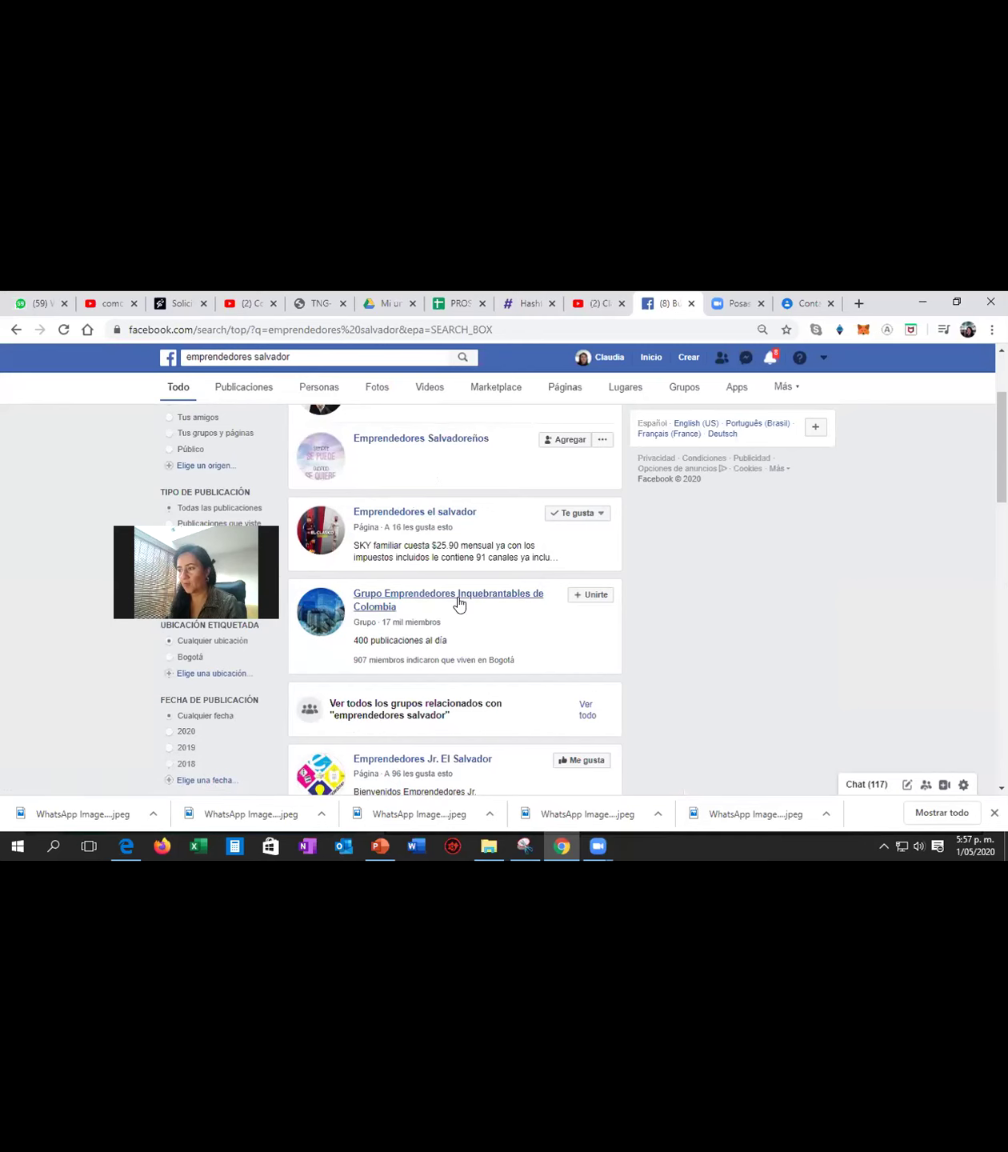
View the identities offered for joining Grupo Emprendedores Inquebrantables de Colombia, cancel without joining, and look through the other search results.
click(591, 596)
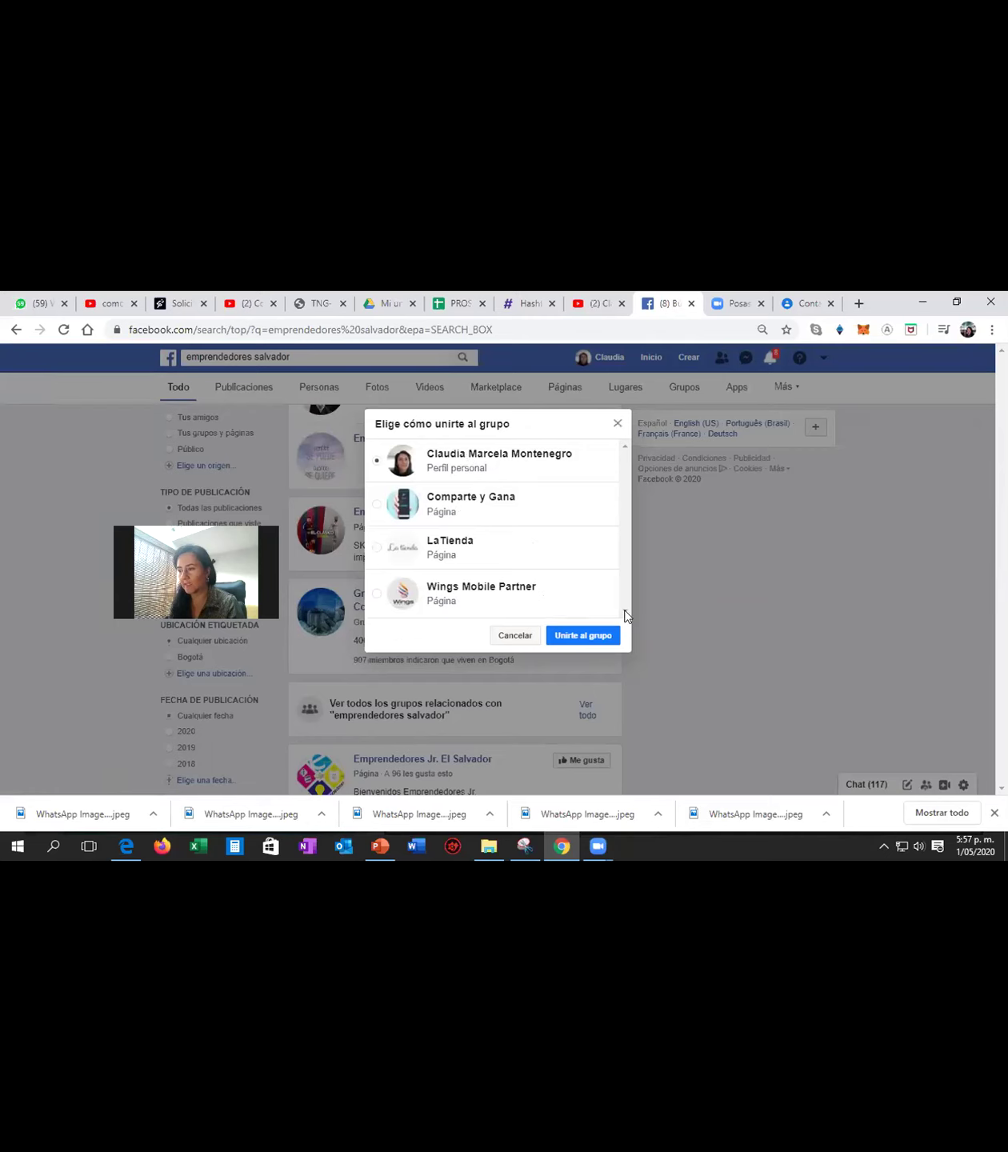
click(509, 635)
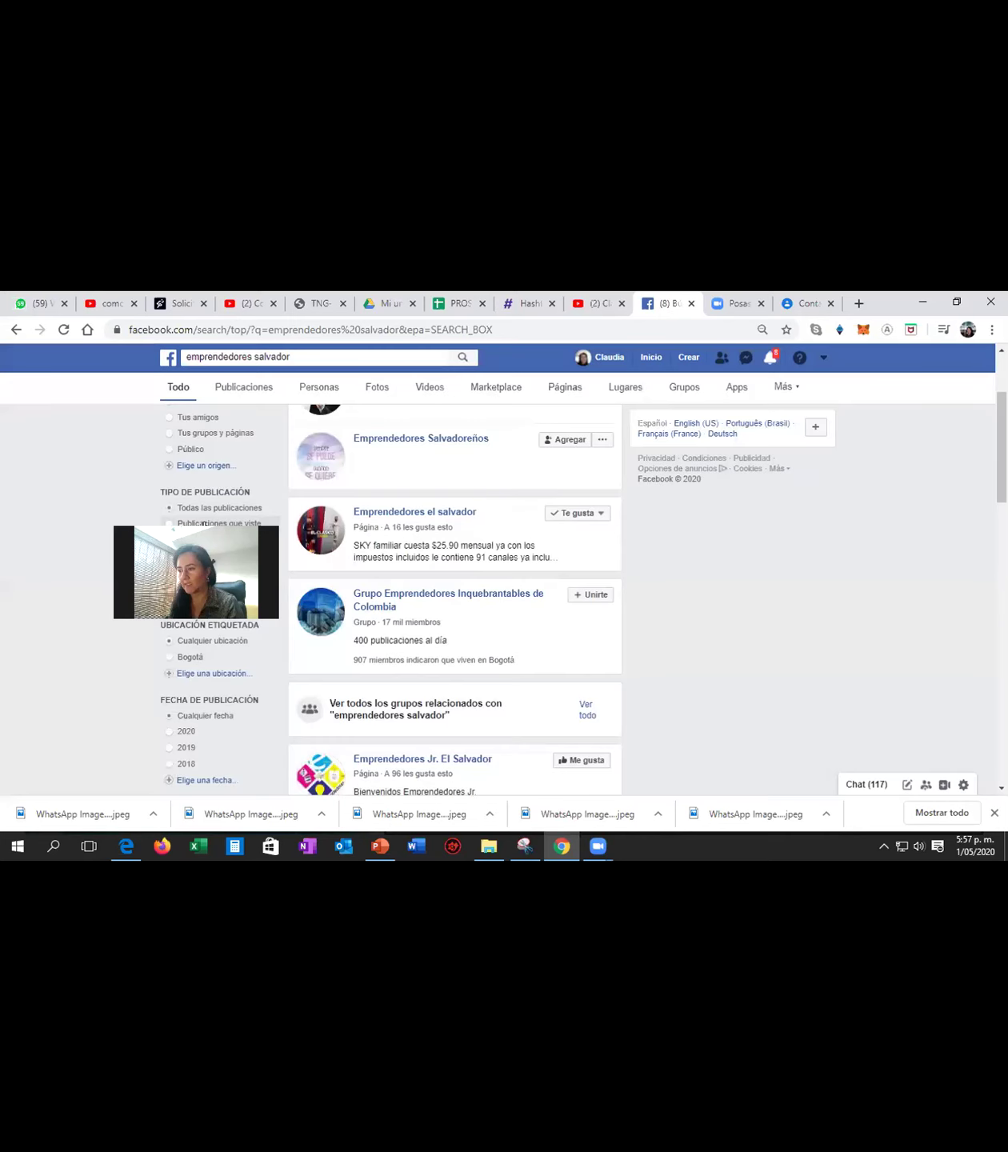
scroll(480, 639, down, 7)
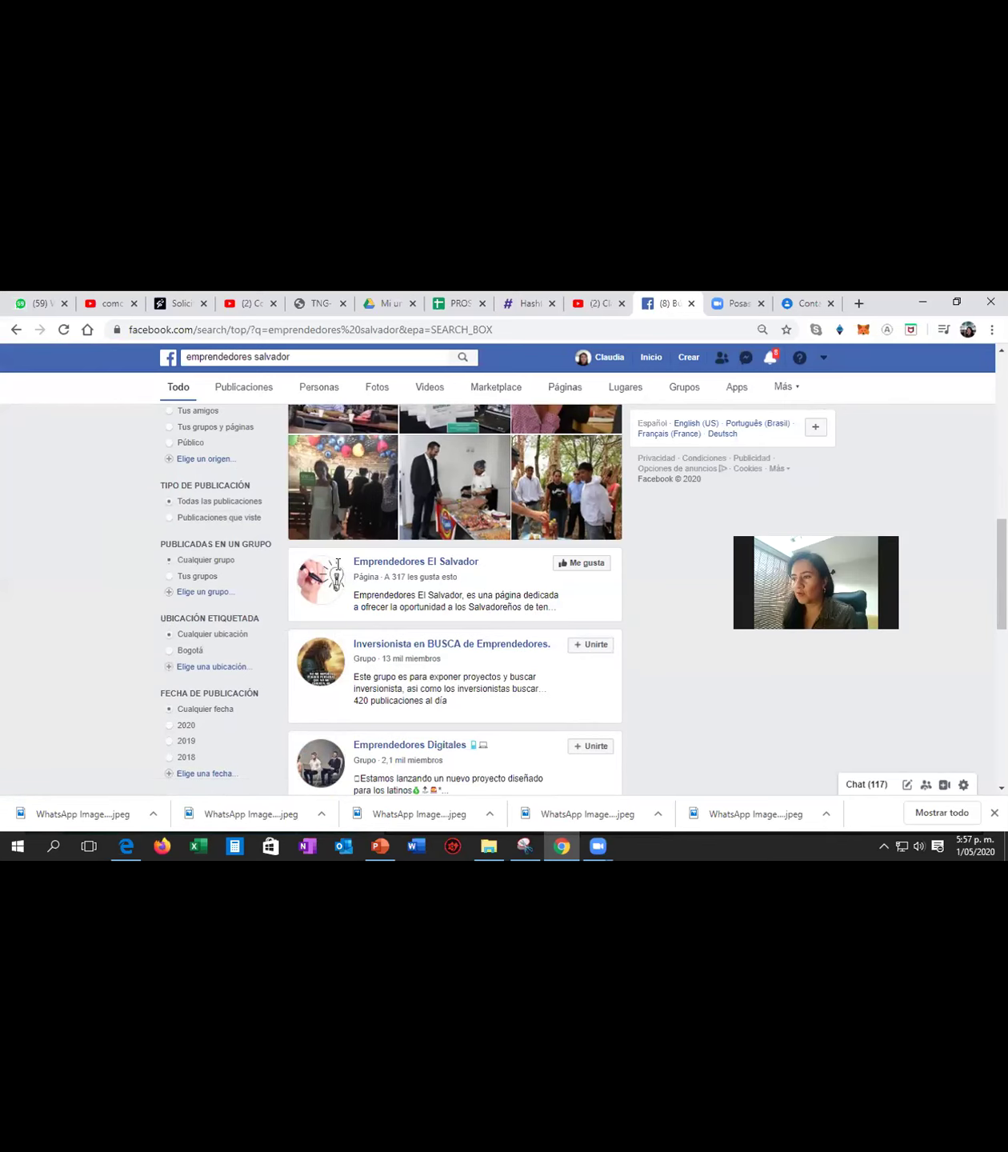
scroll(624, 608, up, 8)
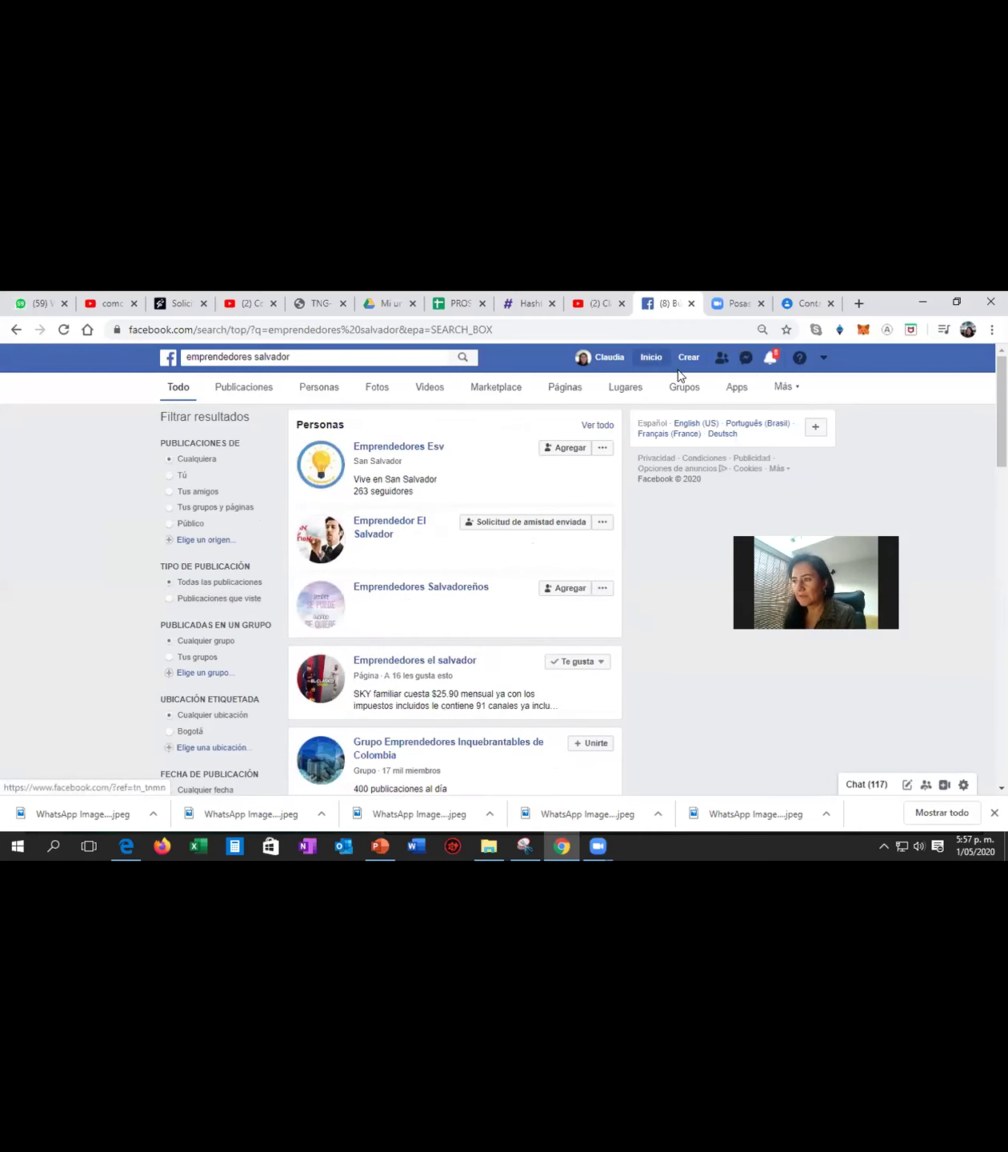
Return to the Inversion mundial page and look through its photos, events and published posts, ending back at the cover.
click(823, 357)
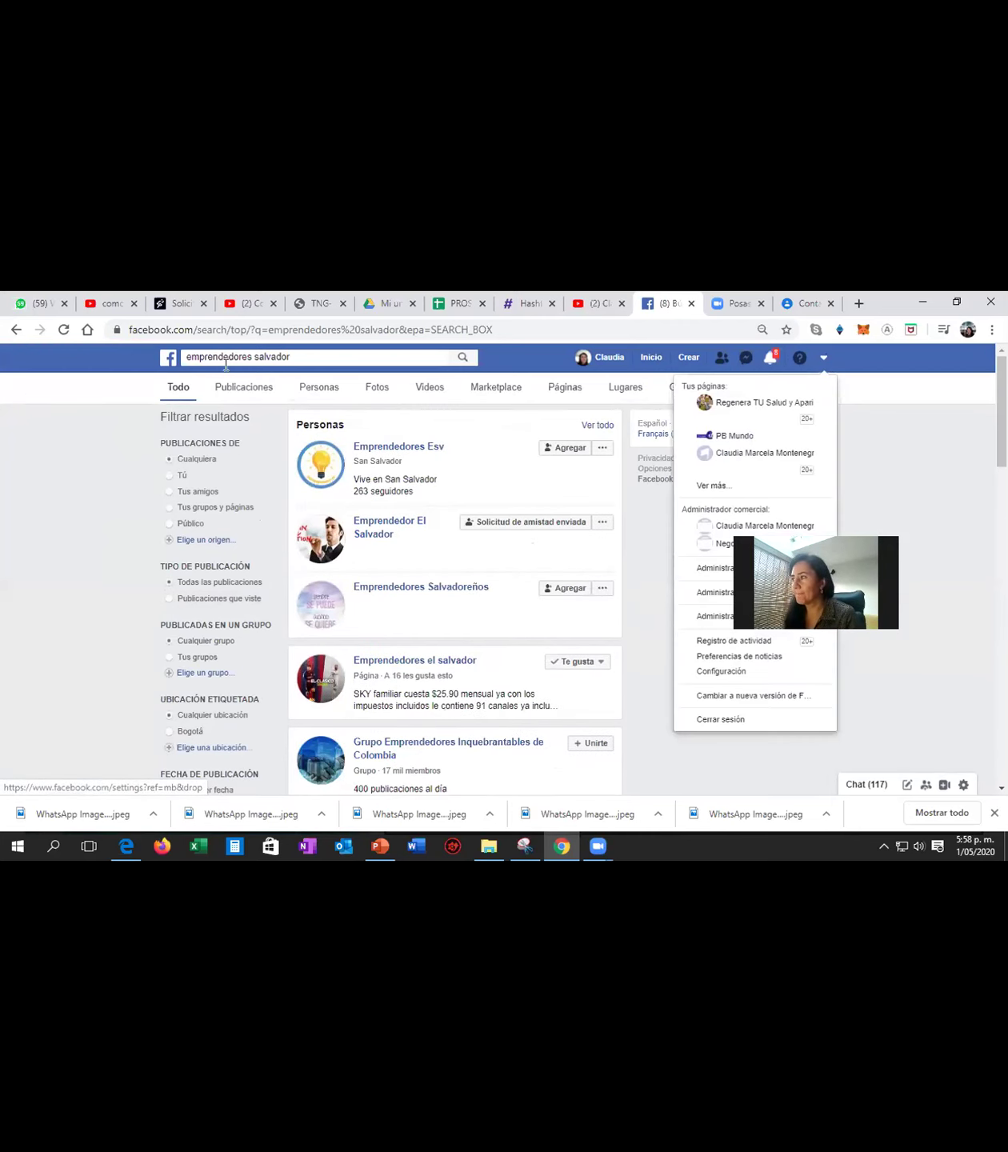
click(16, 329)
click(16, 328)
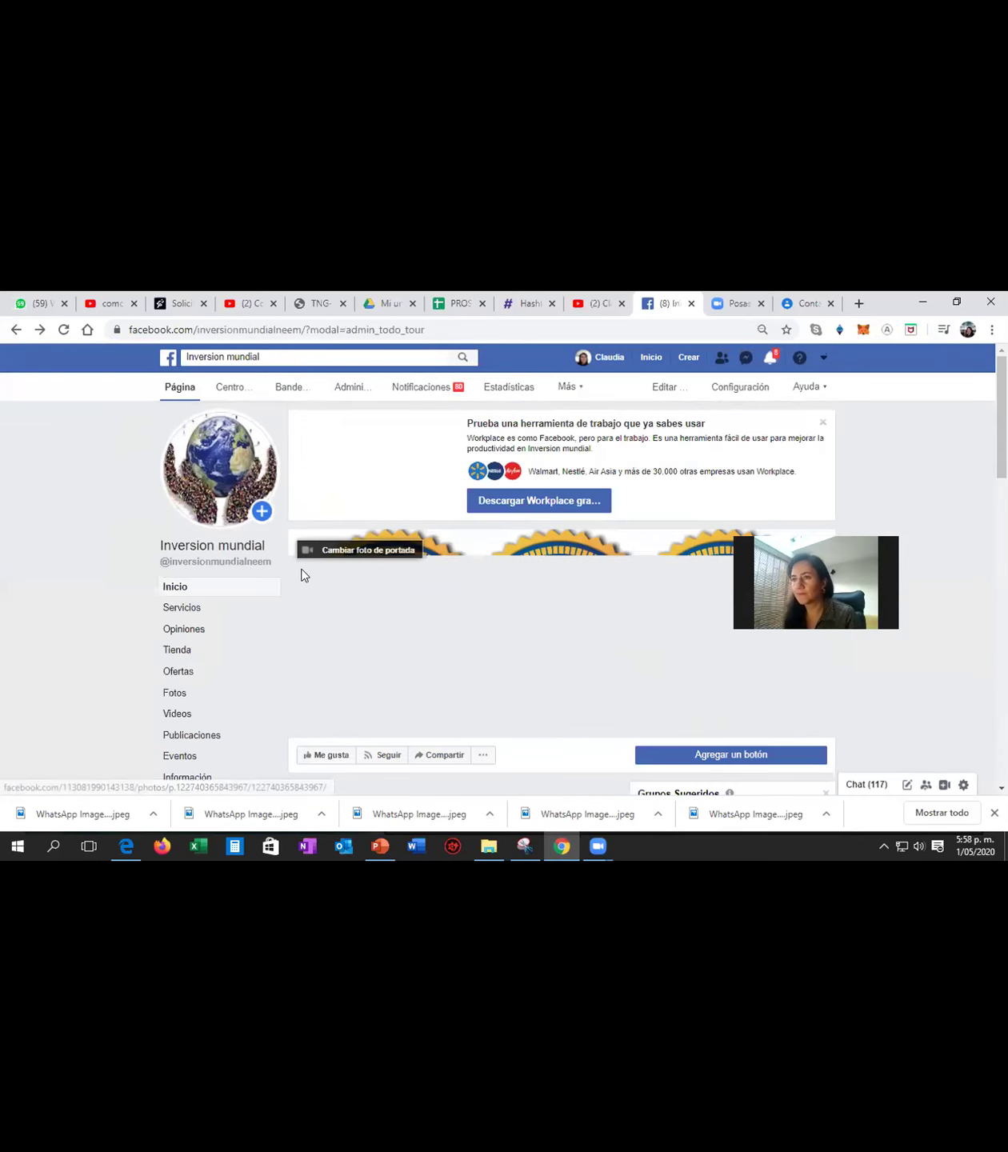
scroll(946, 548, down, 4)
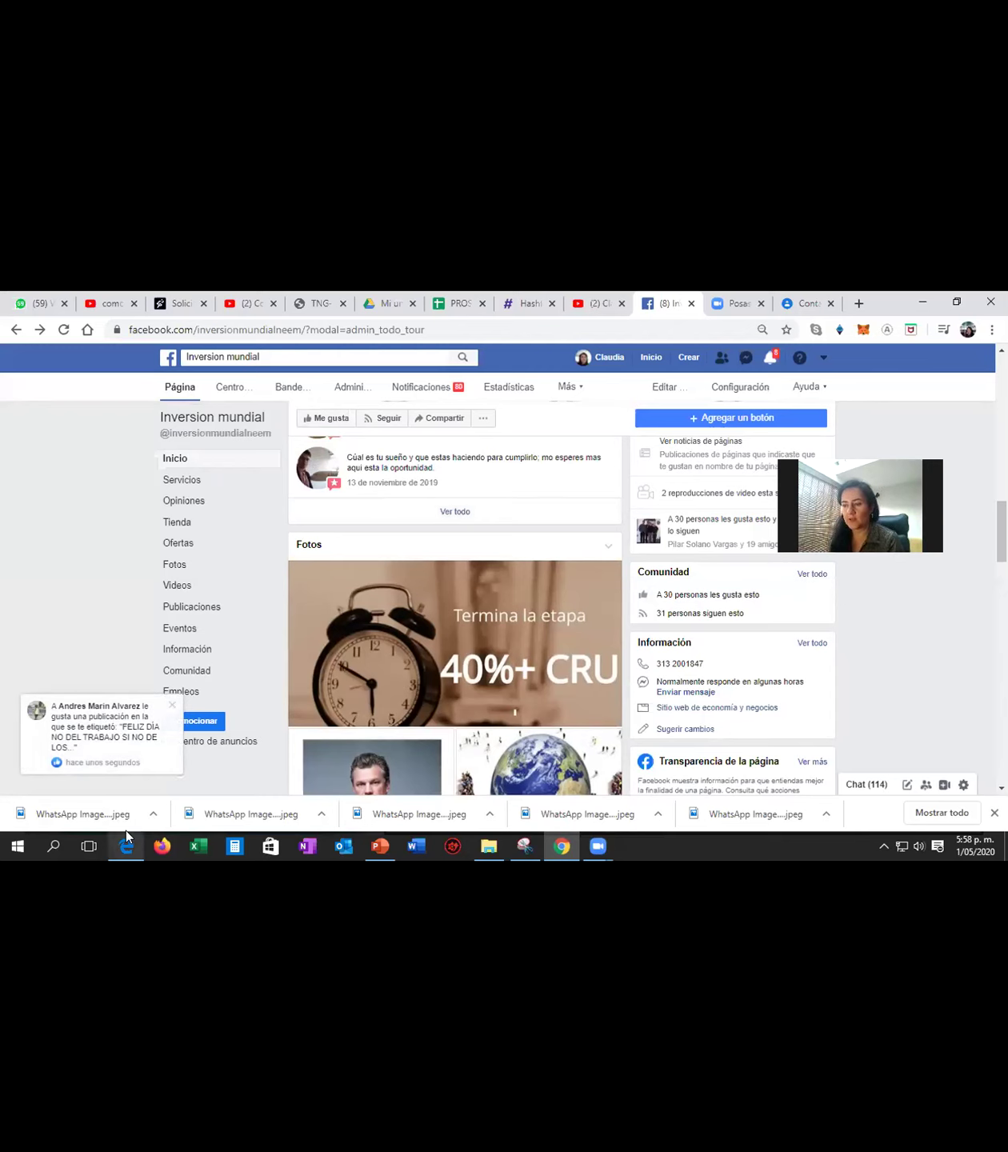
click(169, 722)
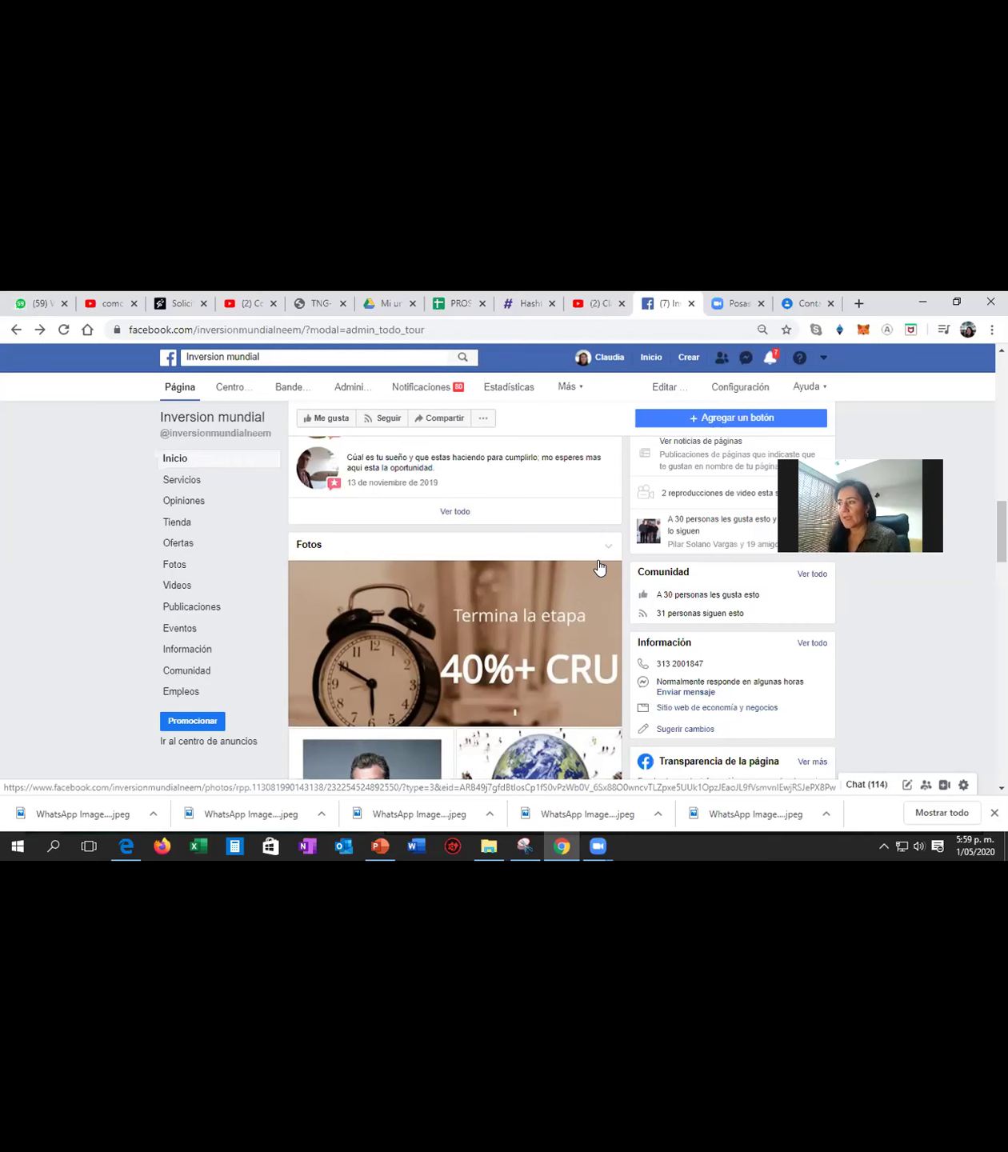
scroll(480, 576, down, 5)
scroll(504, 592, down, 10)
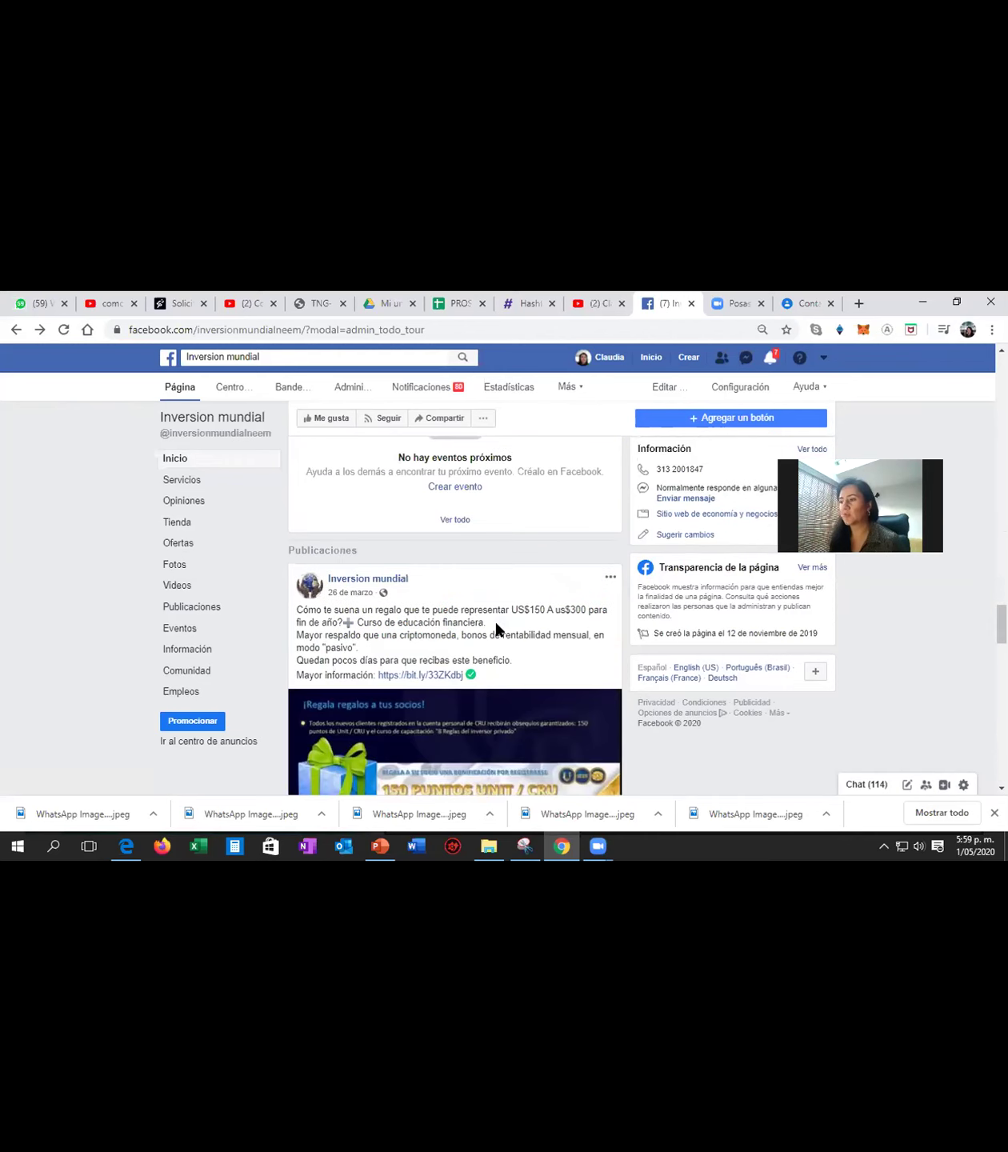
scroll(496, 629, down, 4)
scroll(494, 629, down, 3)
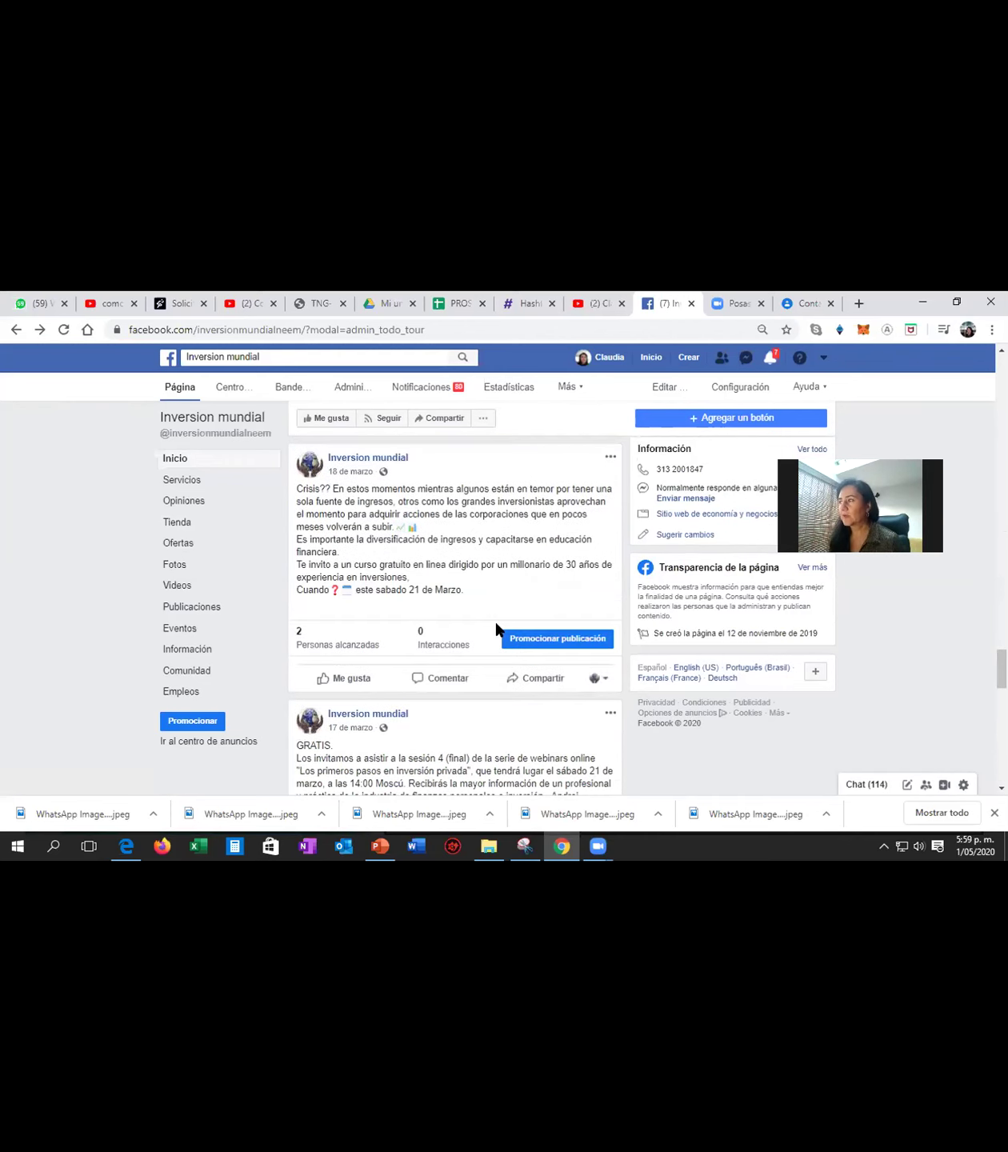
scroll(458, 621, up, 7)
scroll(458, 610, up, 10)
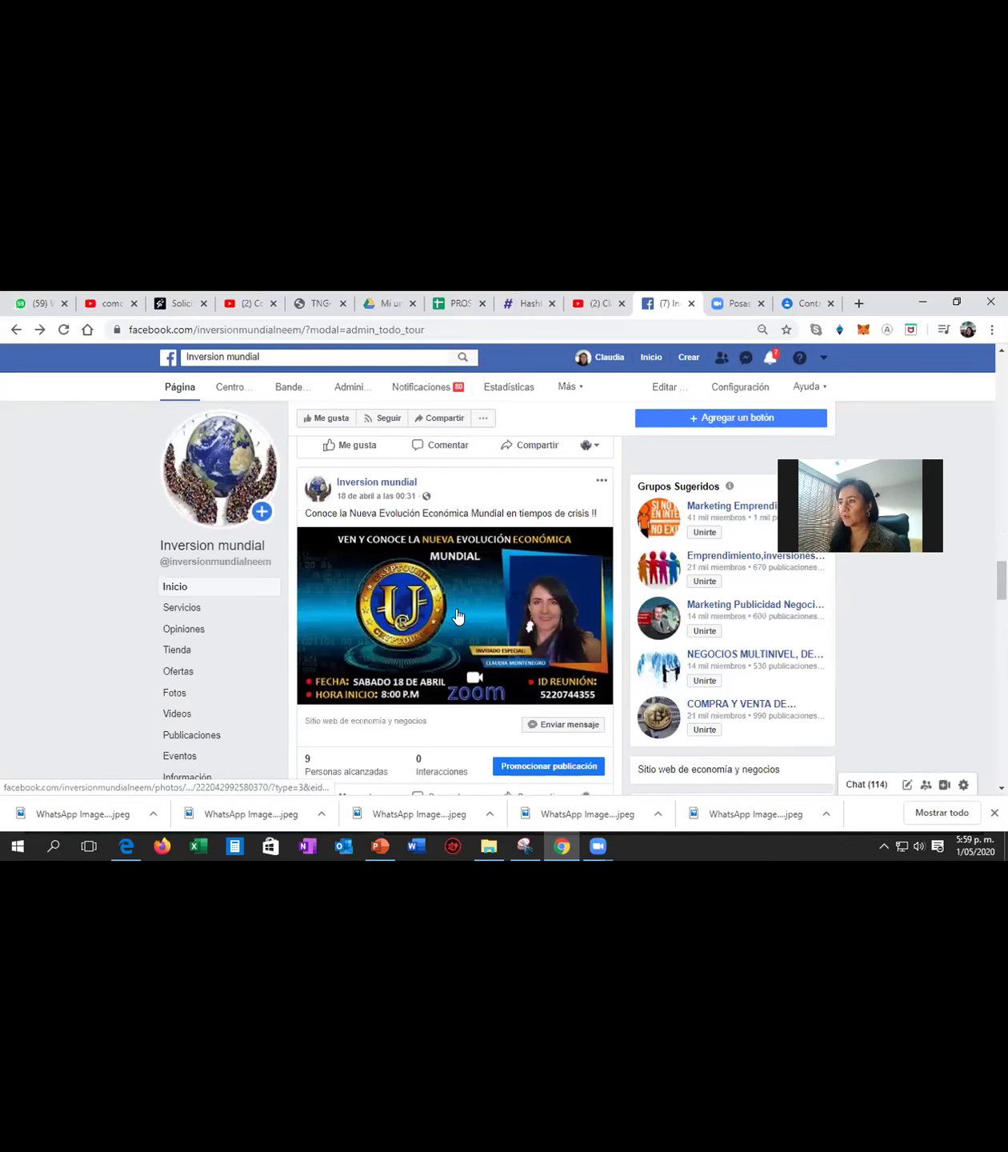
scroll(456, 612, up, 4)
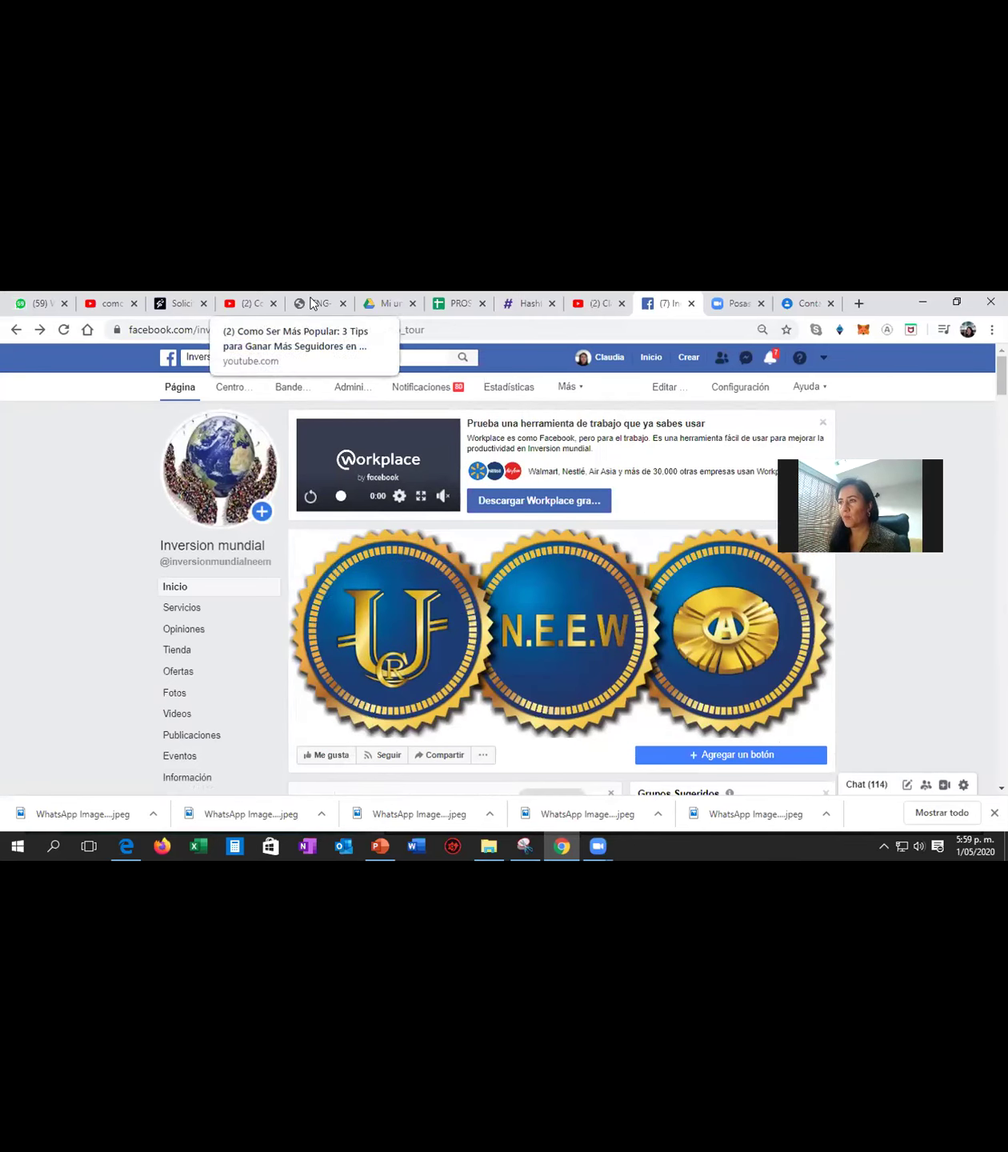
Switch to YouTube, look through the channel's uploaded videos, and briefly play "Con qué tipo de trabajo o ingresos podemos contar?" before returning to the list.
click(603, 306)
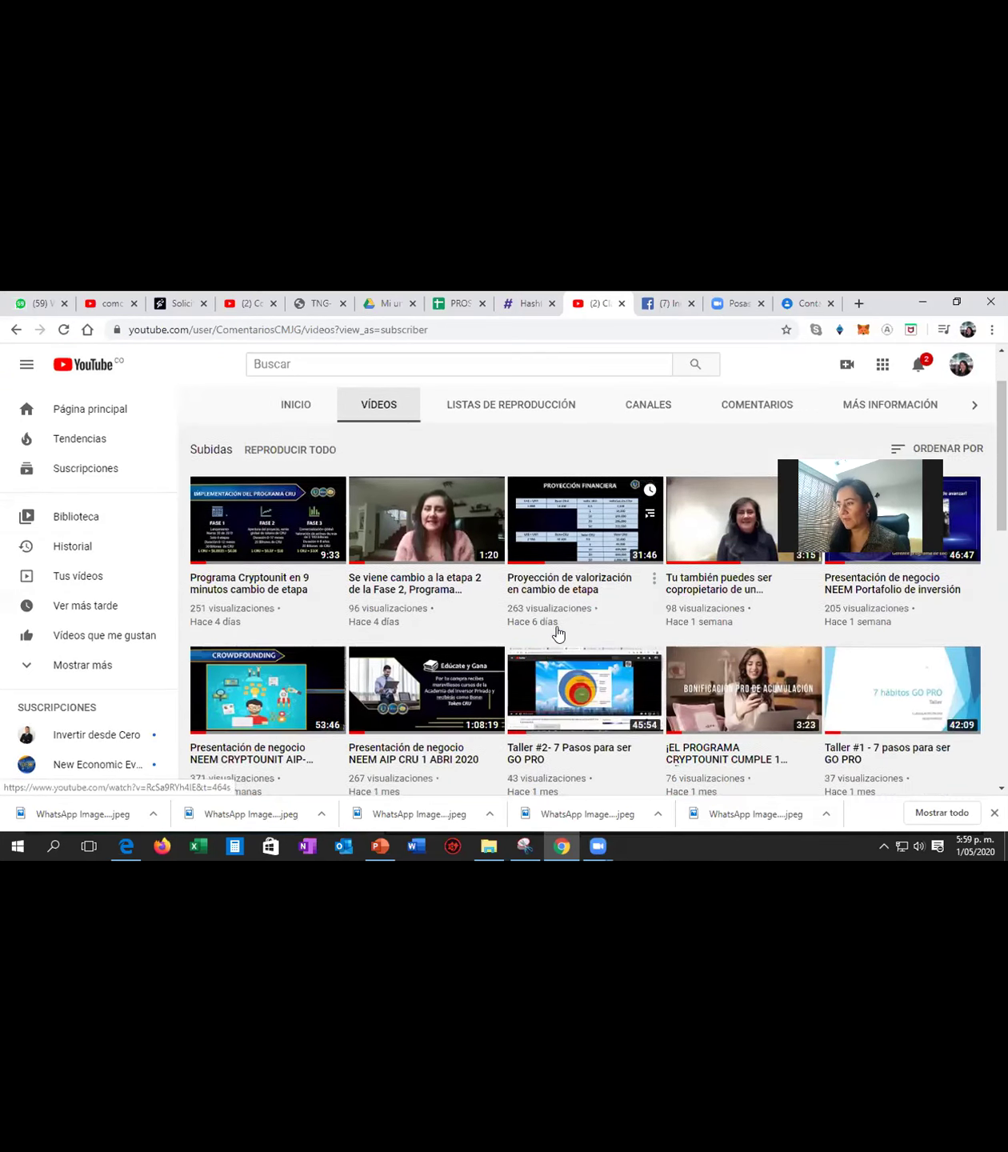
scroll(560, 631, down, 4)
scroll(559, 632, down, 3)
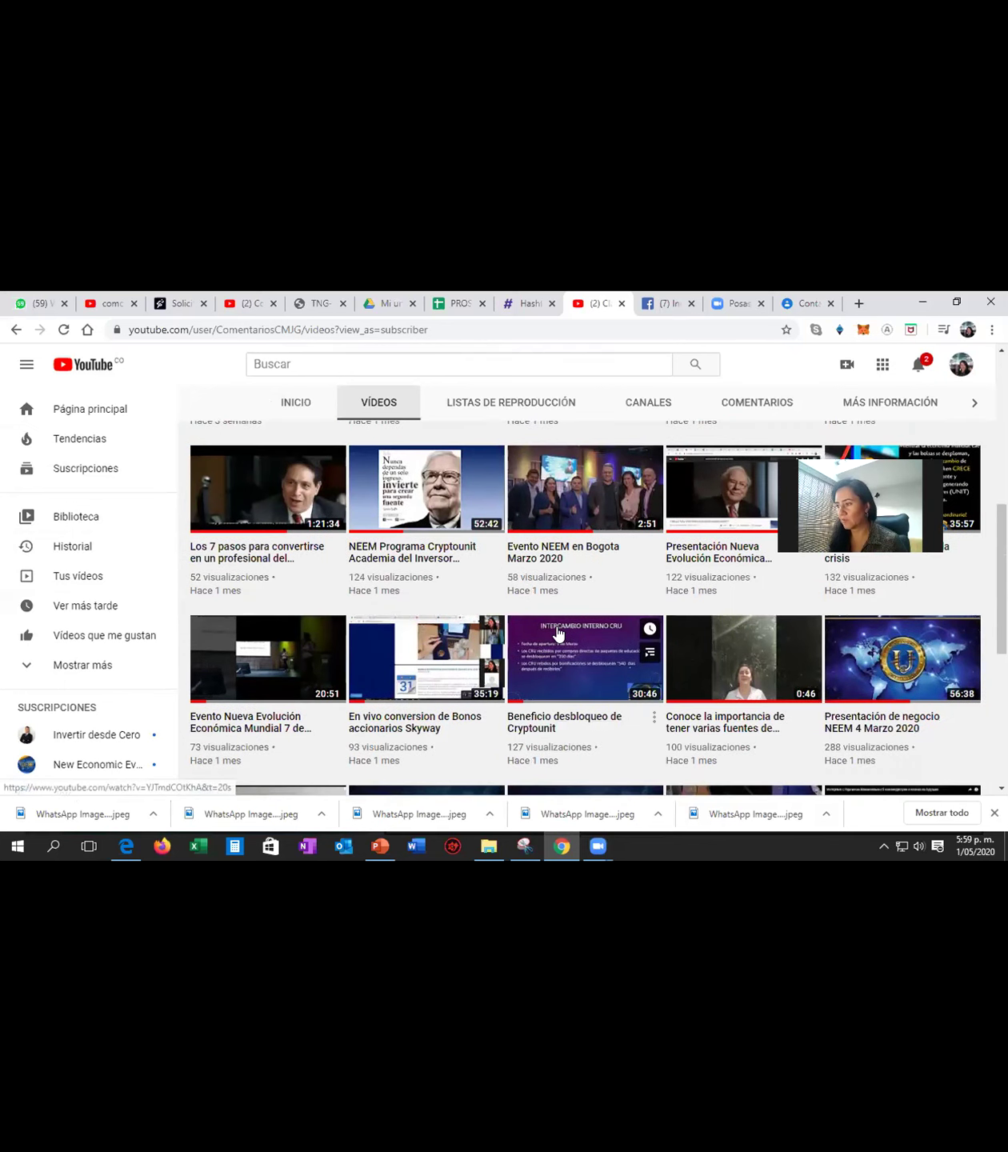
scroll(558, 632, down, 1)
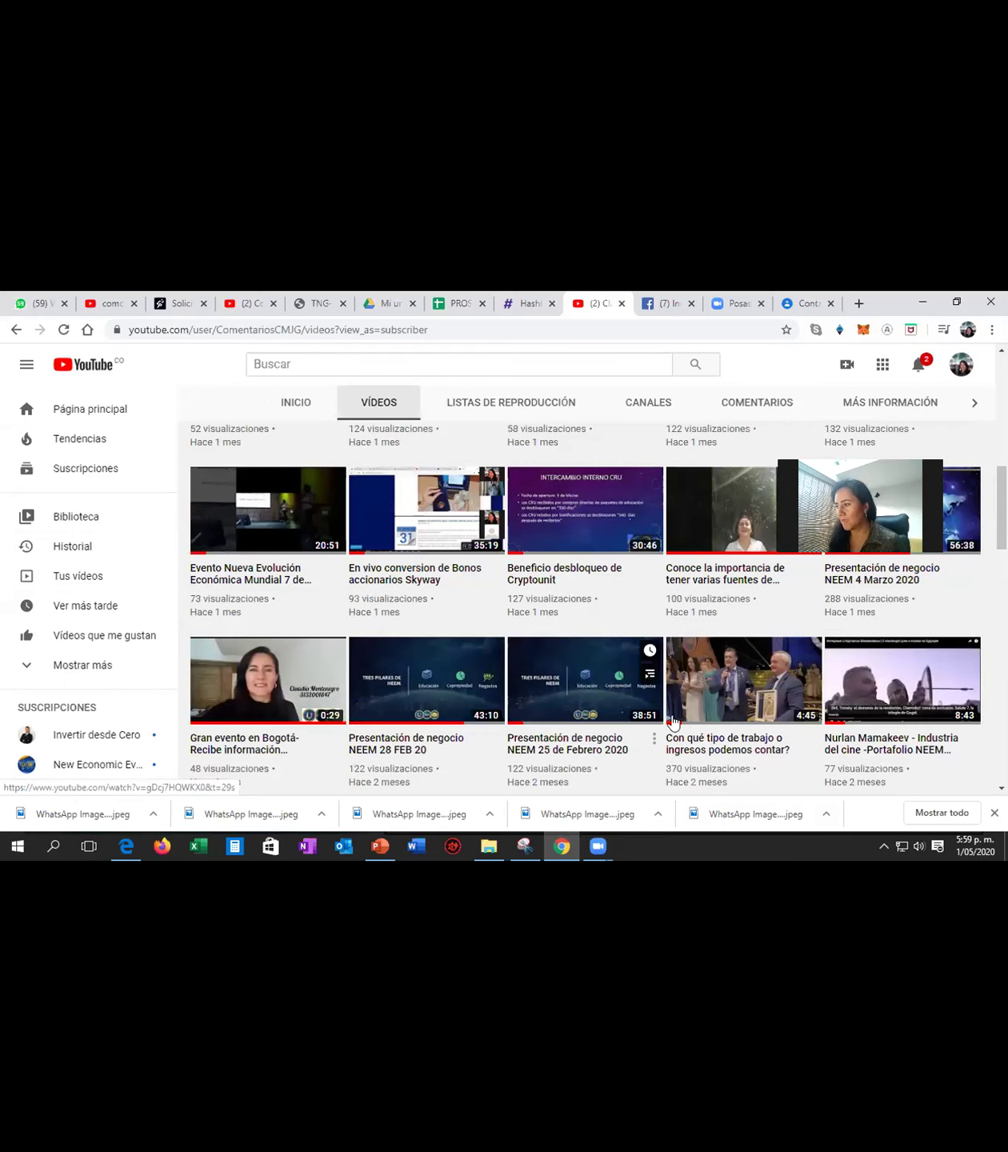
click(752, 674)
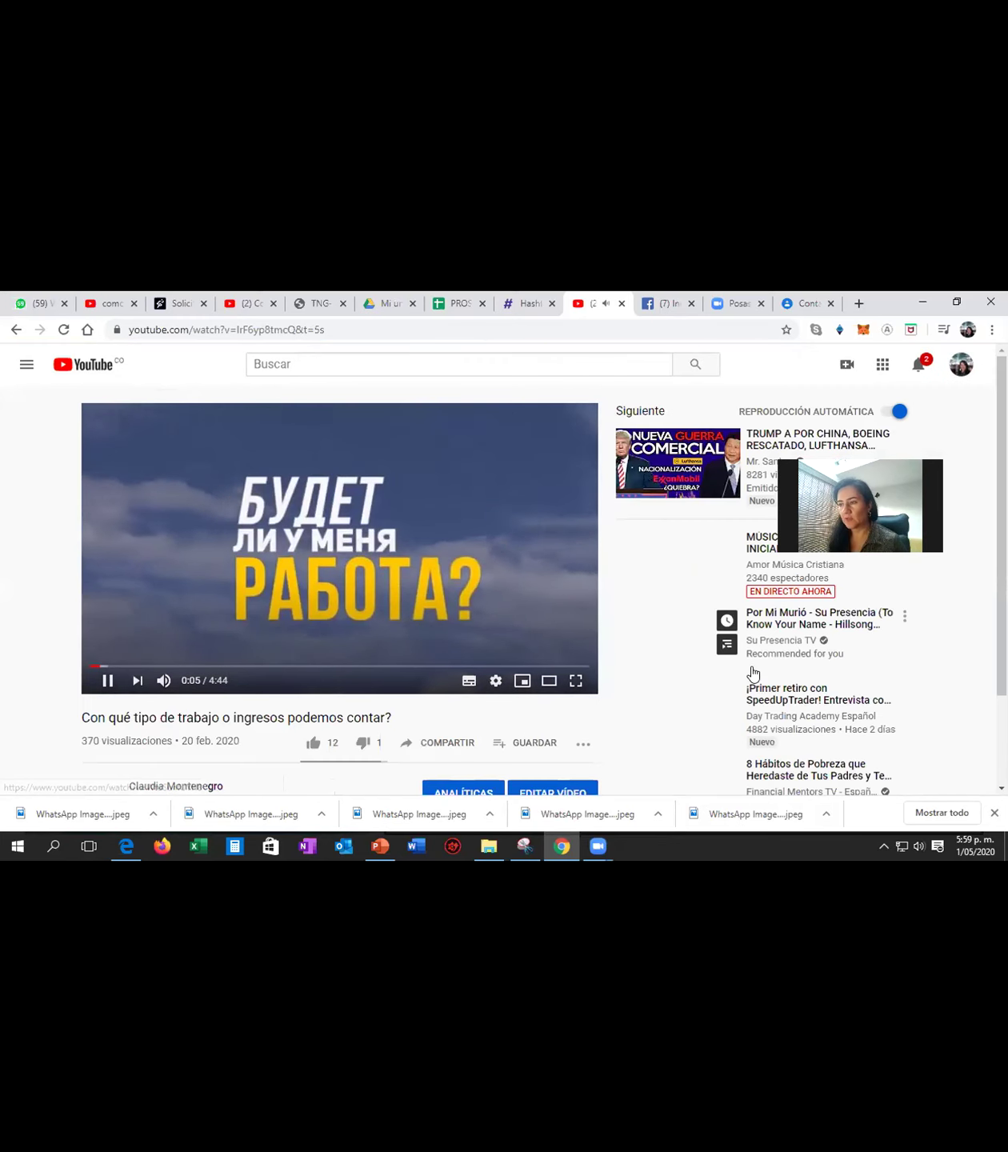
click(107, 680)
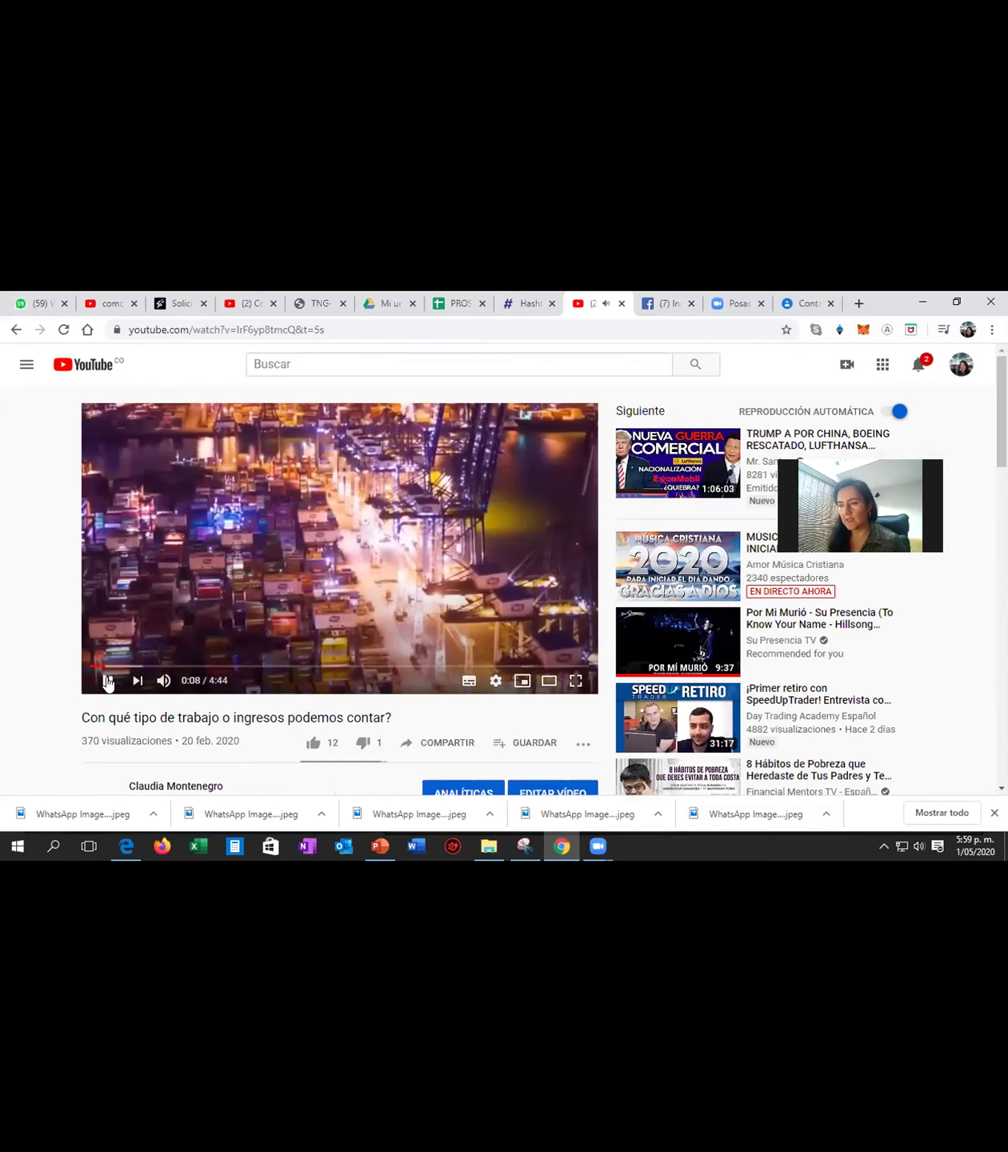
click(16, 332)
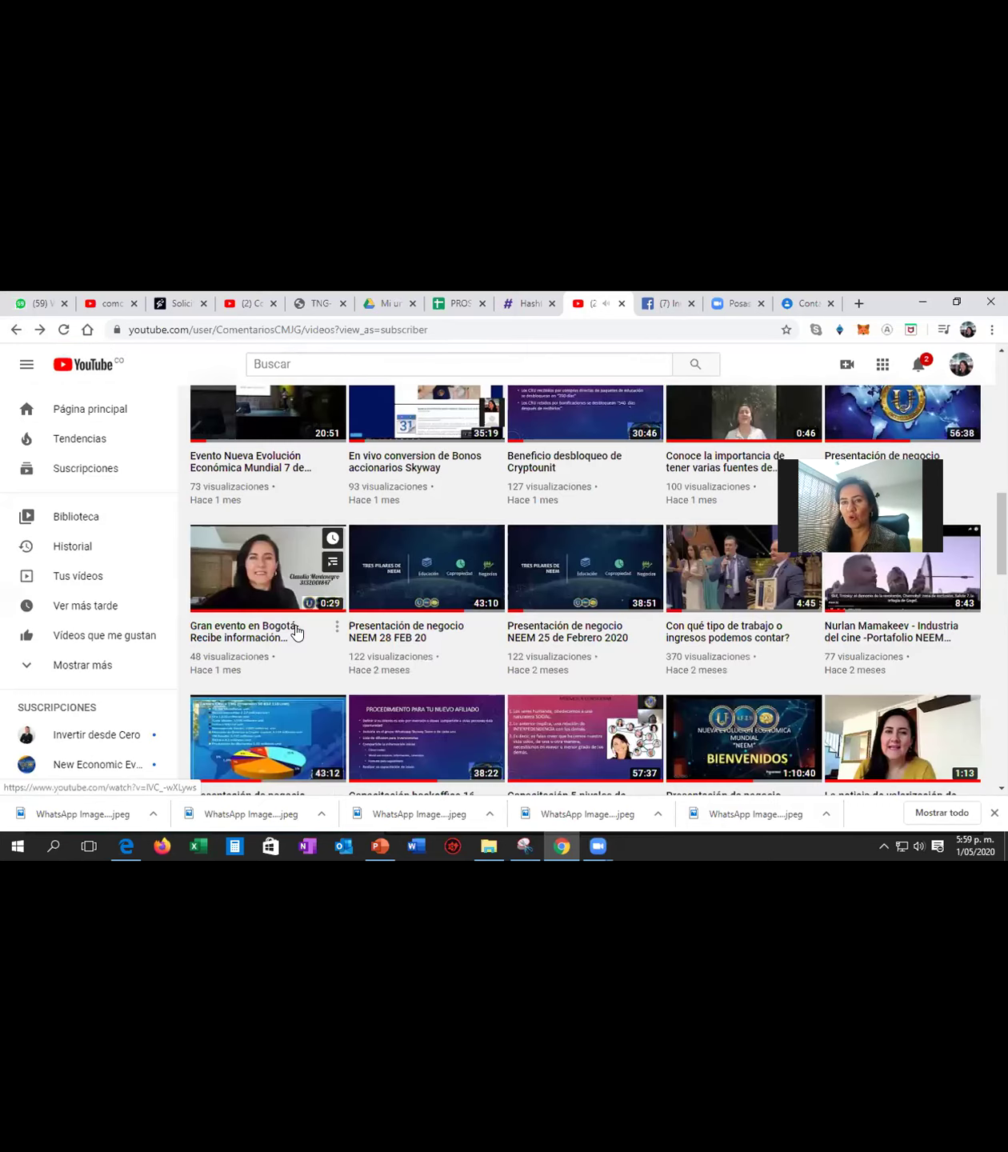
Open the YouTube downloader site y2mate.com in a new browser tab.
click(857, 305)
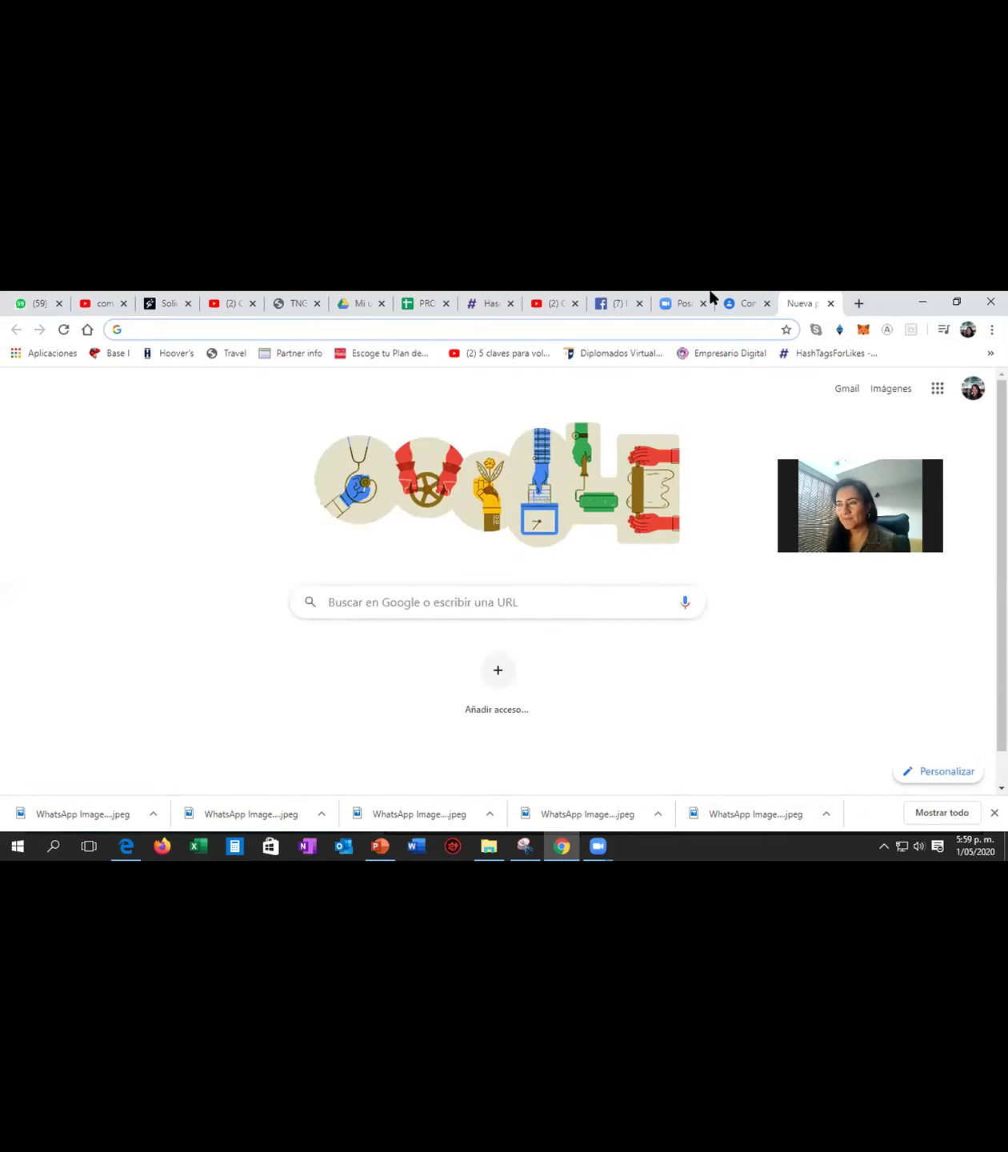
text(y2ma)
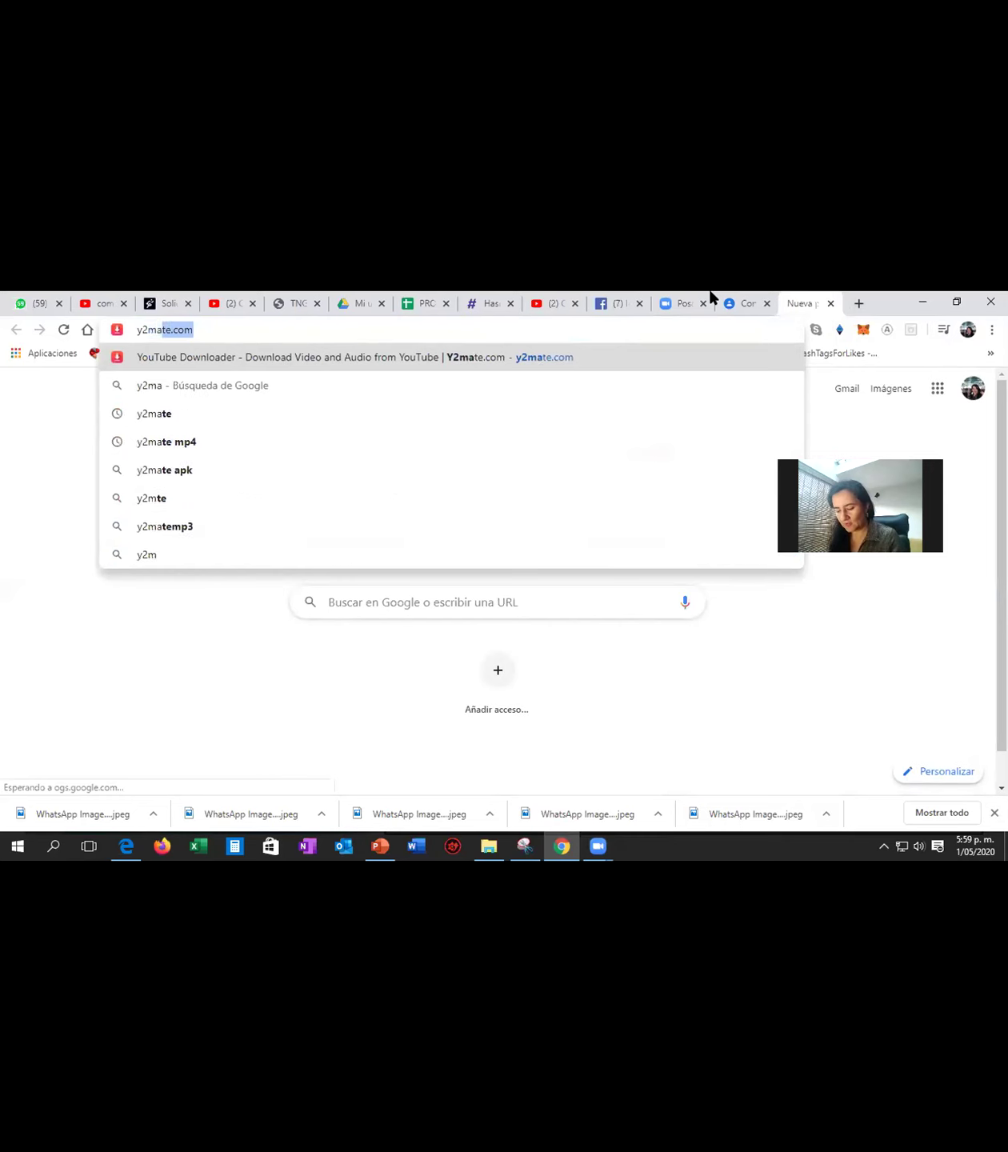
text(te.com/)
key(Return)
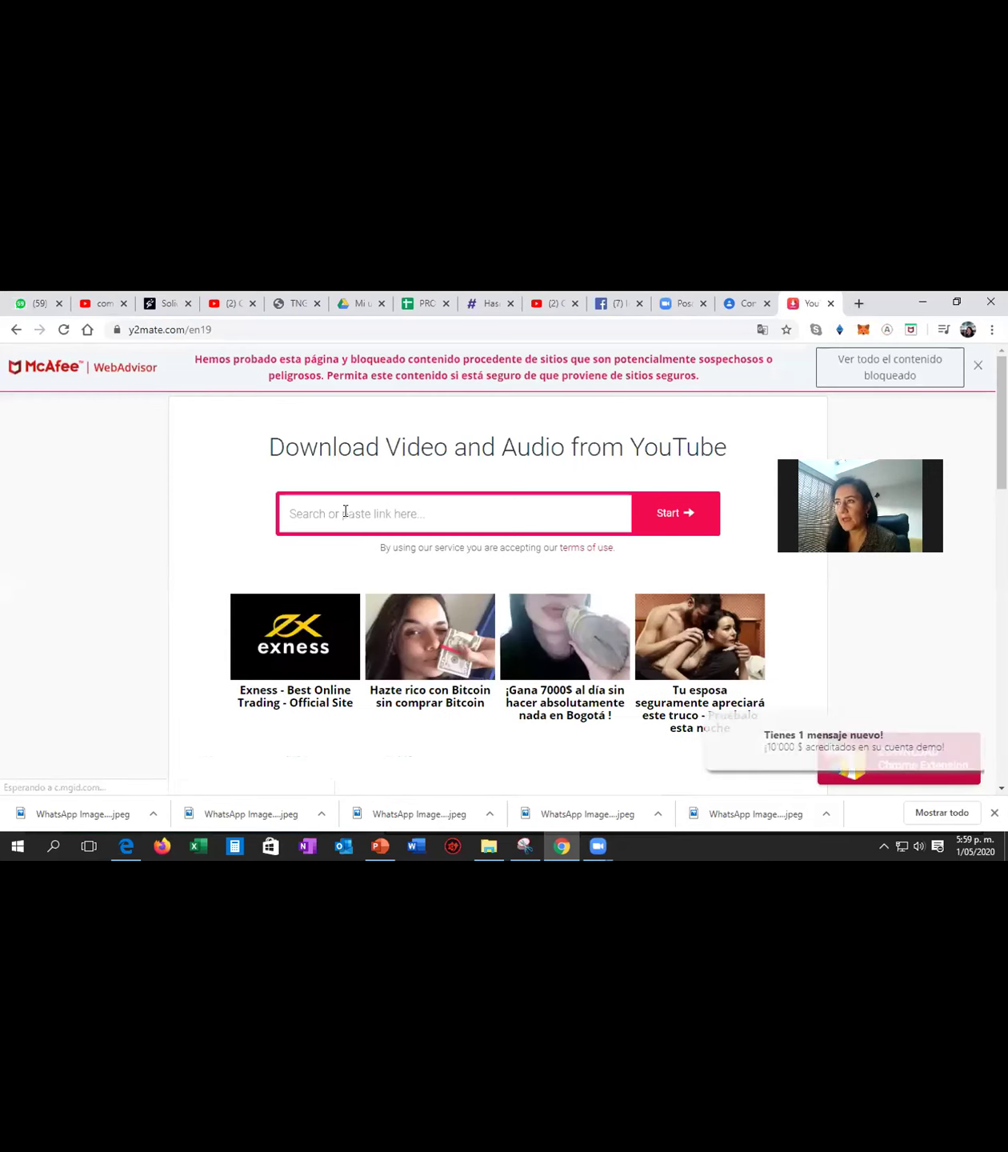
Go back to YouTube, reopen the video "Con qué tipo de trabajo o ingresos podemos contar?" and pause it.
click(549, 304)
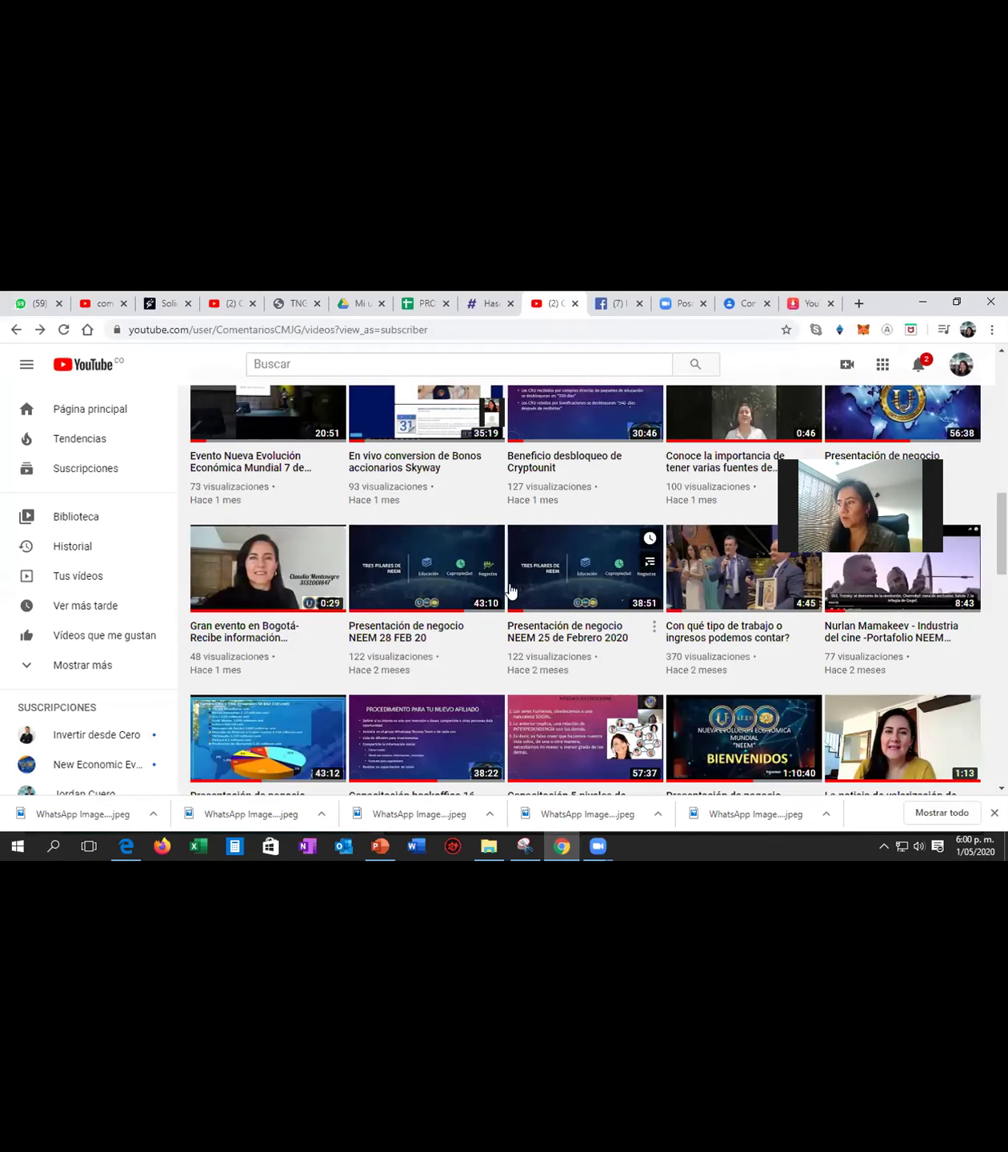
click(727, 576)
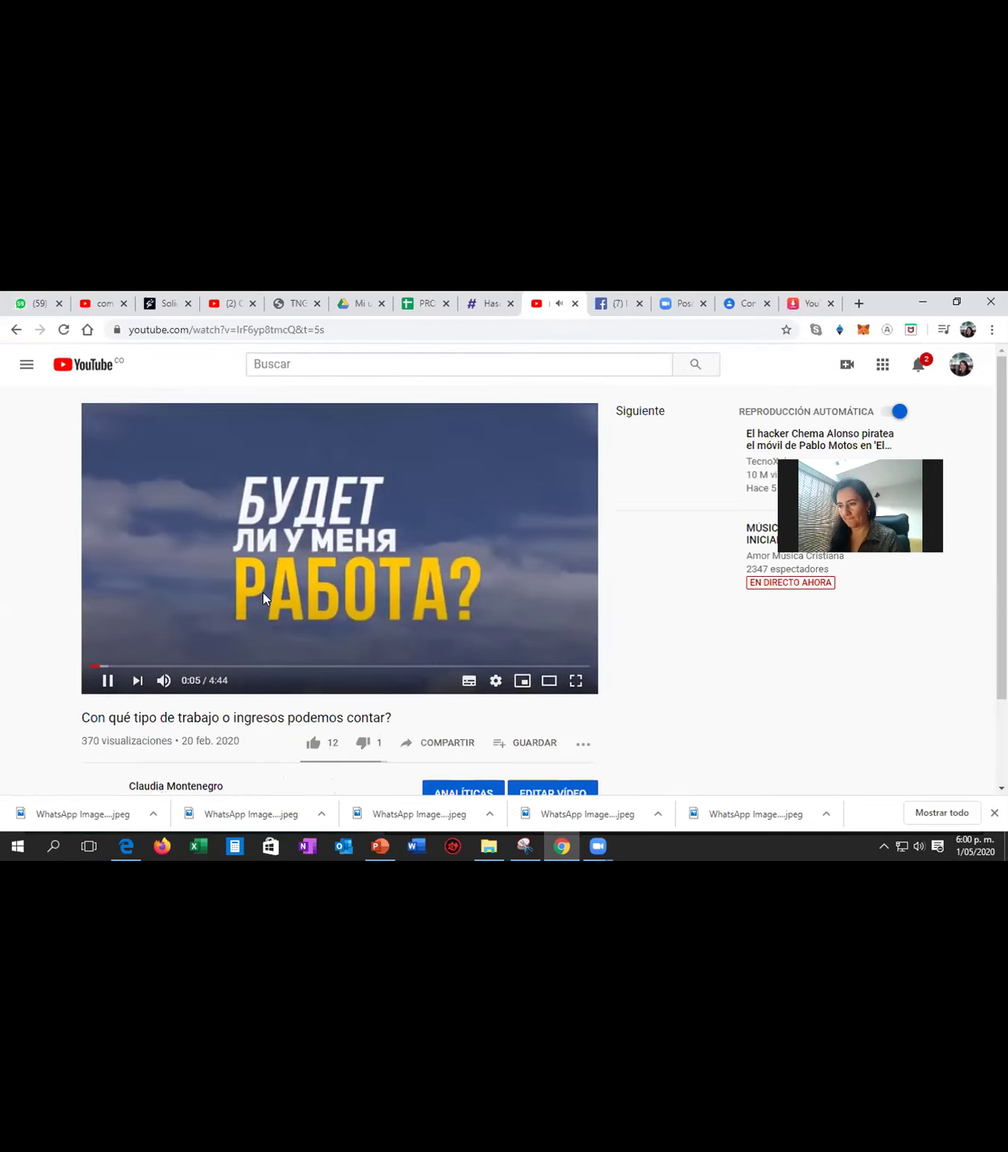
click(528, 474)
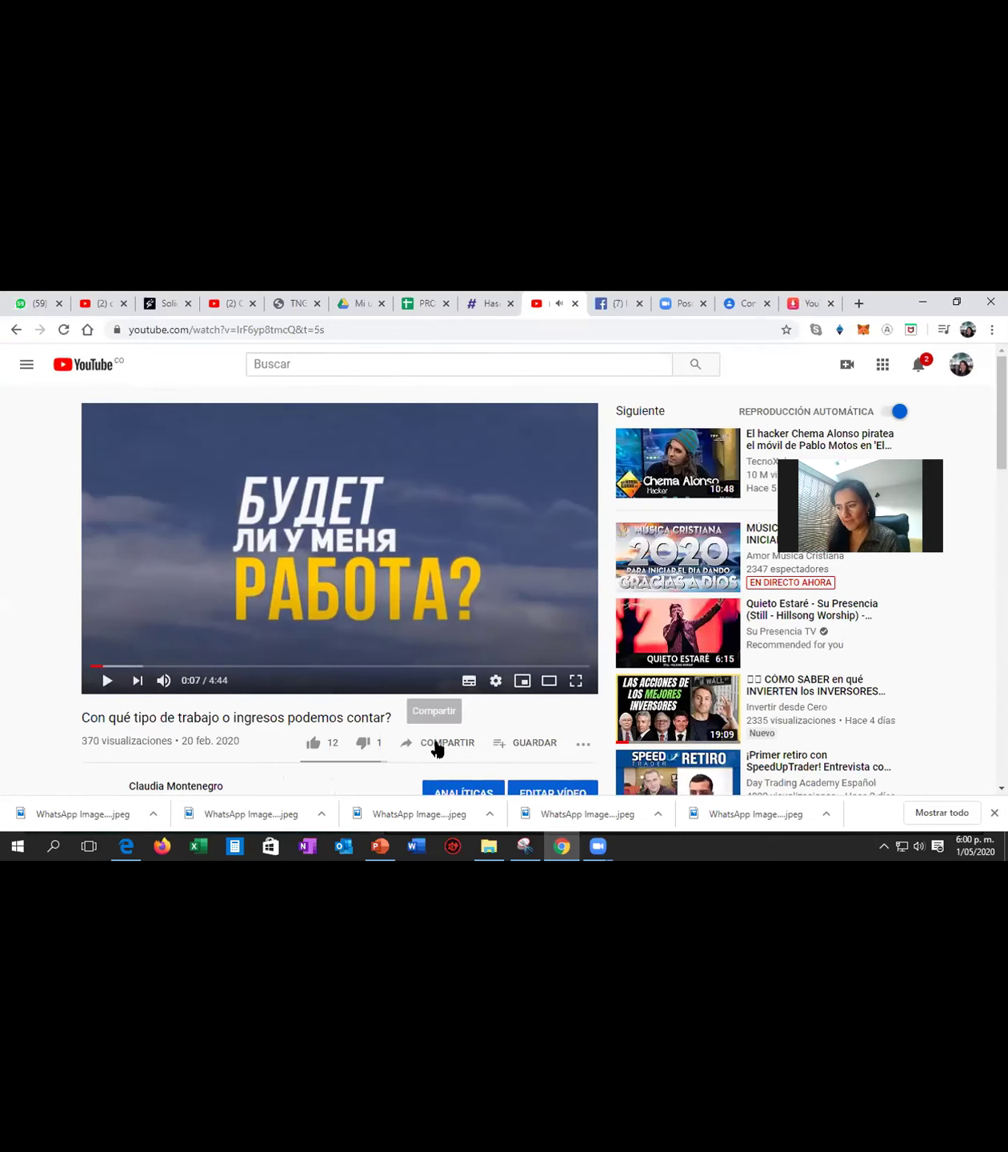
Copy the full web address of the open YouTube video "Con qué tipo de trabajo o ingresos podemos contar?".
click(210, 334)
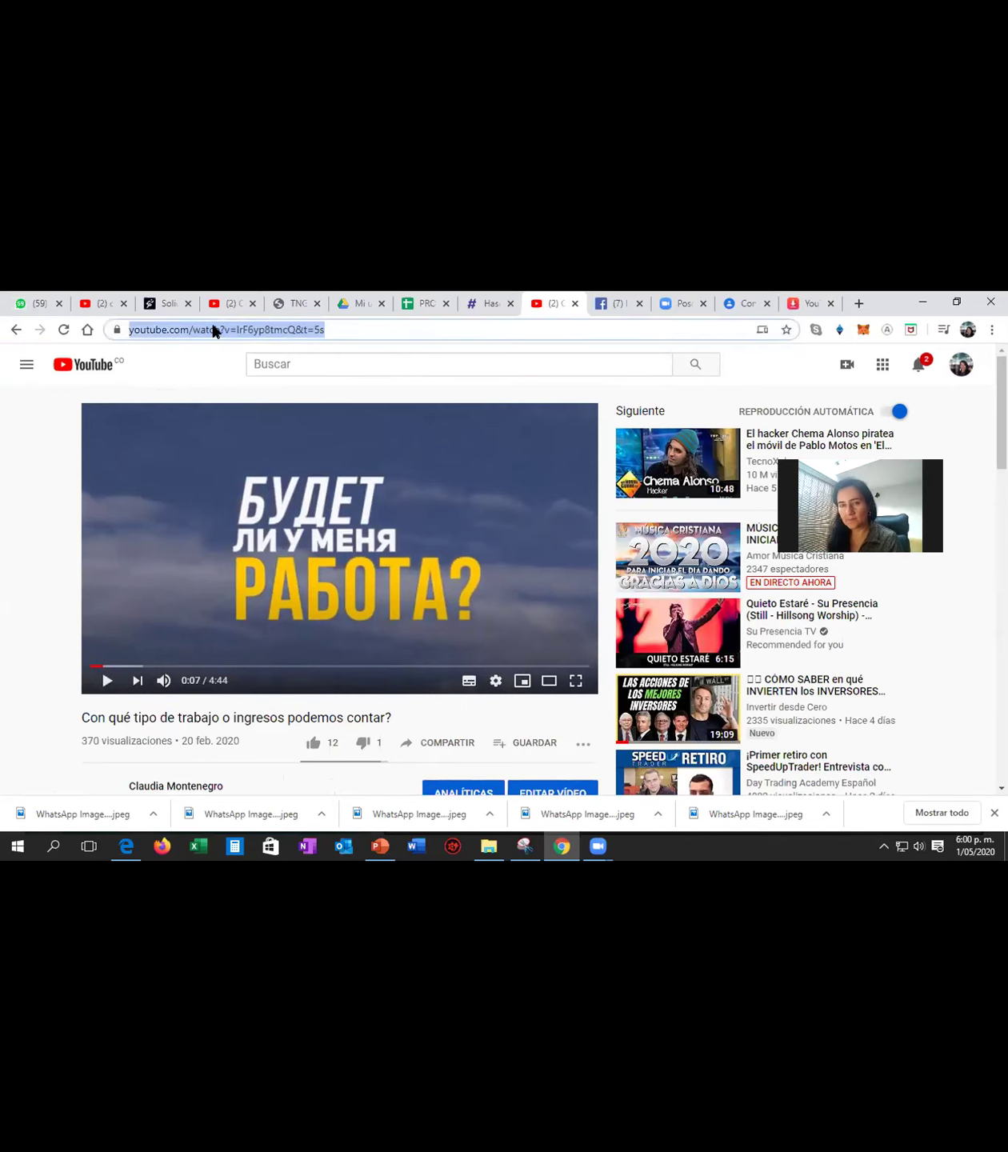
right_click(221, 345)
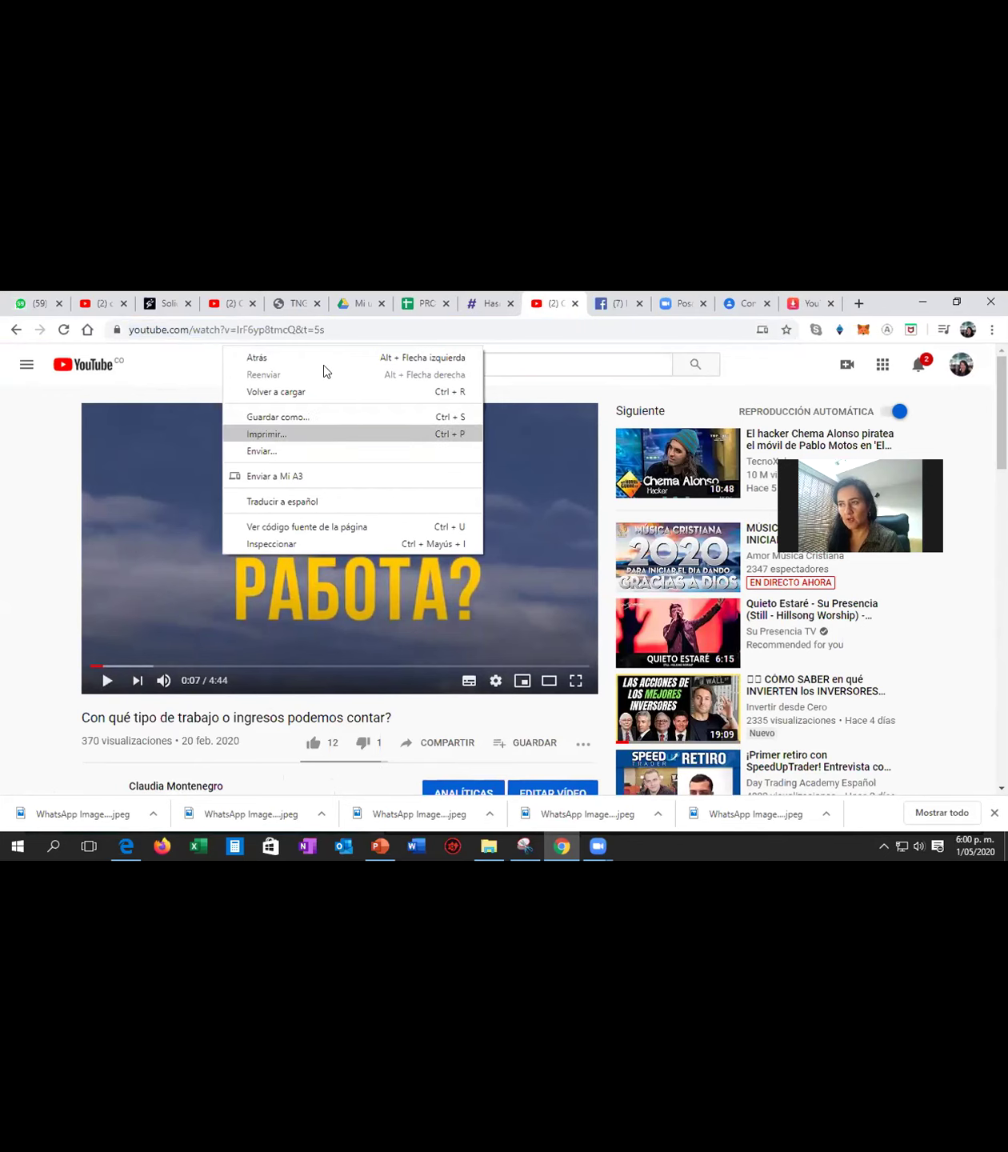
click(219, 324)
click(218, 329)
double_click(218, 329)
click(217, 330)
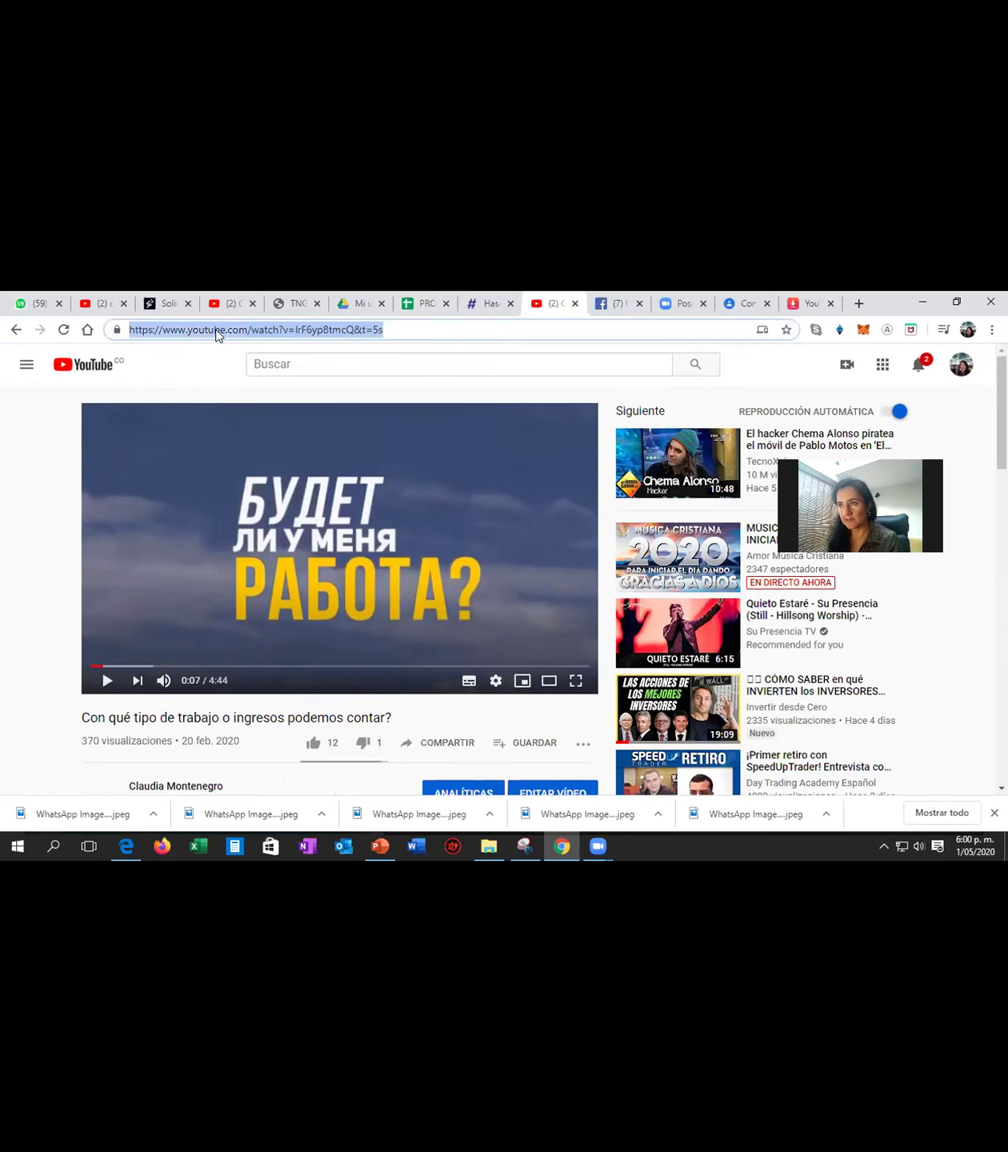
right_click(216, 334)
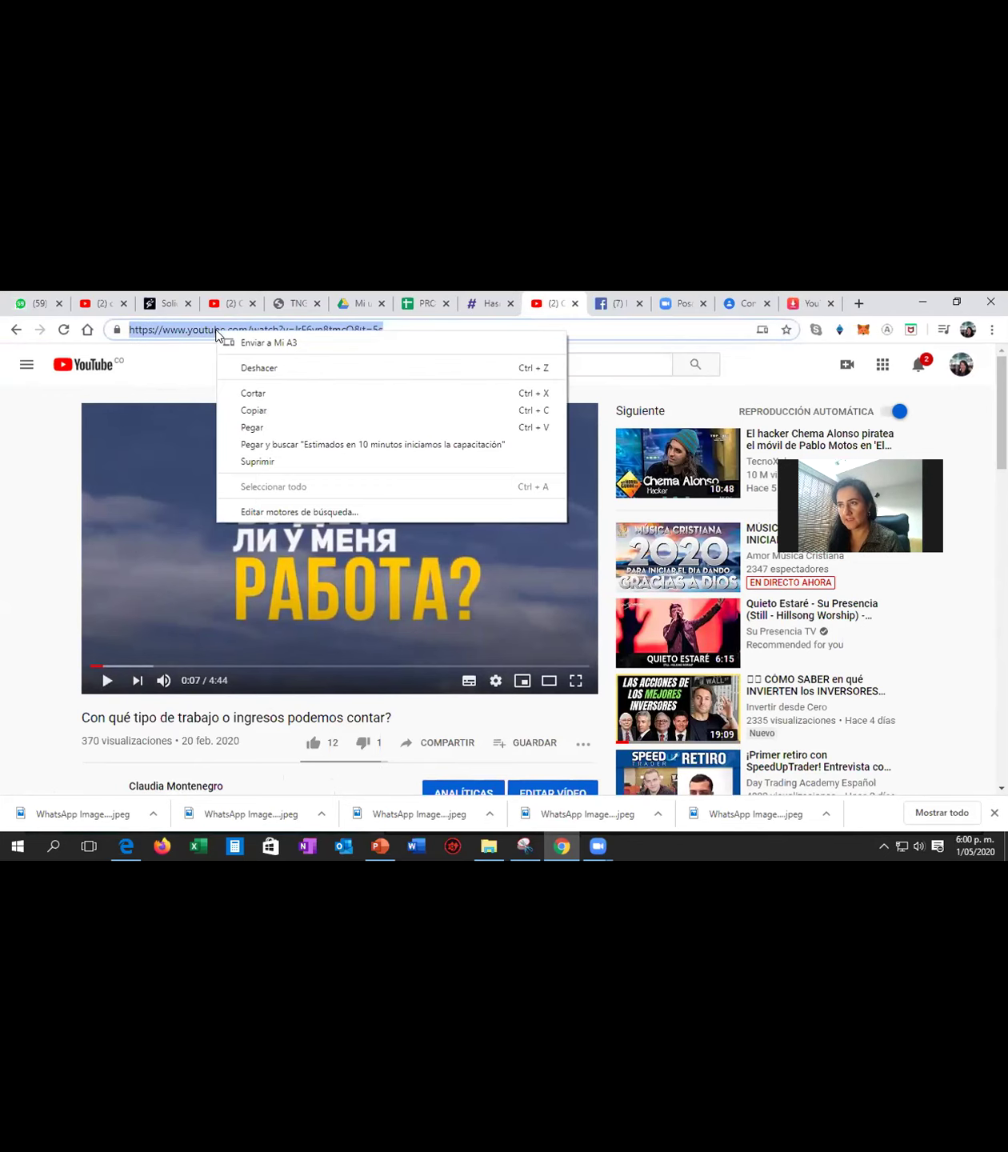
click(254, 410)
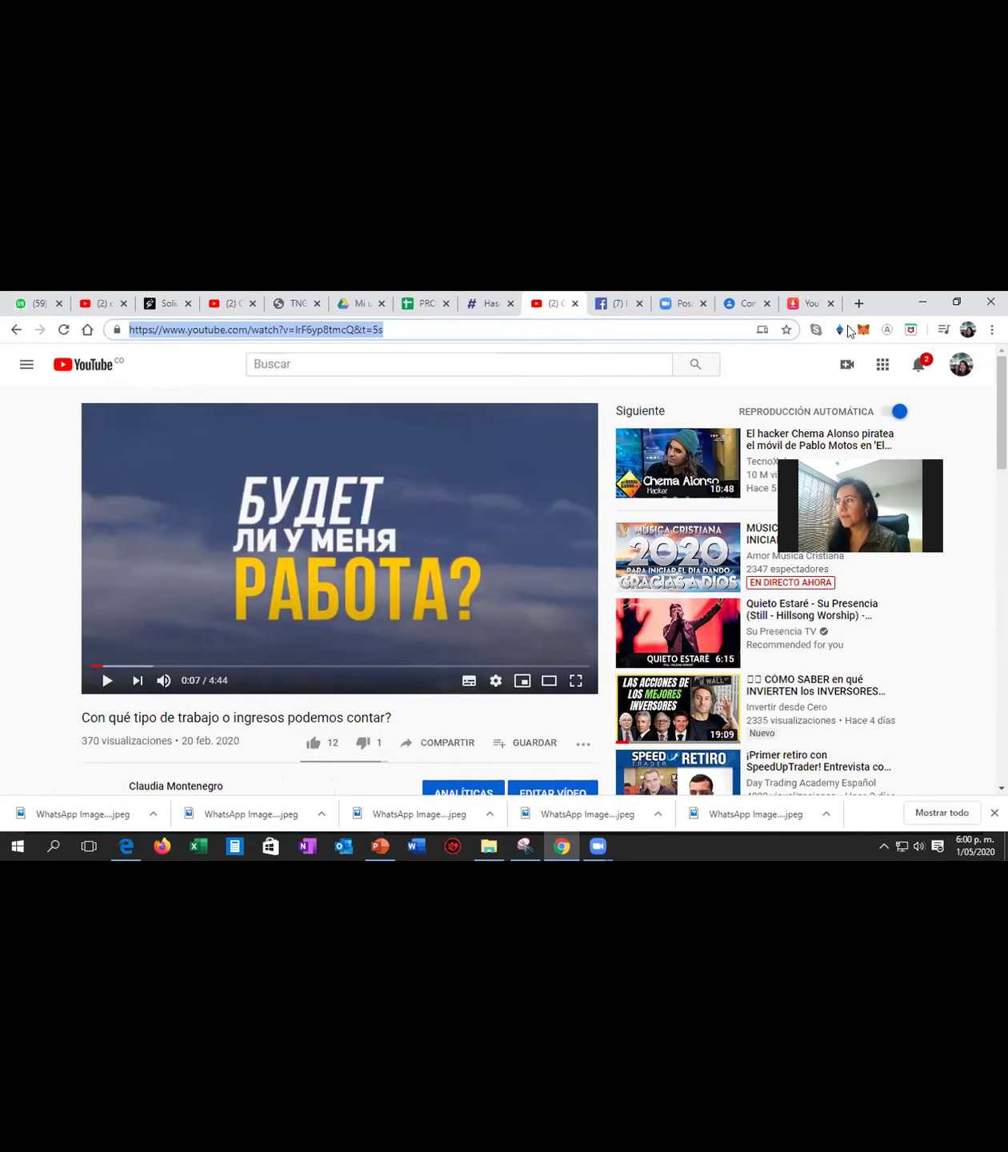
Switch to y2mate, submit the copied video link and view the available mp4 download resolutions.
click(805, 304)
click(306, 515)
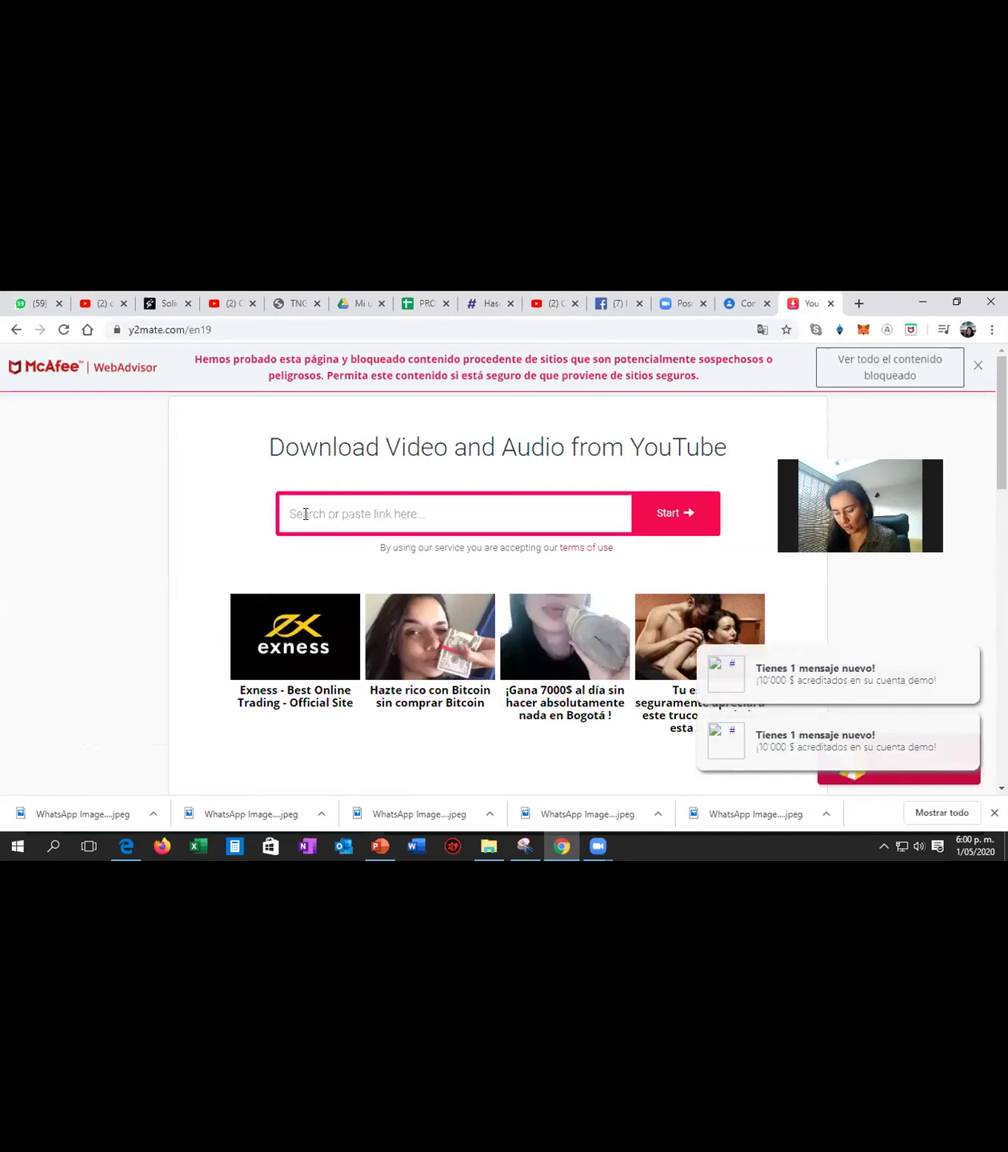
text(https://www.youtube.com/watch?v=lrF6yp8tmcQ&t=5s)
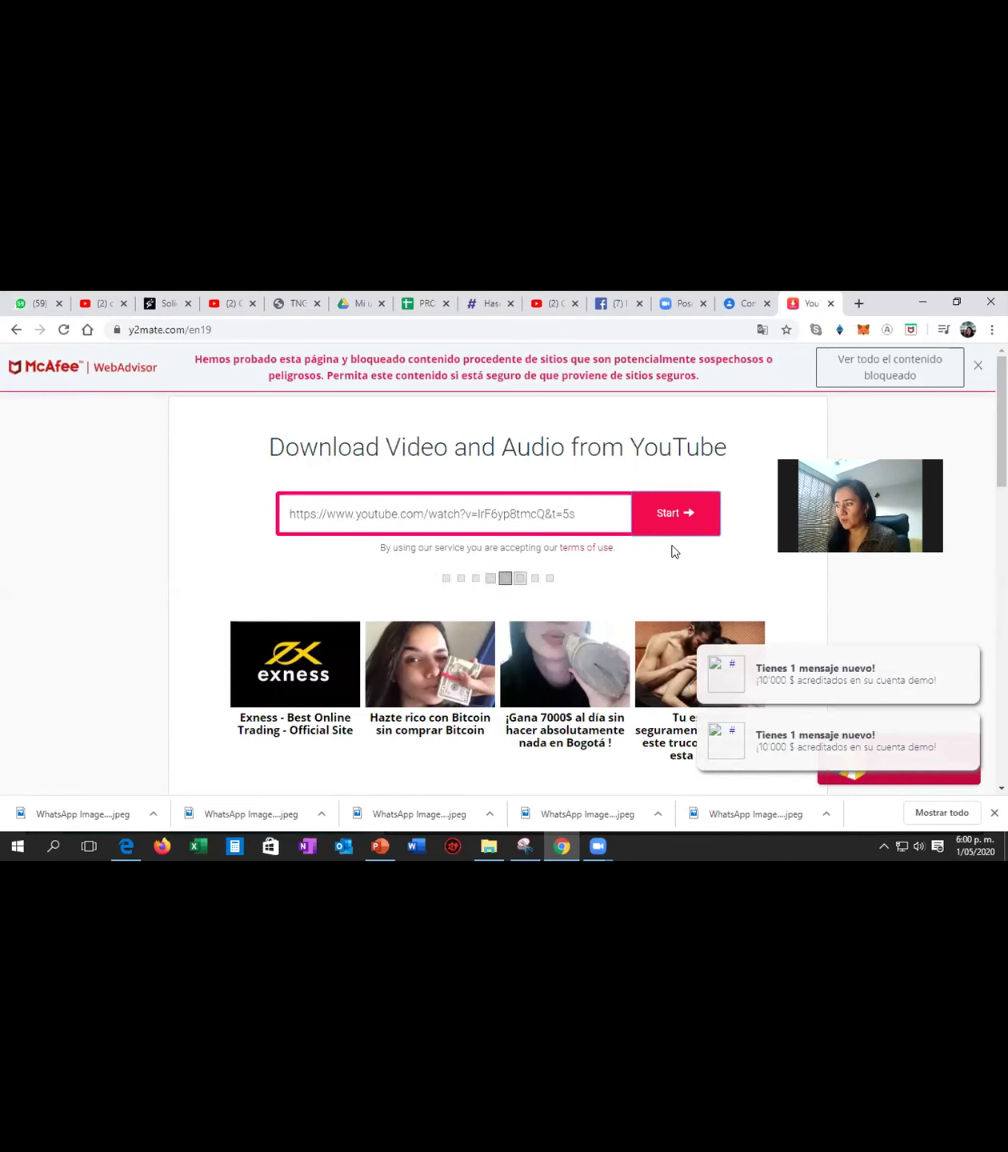
scroll(674, 551, down, 2)
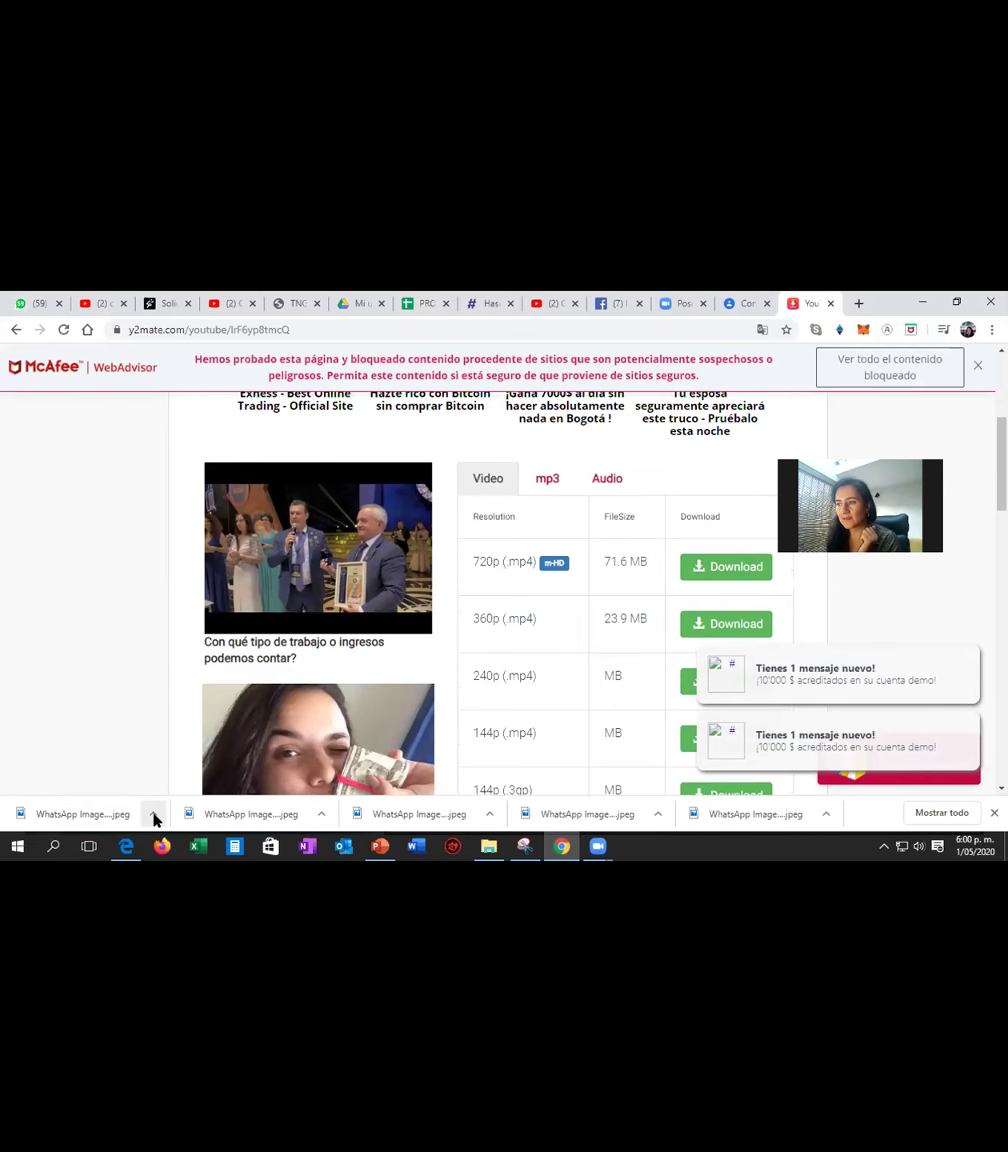
Return to the Inversion mundial Facebook page and look through its services, photos, videos and published posts.
click(618, 305)
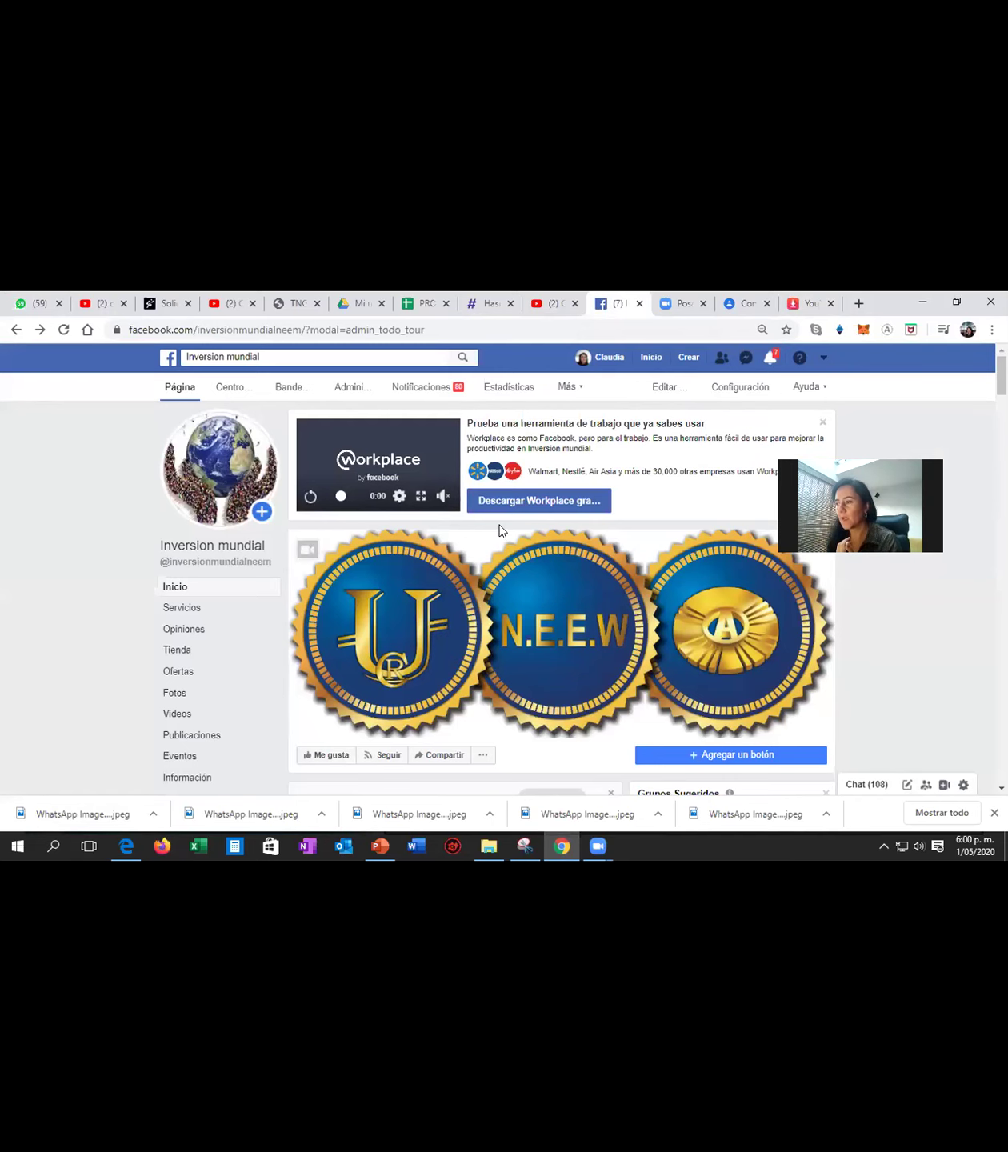
scroll(499, 528, down, 5)
scroll(499, 528, down, 6)
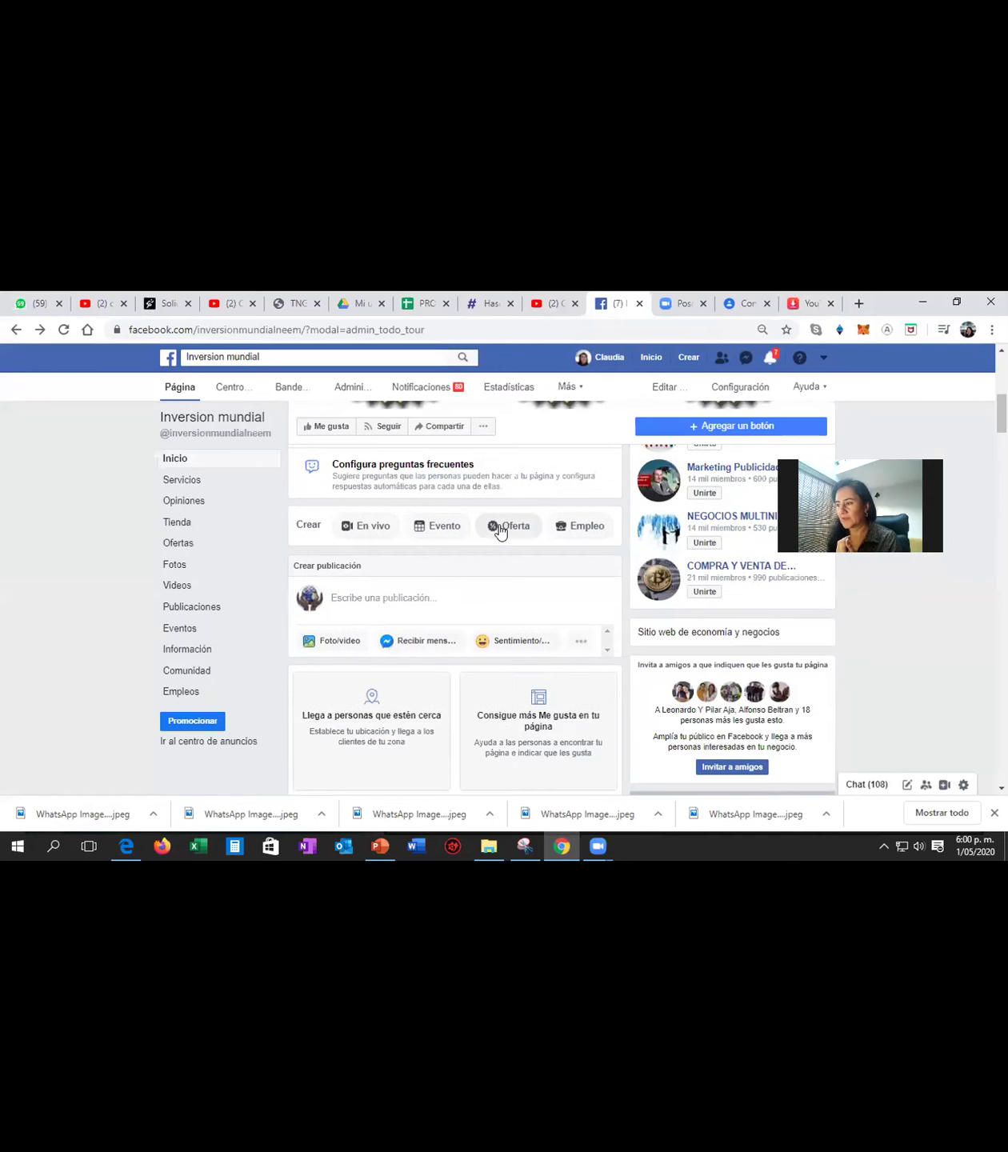
scroll(500, 530, down, 4)
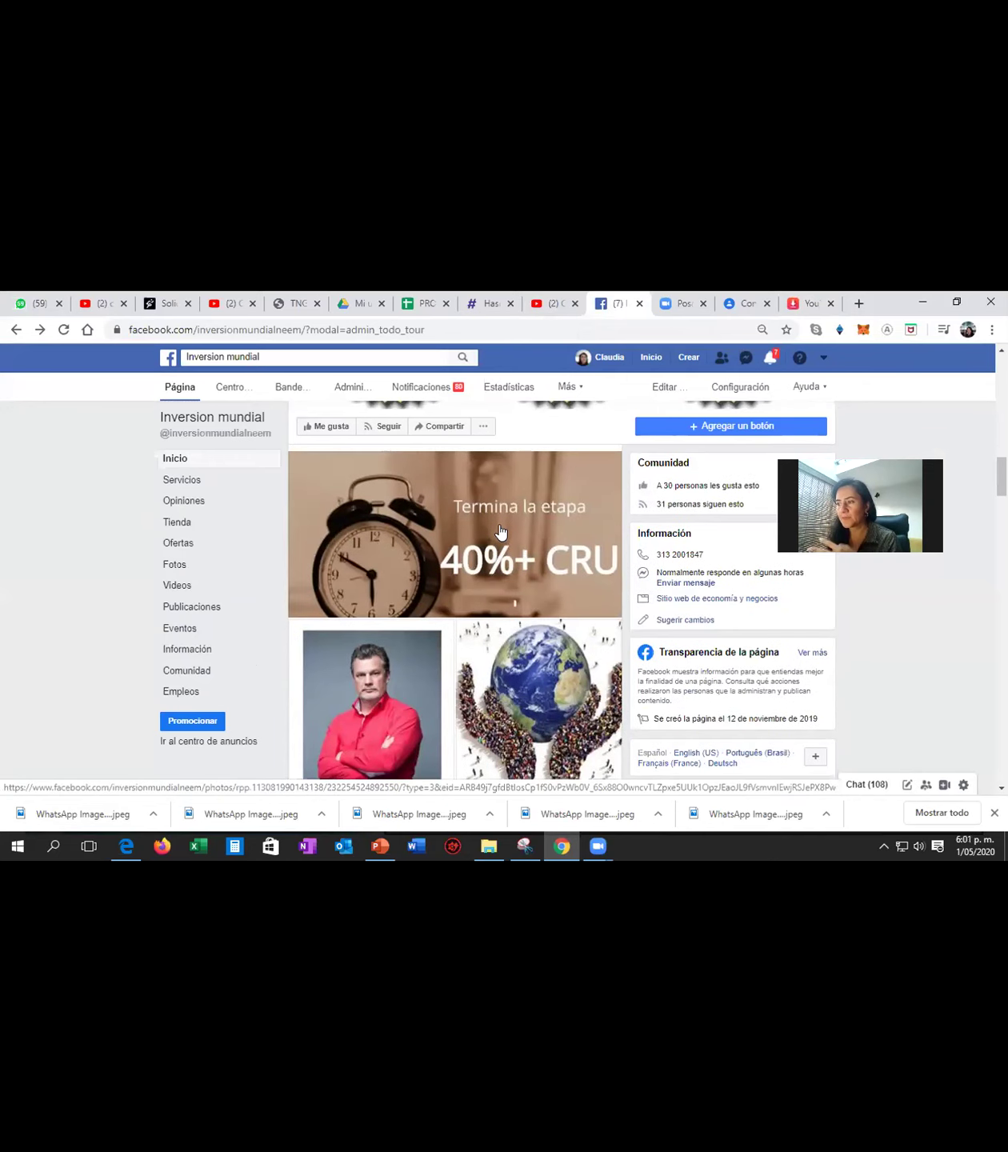
scroll(504, 521, up, 5)
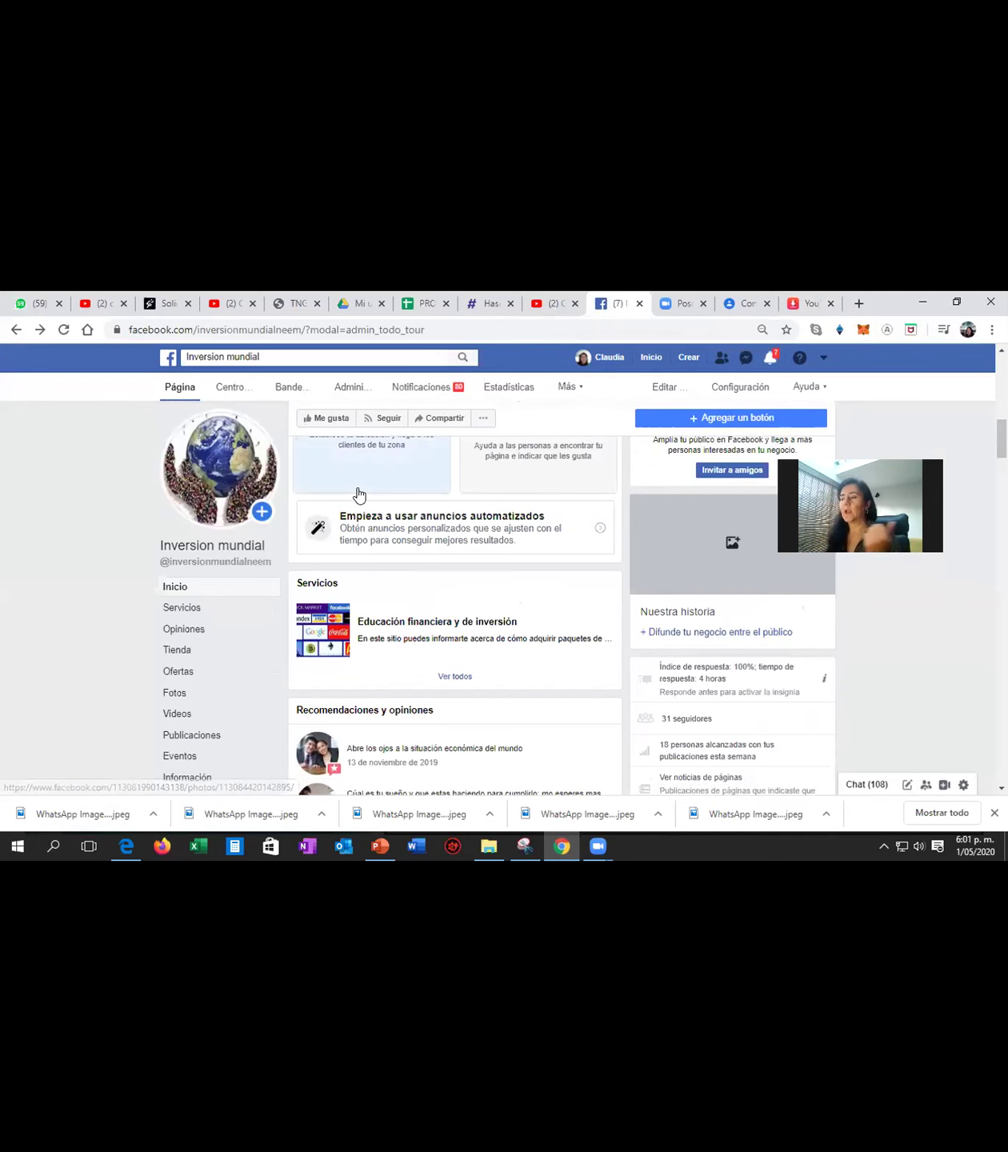
scroll(361, 492, up, 5)
scroll(496, 615, down, 7)
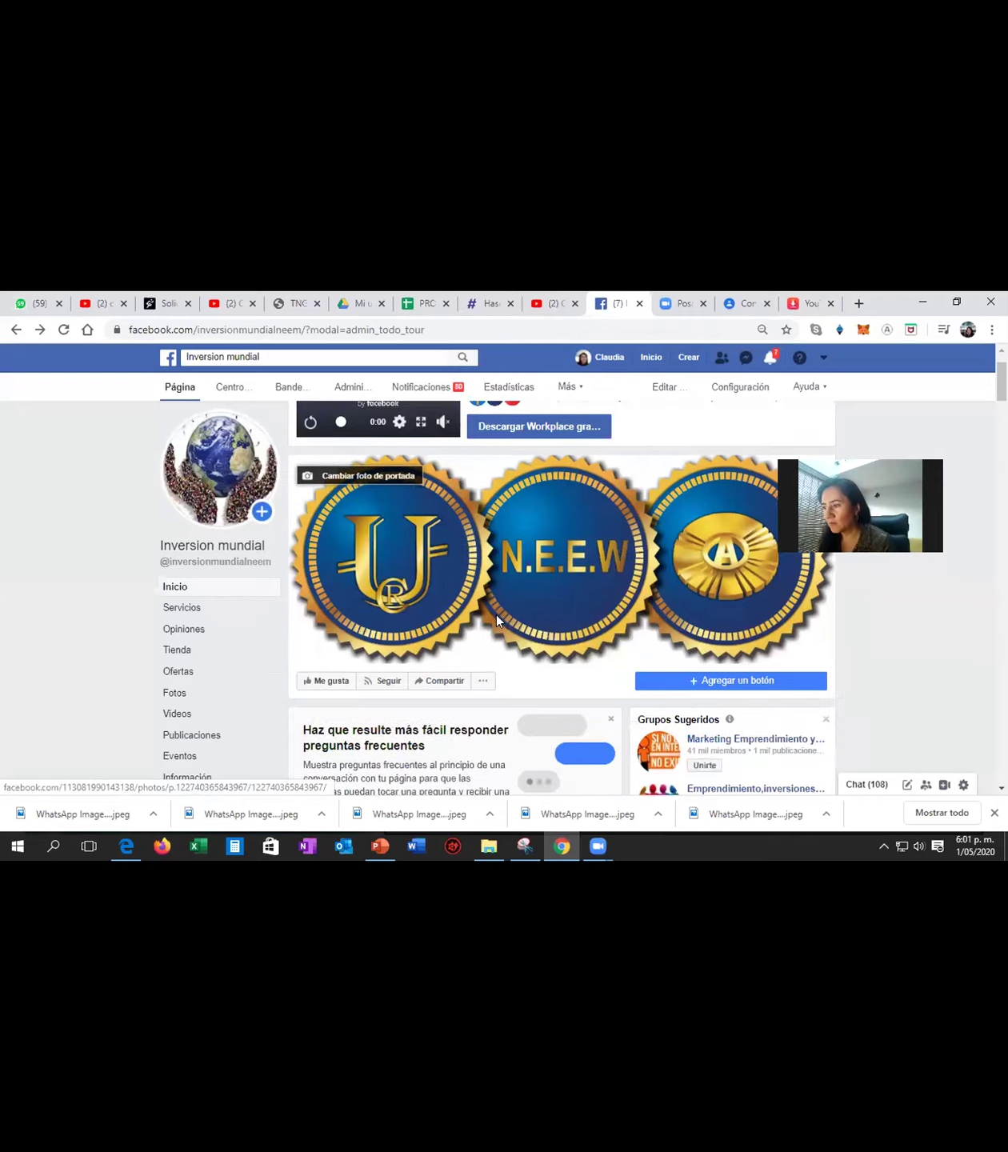
scroll(498, 622, down, 10)
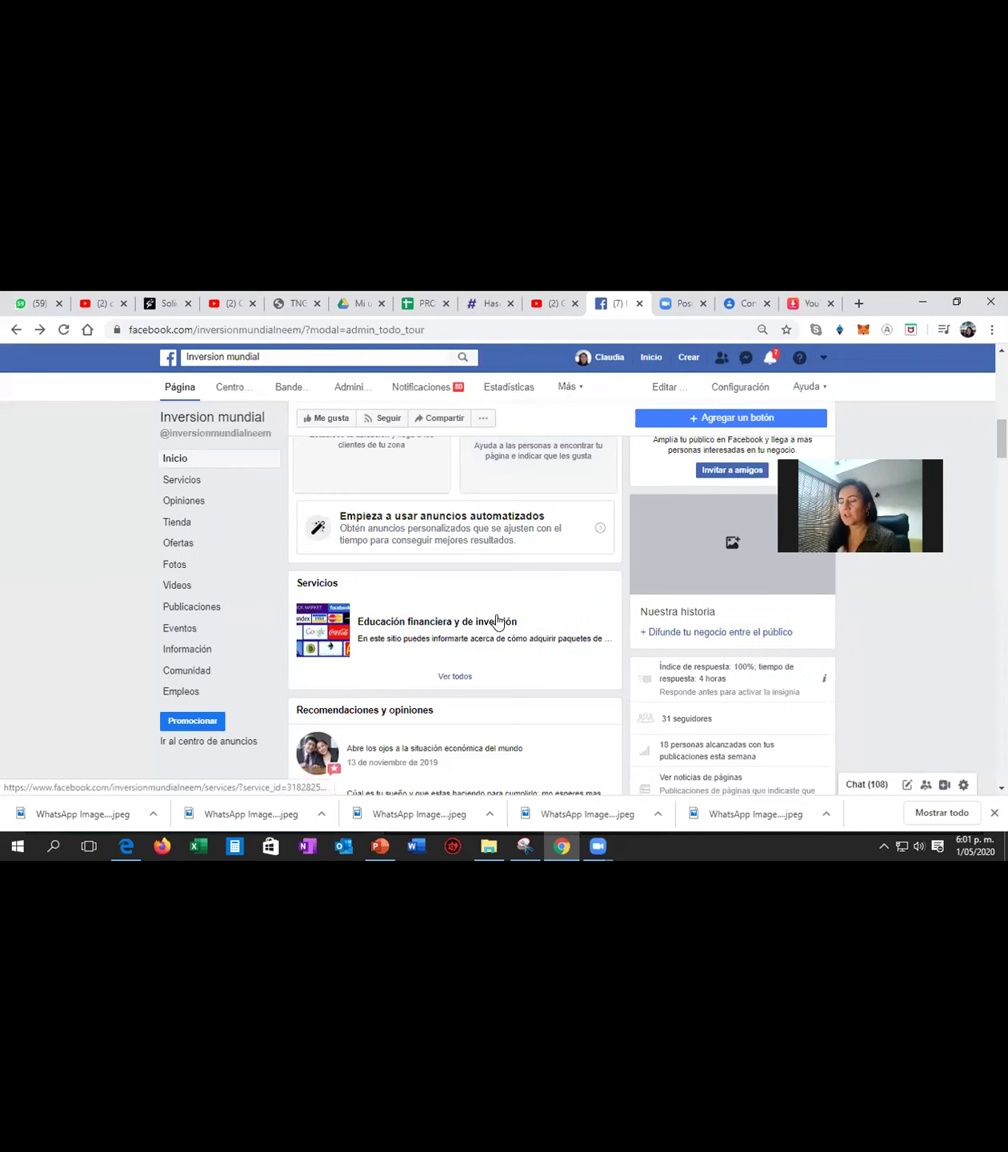
scroll(496, 620, down, 8)
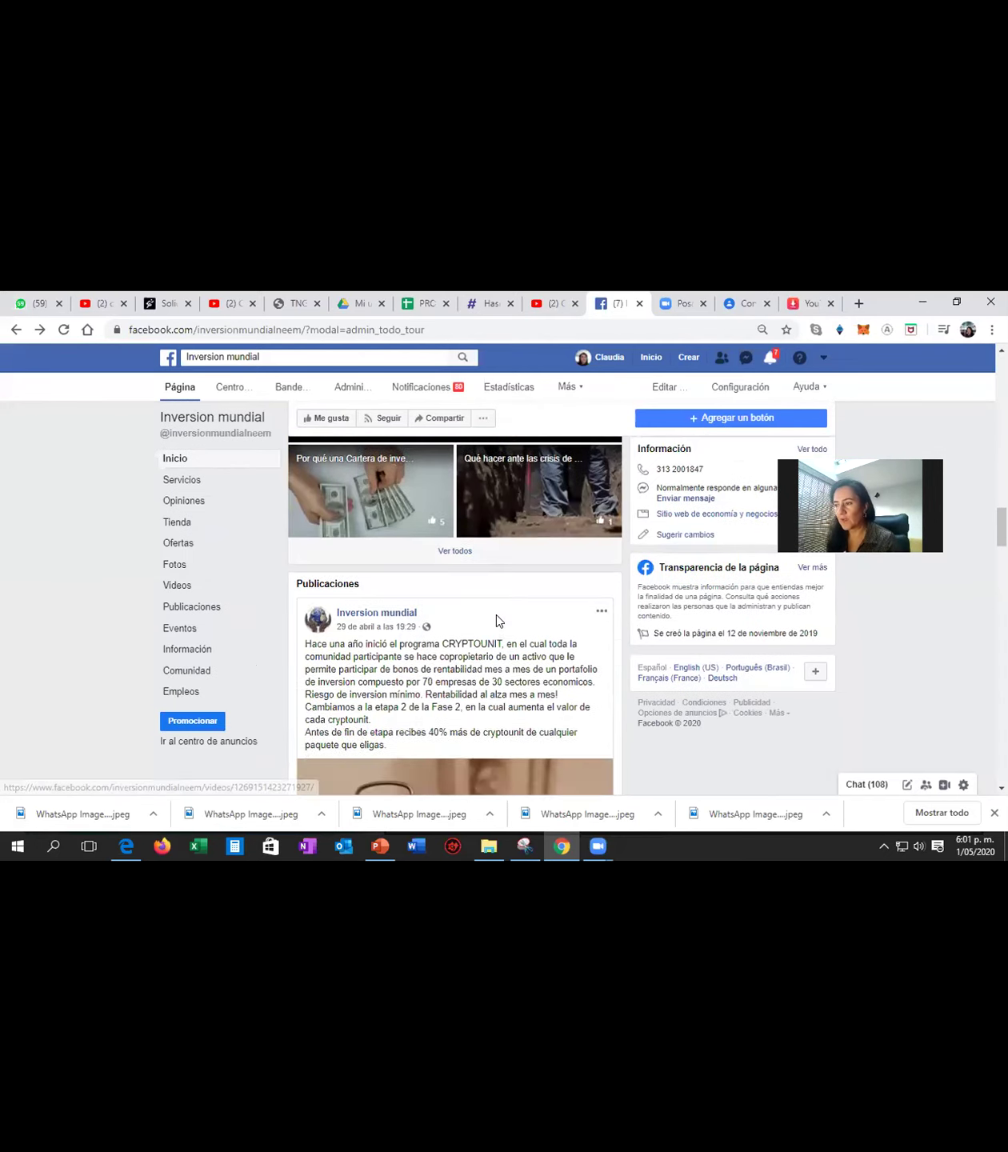
scroll(432, 582, down, 10)
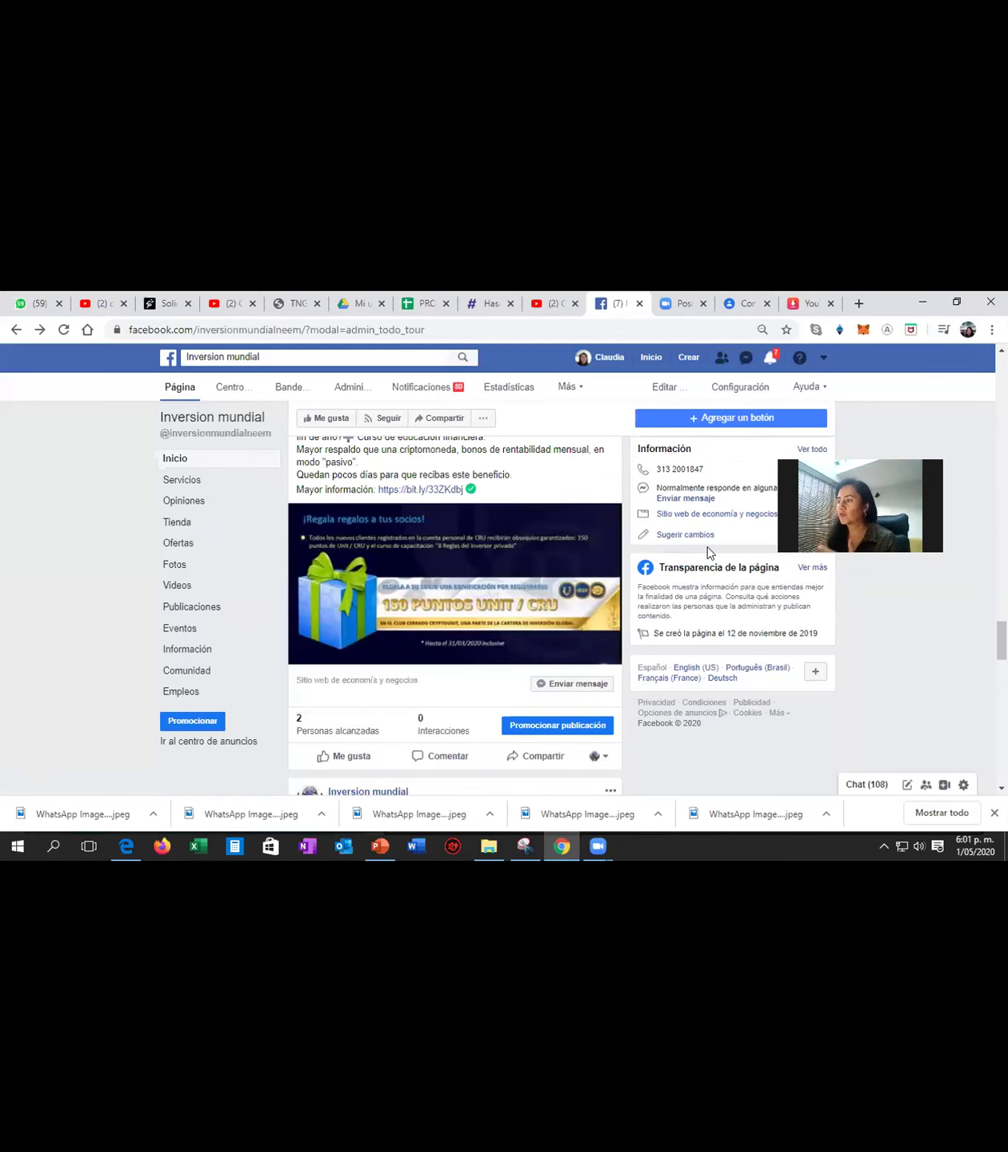
Review the page's suggested groups, friend invitations and community details, and enlarge the view to examine the page's @ username.
scroll(701, 551, up, 10)
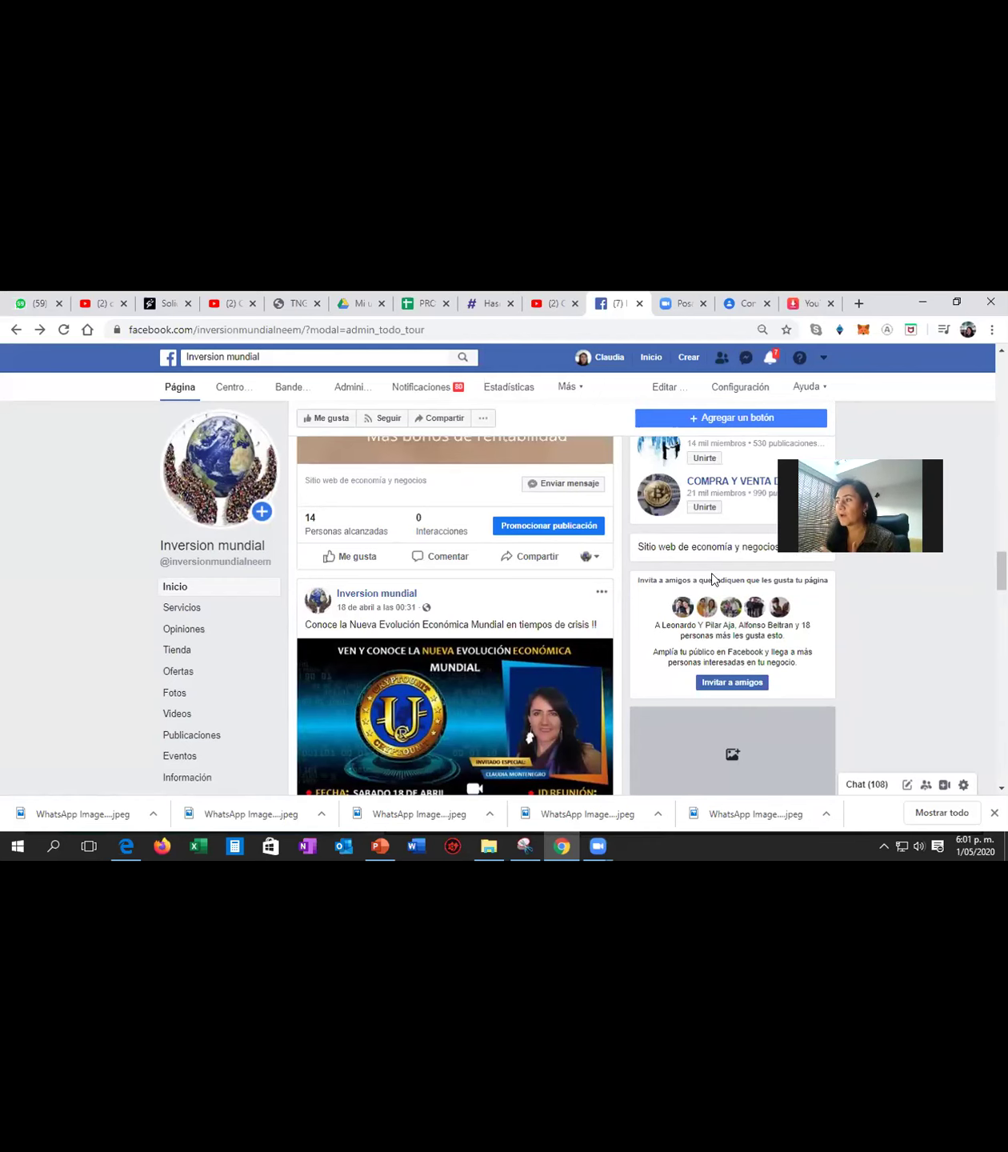
scroll(711, 572, up, 5)
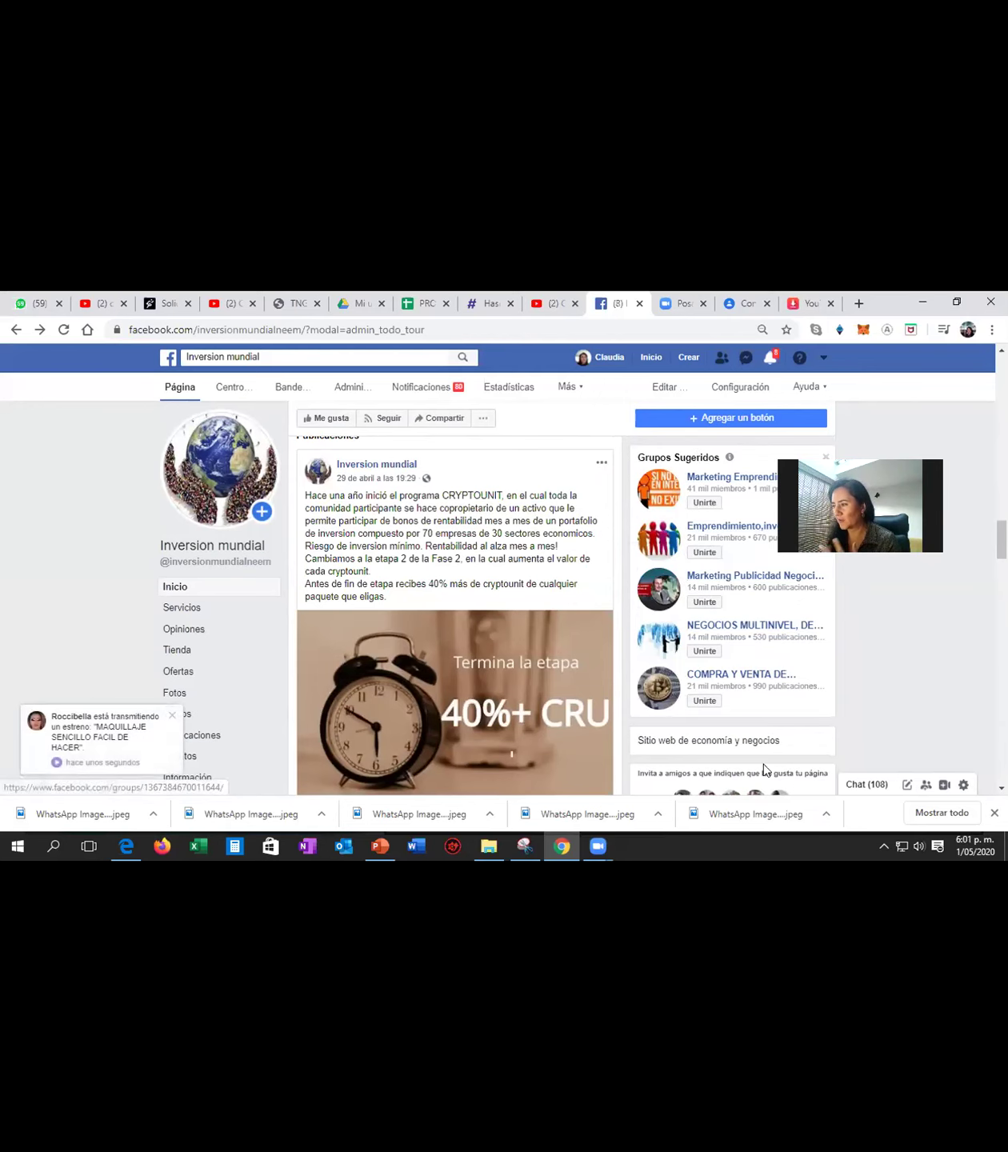
scroll(764, 766, down, 5)
scroll(764, 692, down, 6)
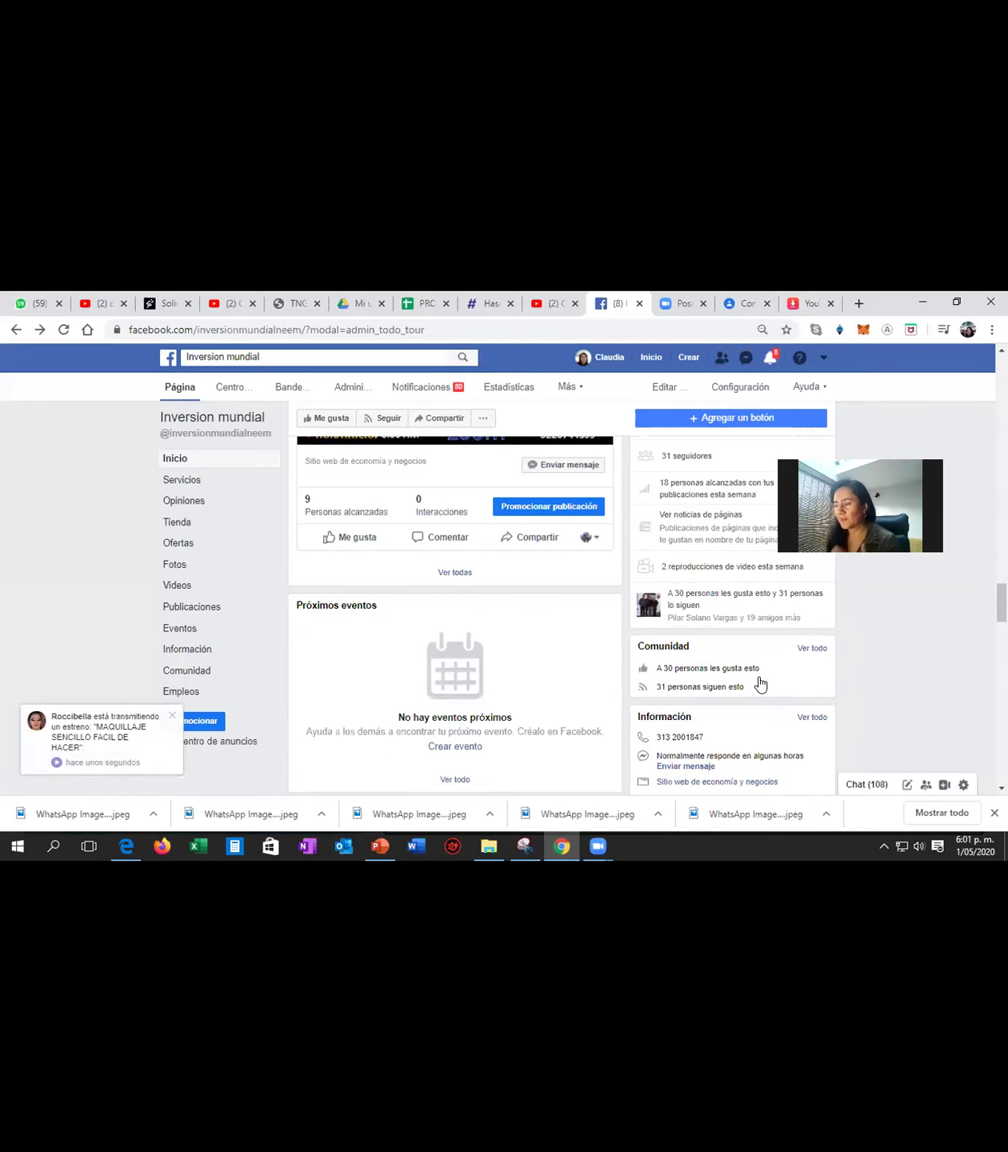
scroll(763, 686, up, 10)
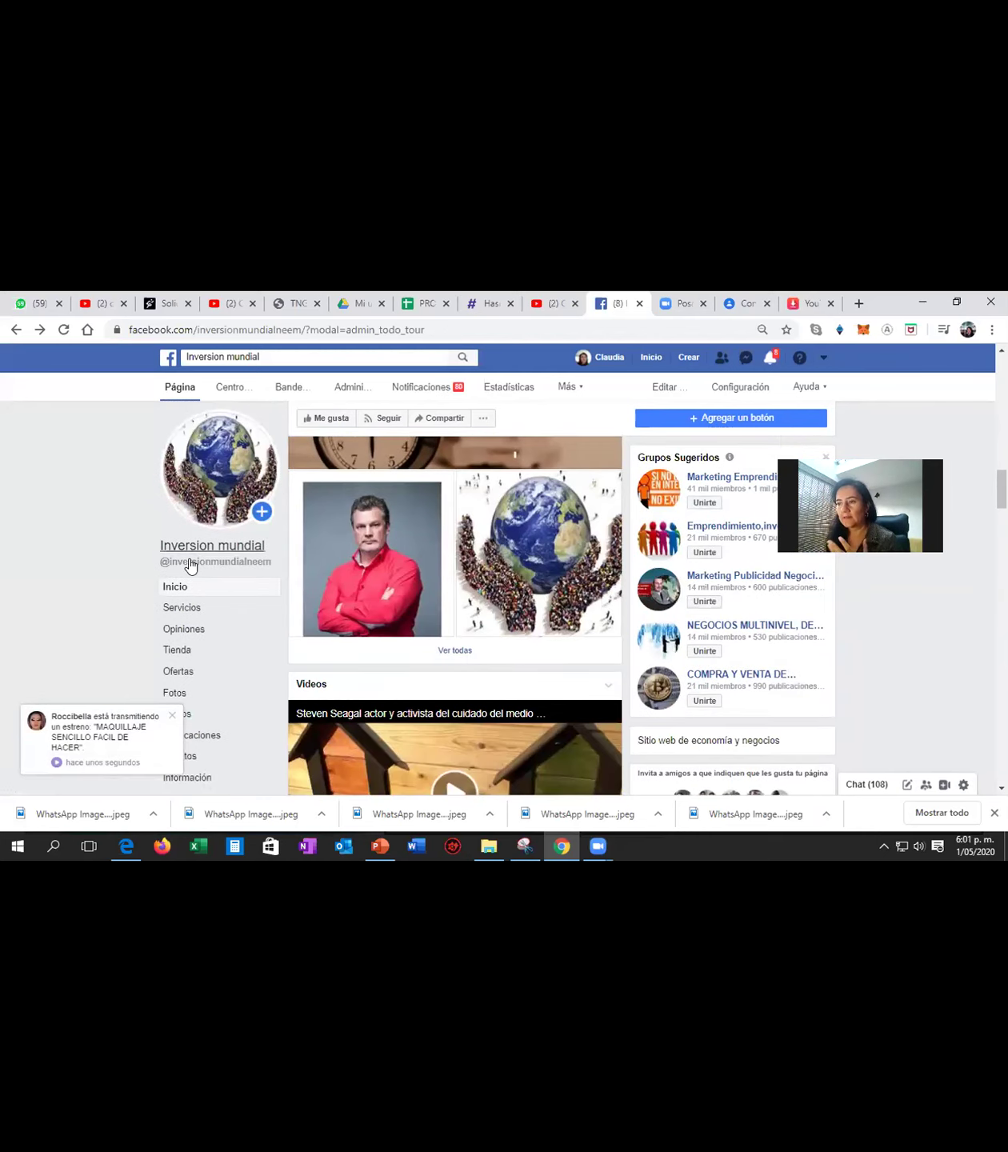
mouse_move(190, 565)
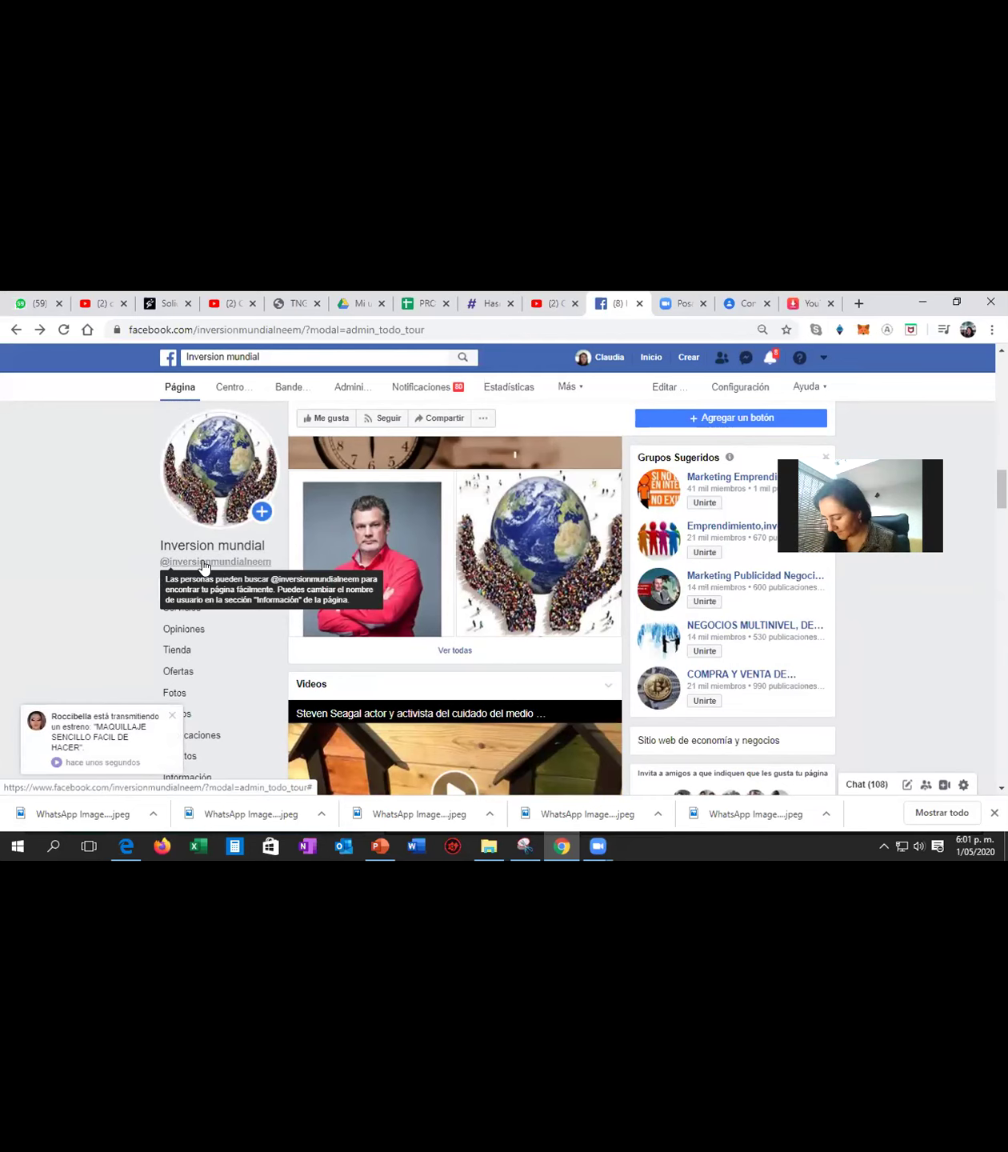
key(ctrl+plus)
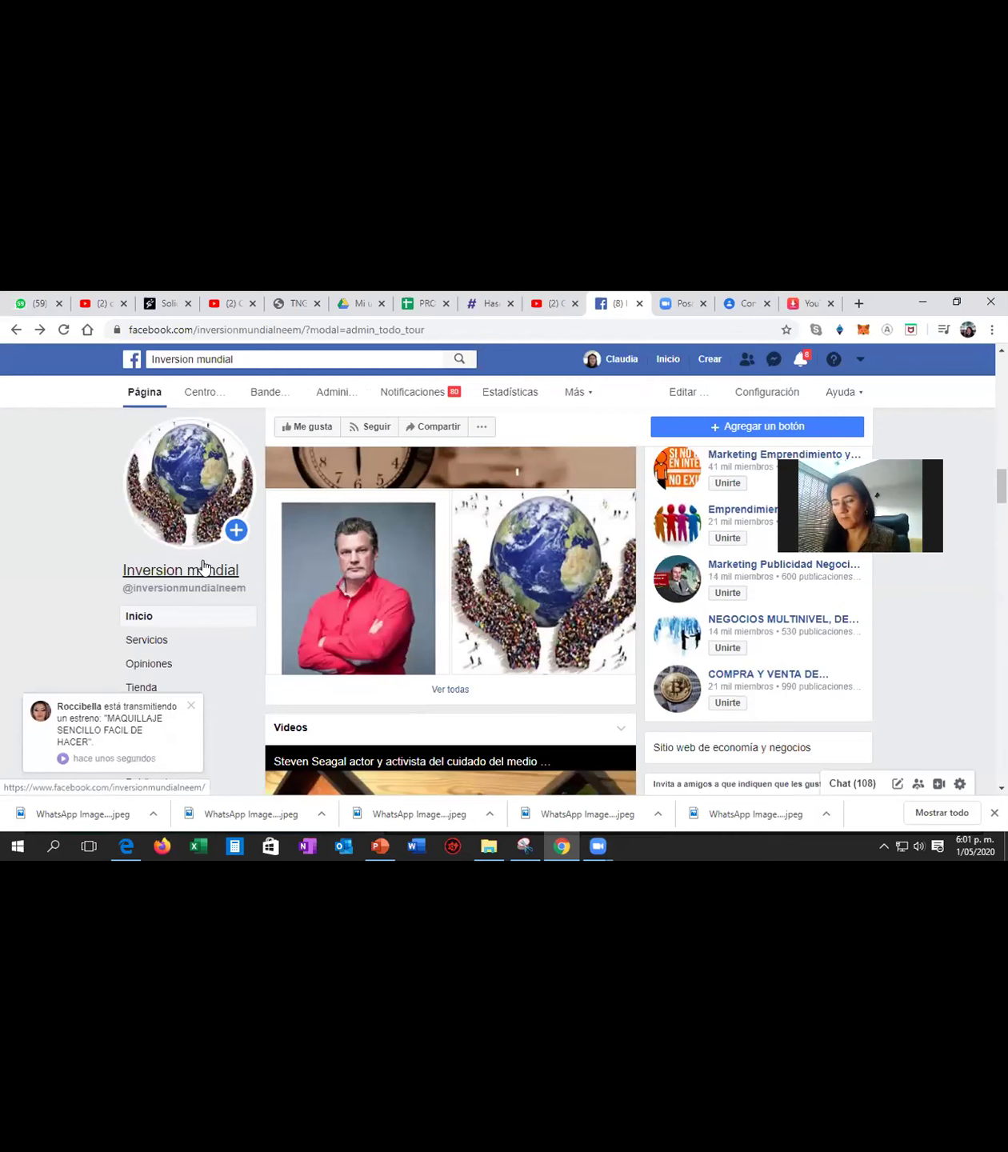
mouse_move(128, 594)
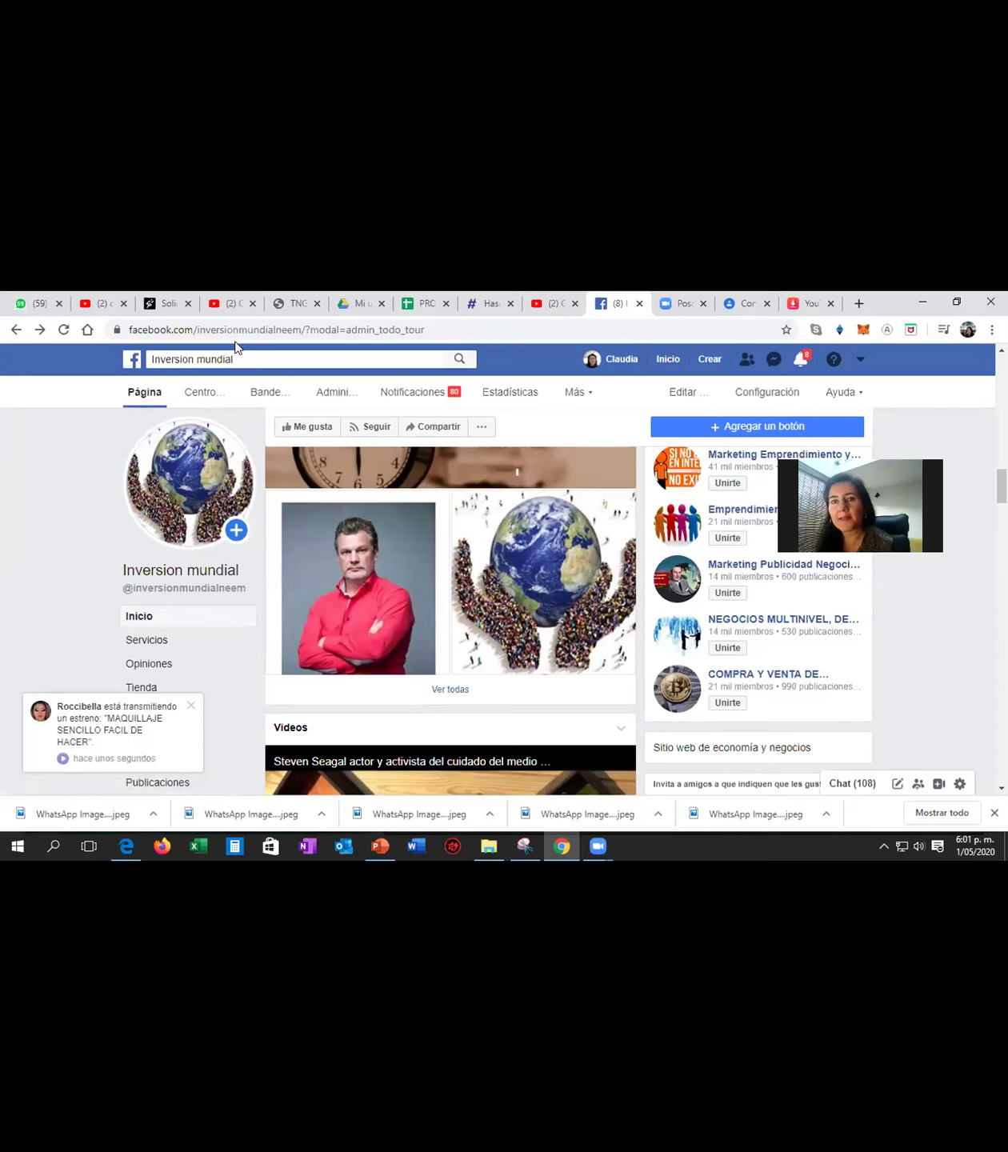
click(299, 330)
drag(300, 331, 97, 335)
key(ctrl+c)
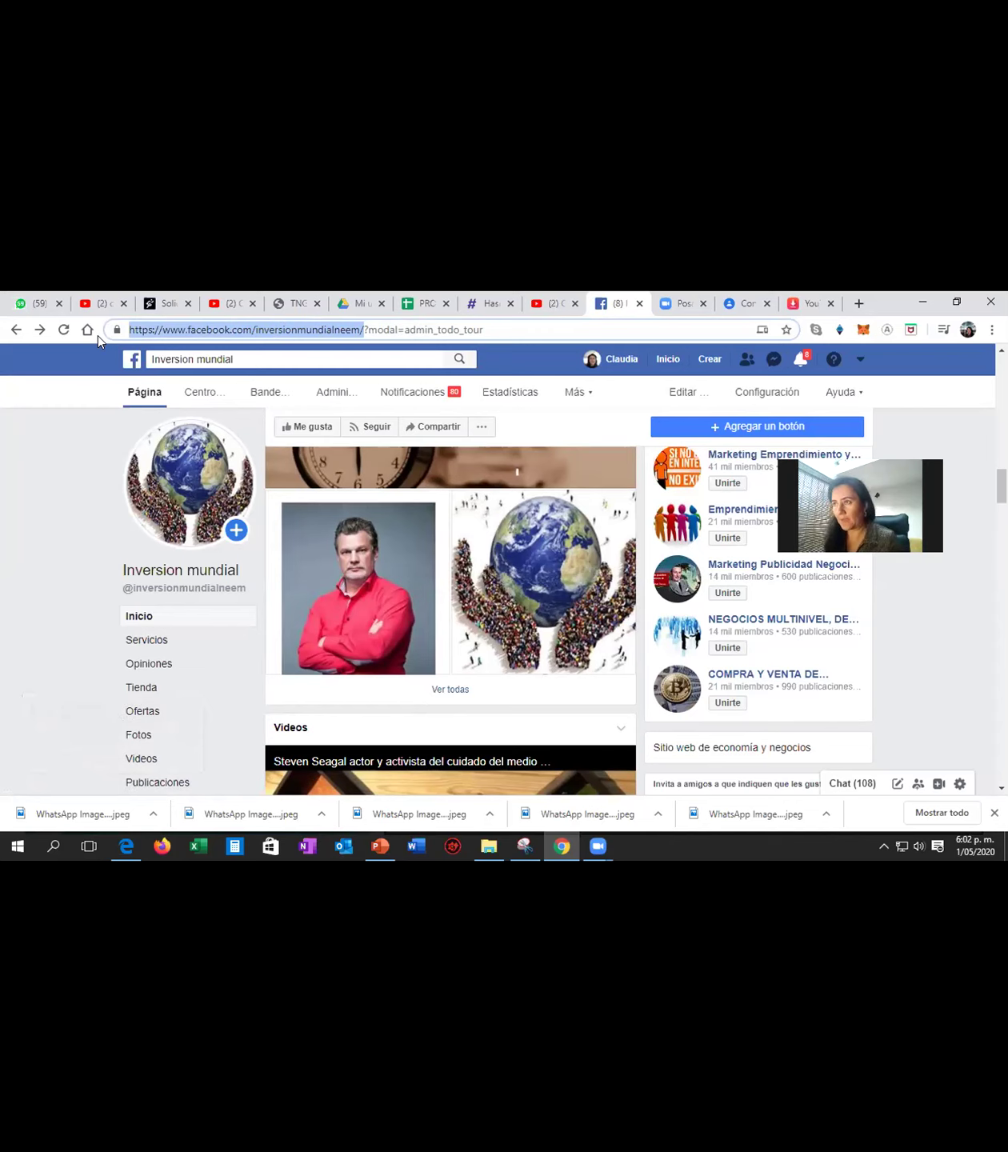
click(857, 305)
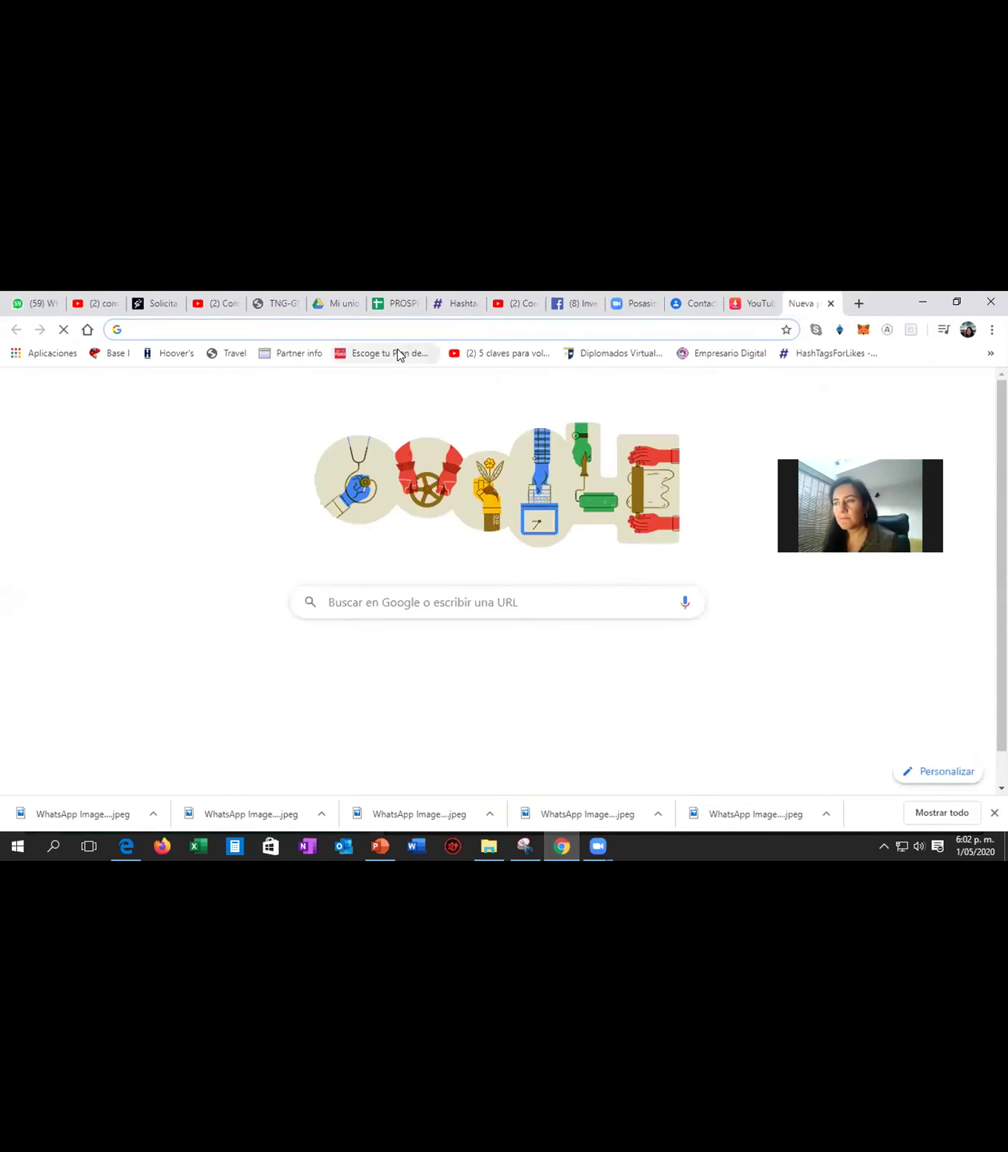
key(ctrl+v)
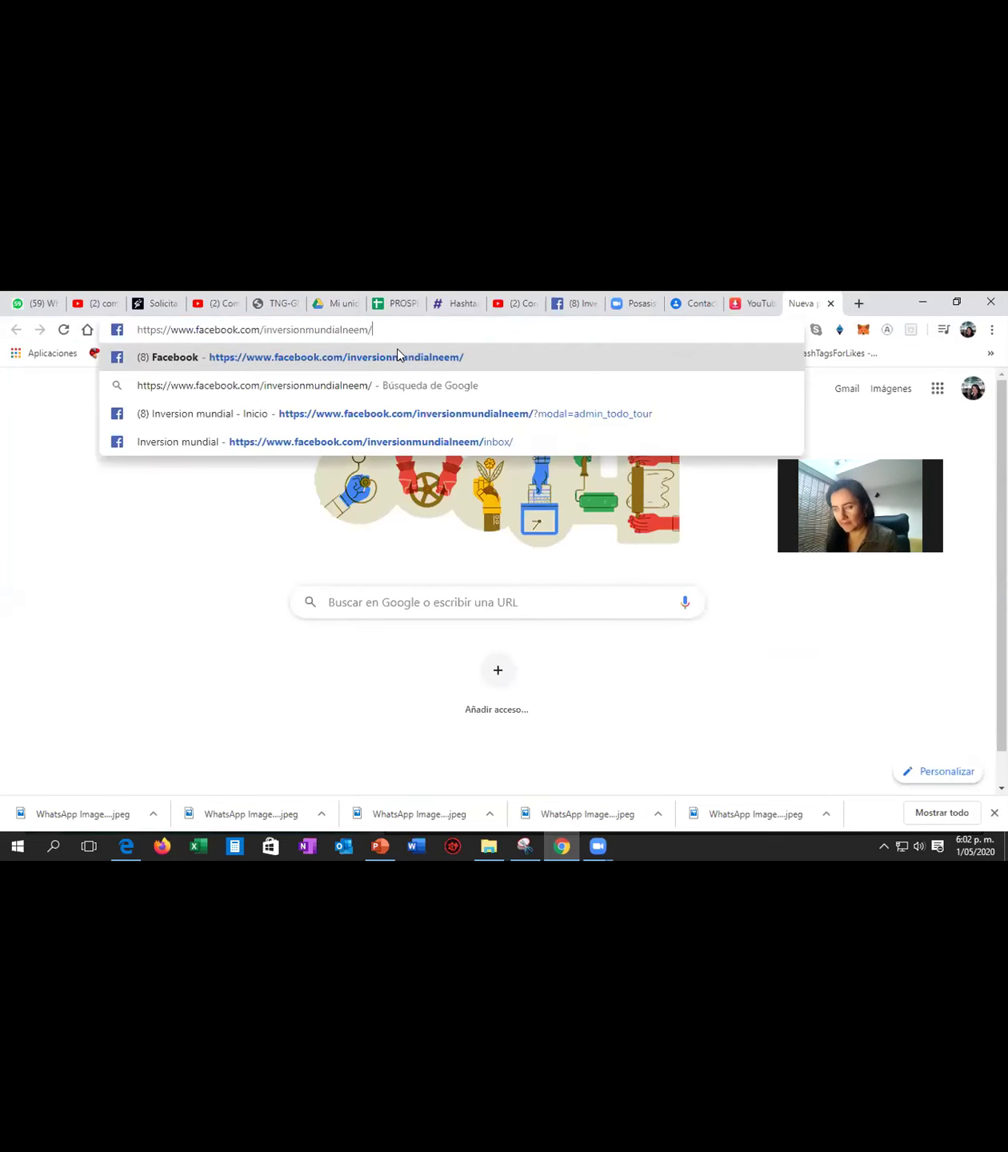
click(398, 356)
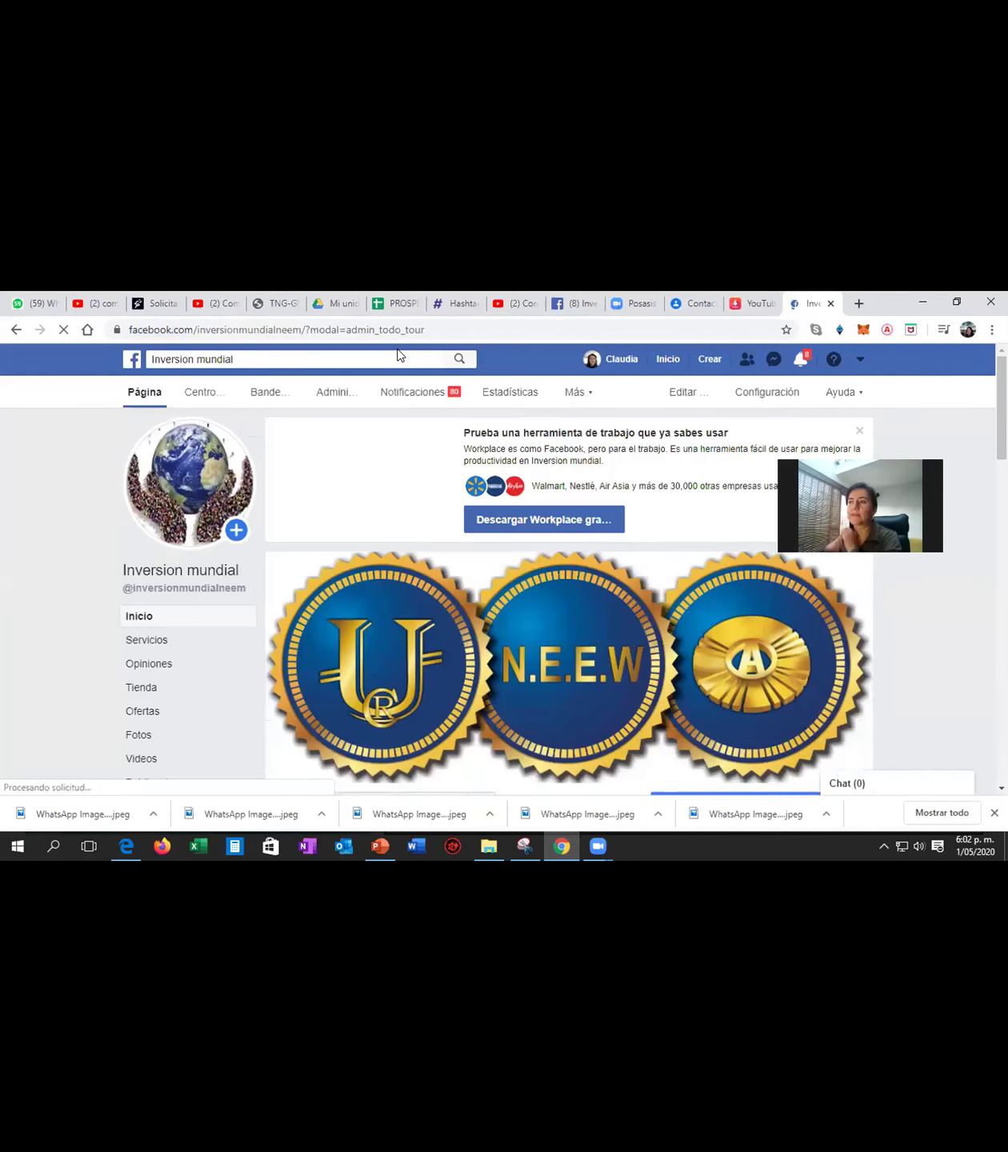
Compare the original and new page tabs, close the duplicate and return to the original Inversion mundial page.
click(579, 303)
click(812, 302)
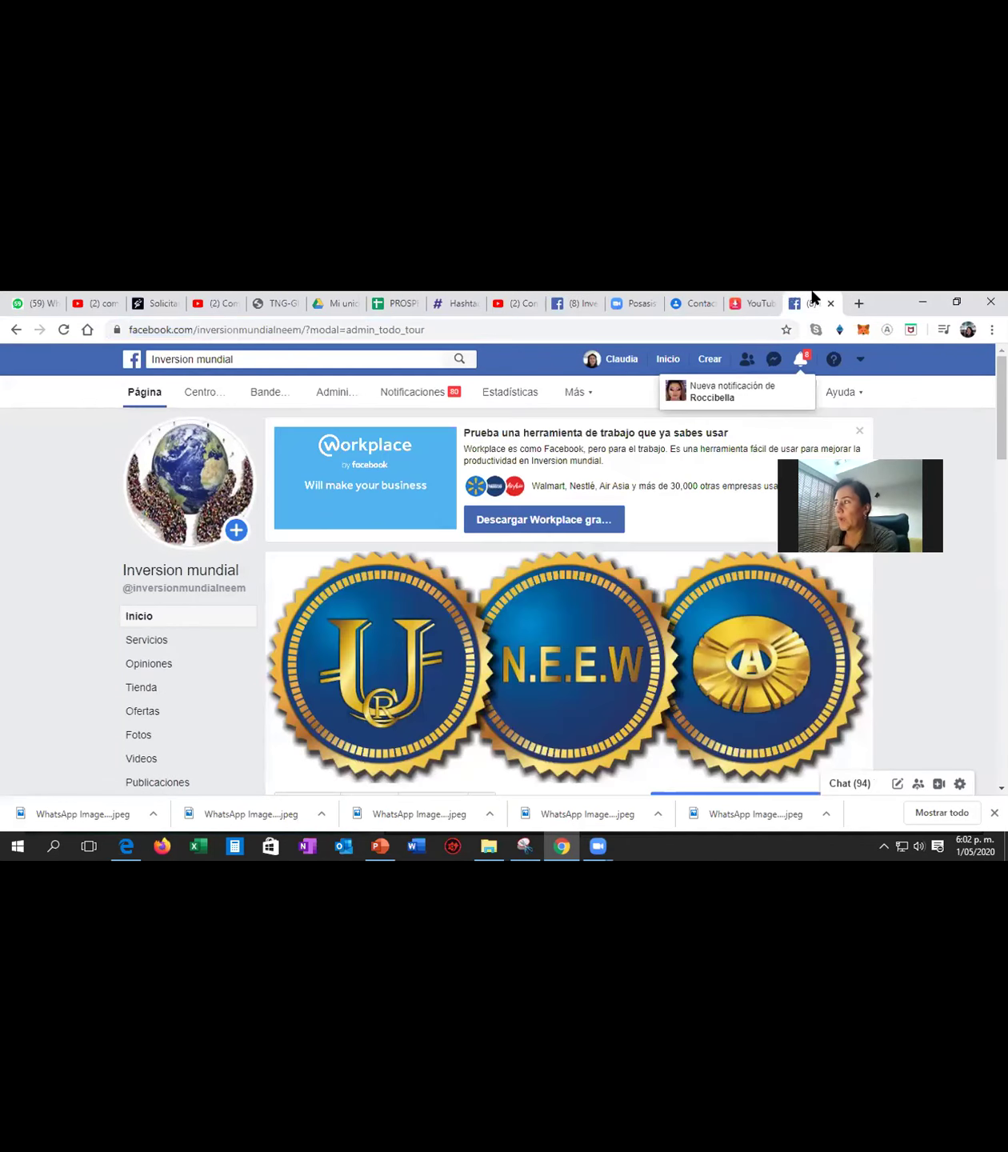
click(830, 304)
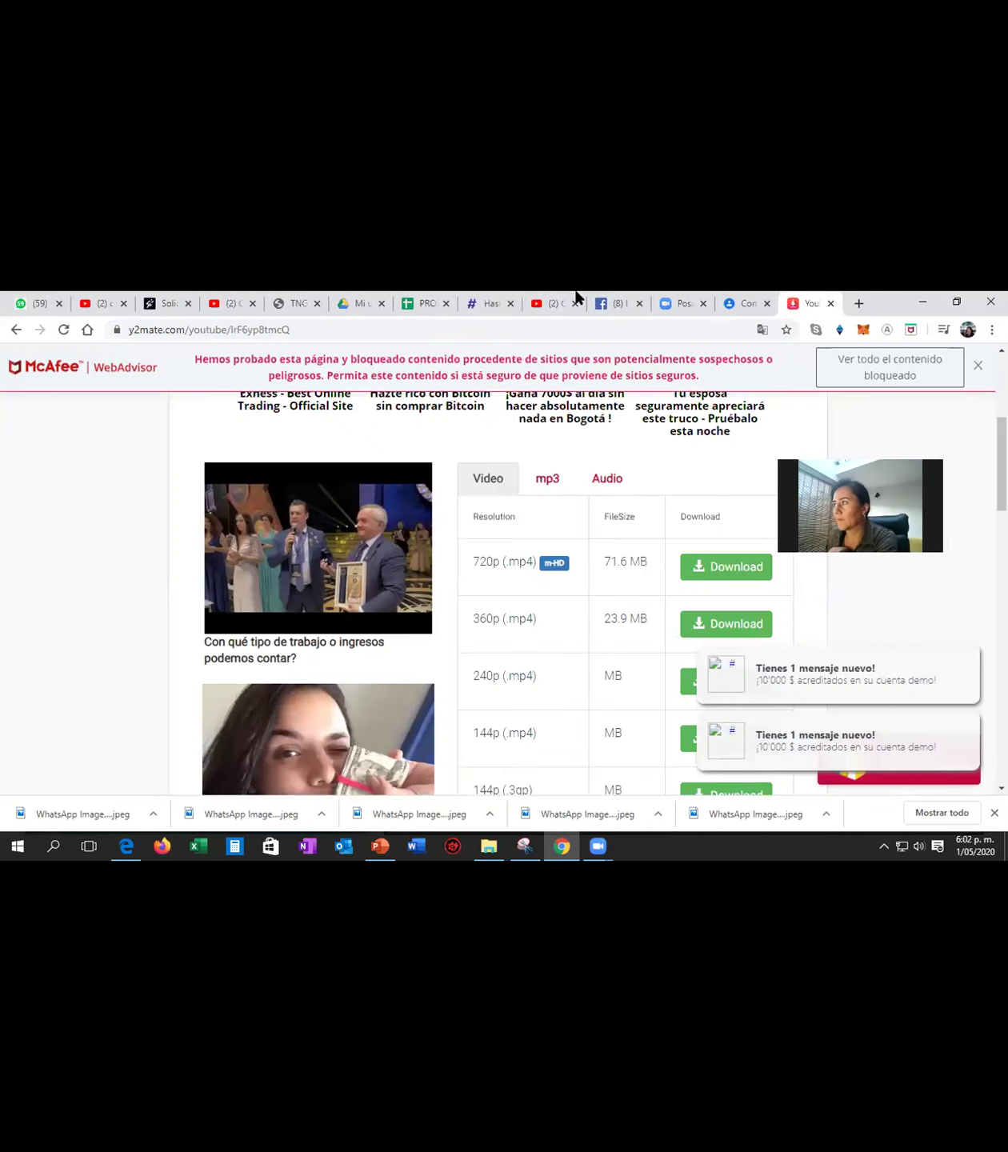
click(609, 304)
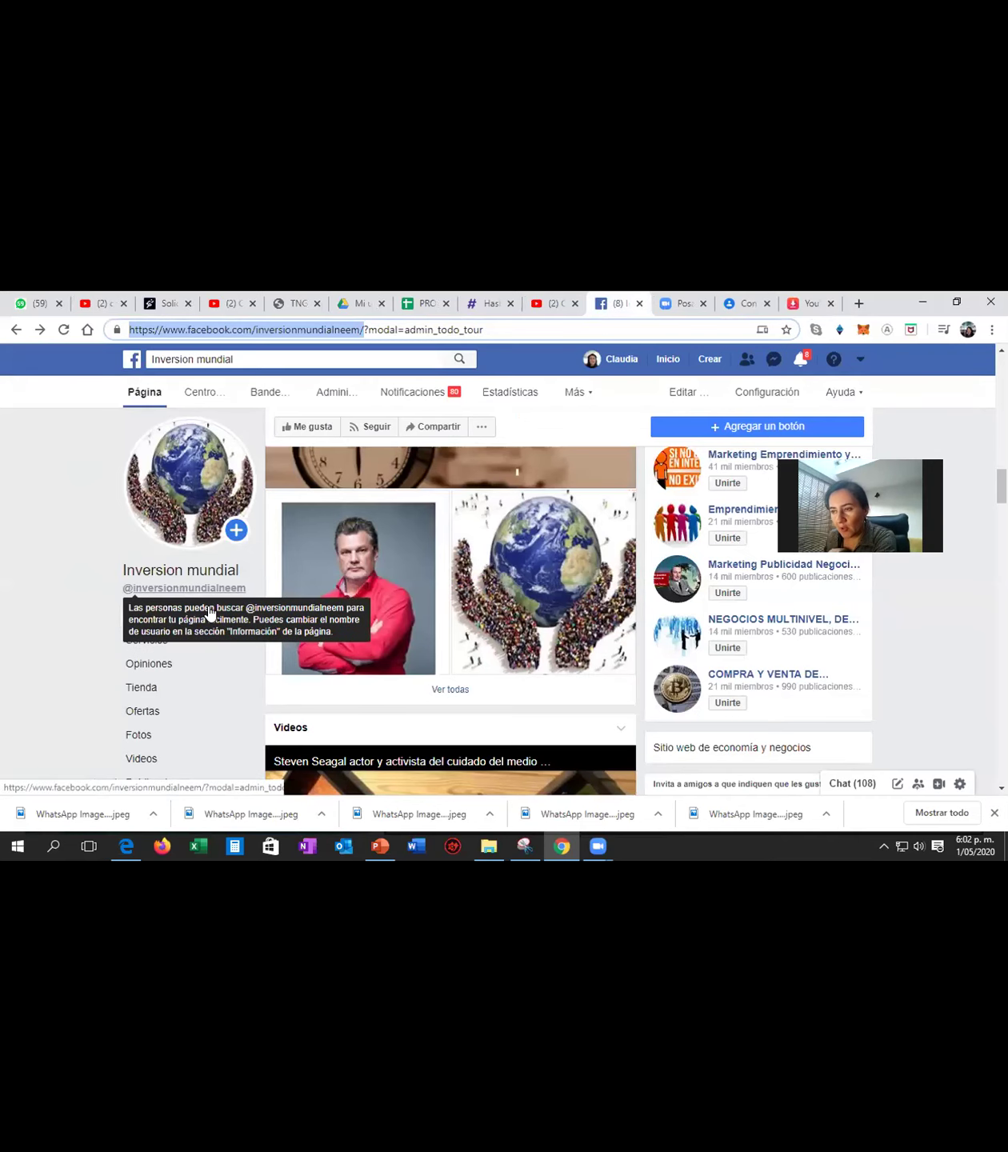
Open the promotion settings for the post about the CRYPTOUNIT 40% offer and review its objective, welcome message and audience.
scroll(167, 722, down, 2)
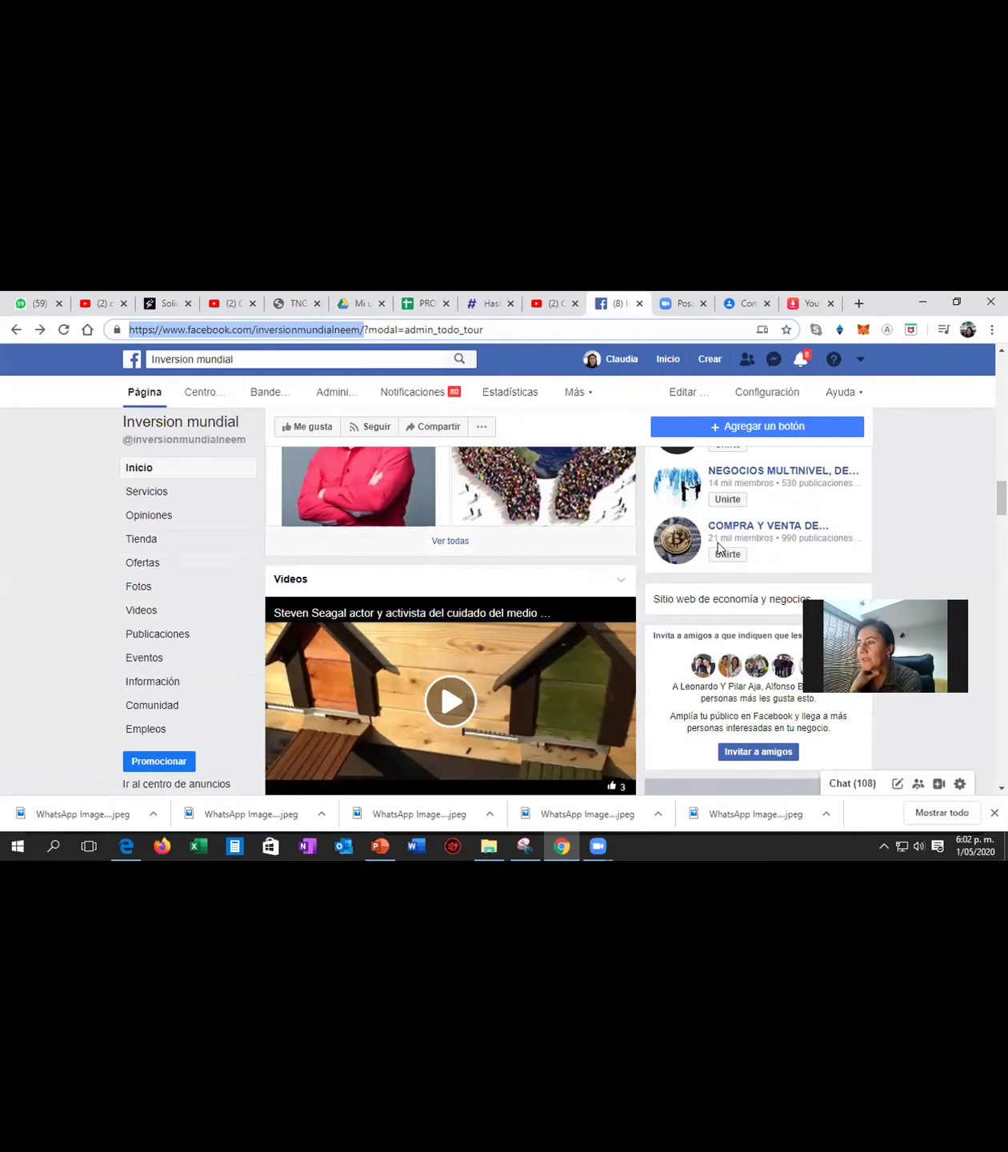
scroll(383, 537, up, 3)
scroll(383, 538, down, 3)
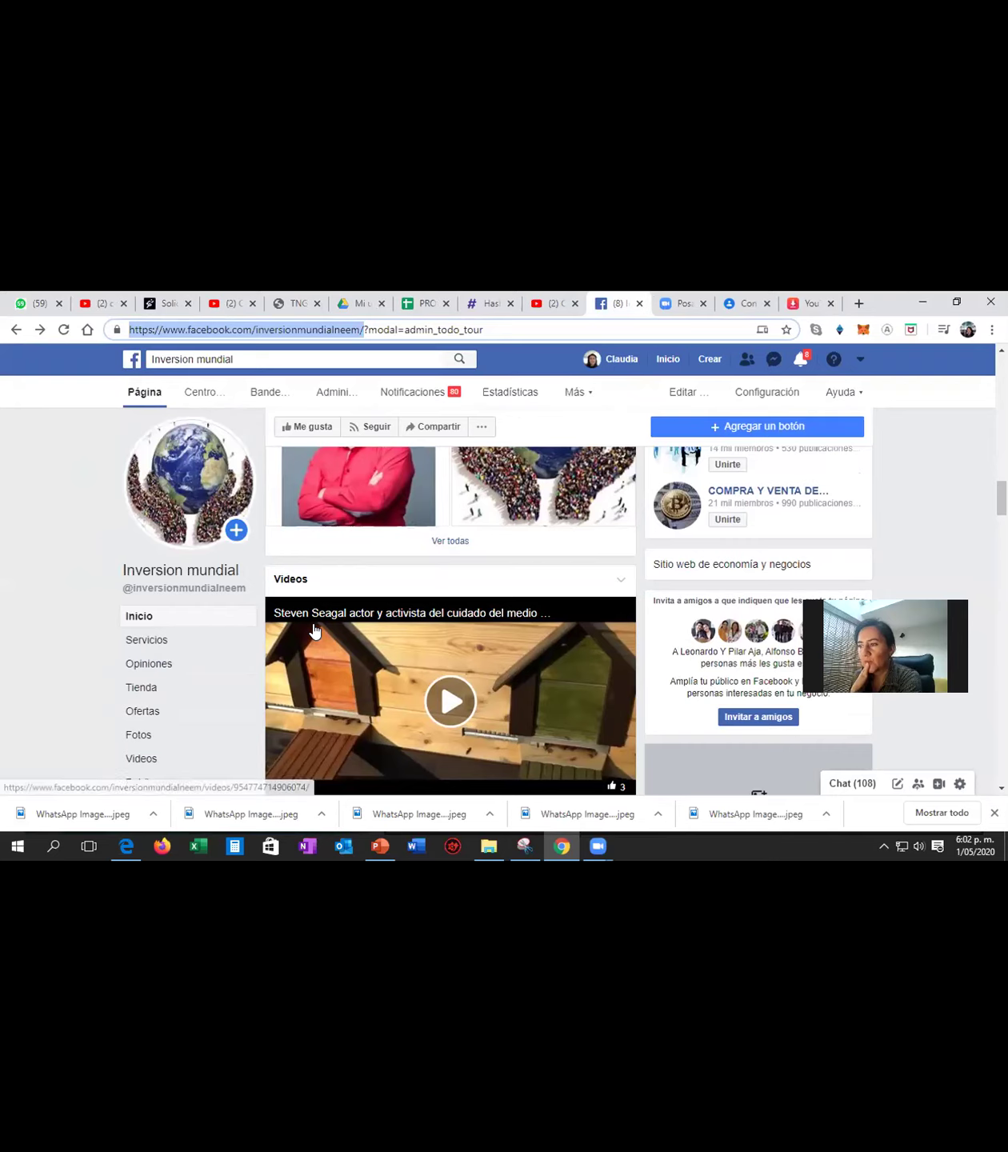
scroll(317, 624, down, 6)
scroll(319, 623, down, 3)
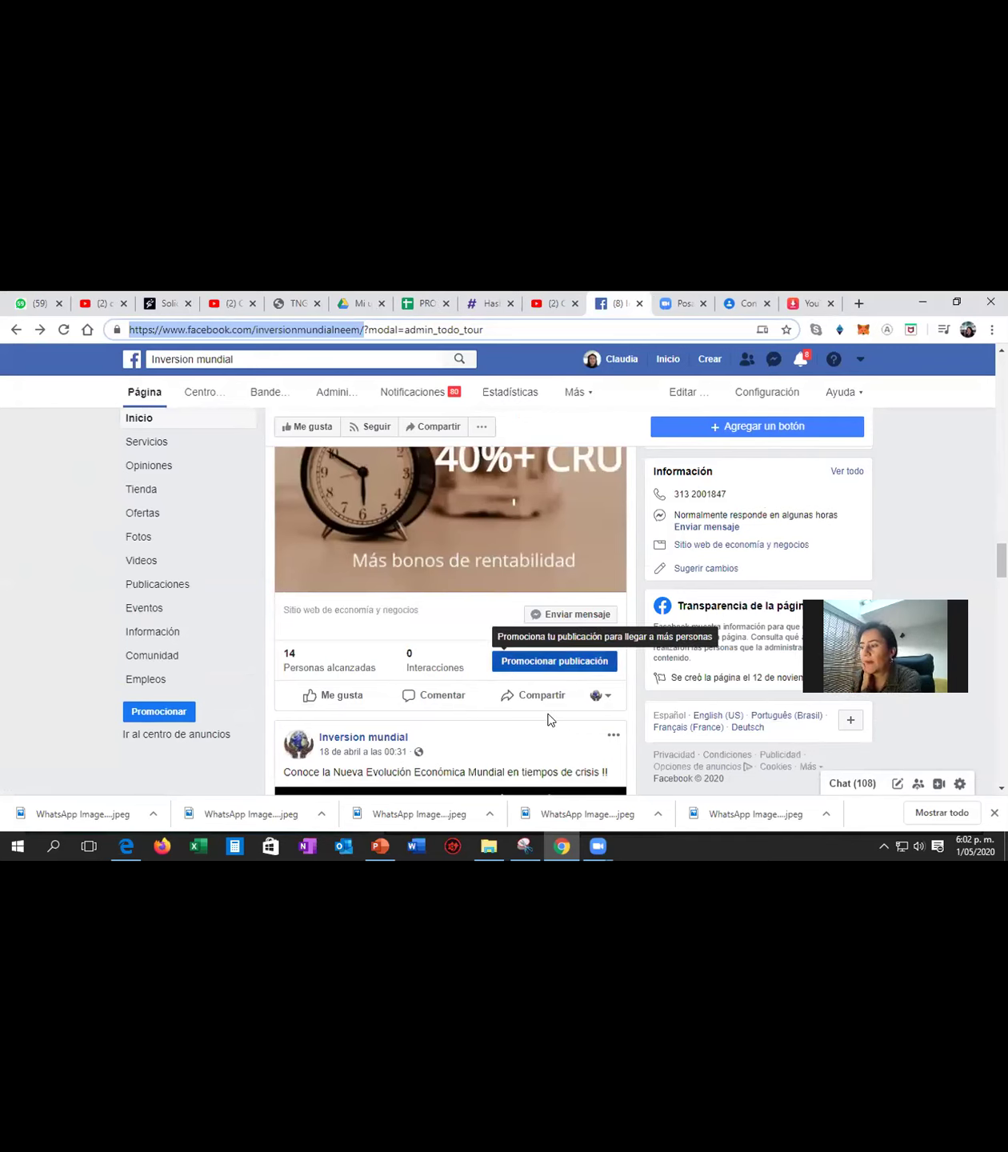
click(548, 718)
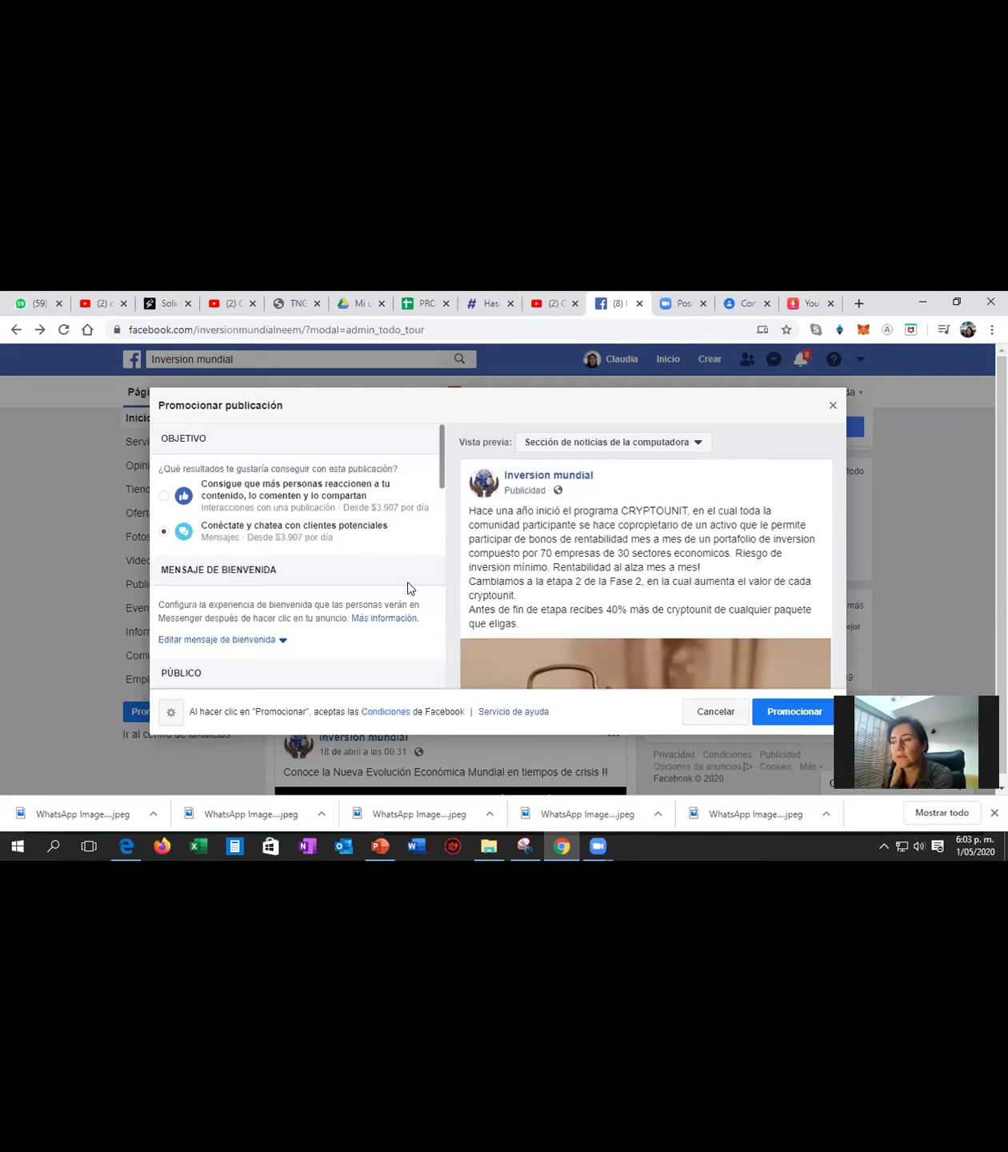
scroll(407, 584, down, 3)
scroll(342, 480, up, 2)
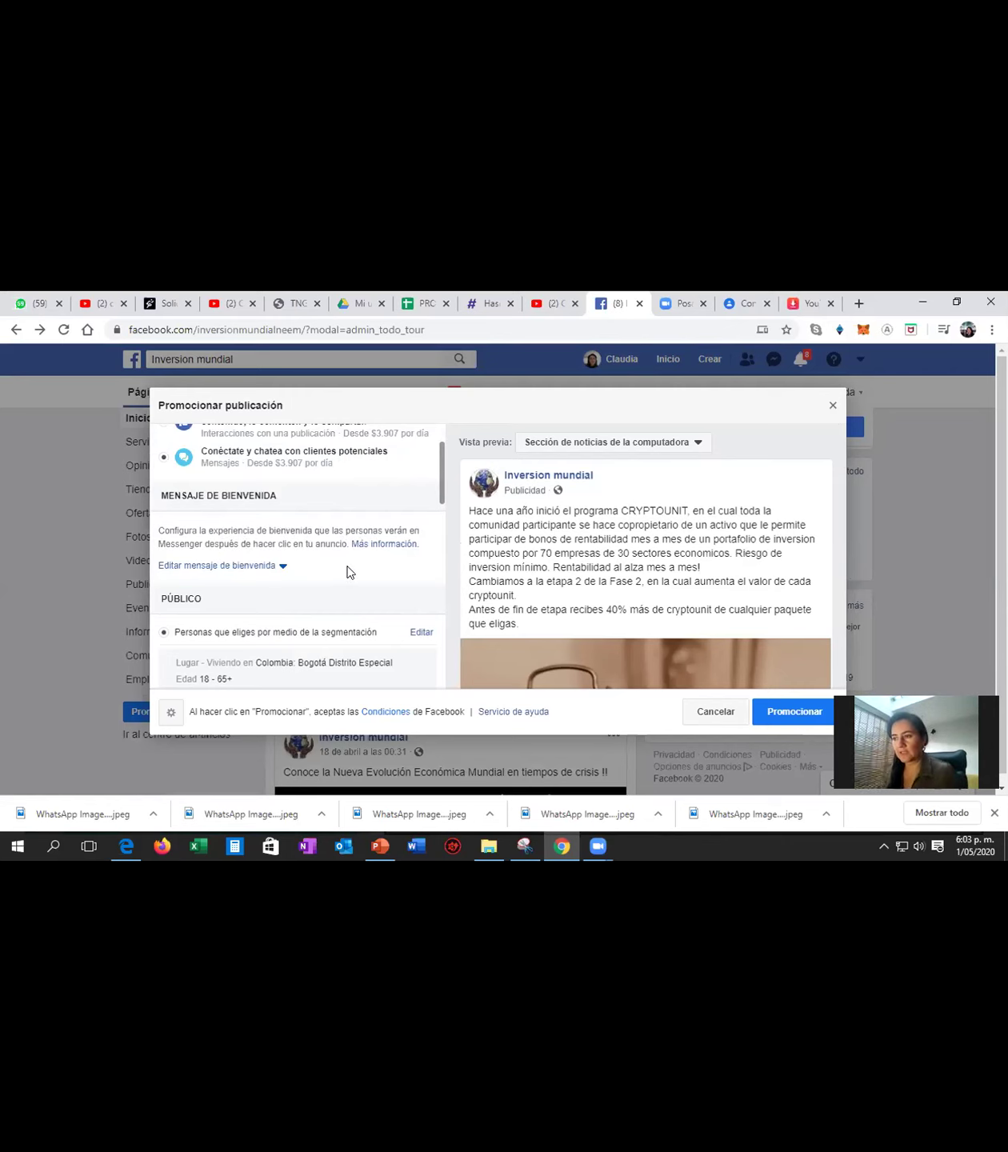
Review the segmented and saved audience options in the post's promotion settings.
scroll(349, 572, down, 1)
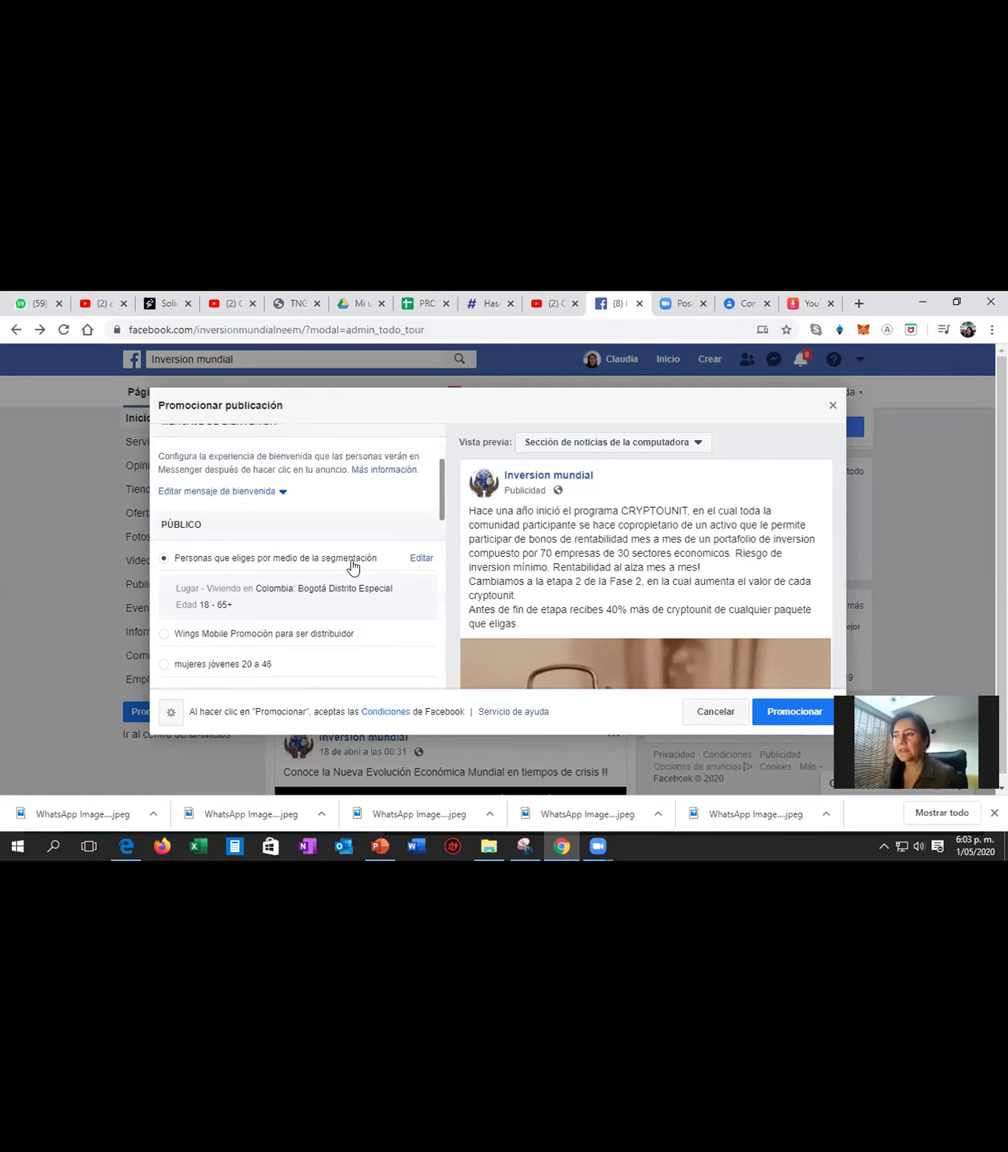
scroll(352, 565, down, 1)
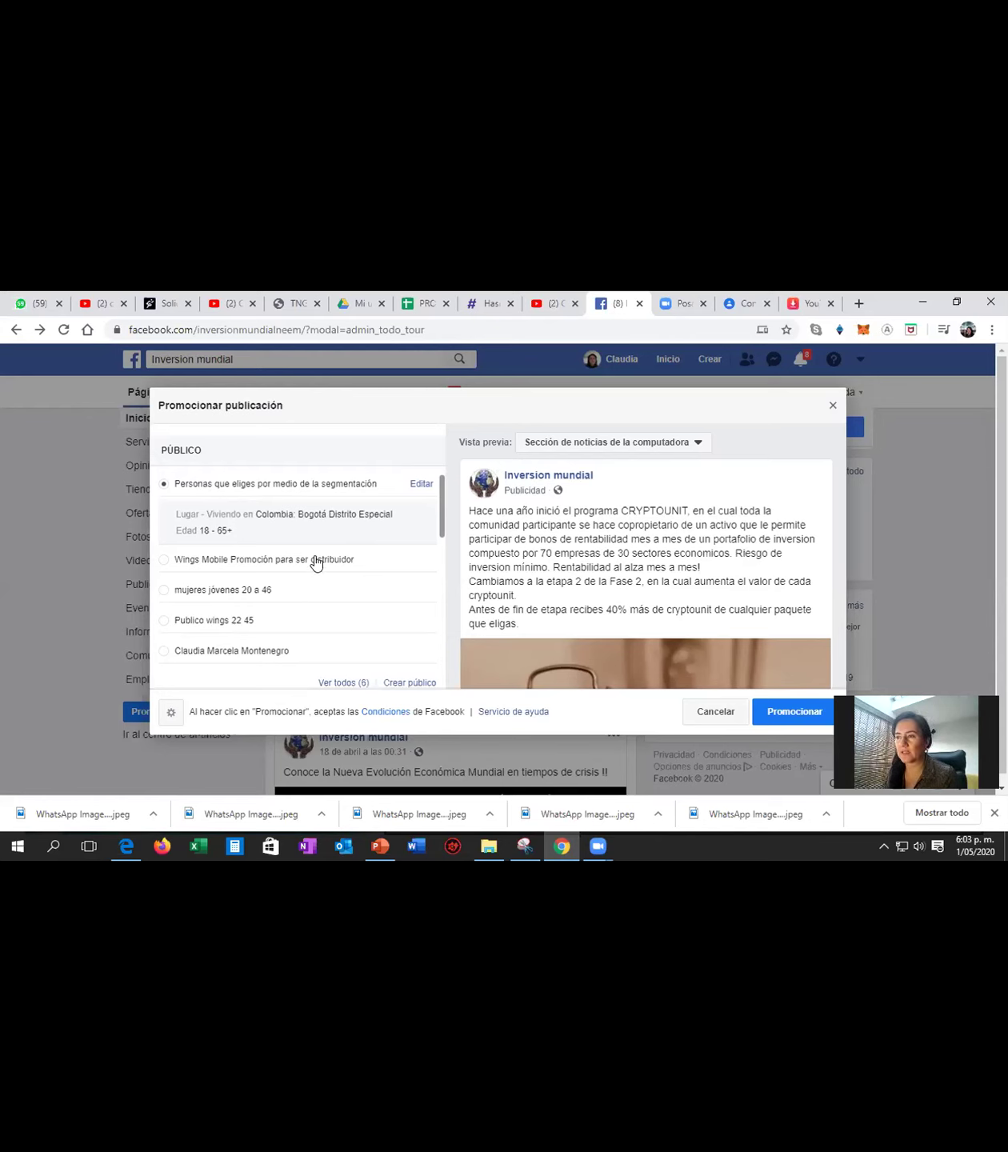
scroll(316, 563, up, 2)
scroll(354, 576, down, 2)
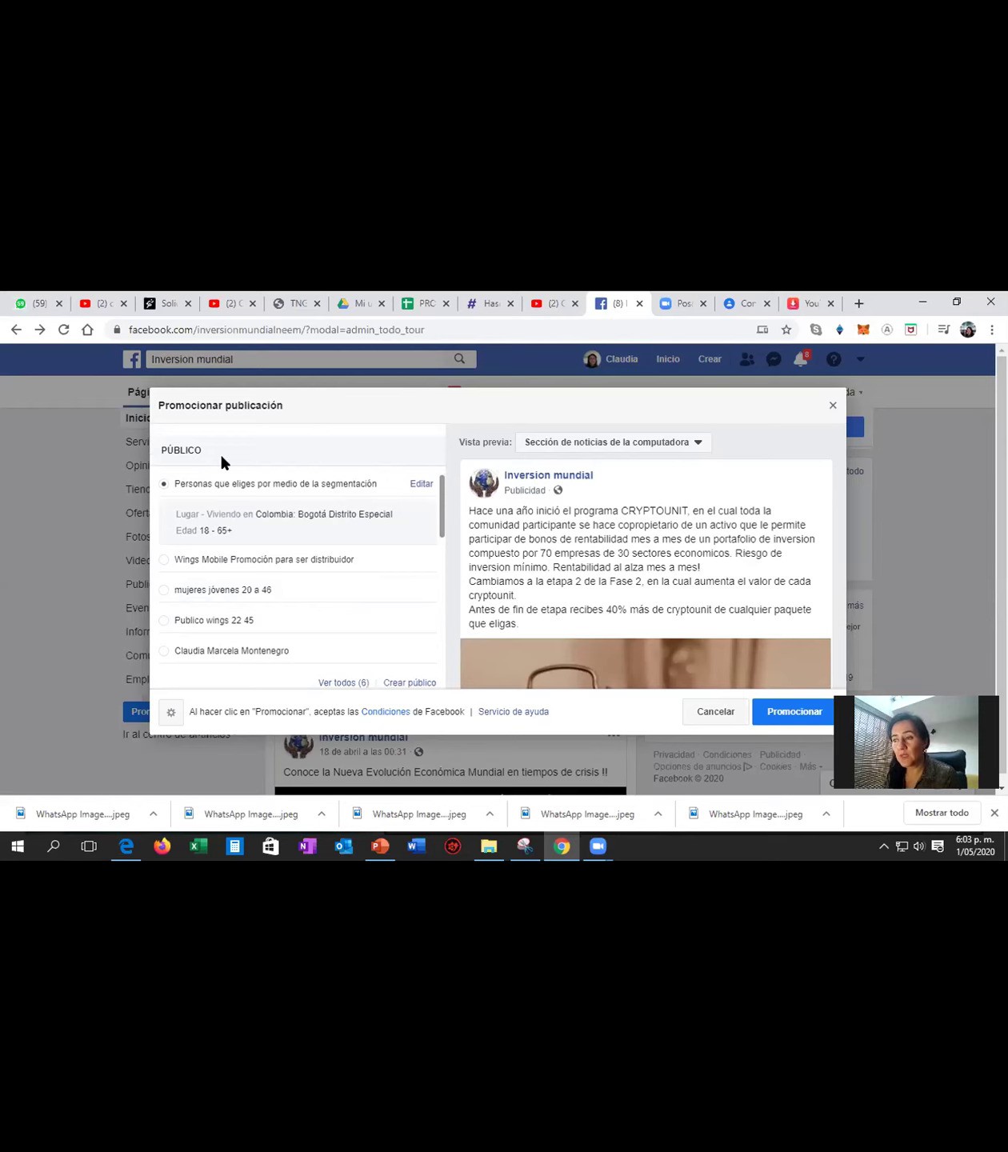
scroll(307, 578, down, 2)
scroll(306, 577, up, 2)
scroll(307, 578, up, 1)
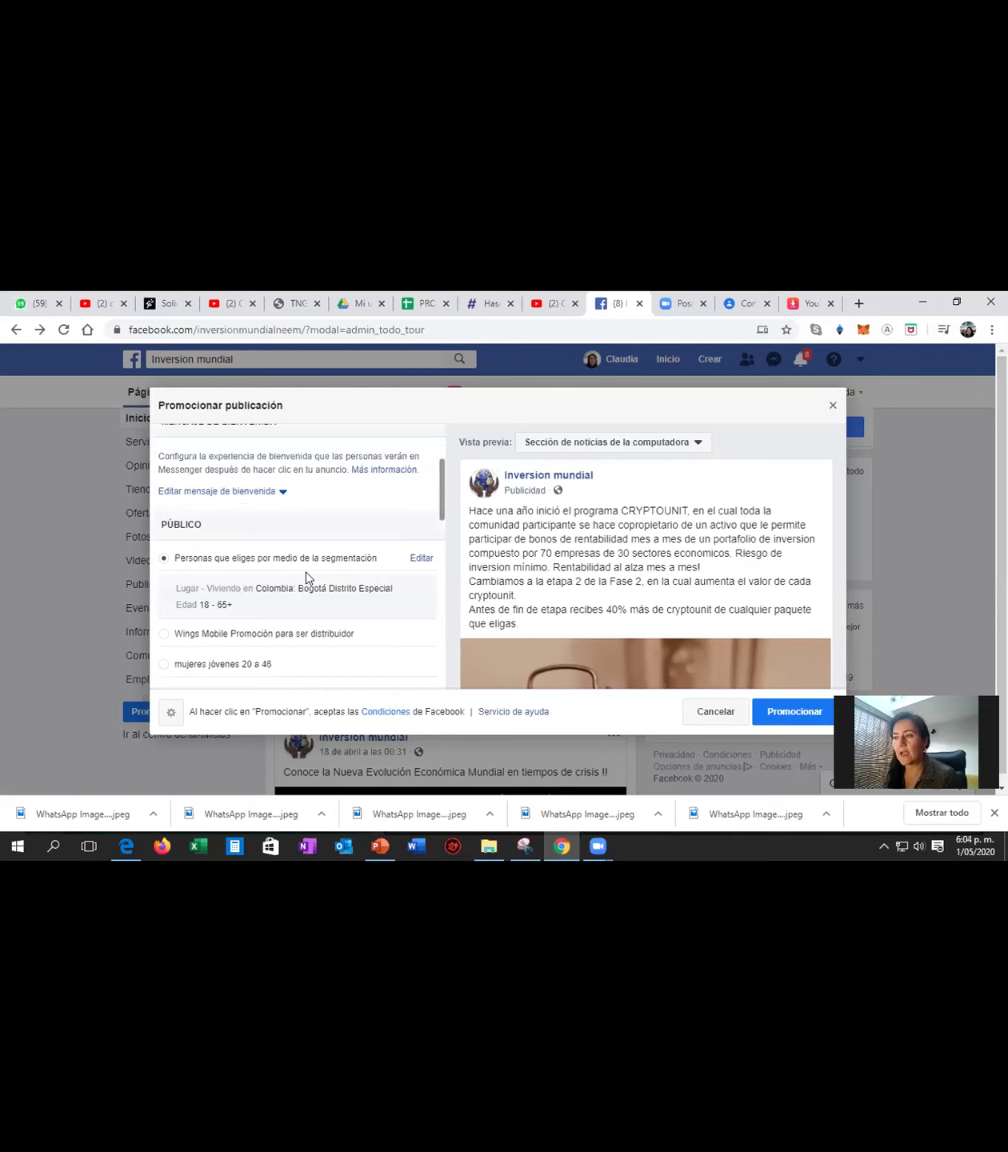
Edit the segmented audience, check its age range, and add Ciudad de México, Distrito Federal as a location.
click(421, 559)
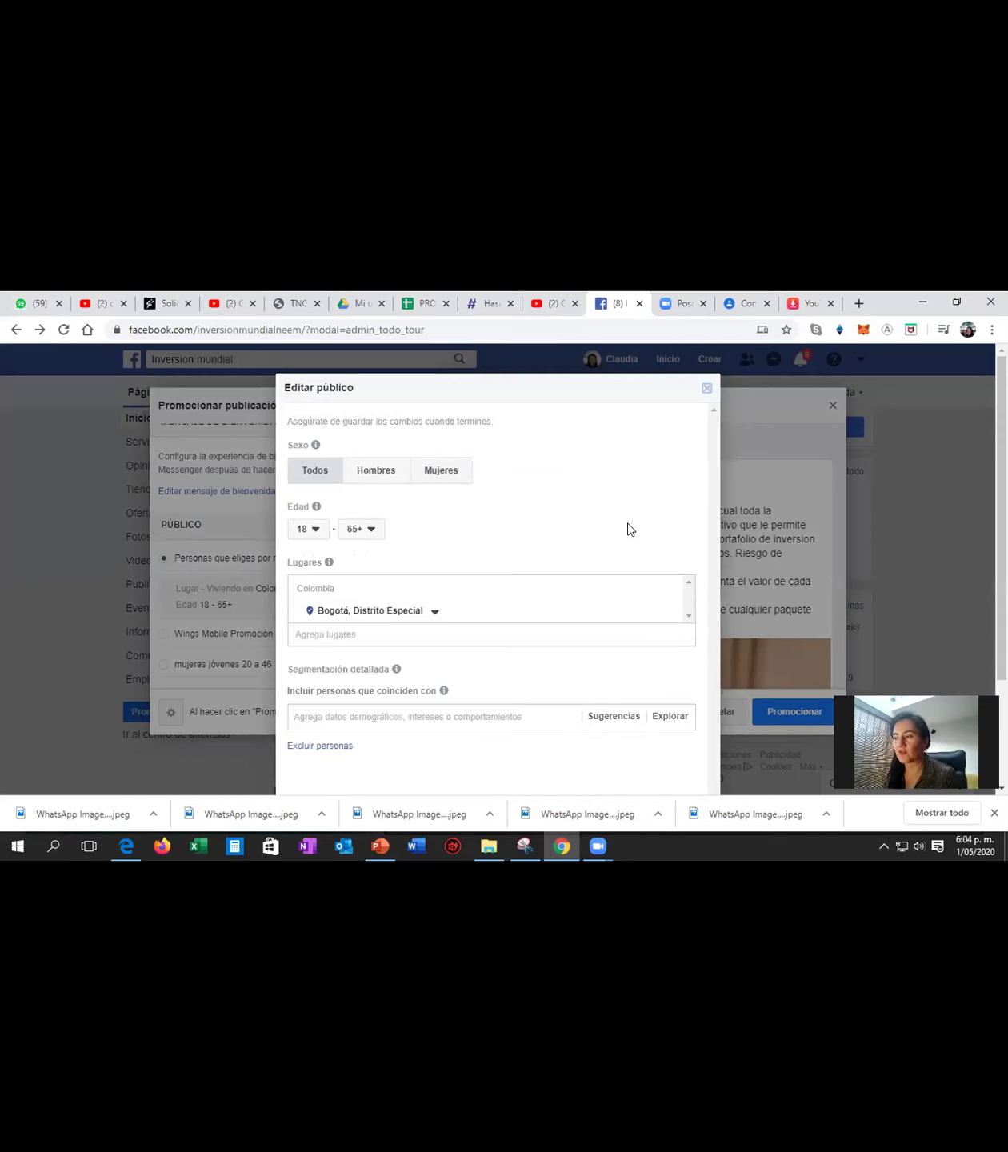
scroll(630, 529, down, 1)
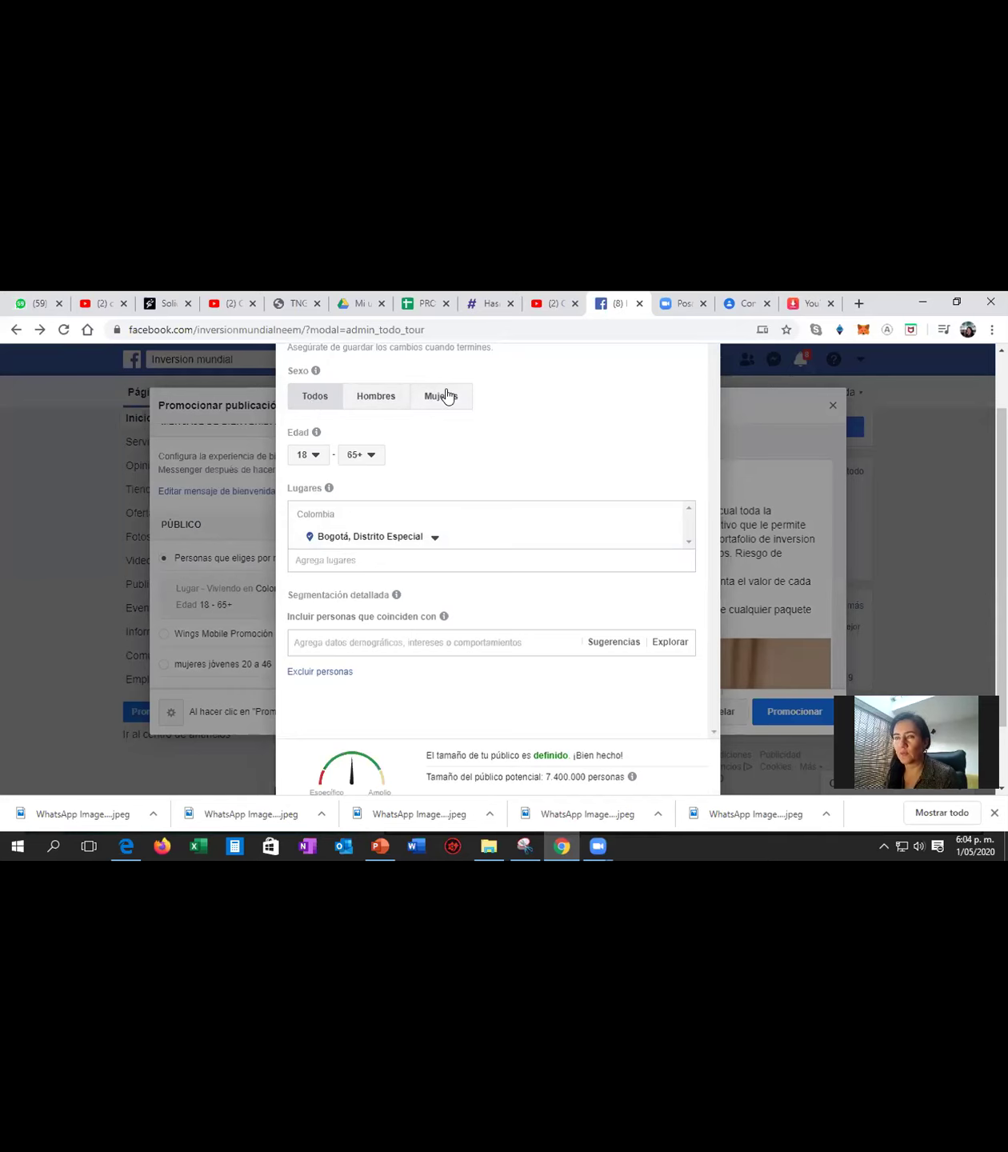
click(309, 455)
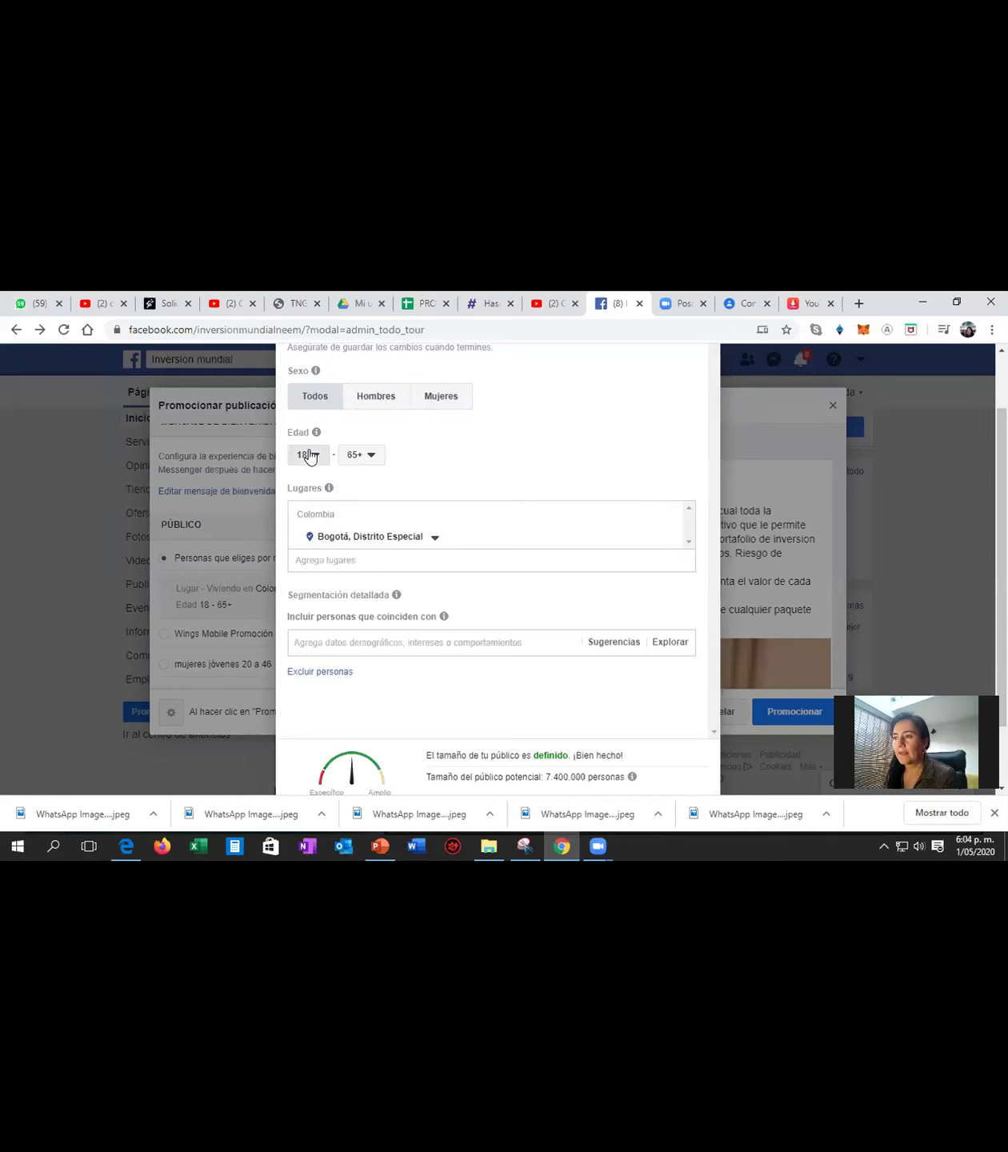
click(311, 456)
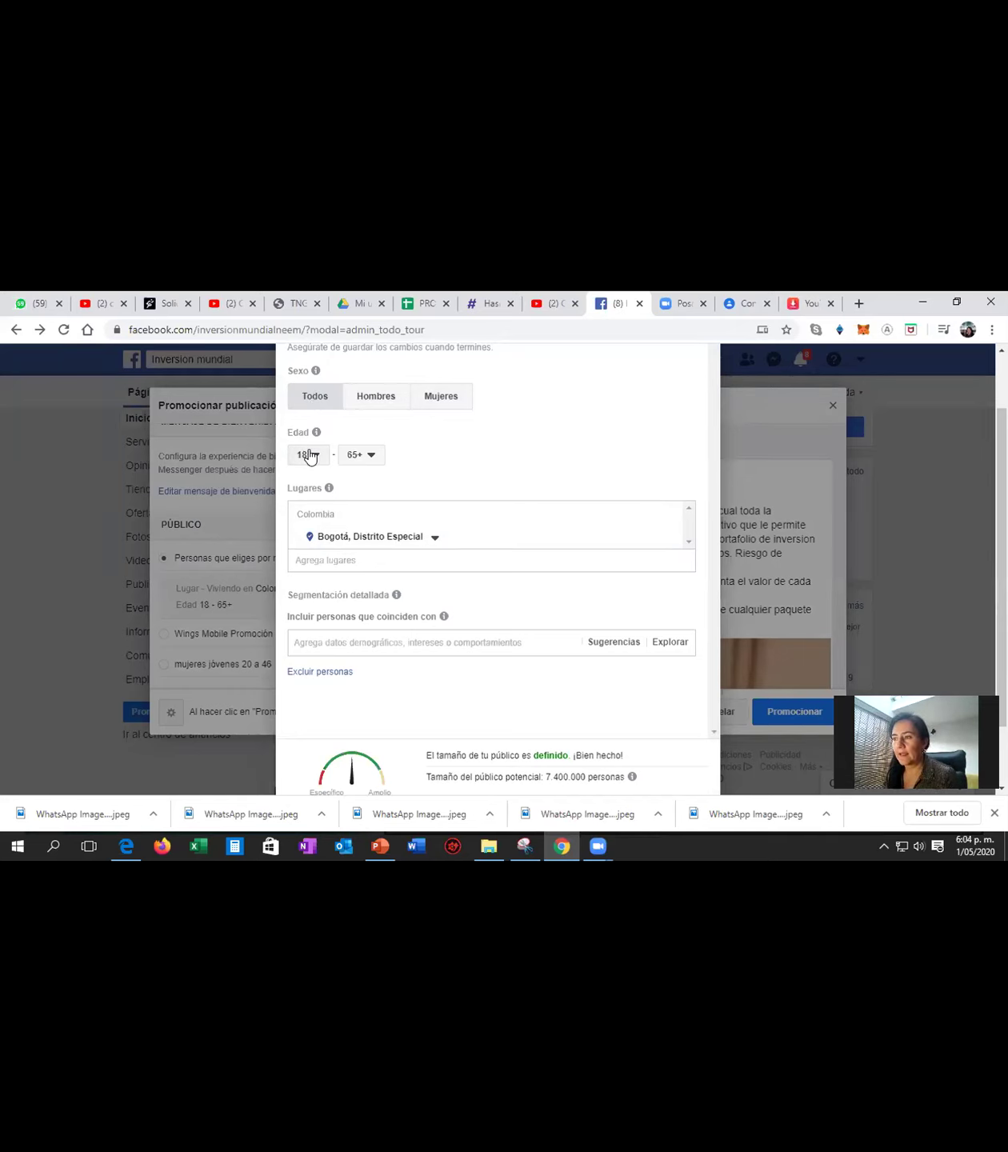
click(317, 558)
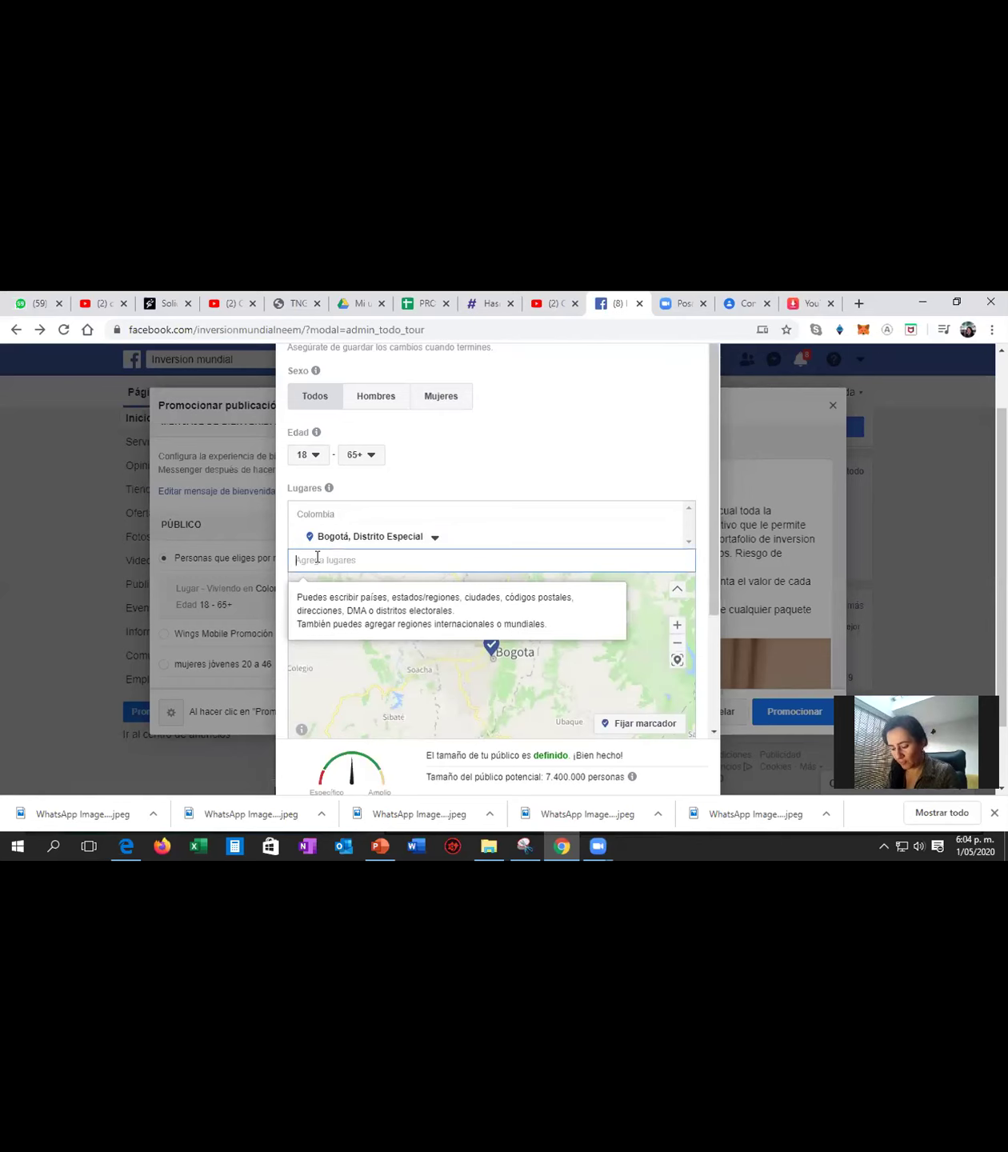
text(mexico)
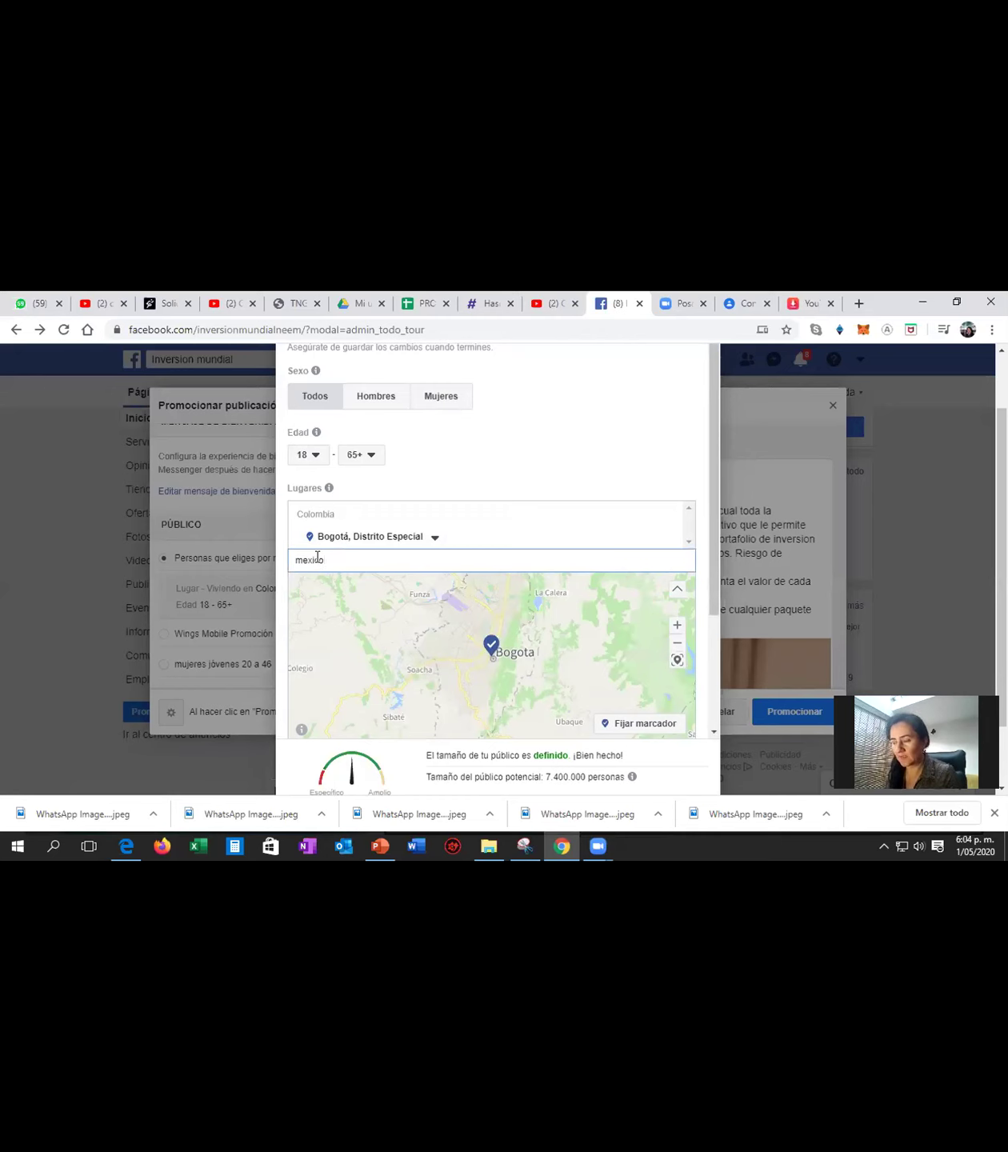
click(360, 582)
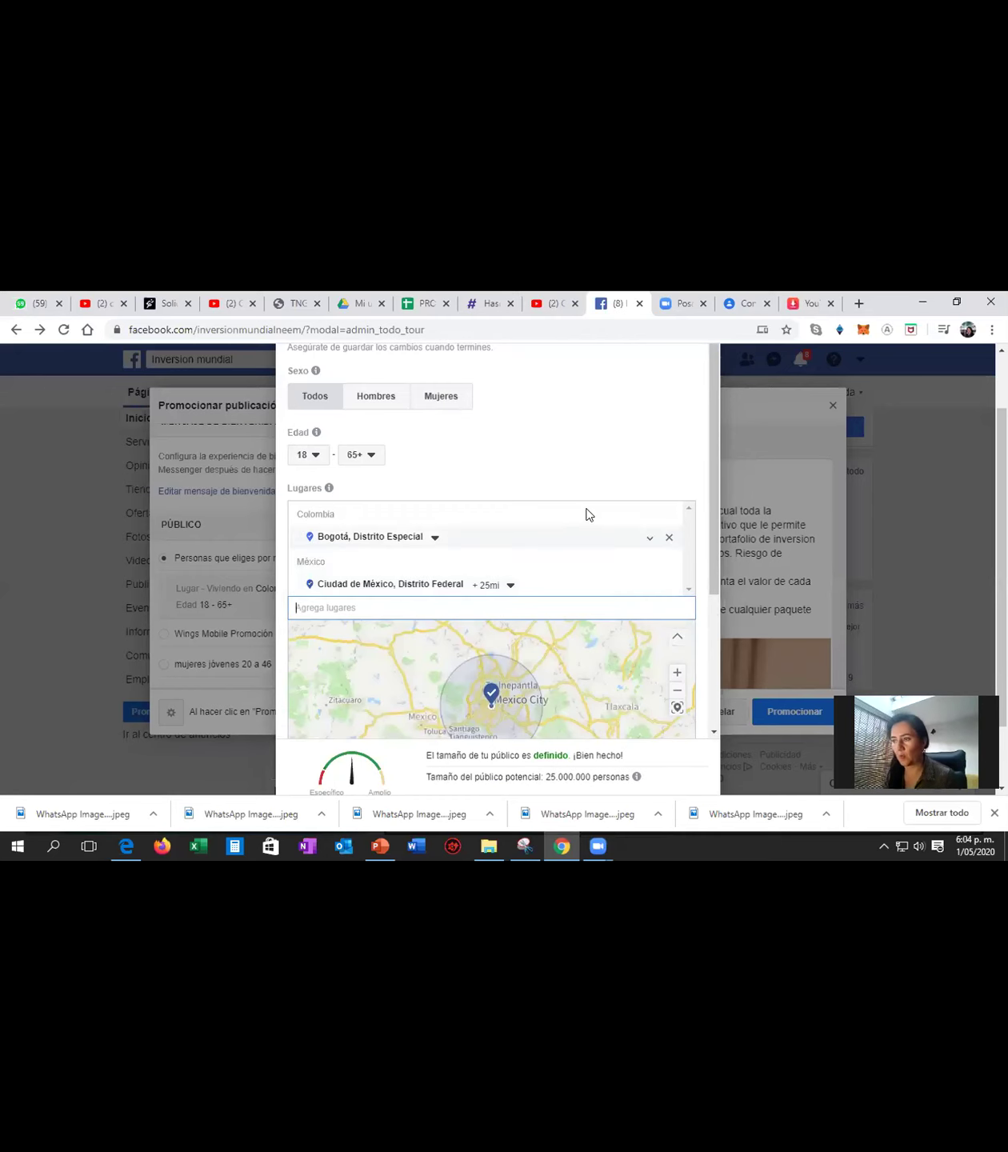
Examine the suggested interests, behaviours and demographics for detailed targeting, and cancel the audience edit.
scroll(585, 515, down, 2)
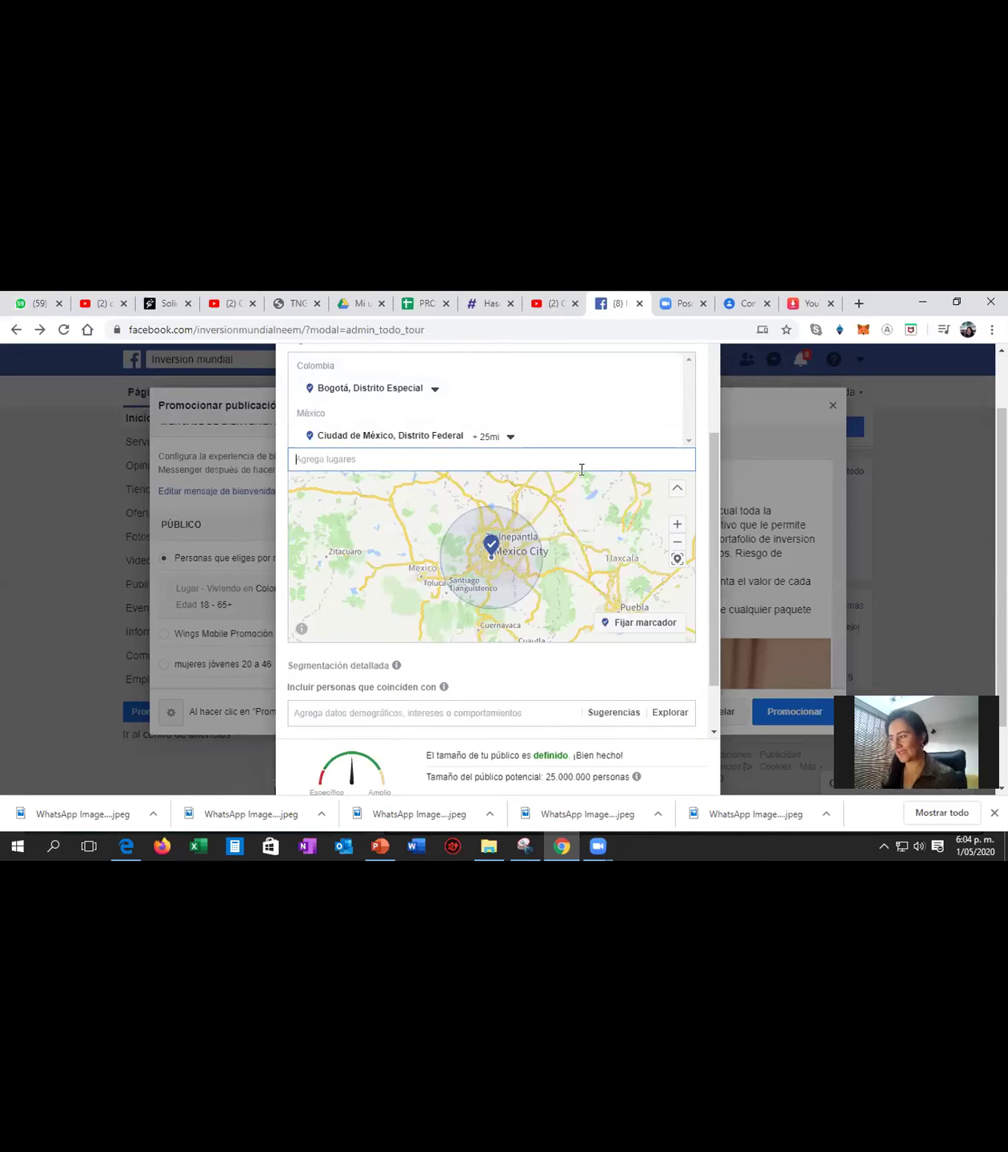
scroll(581, 469, down, 1)
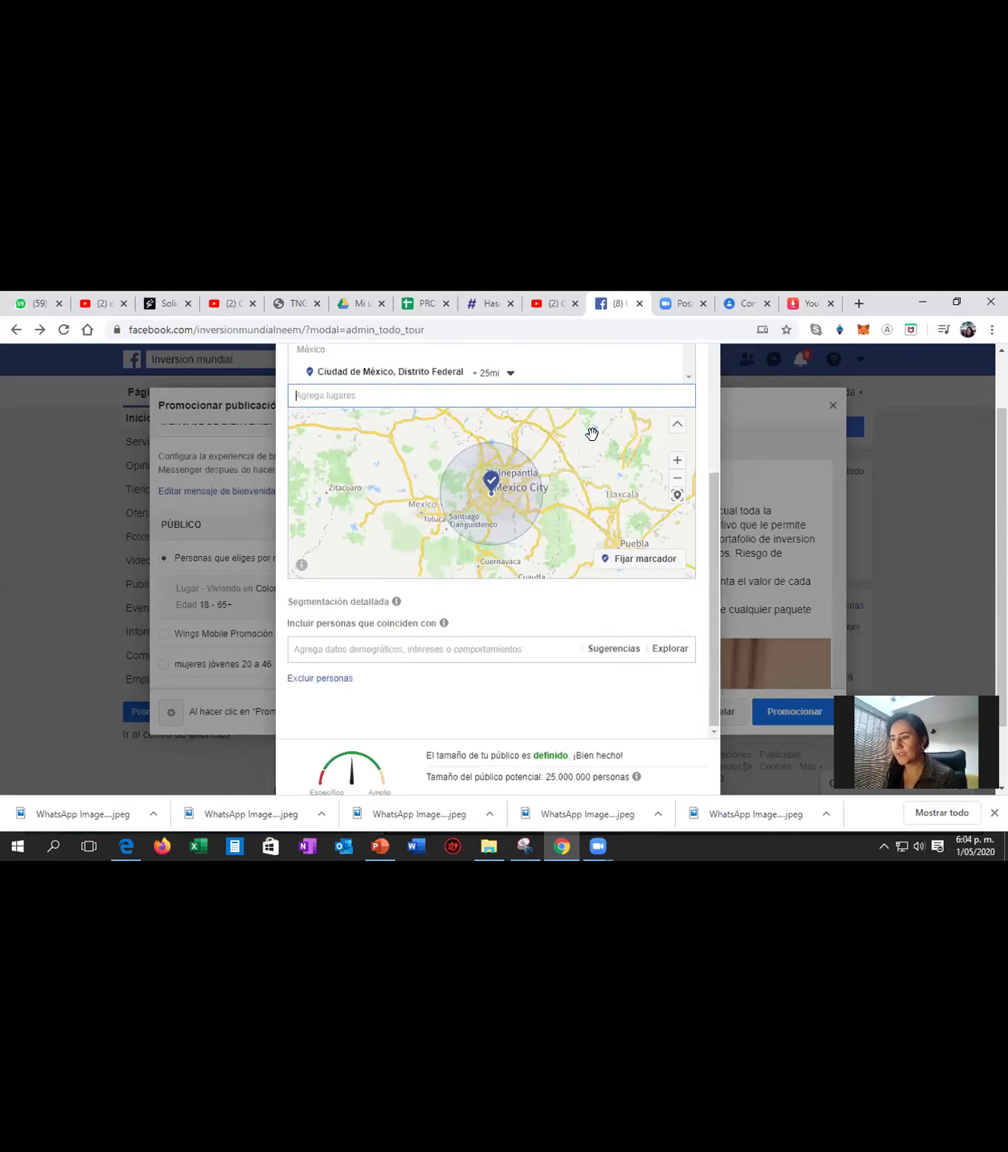
scroll(681, 720, down, 1)
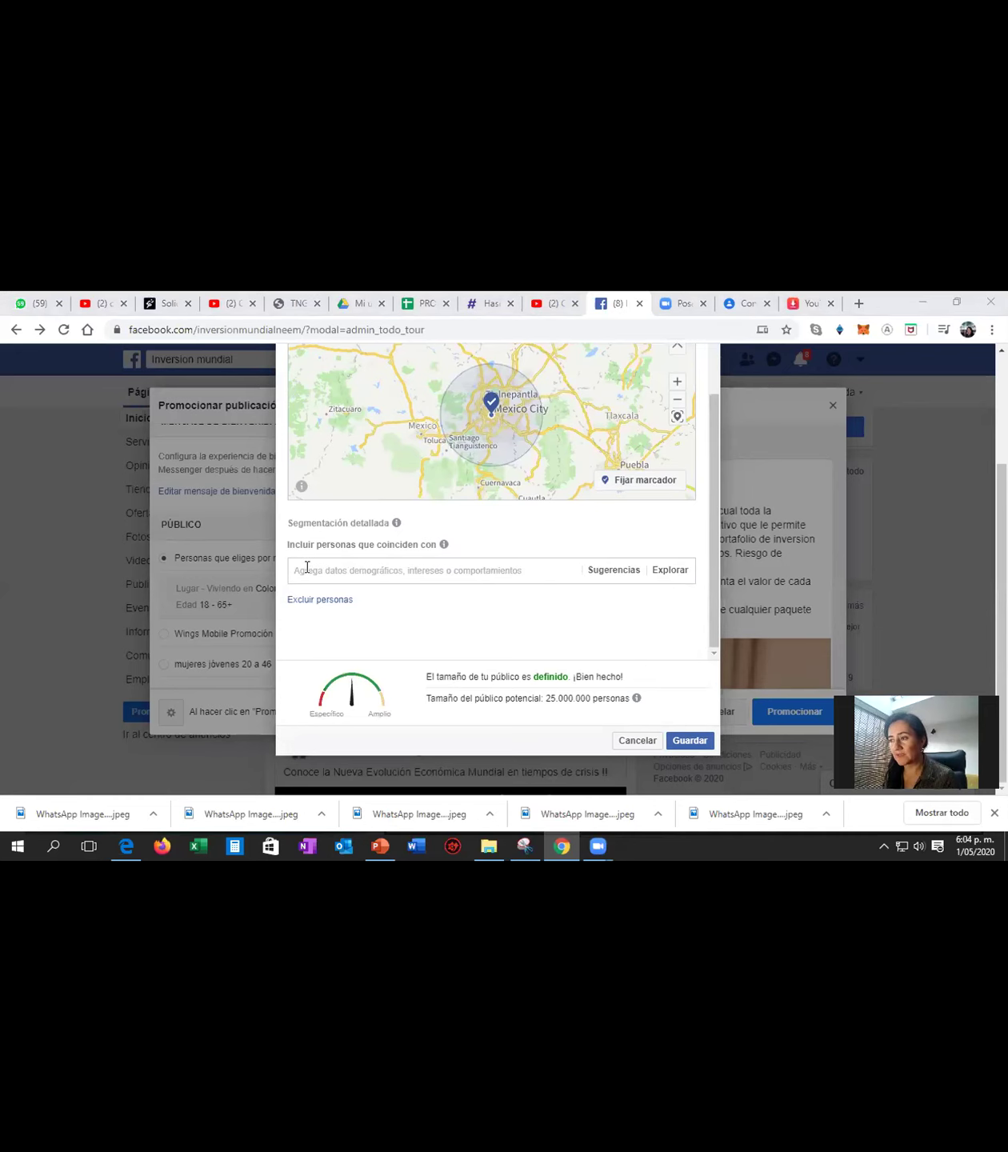
click(352, 565)
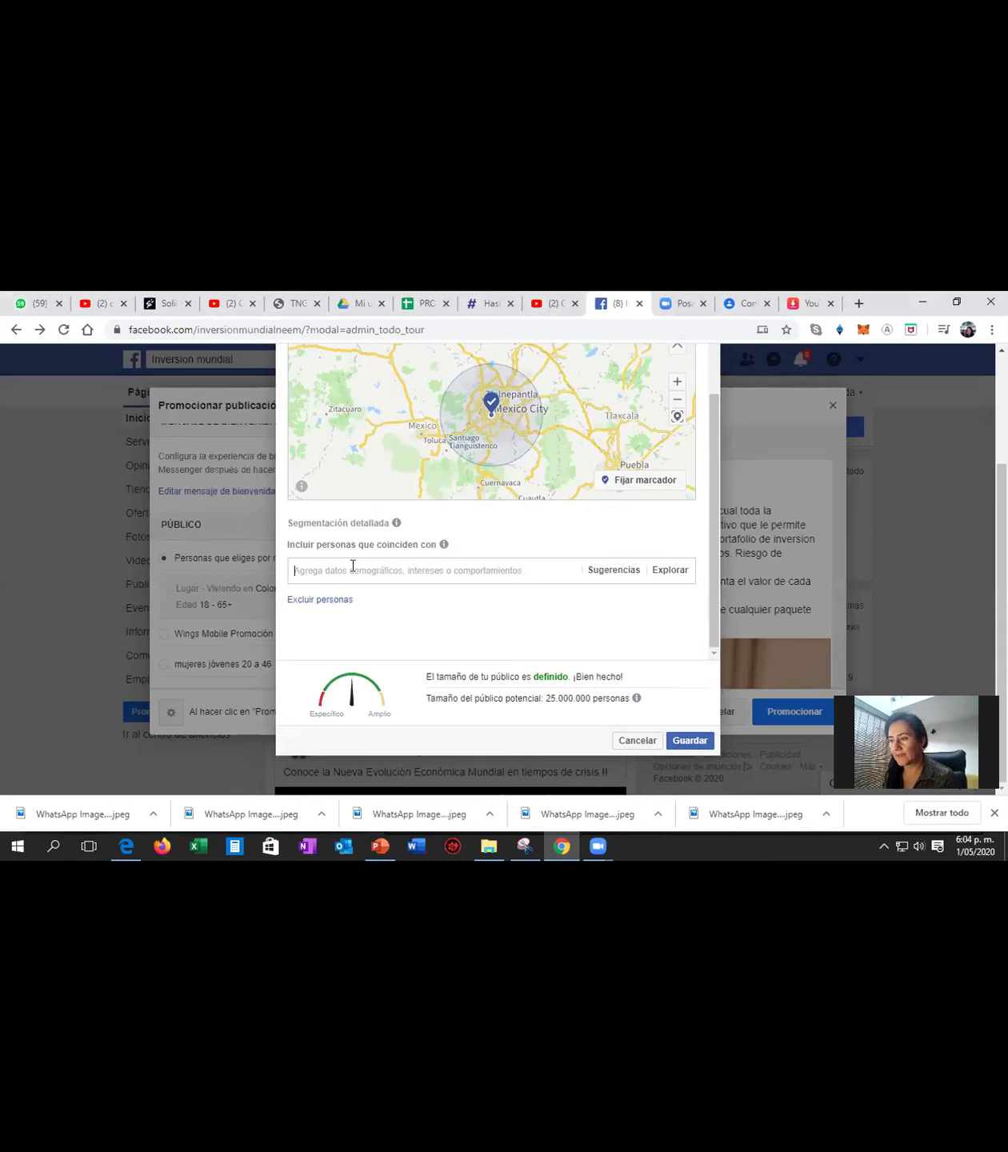
click(611, 568)
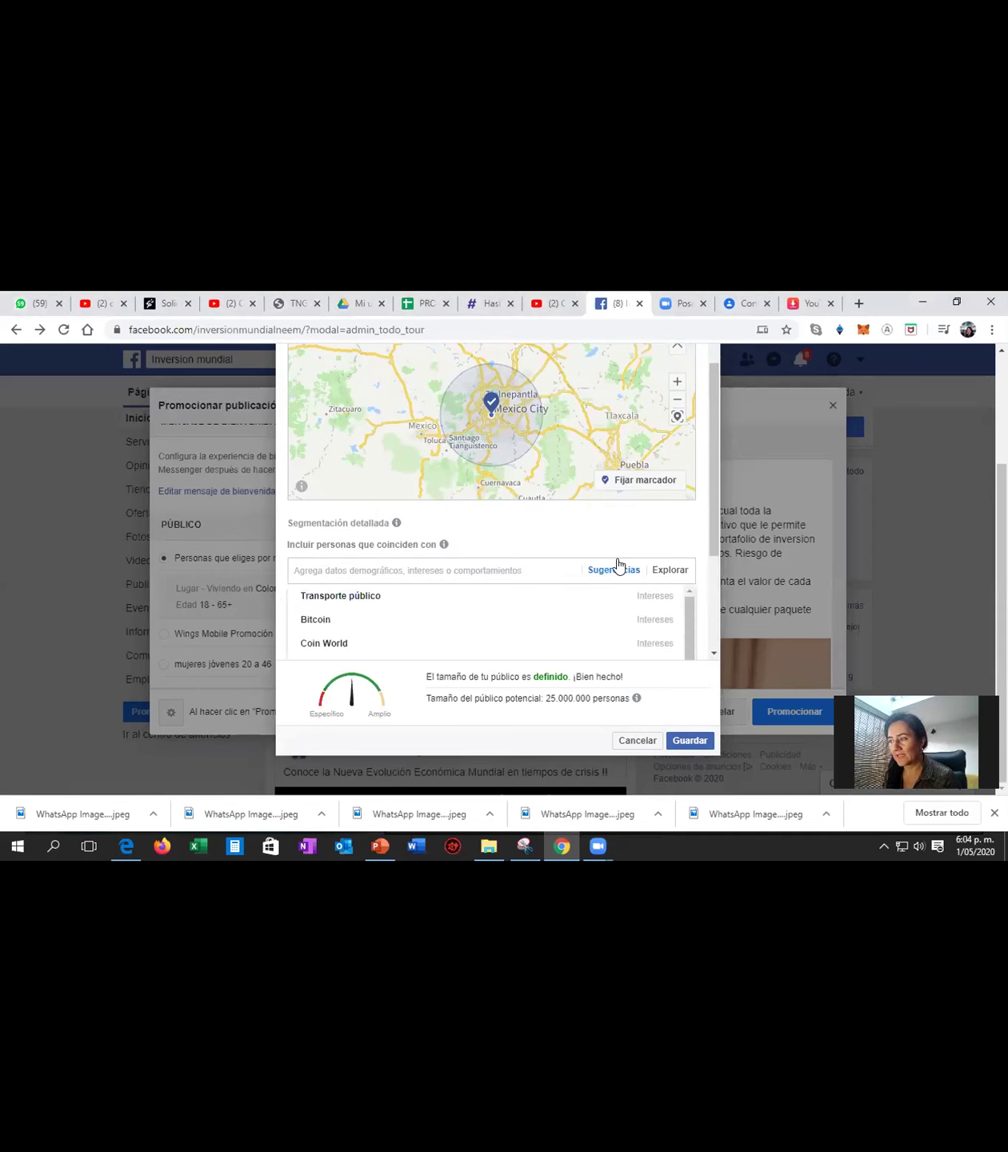
drag(716, 493, 711, 565)
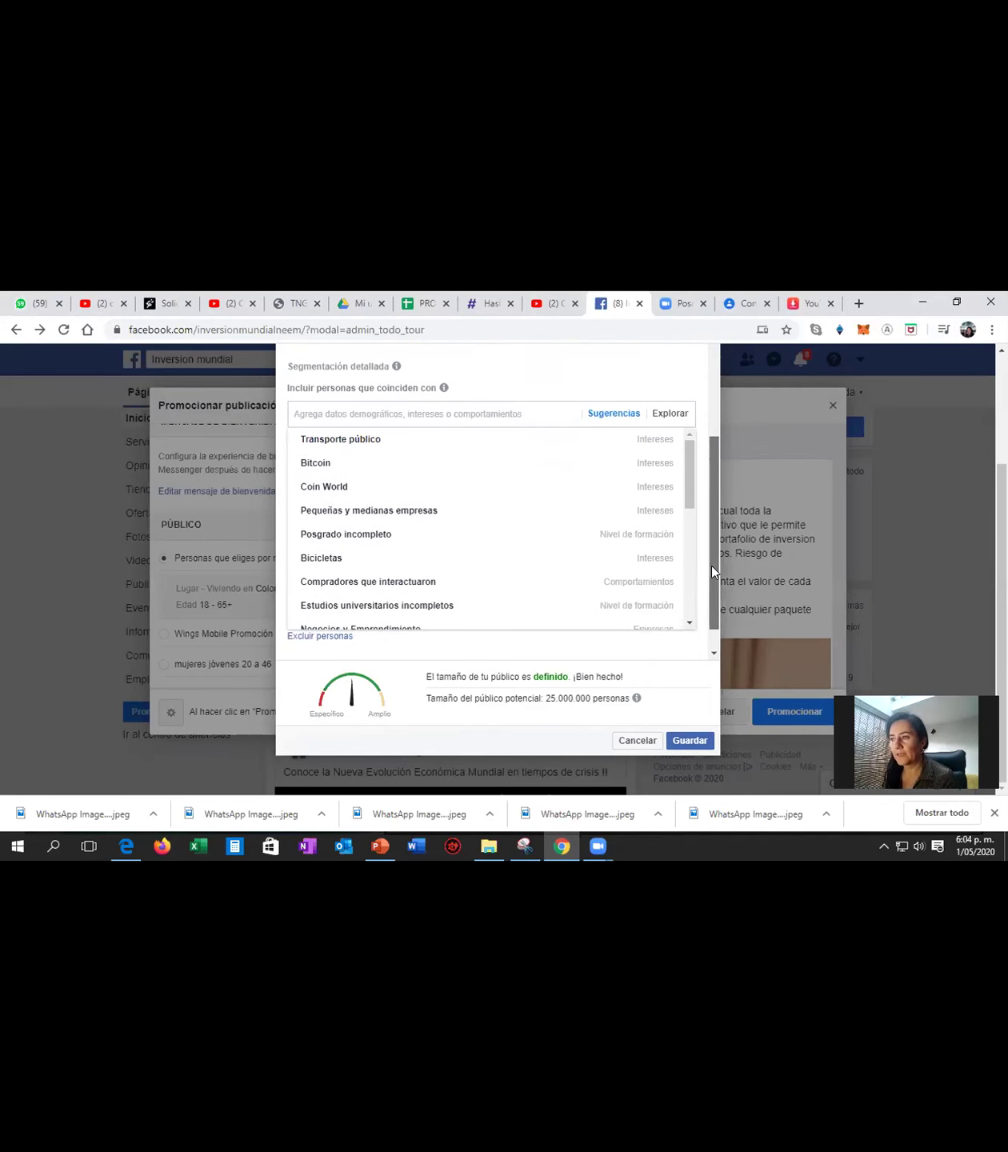
click(711, 565)
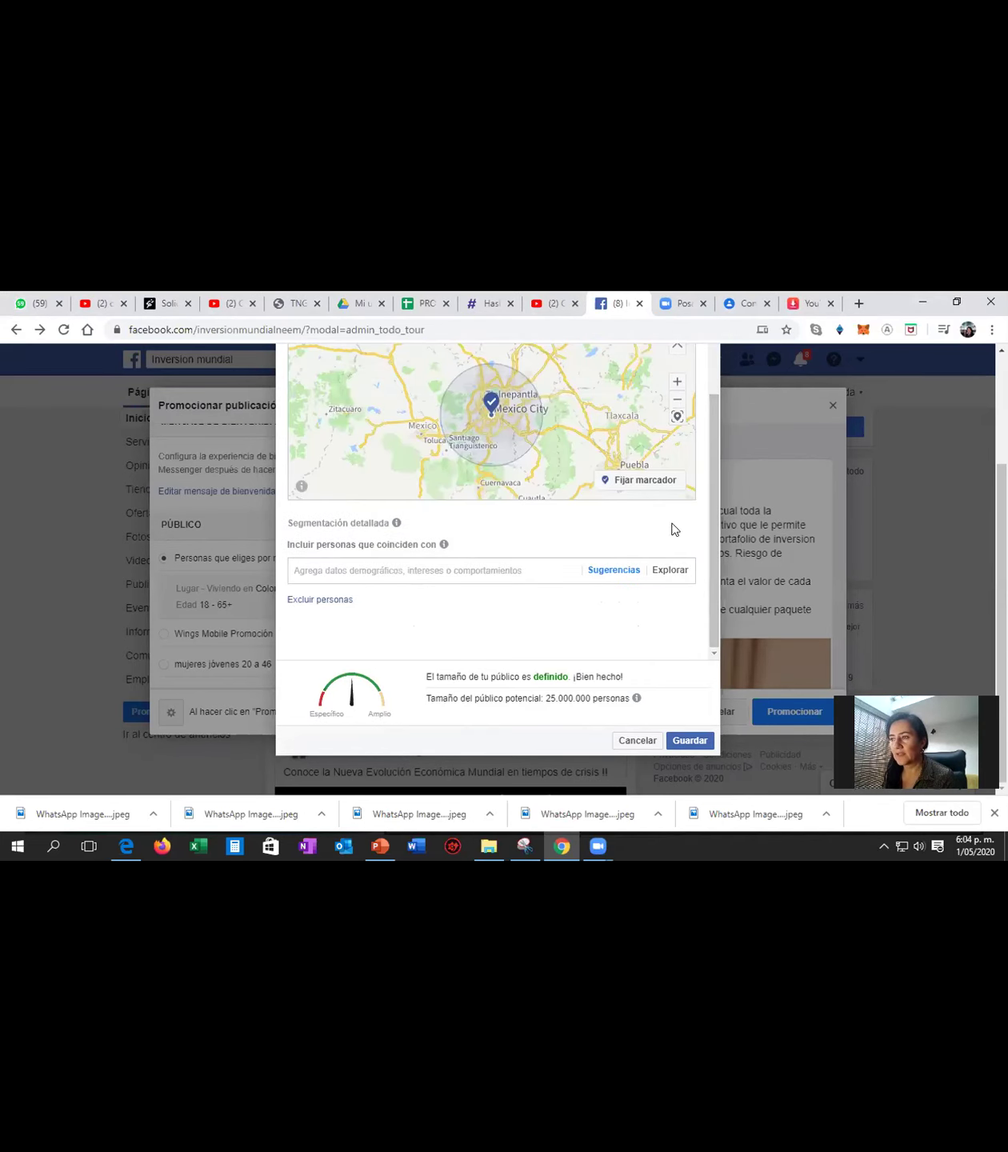
click(632, 572)
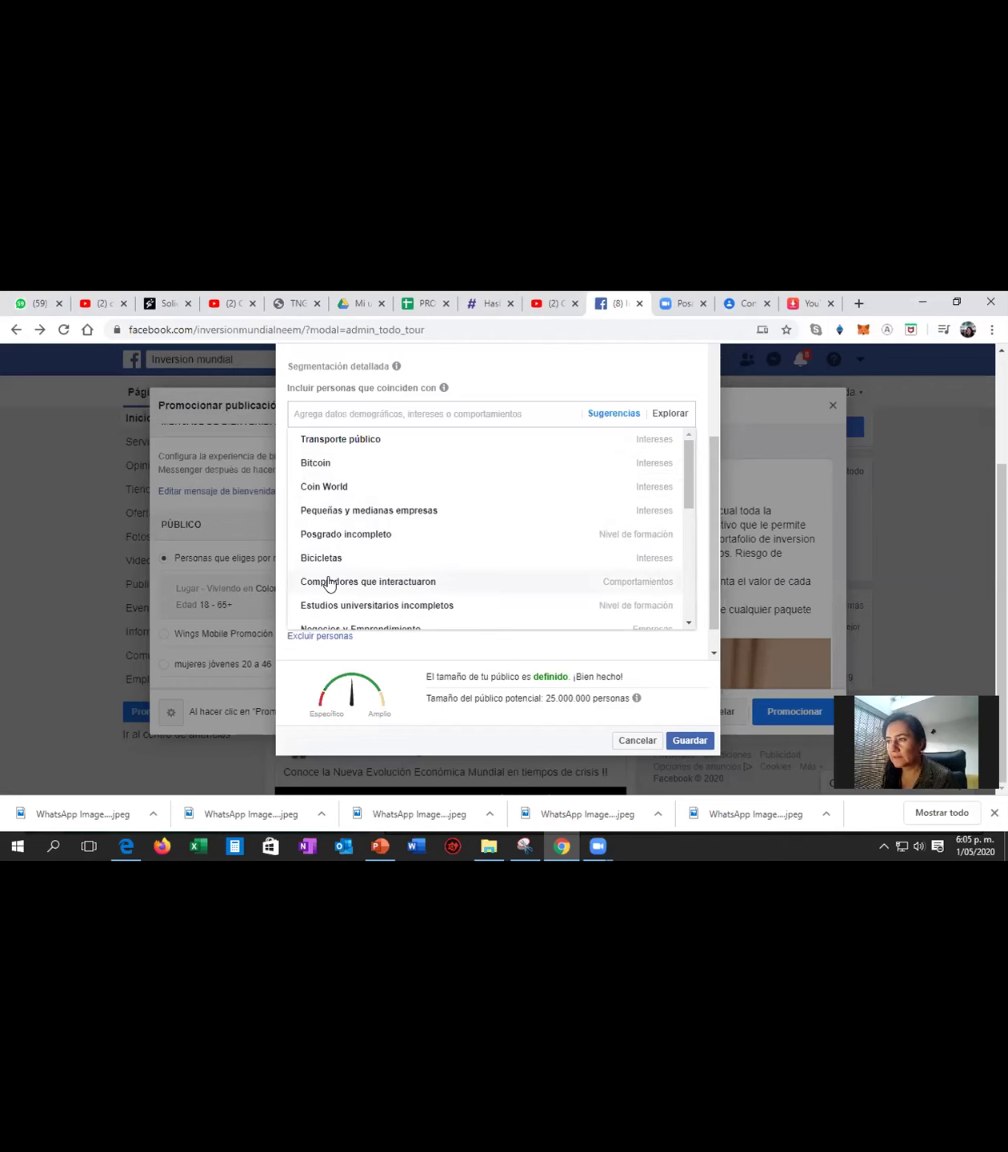
click(687, 585)
click(687, 589)
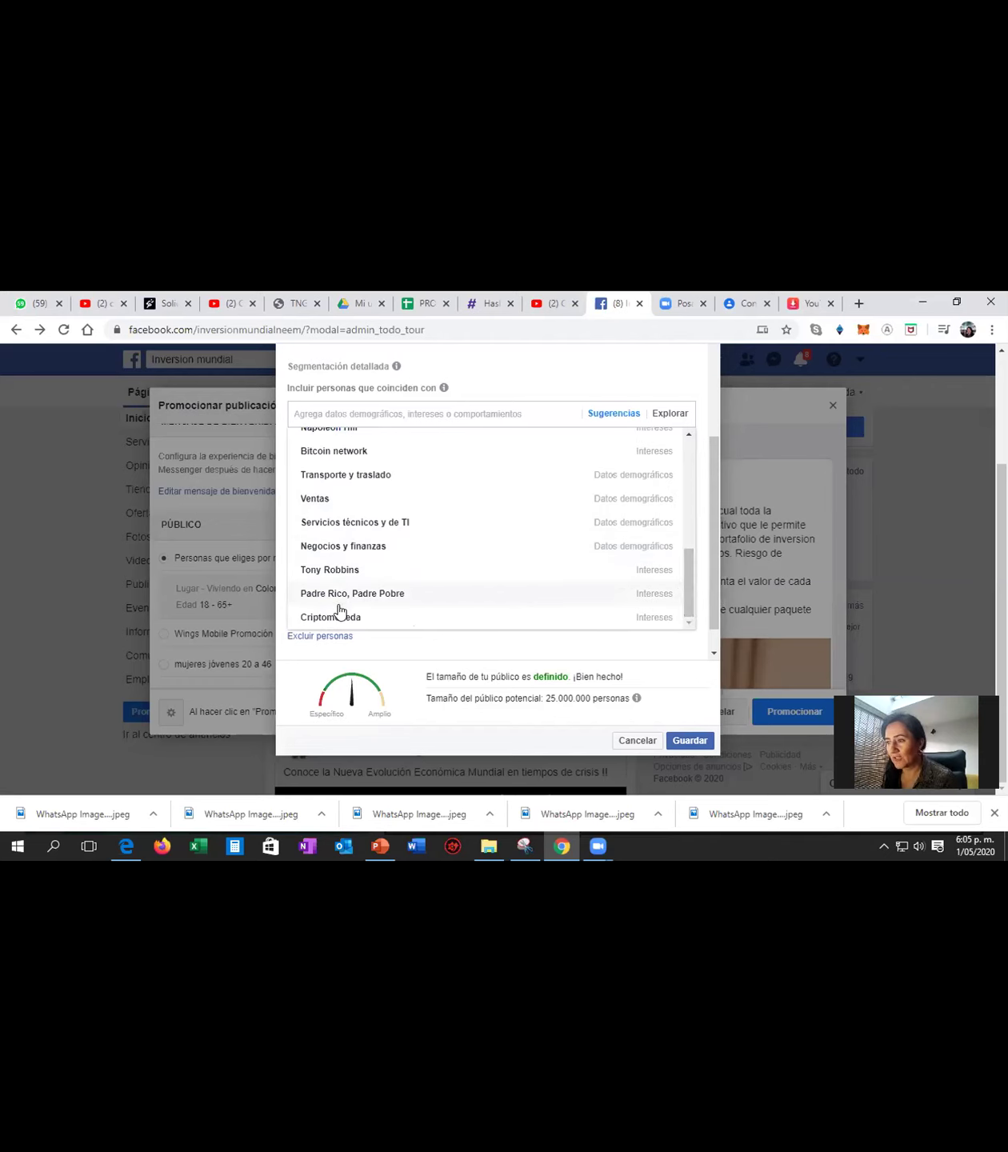
drag(689, 569, 674, 437)
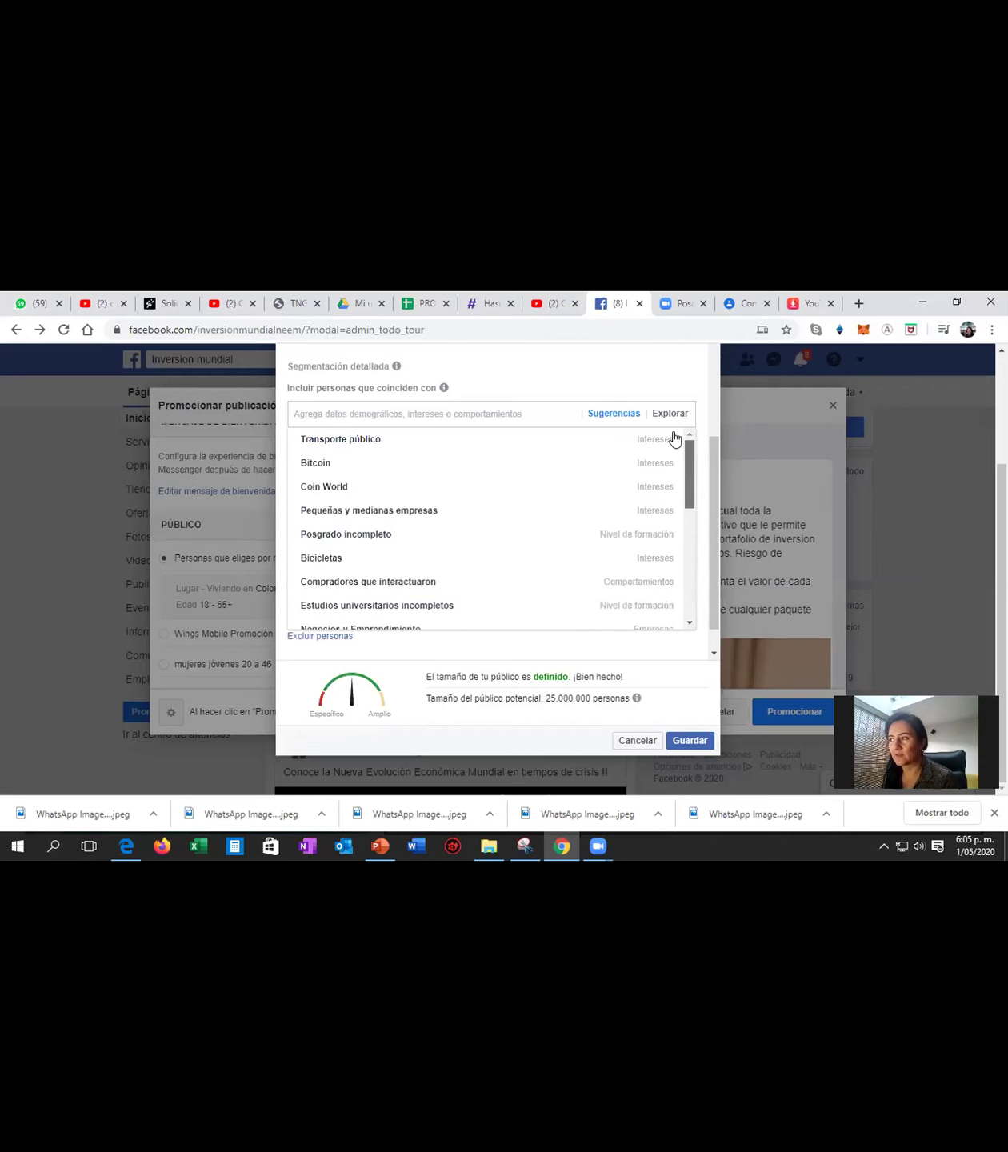
click(638, 740)
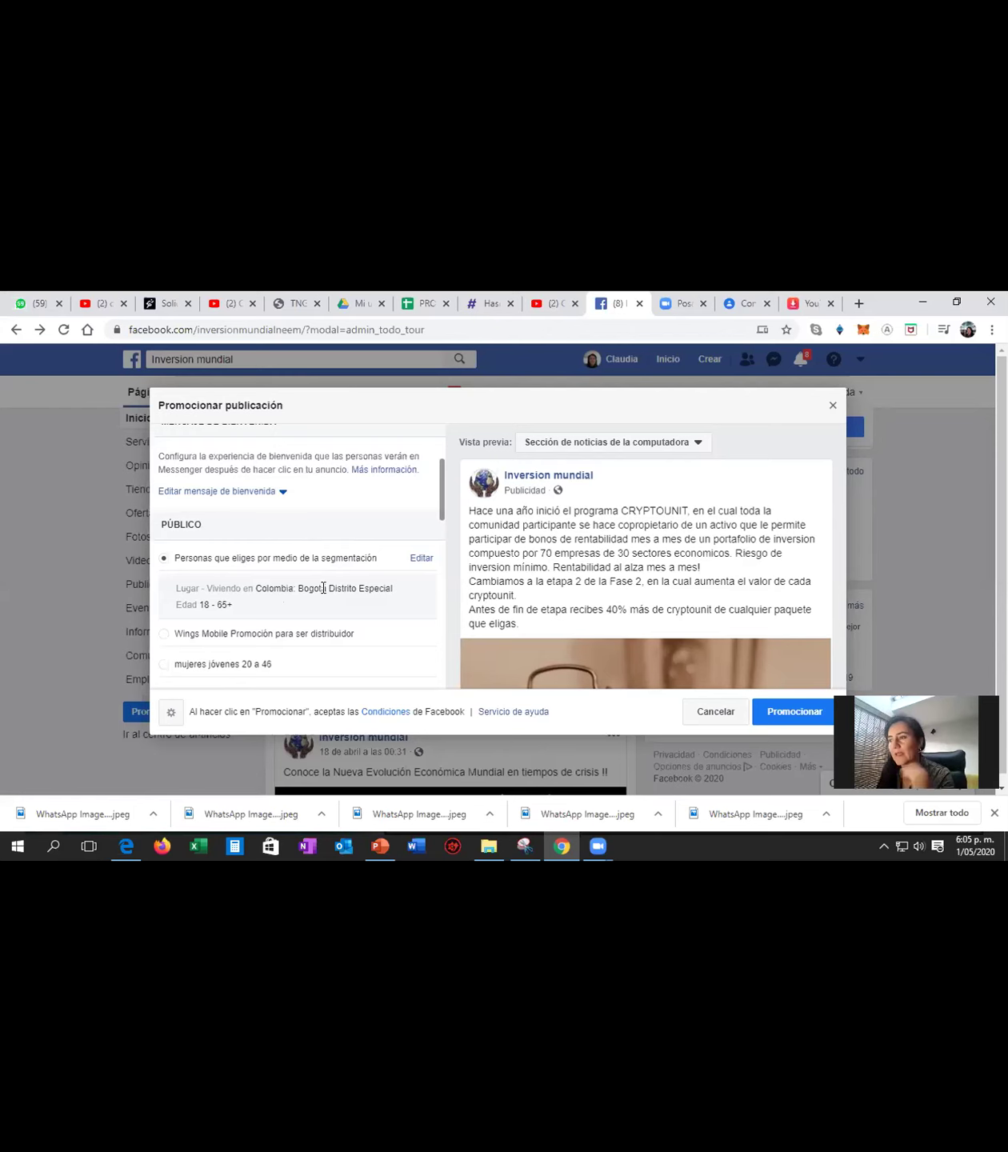
Try a promotion duration of 4 days, restore it to 5 days, and view the total budget options.
scroll(291, 610, down, 3)
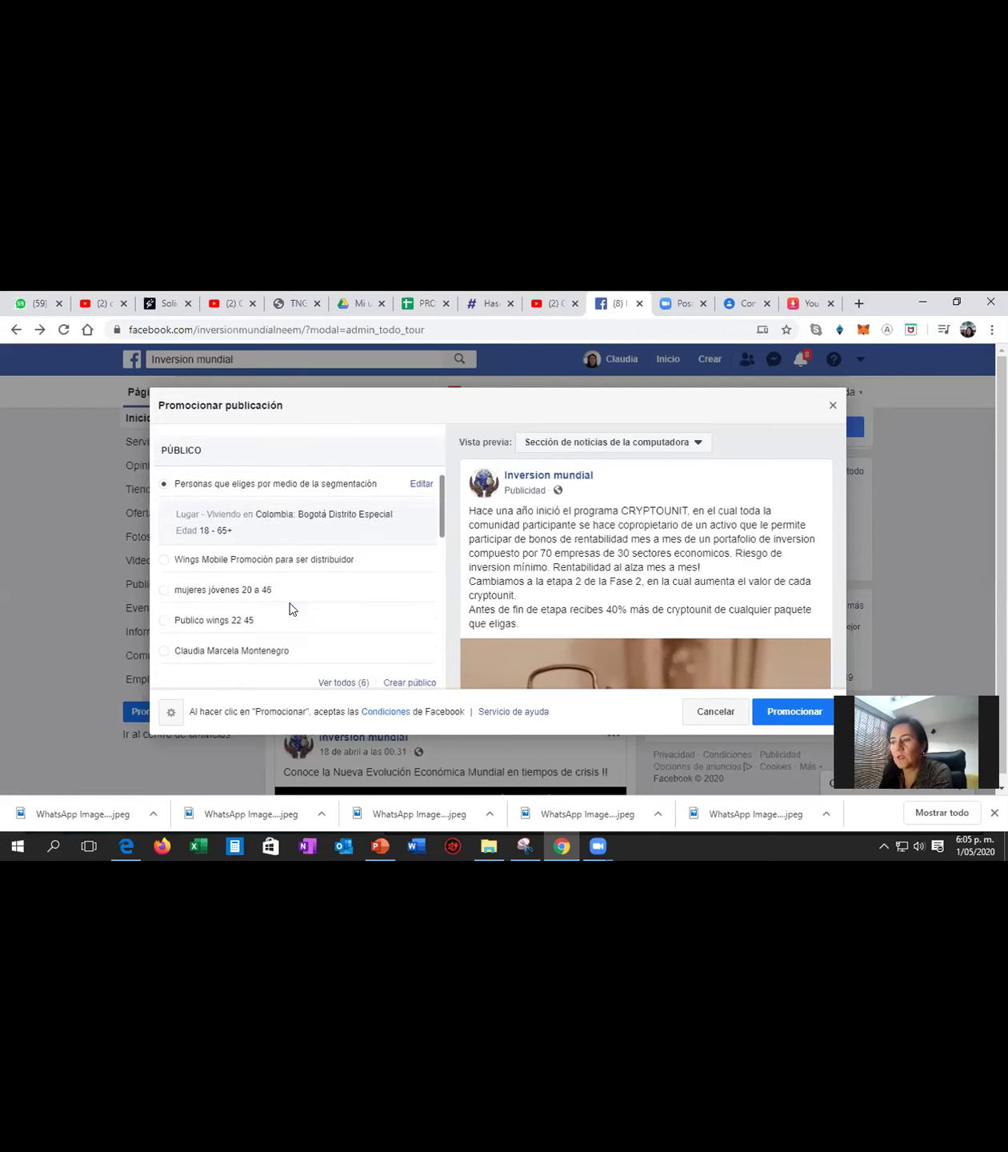
scroll(302, 592, down, 3)
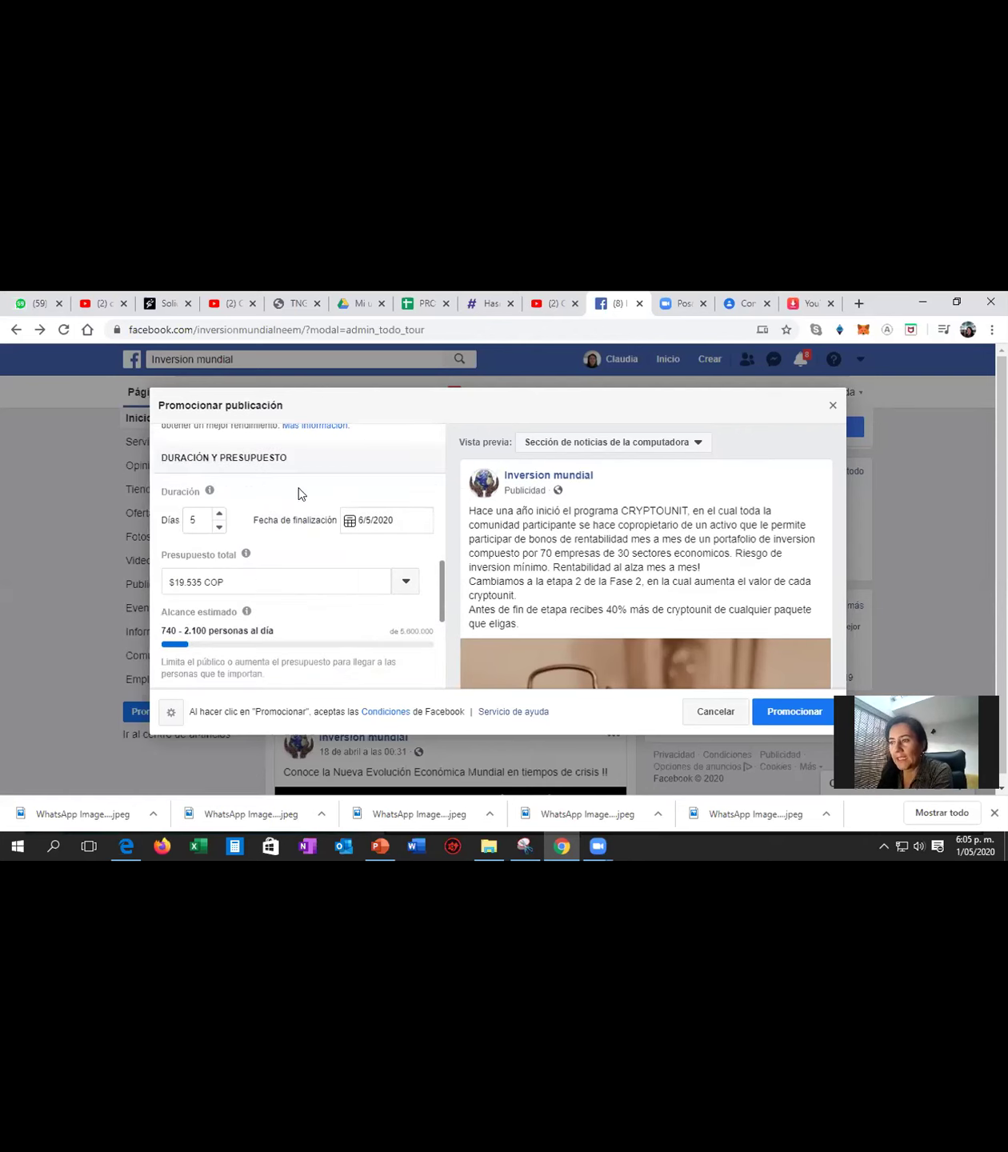
click(218, 527)
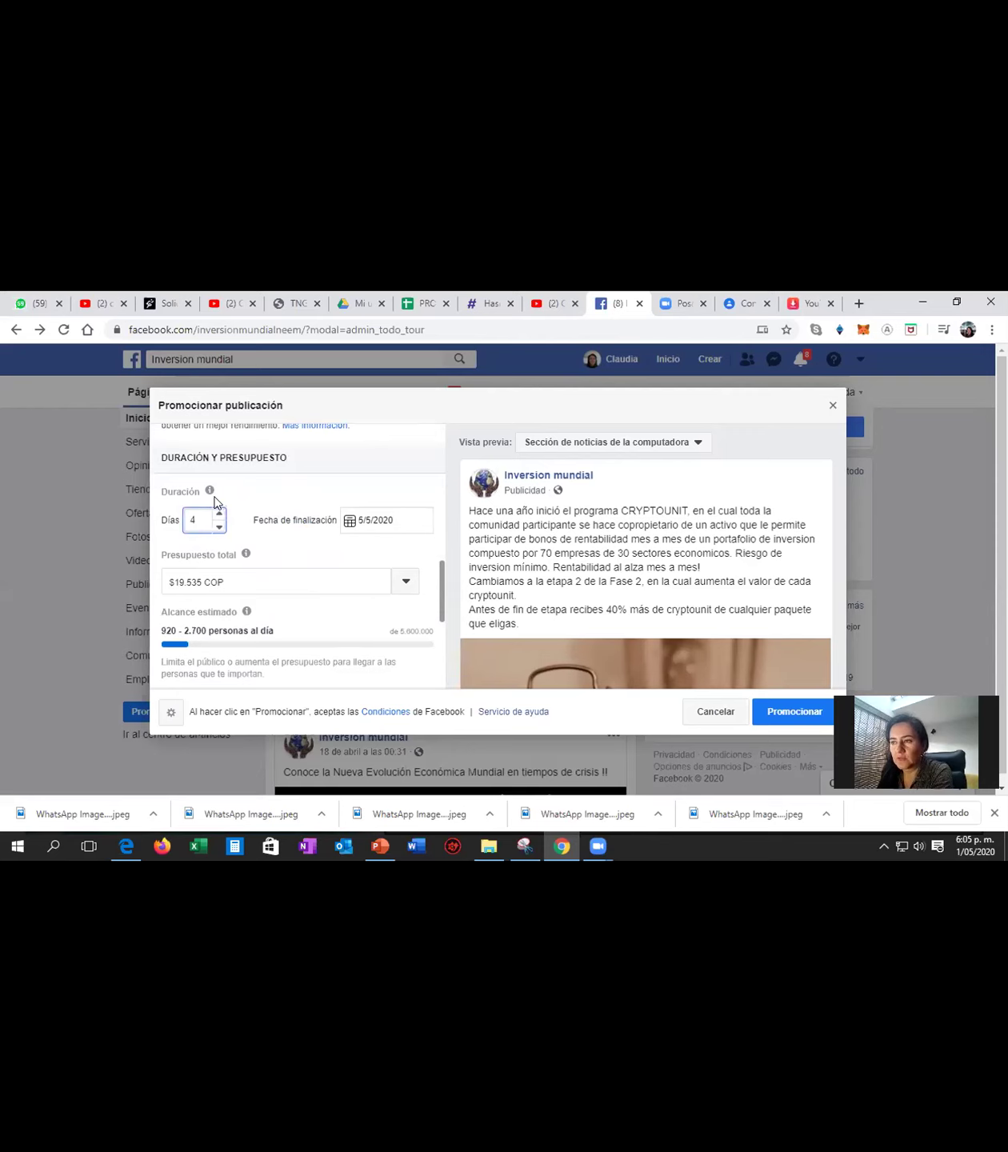
click(219, 515)
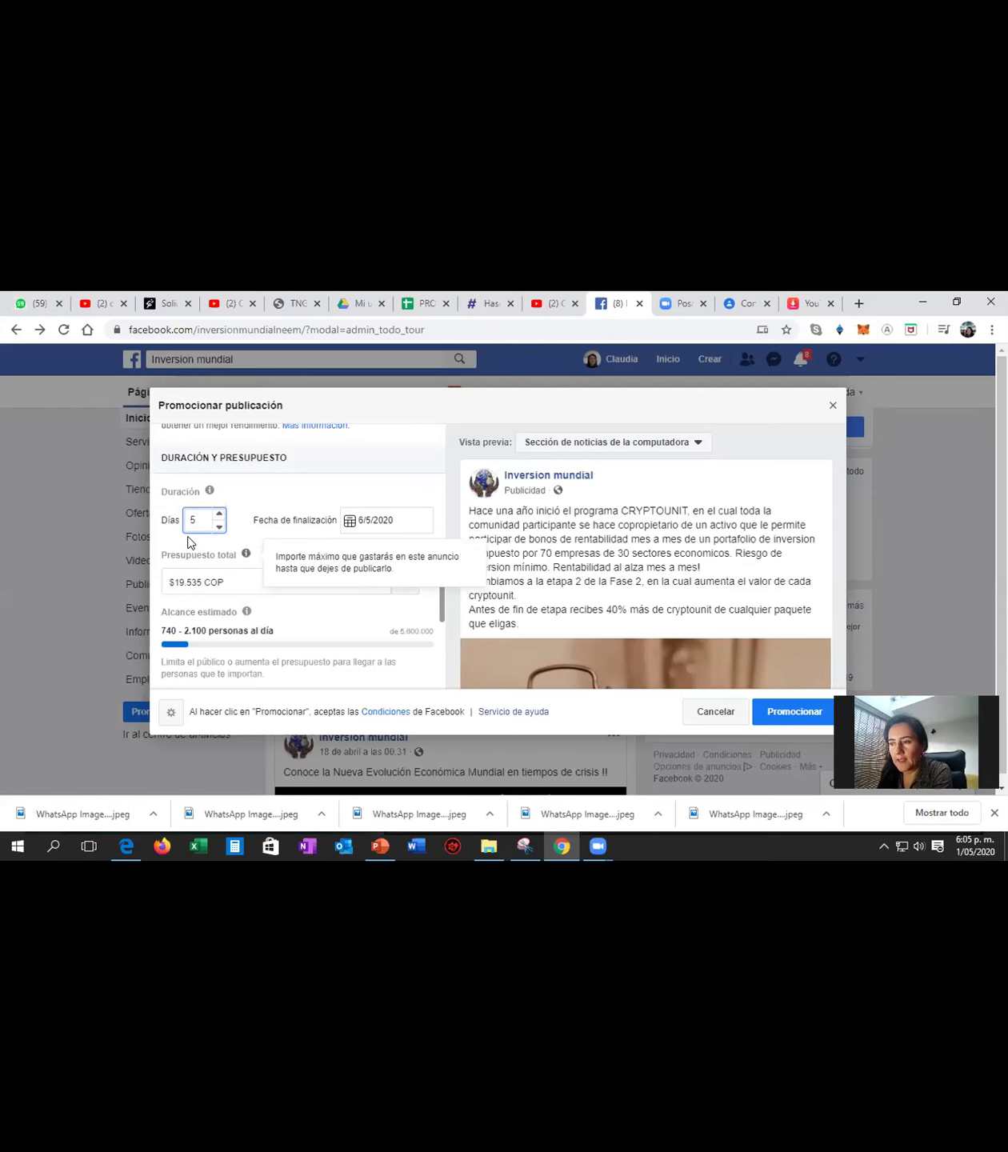
click(404, 582)
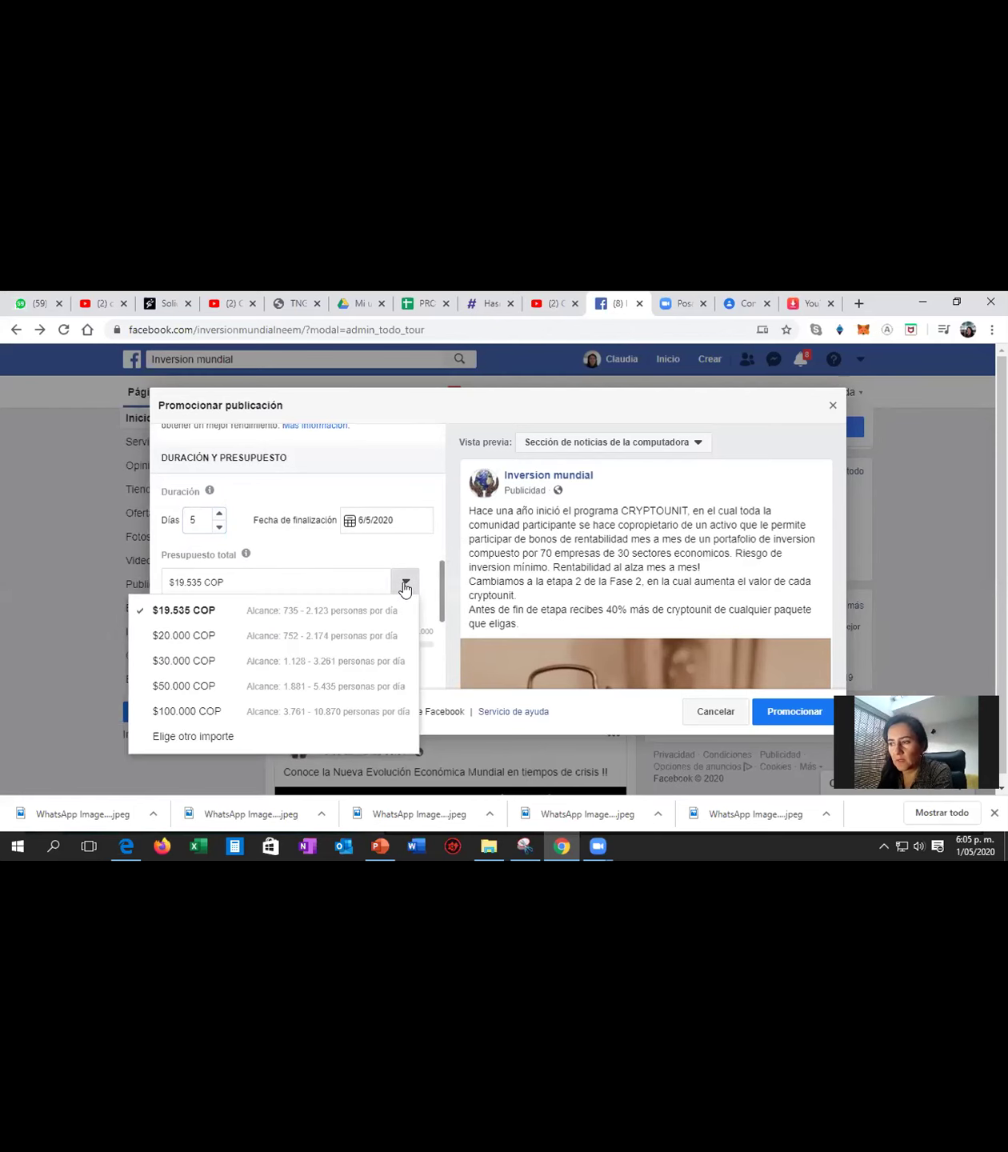
click(406, 583)
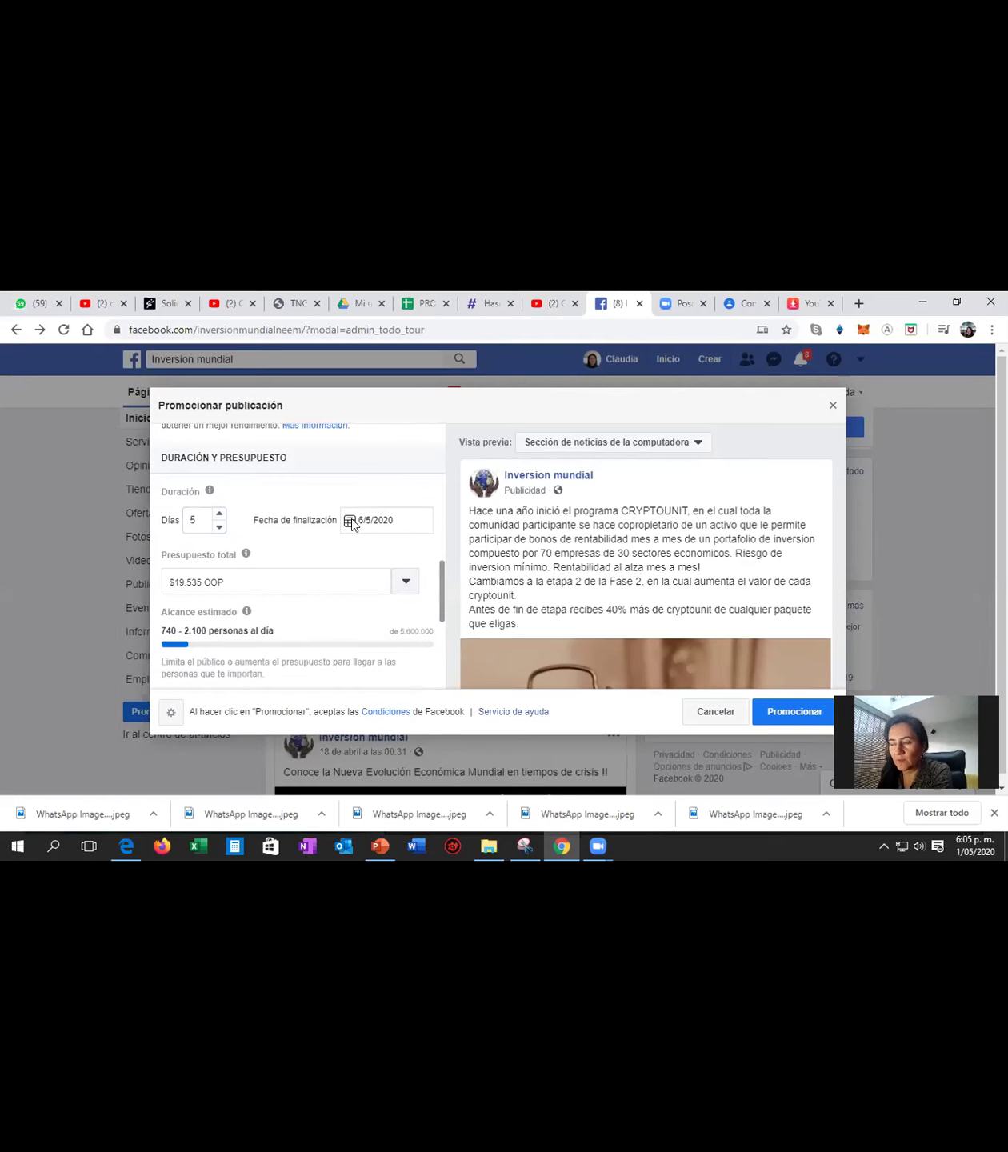
Review the promotion's estimated reach, daily spend and payment breakdown, and cancel the post promotion.
scroll(359, 560, down, 2)
scroll(350, 604, up, 1)
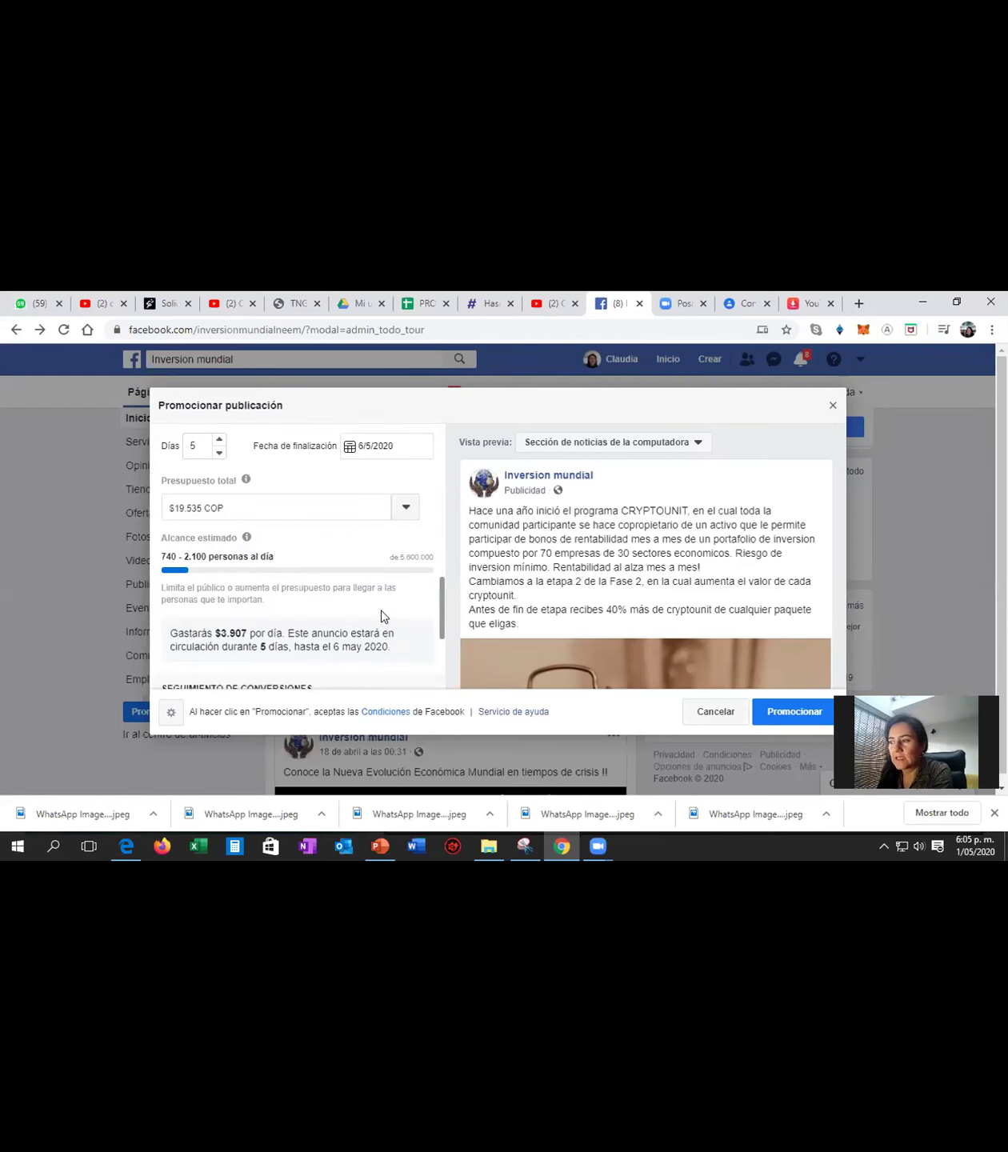
scroll(381, 615, down, 3)
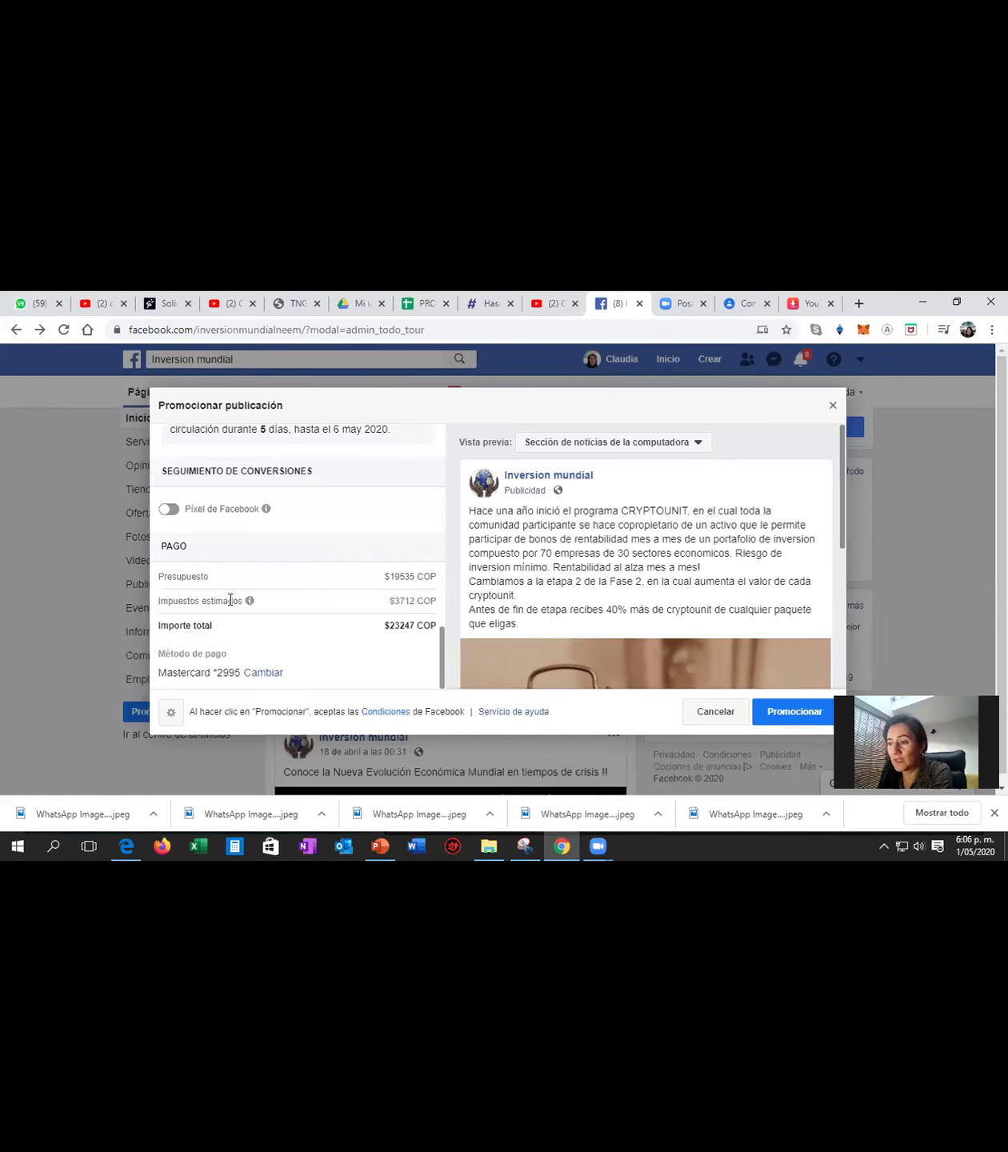
click(695, 711)
click(509, 578)
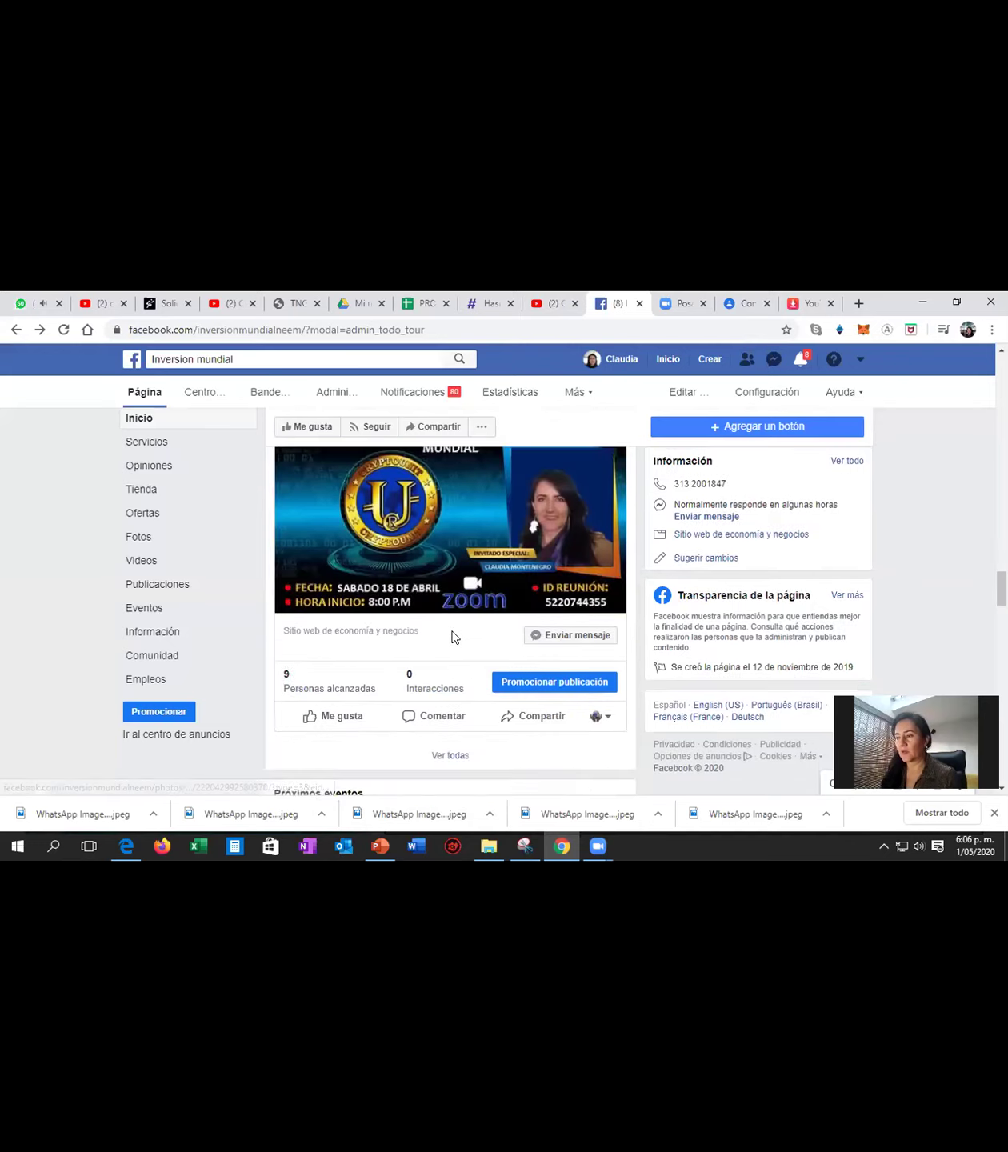
Leave the Inversion mundial page for the Facebook home feed and look over its content.
scroll(456, 636, up, 10)
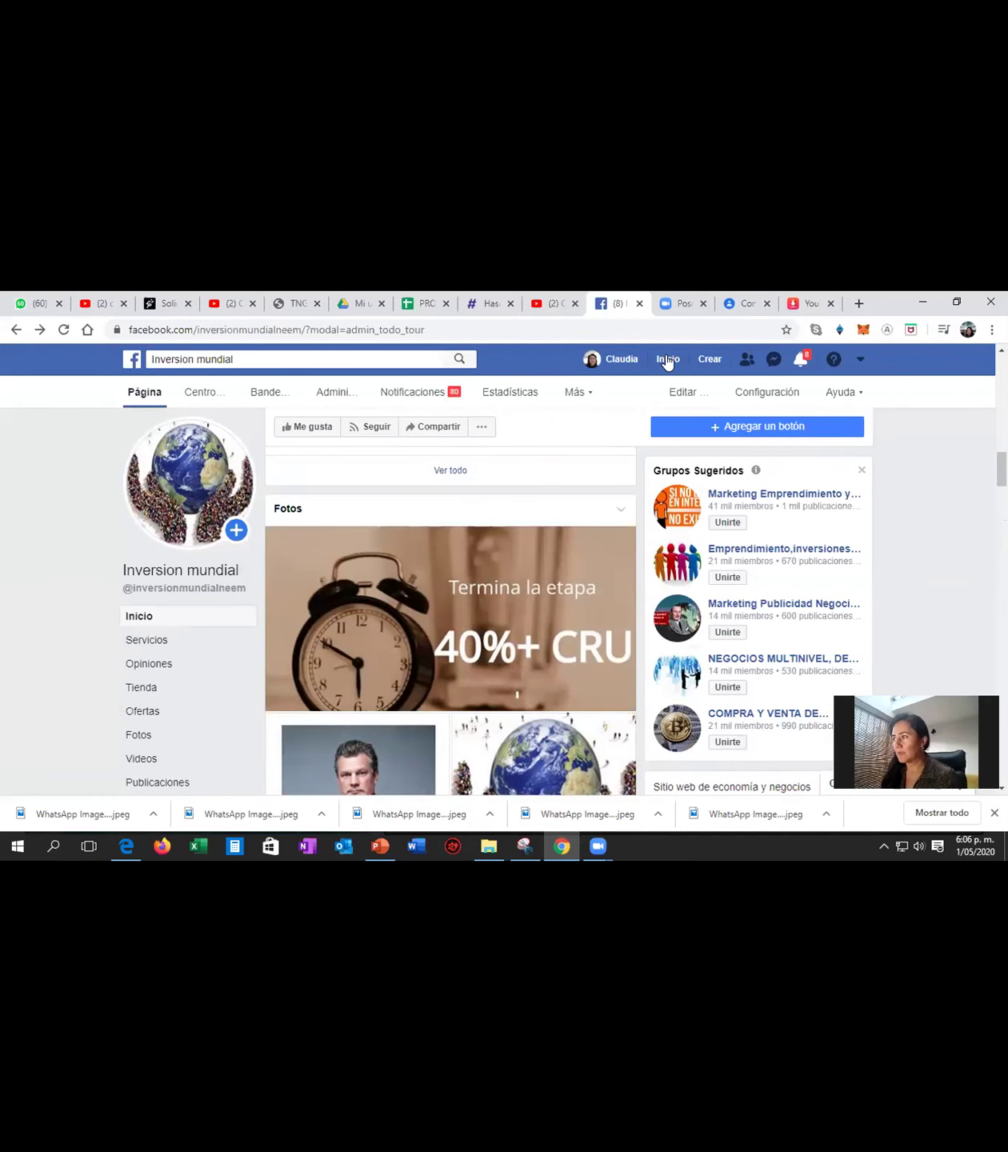
click(668, 359)
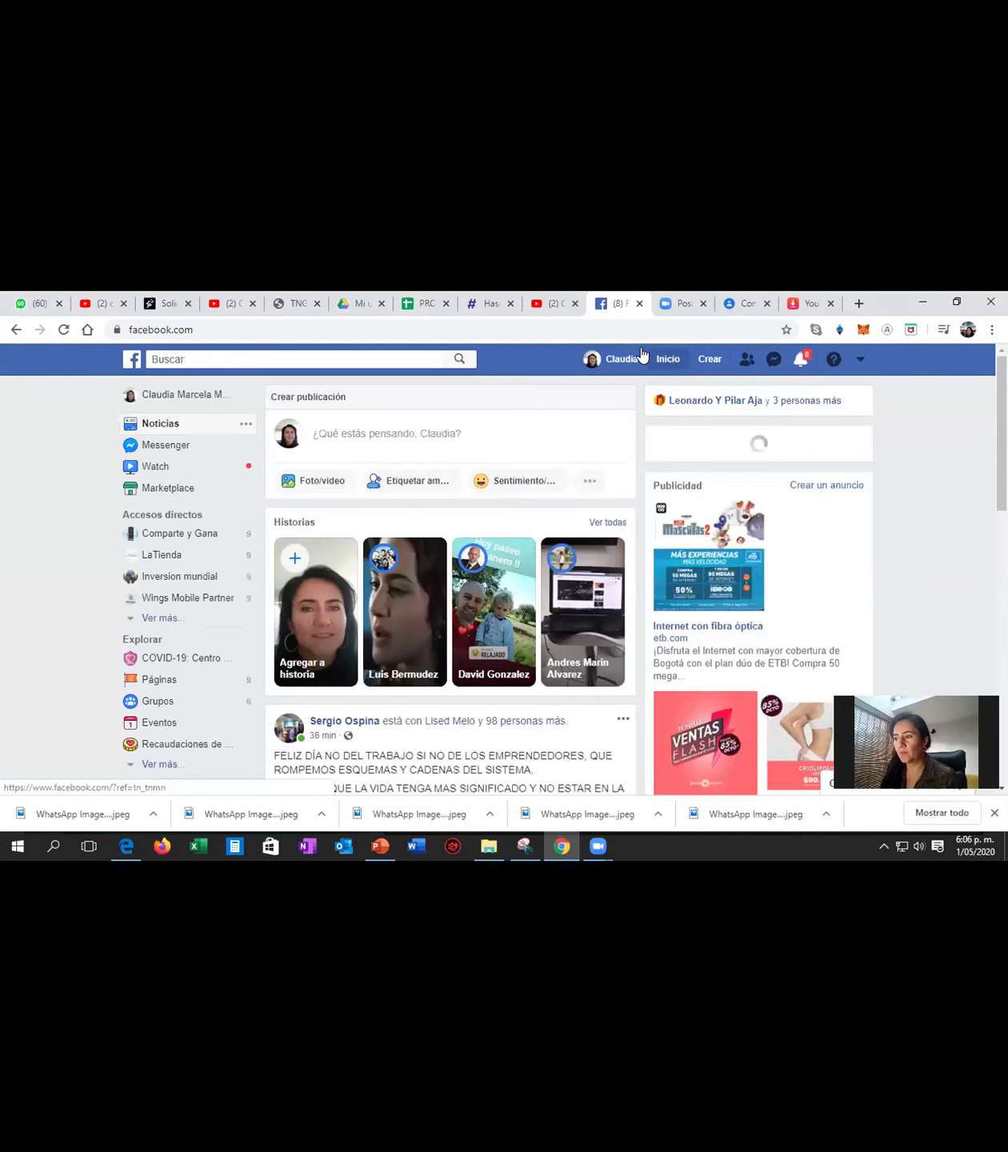
scroll(296, 507, down, 4)
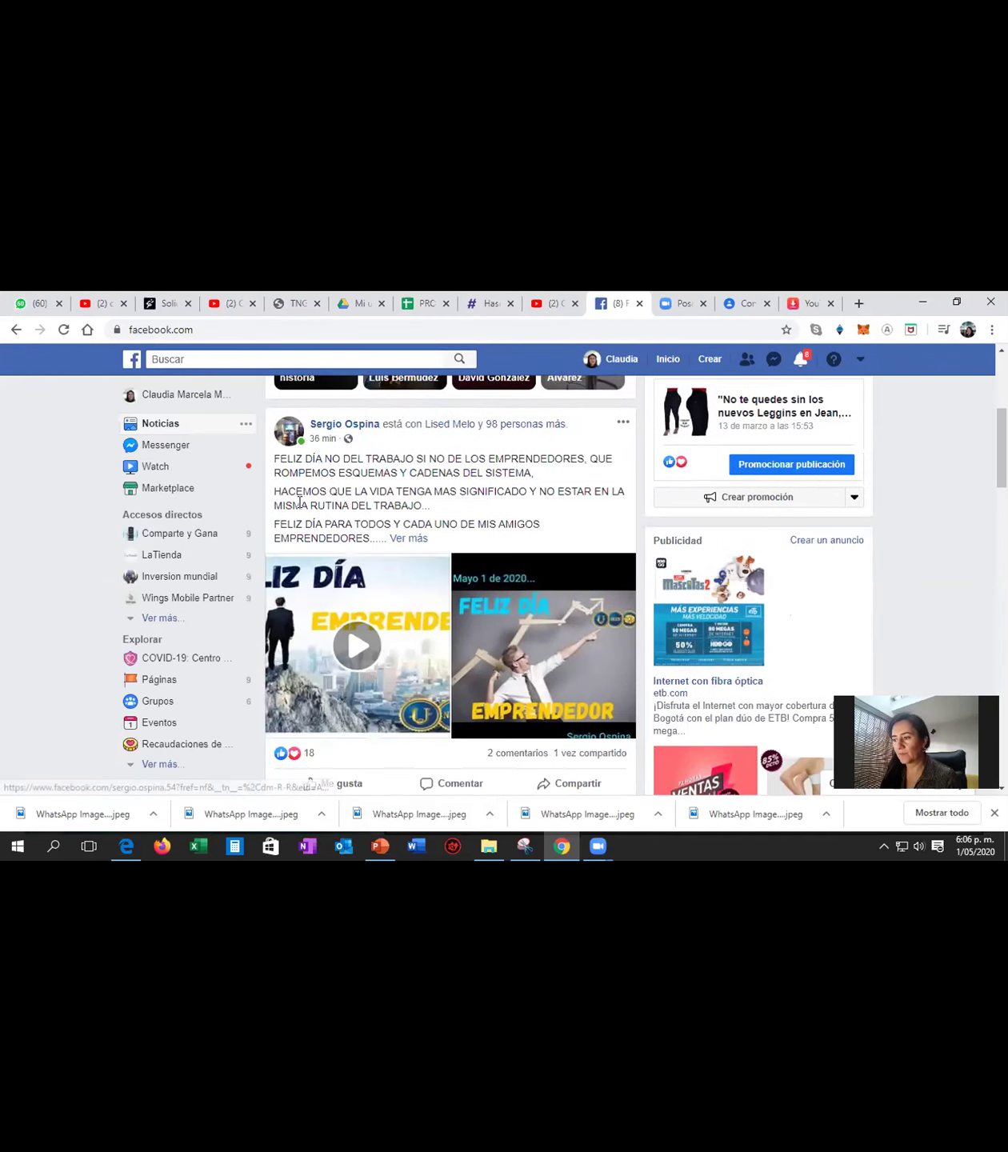
scroll(298, 502, up, 4)
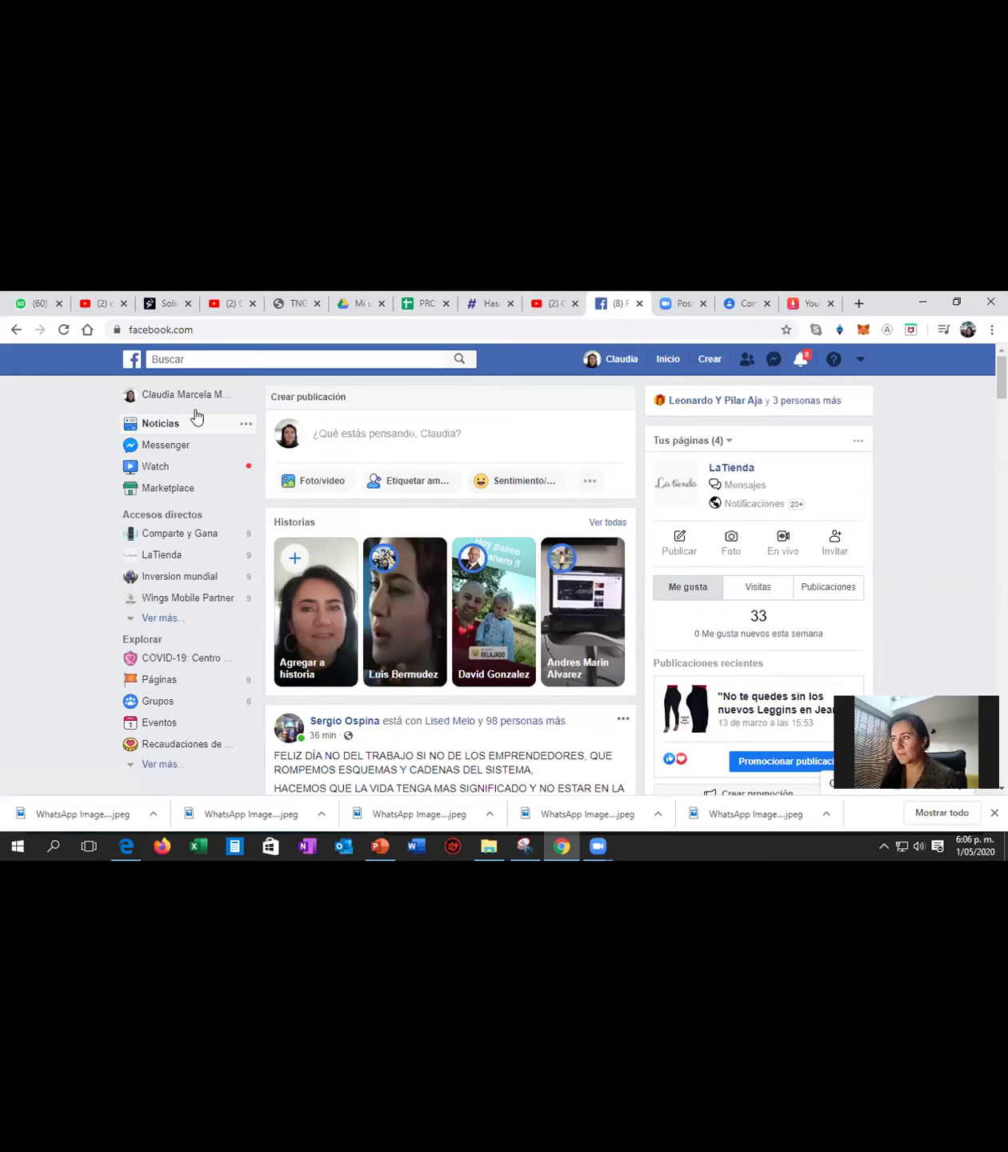
Search Facebook for "negocios digitales" and like the second page named Negocios Digitales in the results.
click(200, 358)
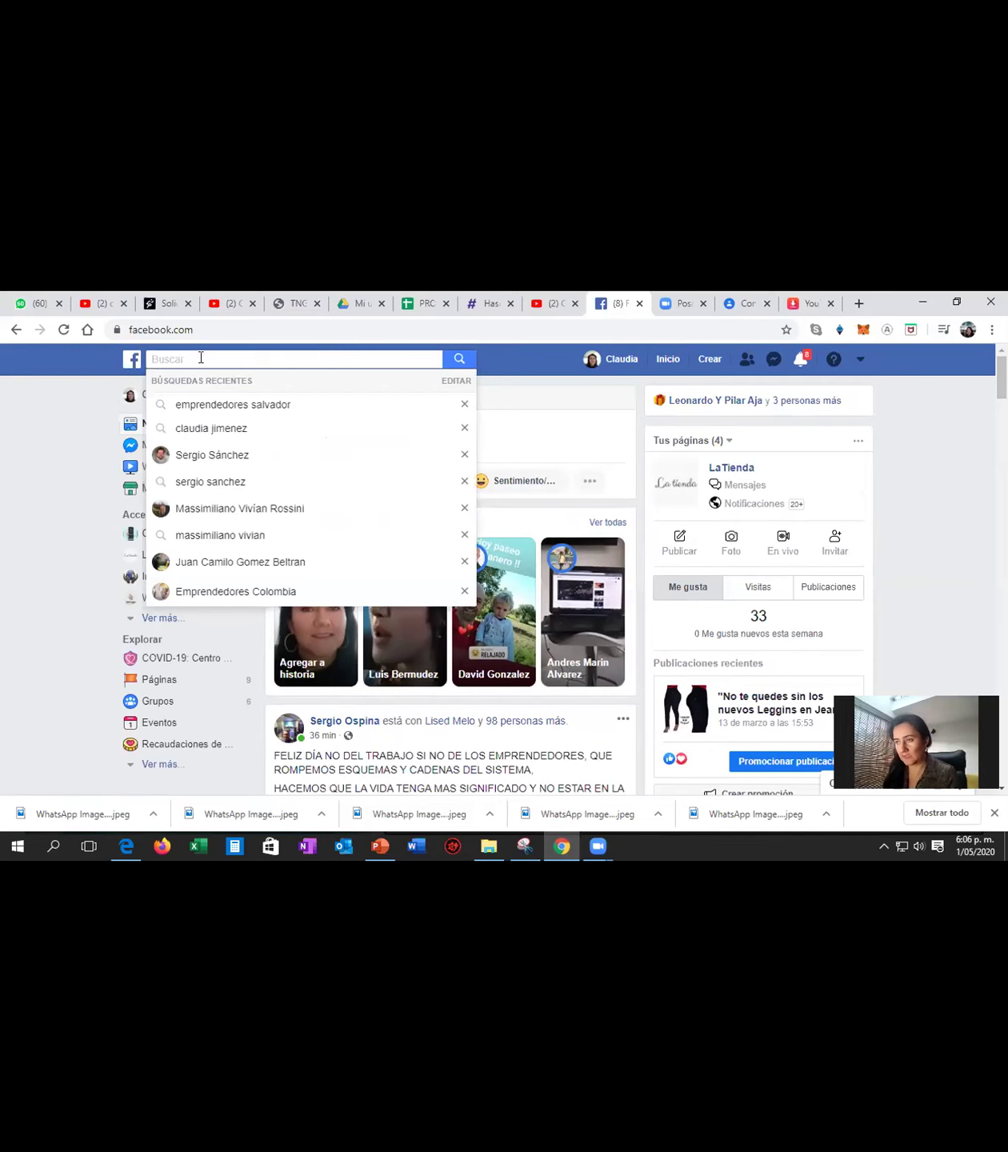
text(negocios did)
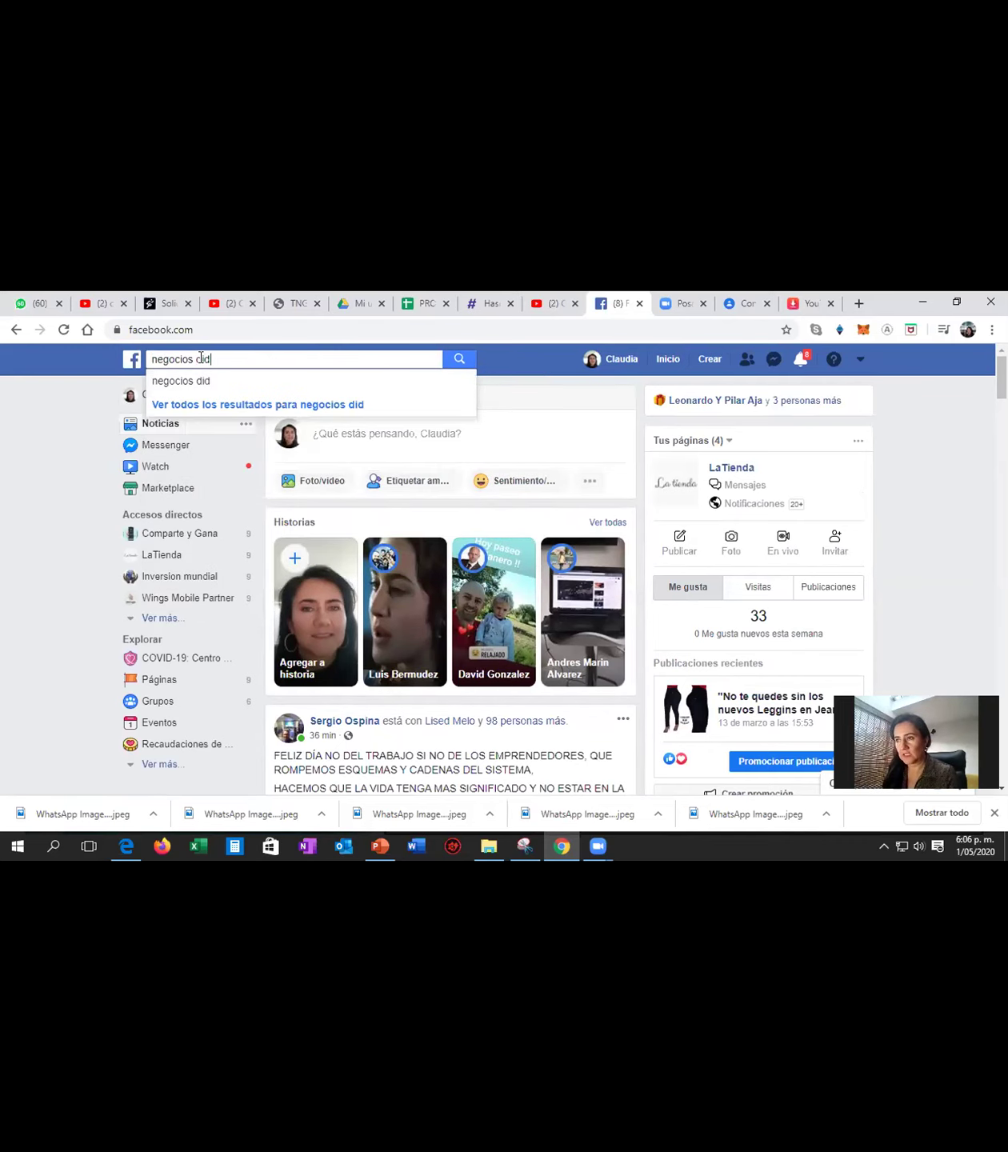
key(BackSpace)
text(gitales)
key(Return)
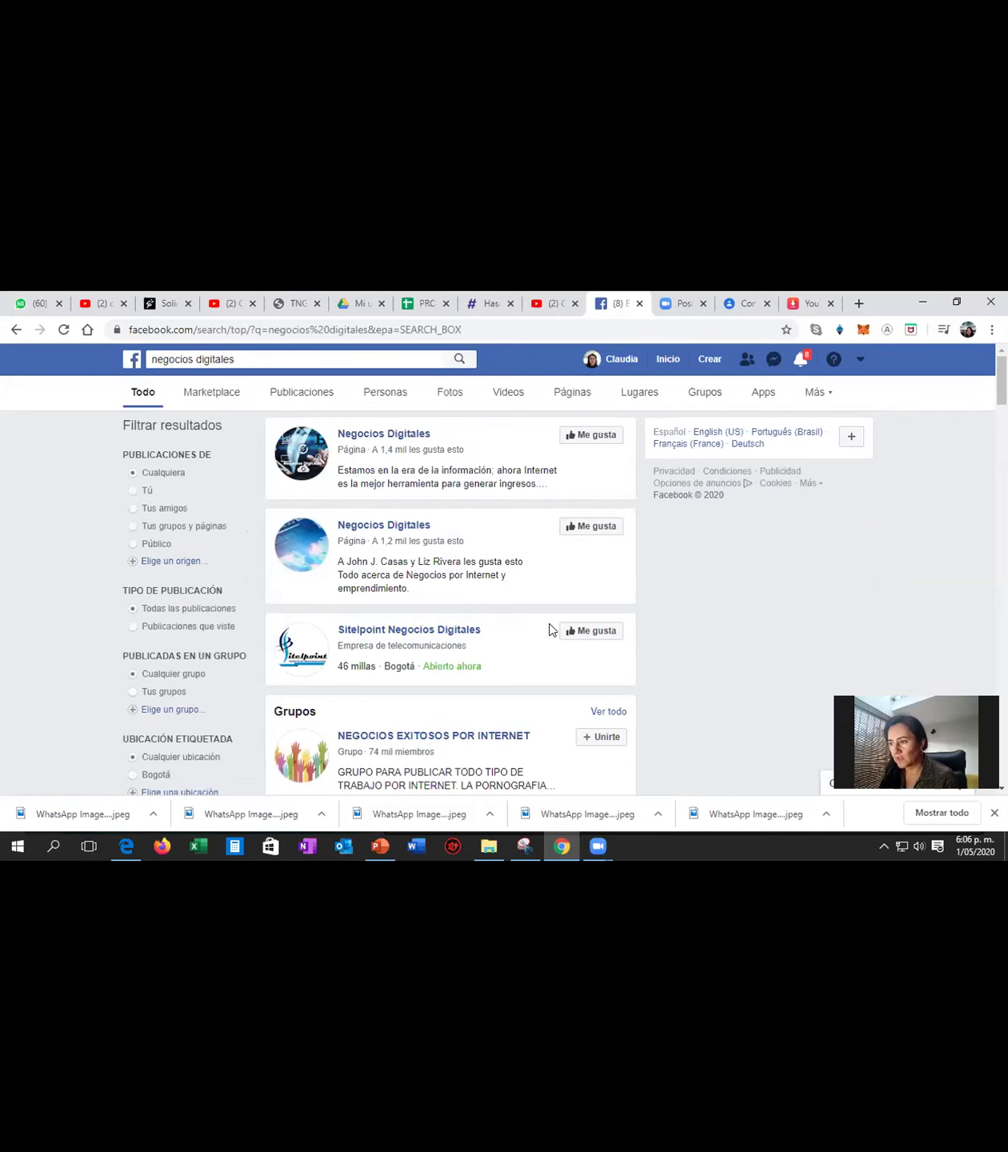
click(588, 529)
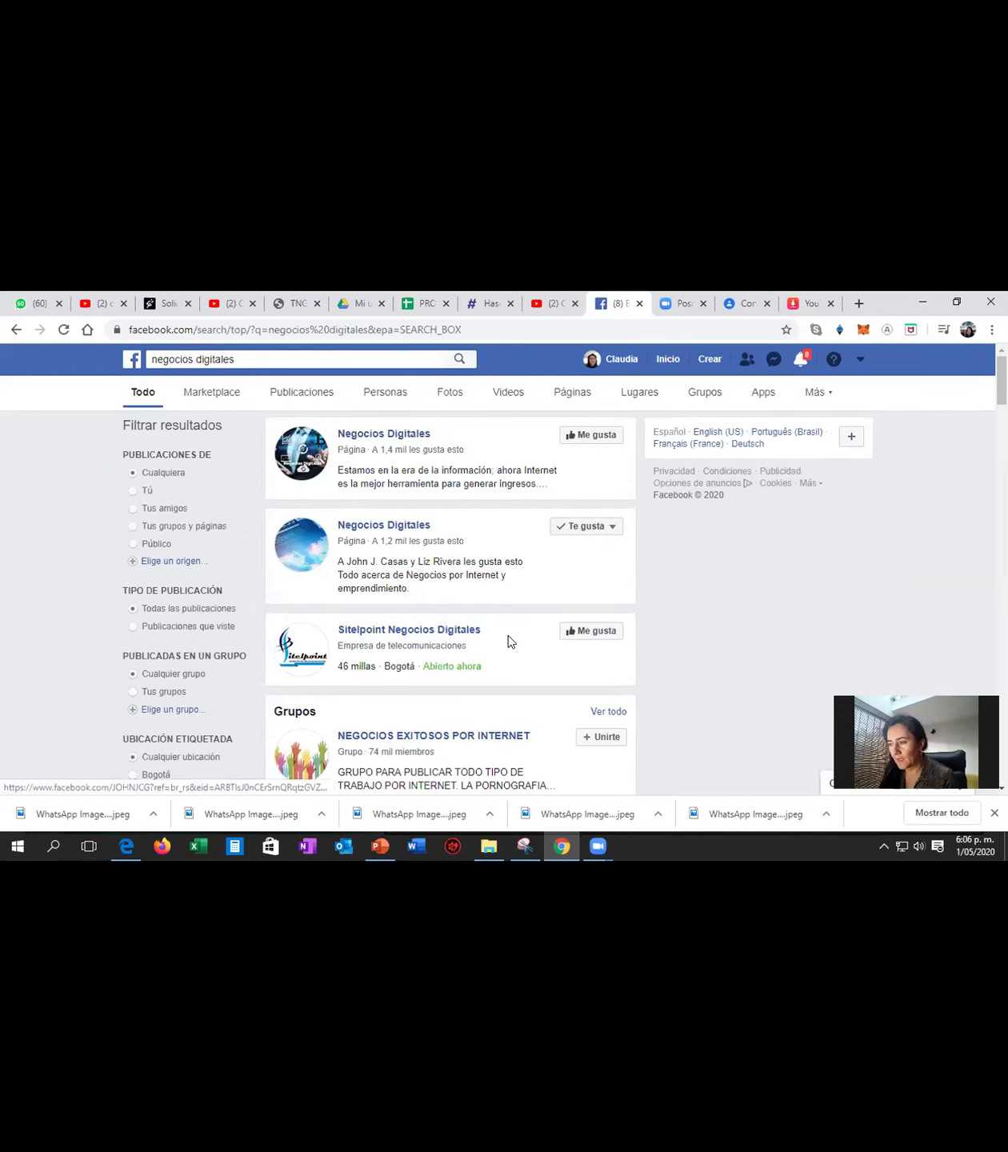
Join the group Marketing Emprendimiento y negocios On-Line as the Inversion mundial page and look over the remaining search results.
scroll(509, 640, down, 3)
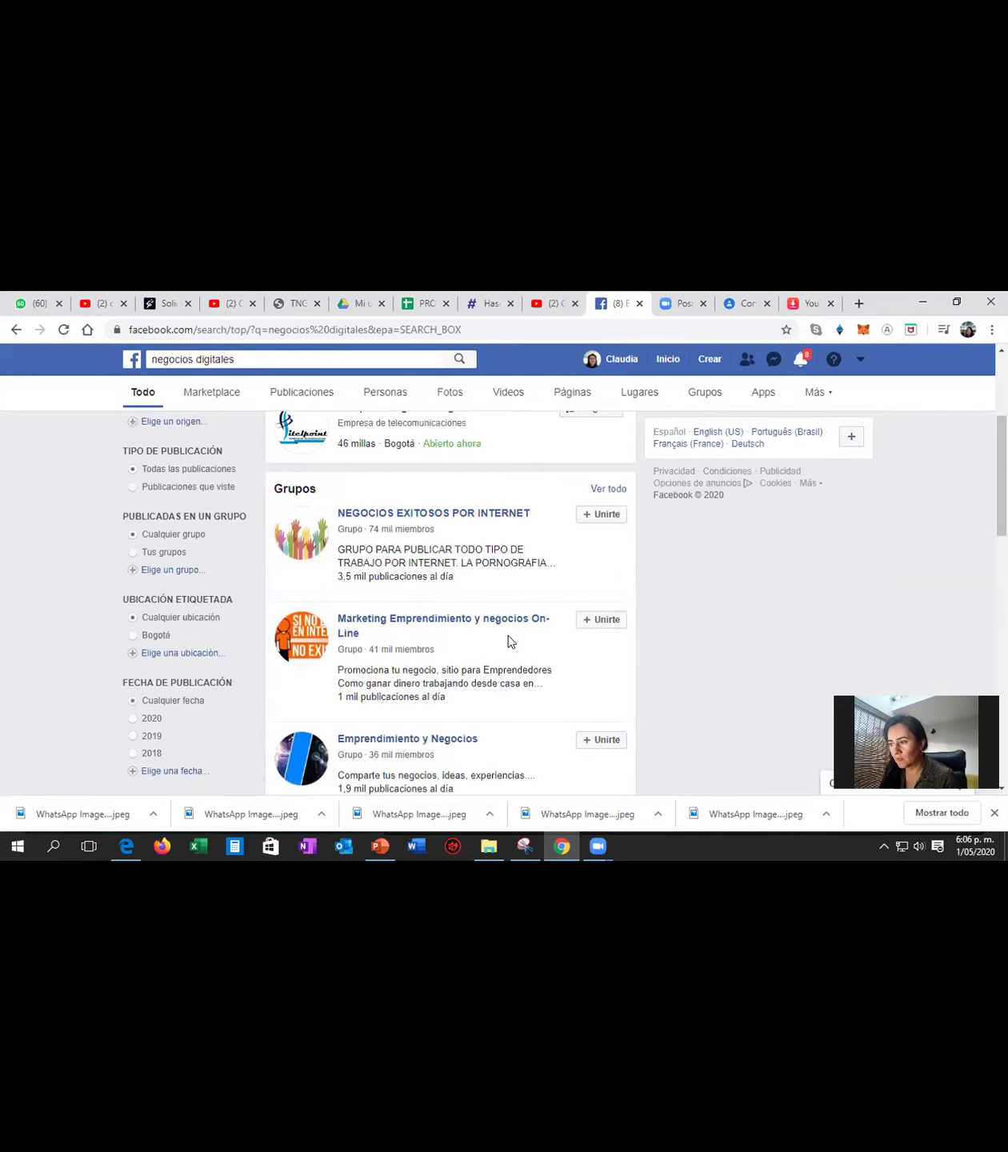
click(601, 623)
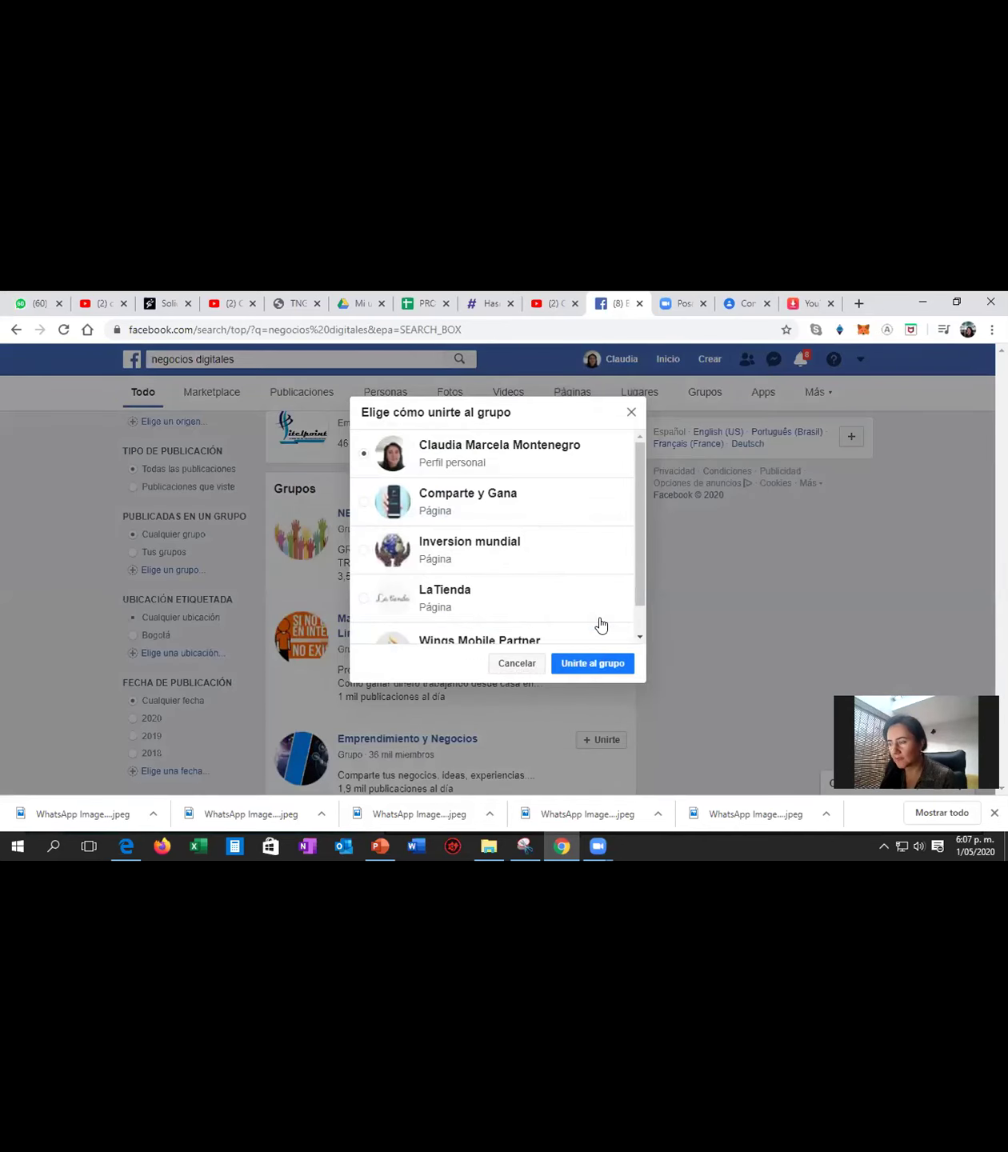
click(364, 551)
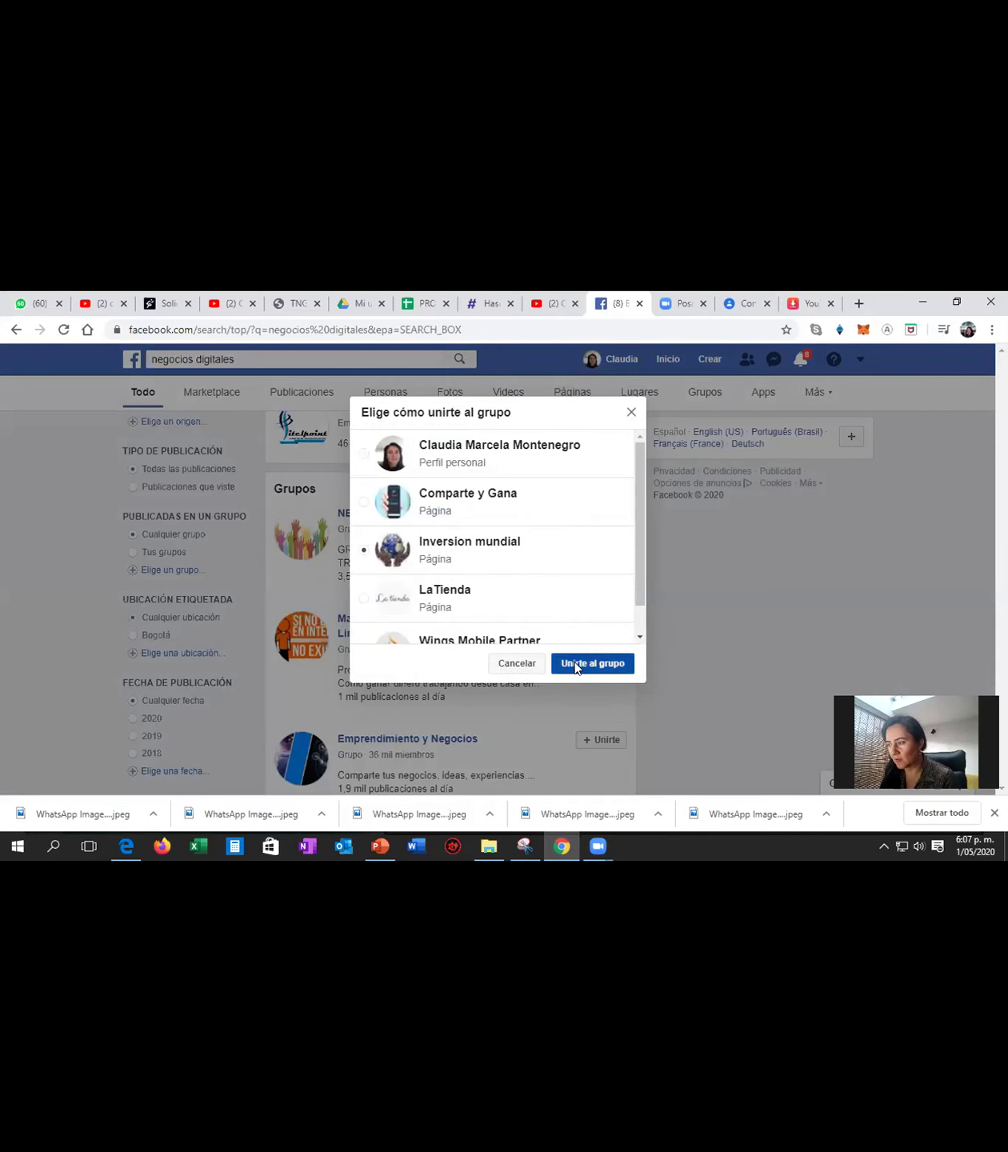
click(576, 666)
scroll(410, 654, down, 10)
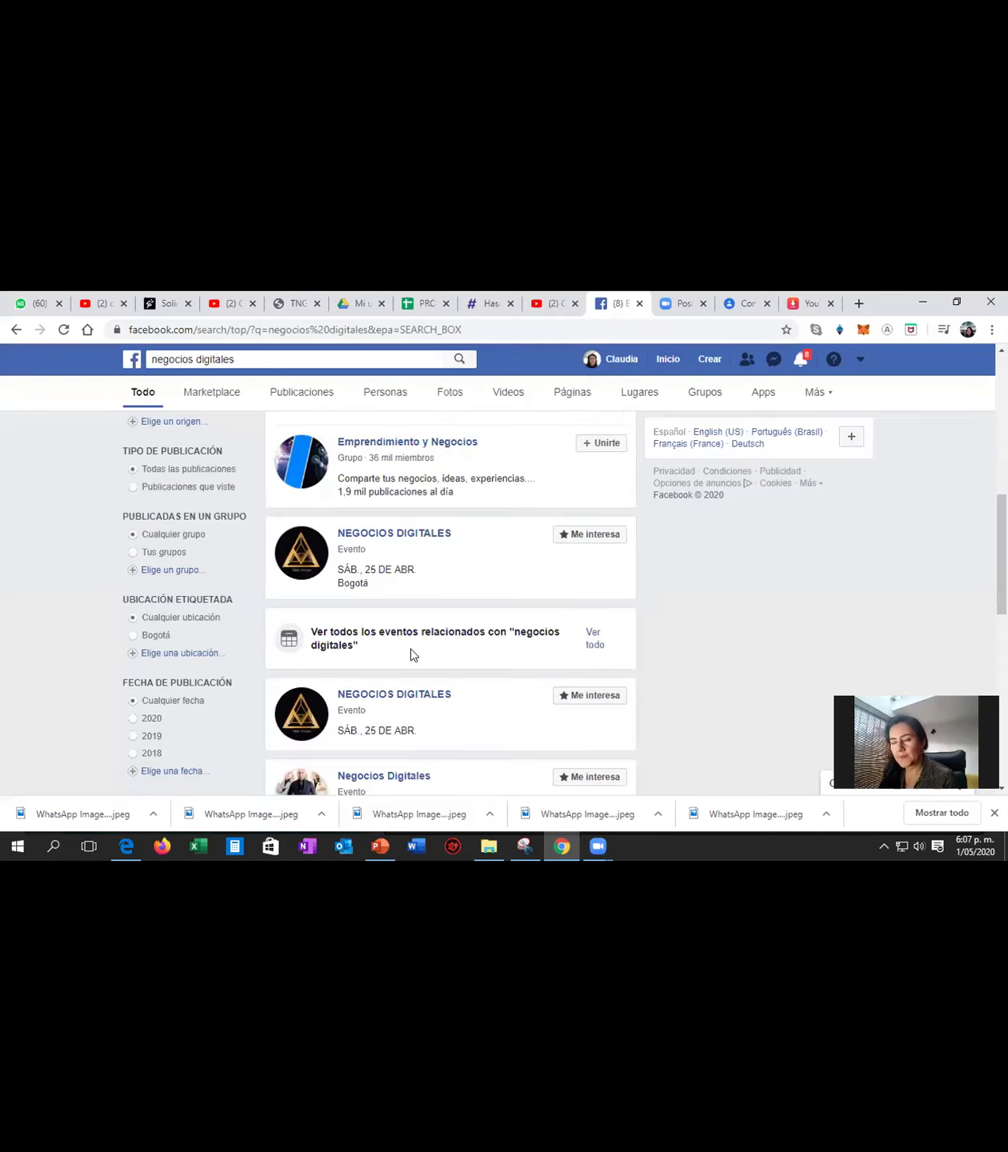
scroll(410, 654, down, 3)
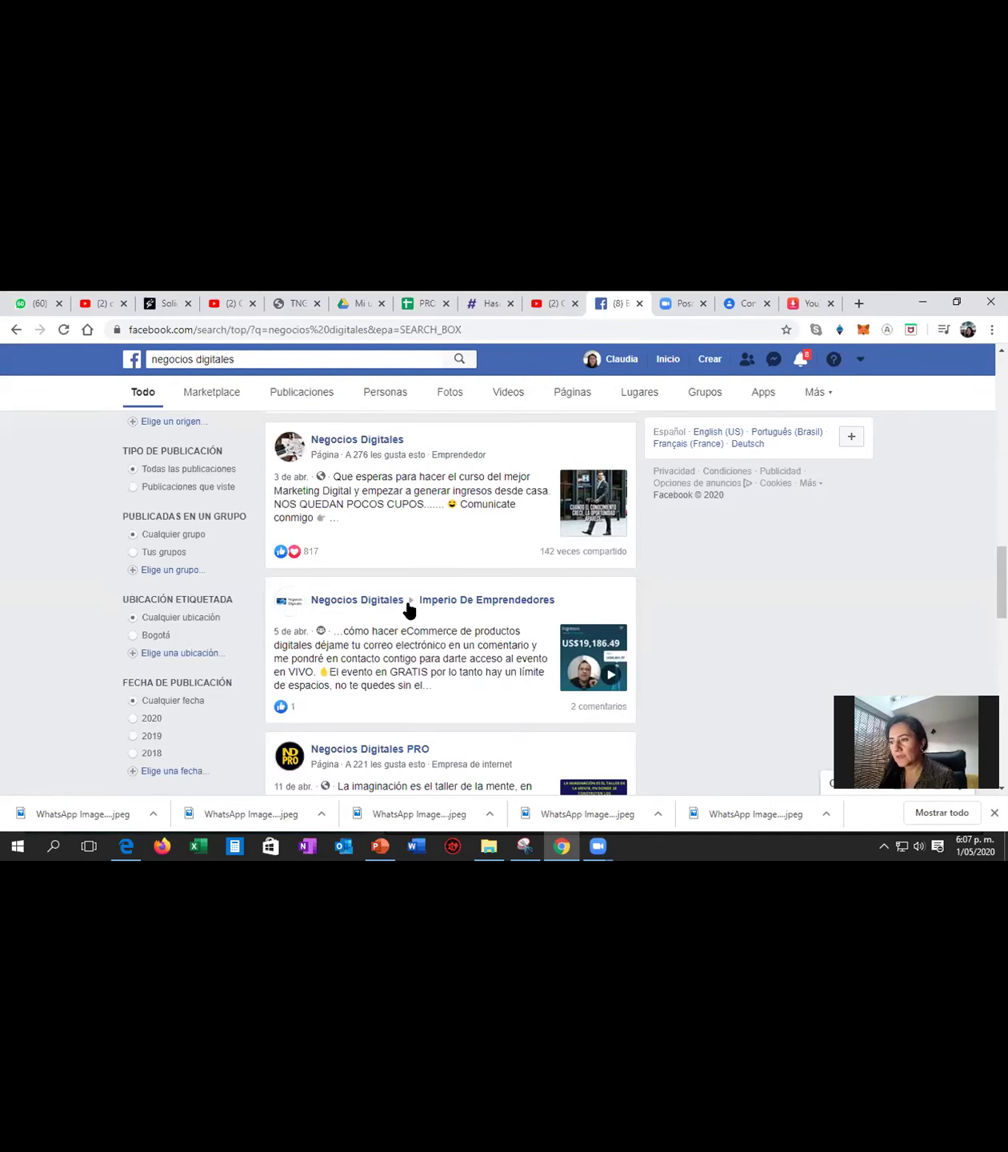
scroll(408, 608, up, 15)
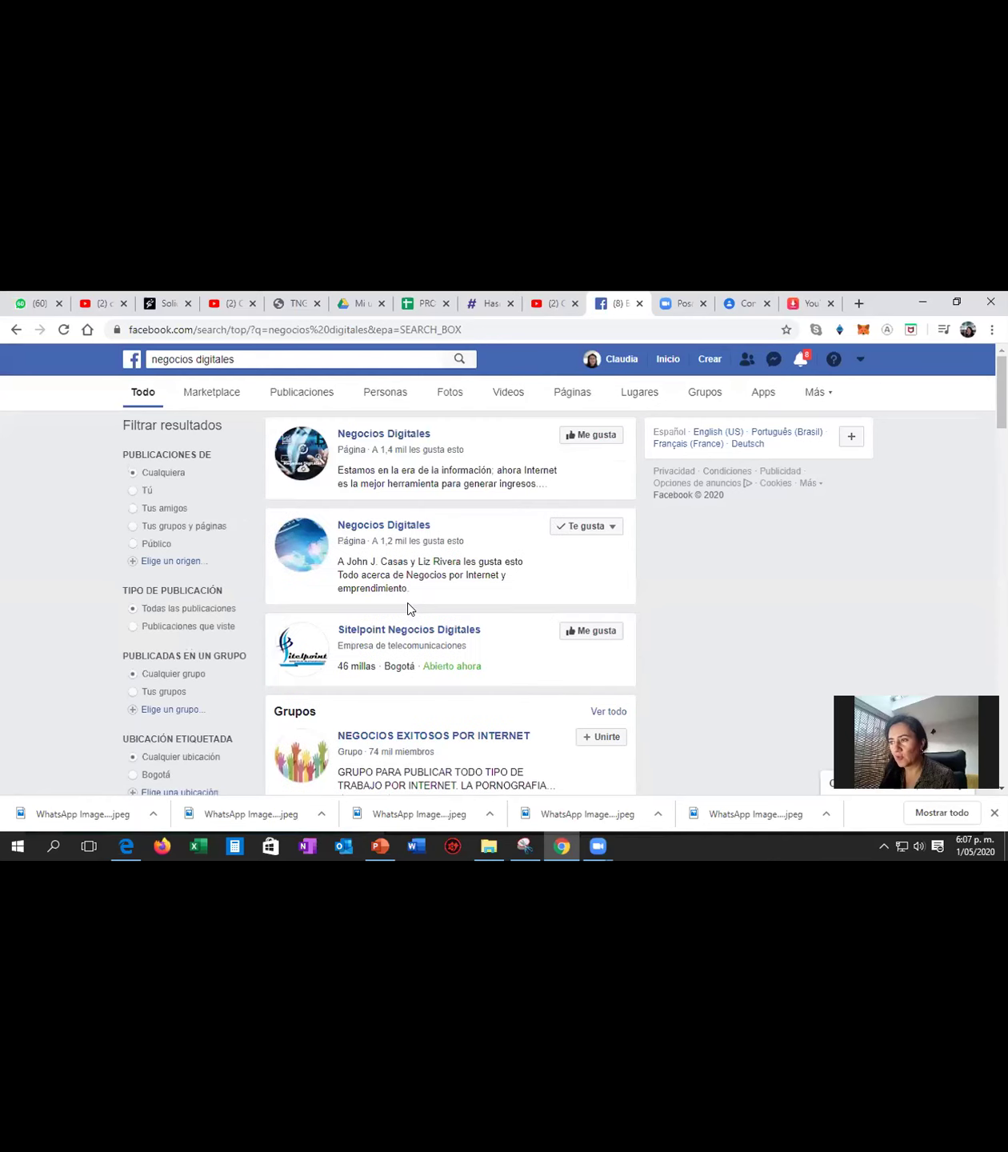
Leave the search results for the personal profile and look over its details, photos, friends and published posts.
click(668, 359)
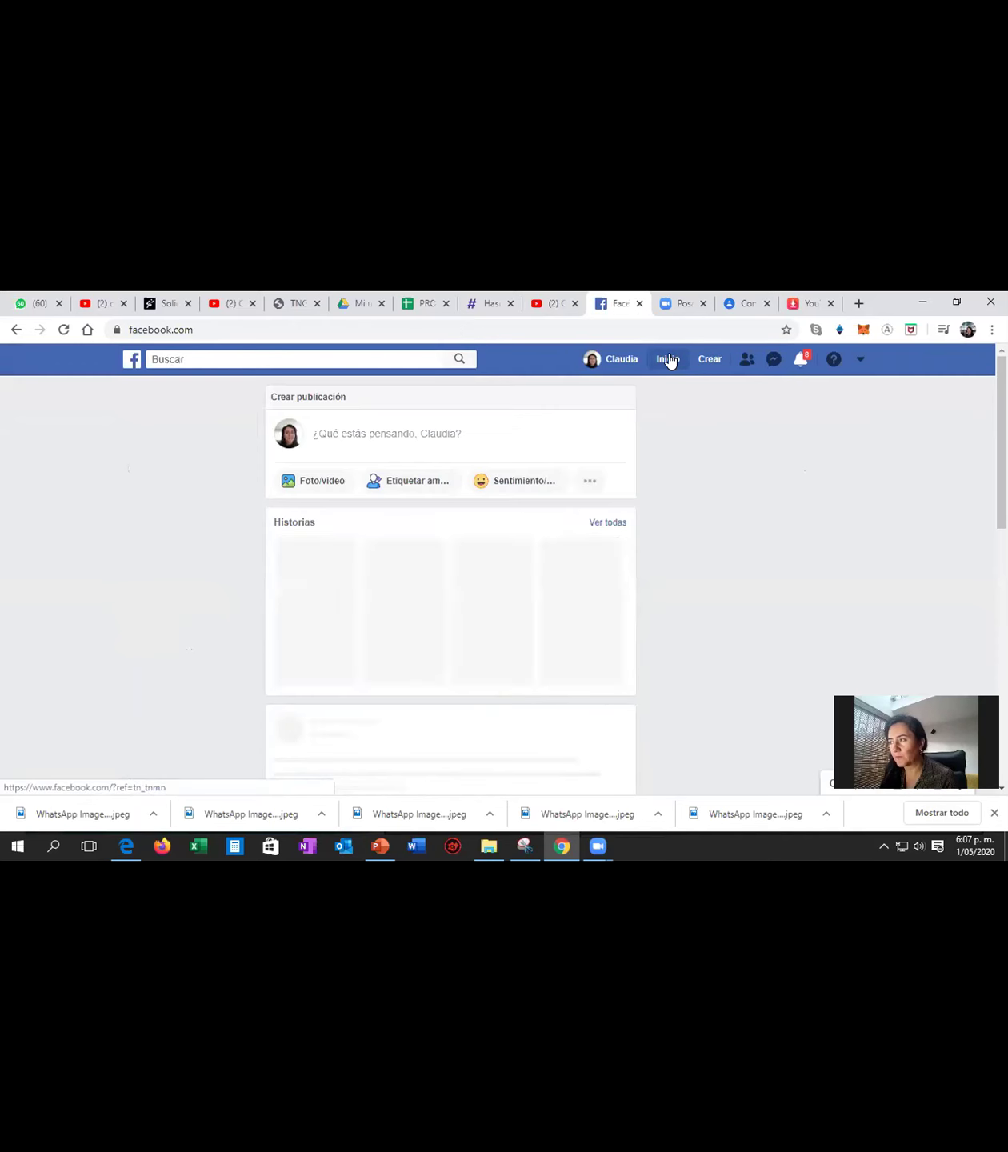
click(615, 361)
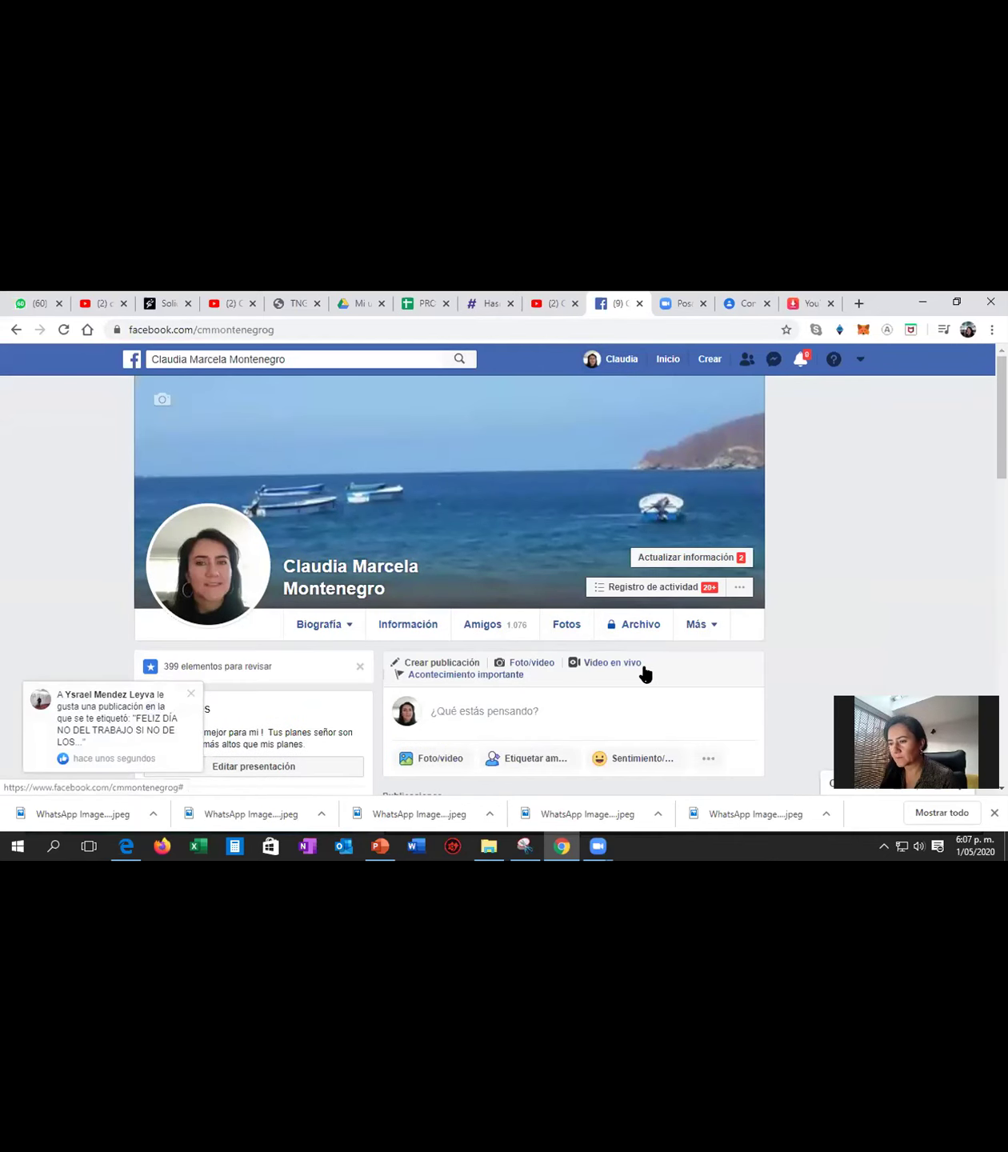
scroll(645, 674, down, 4)
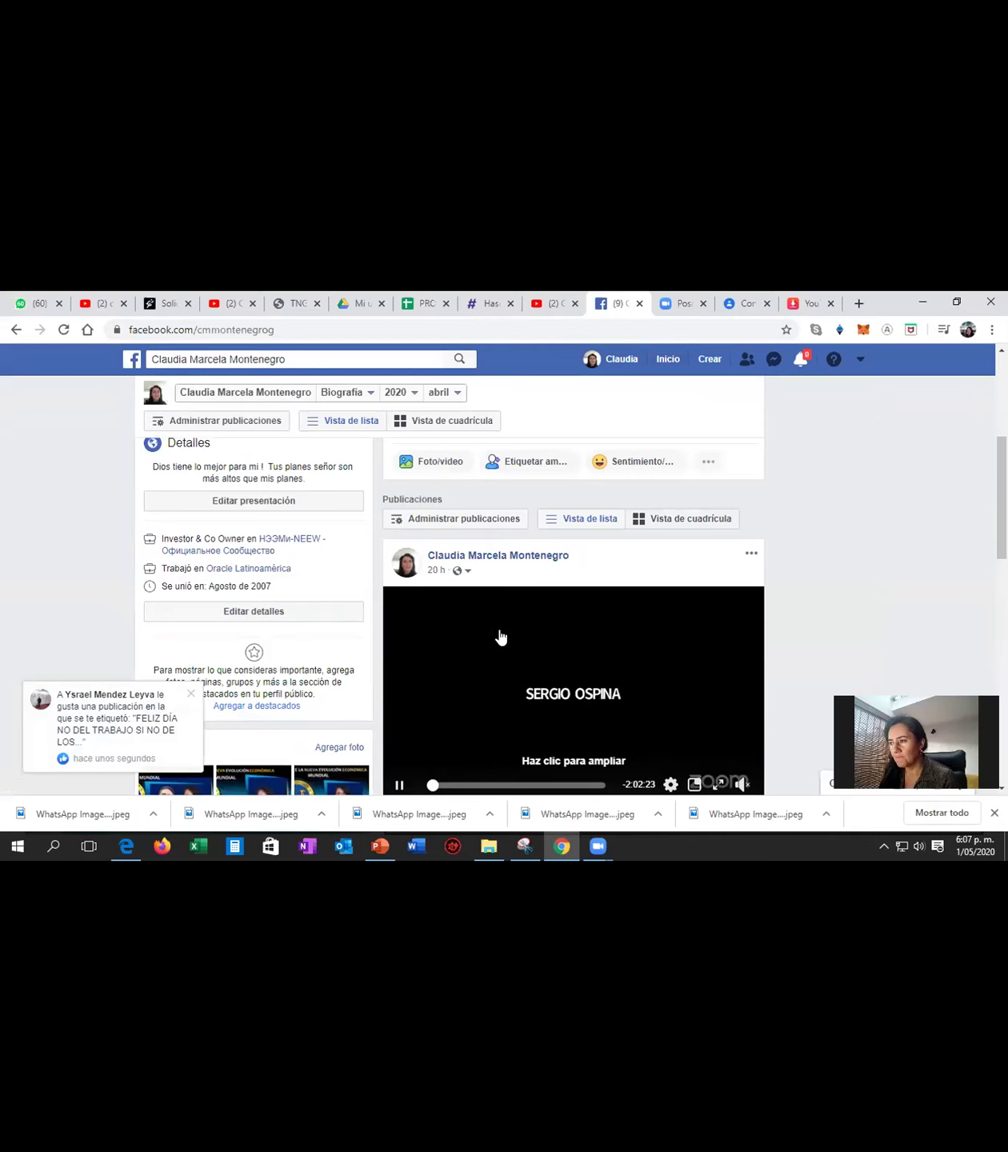
scroll(499, 637, down, 6)
scroll(499, 637, down, 5)
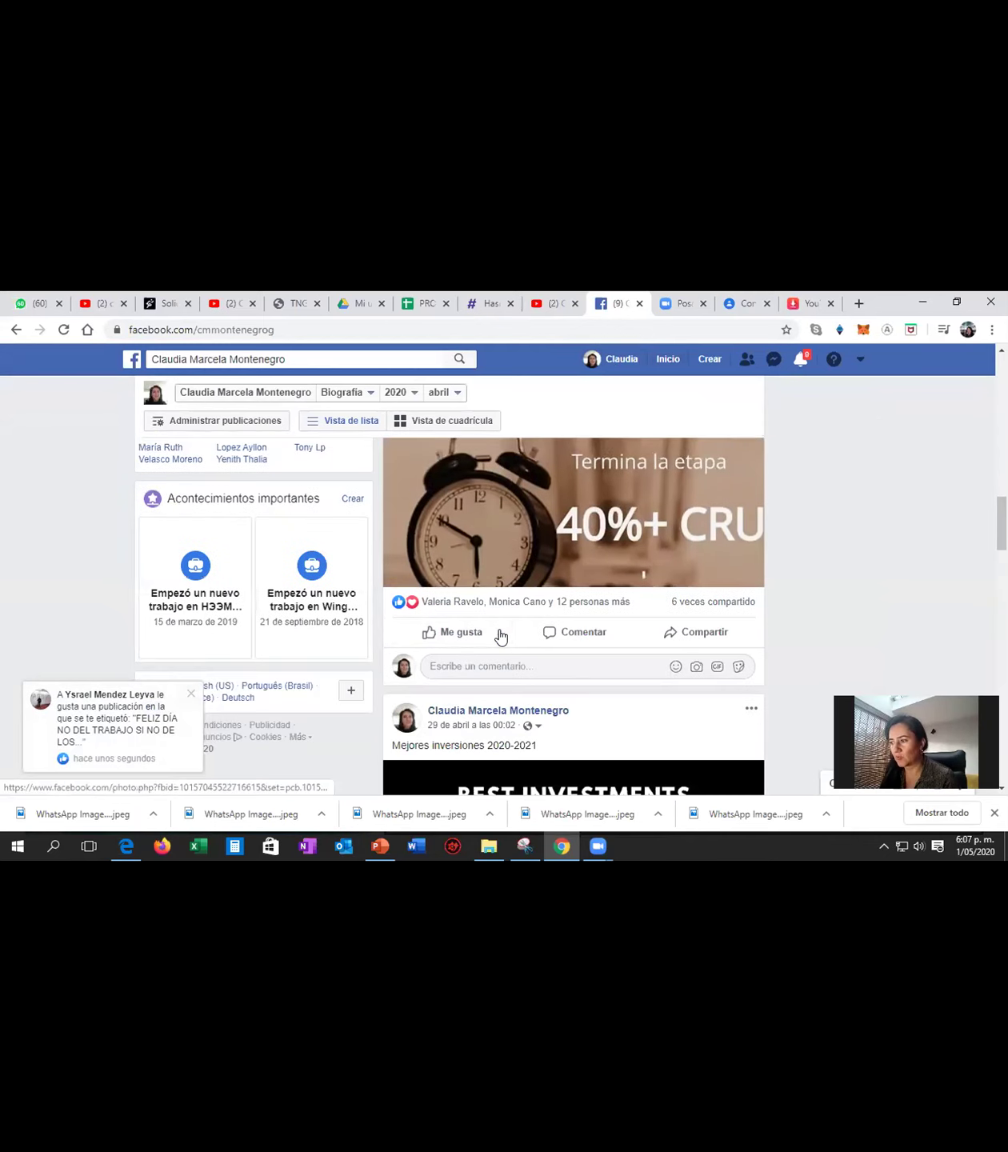
scroll(500, 636, up, 7)
scroll(500, 635, up, 10)
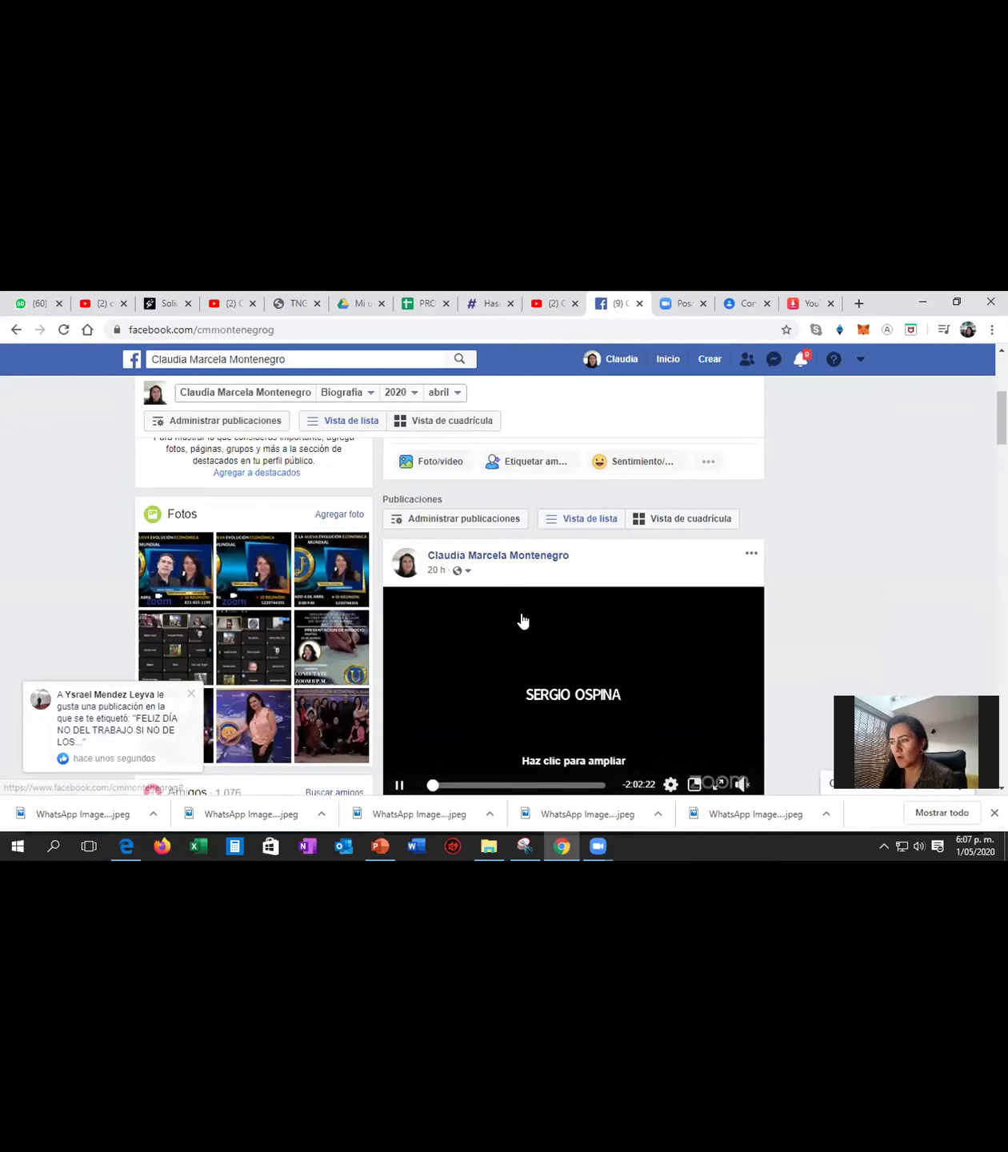
click(697, 625)
click(697, 625)
click(698, 624)
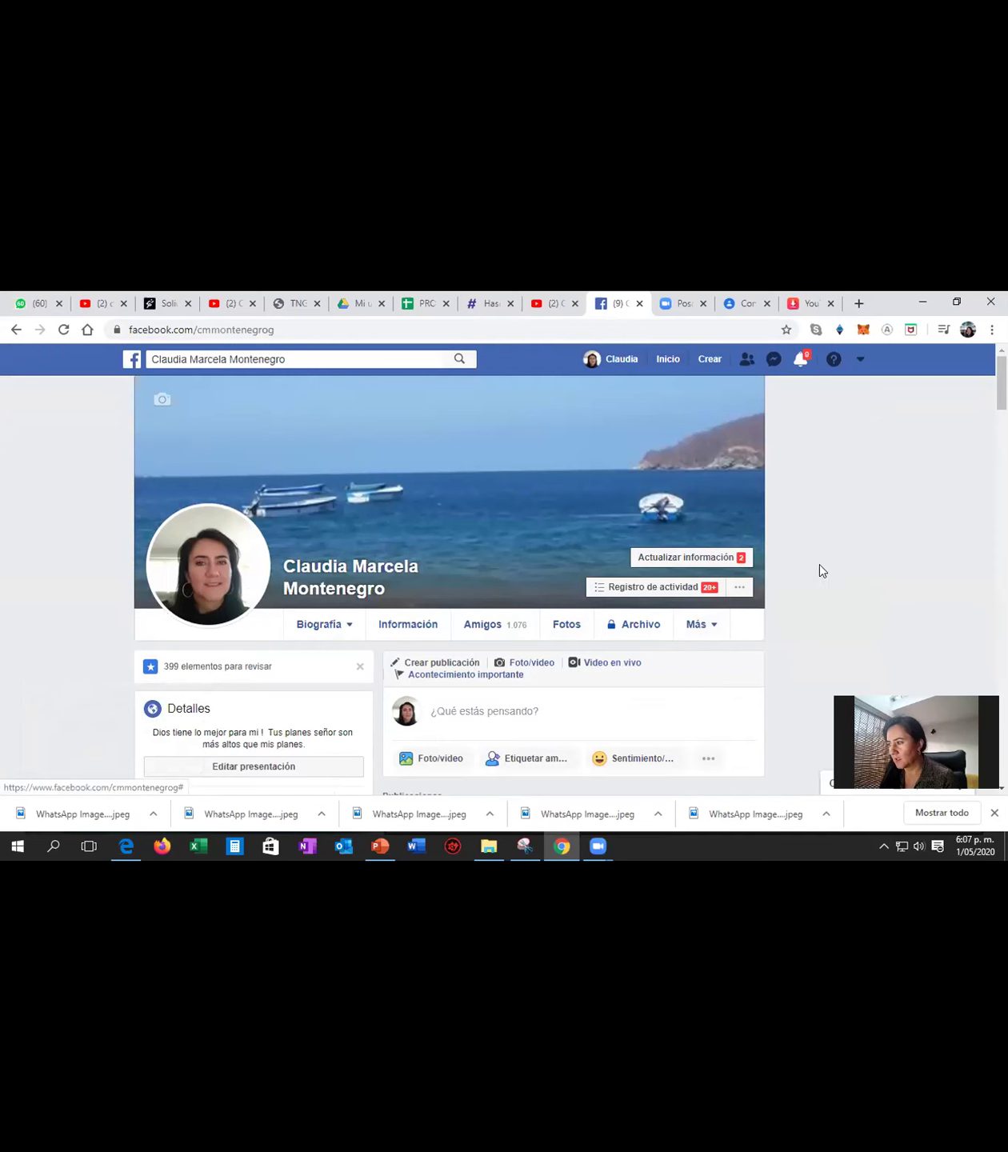
scroll(420, 768, down, 4)
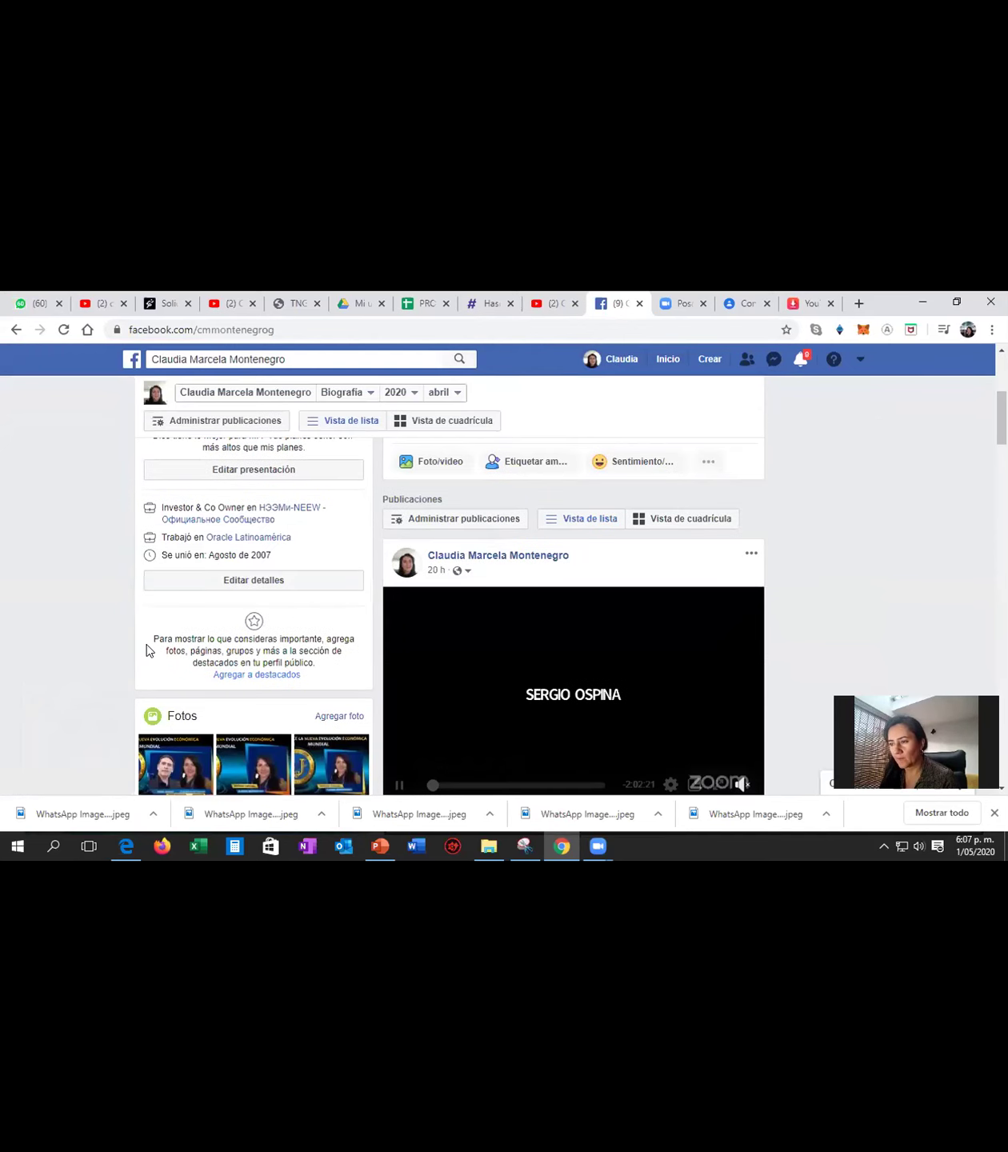
scroll(524, 697, down, 6)
scroll(313, 666, down, 10)
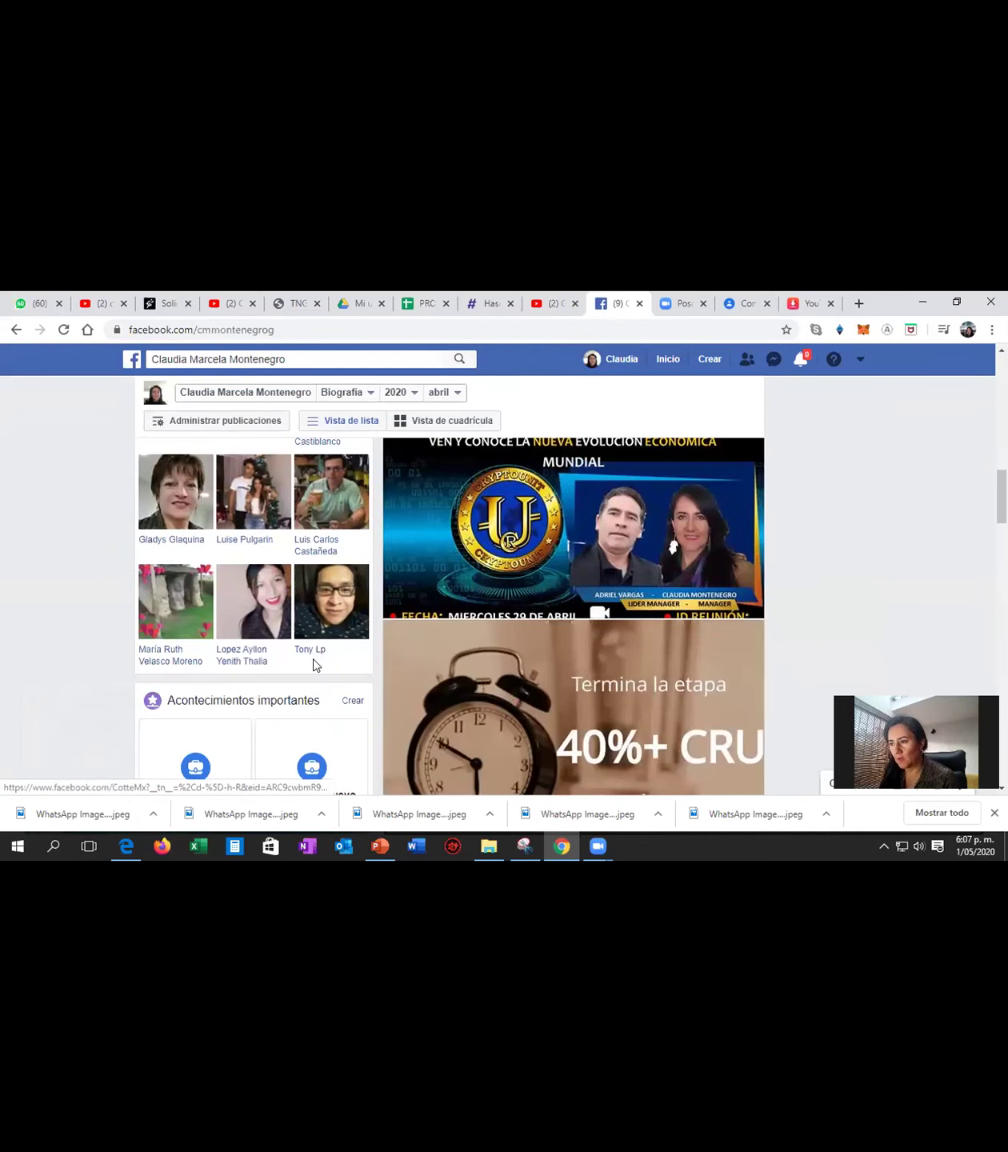
scroll(313, 662, down, 15)
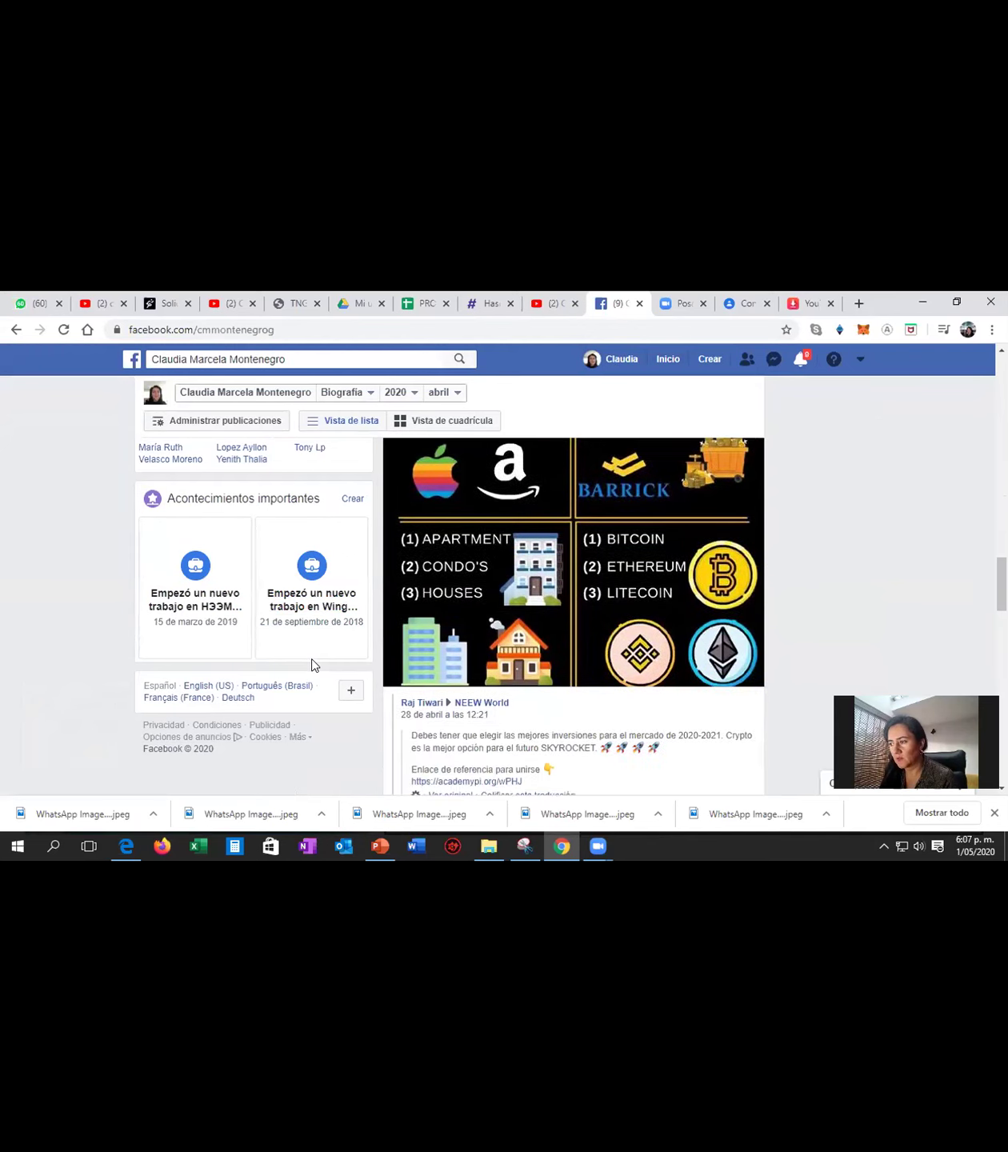
scroll(364, 607, up, 15)
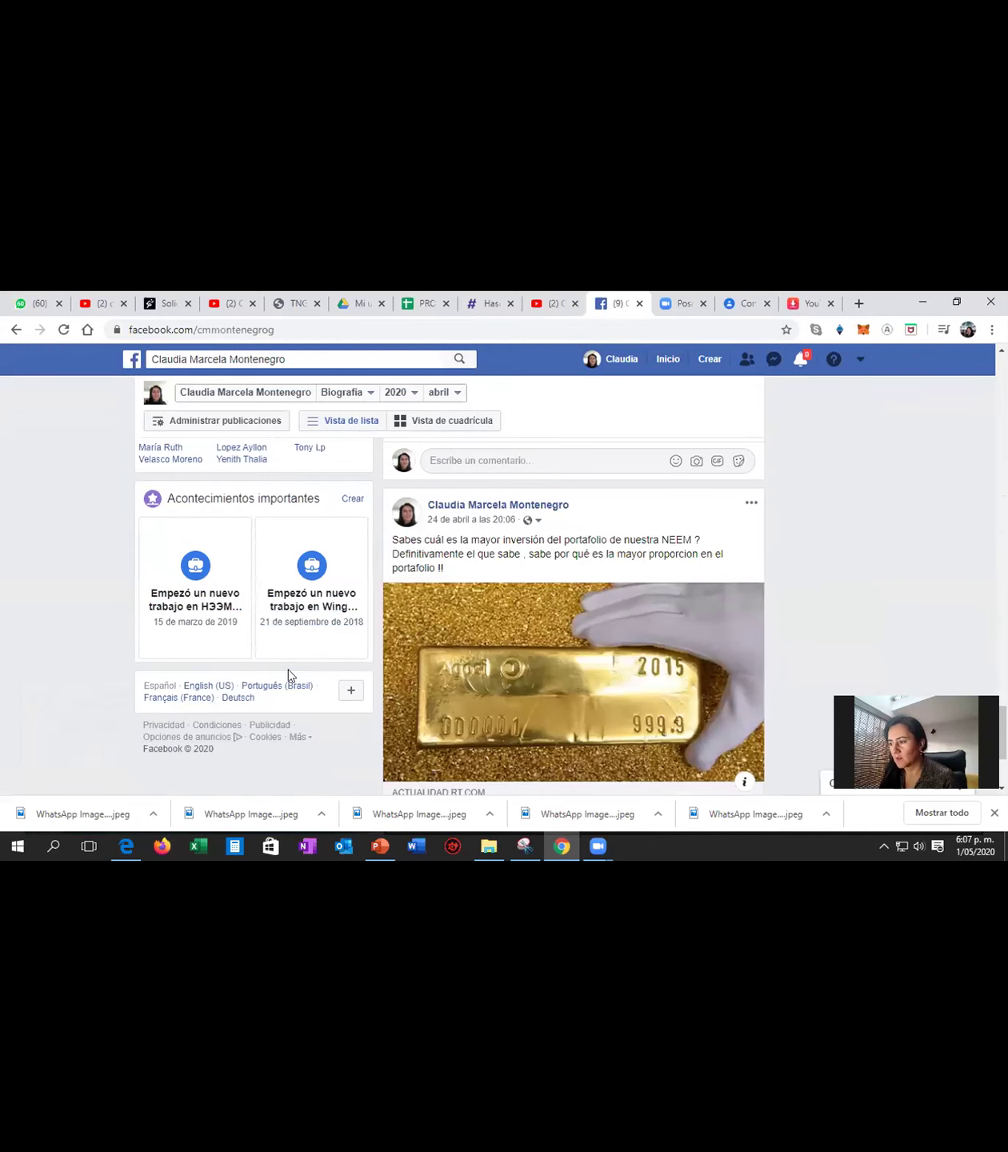
scroll(365, 607, up, 20)
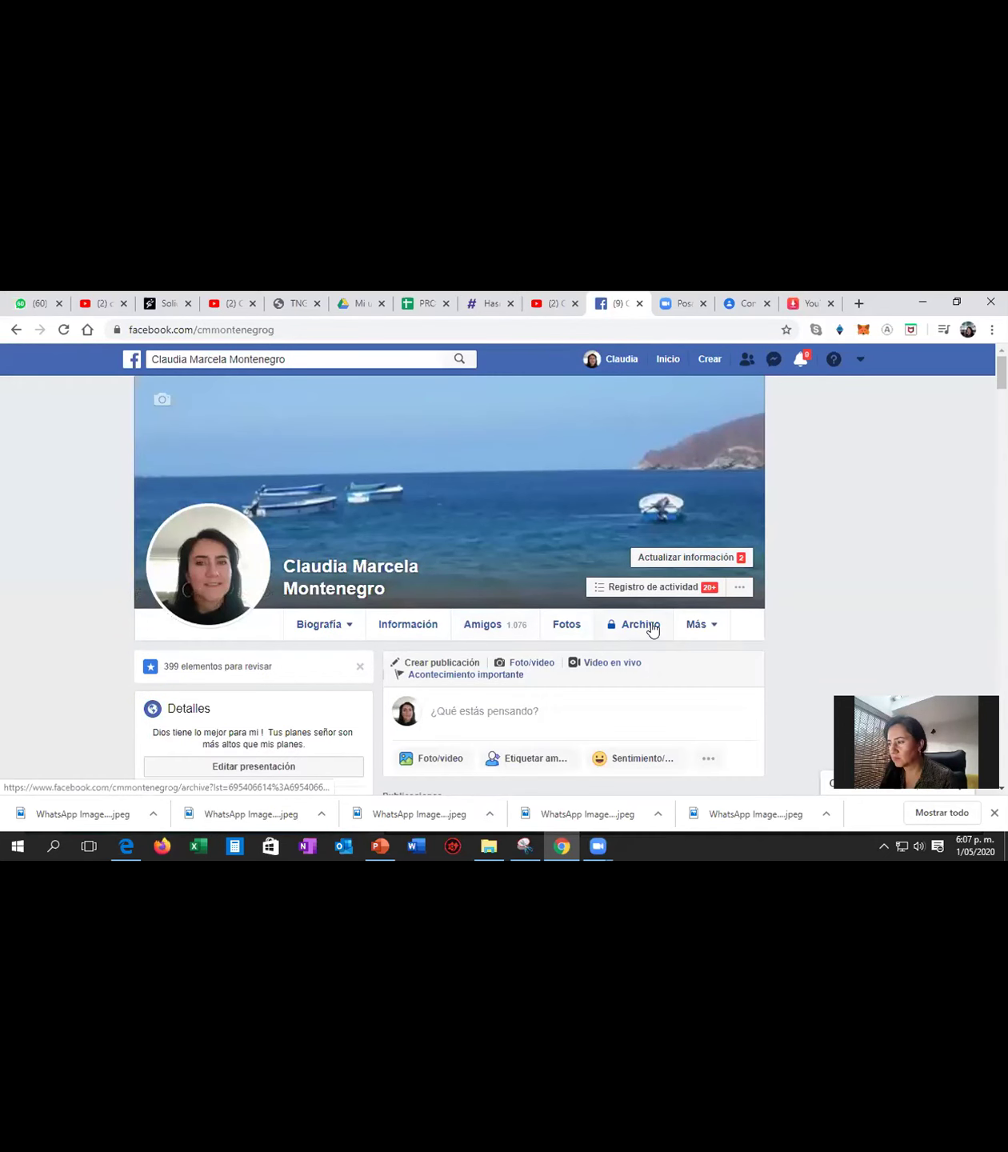
Open the profile's Grupos section and look over the public groups it belongs to.
mouse_move(703, 626)
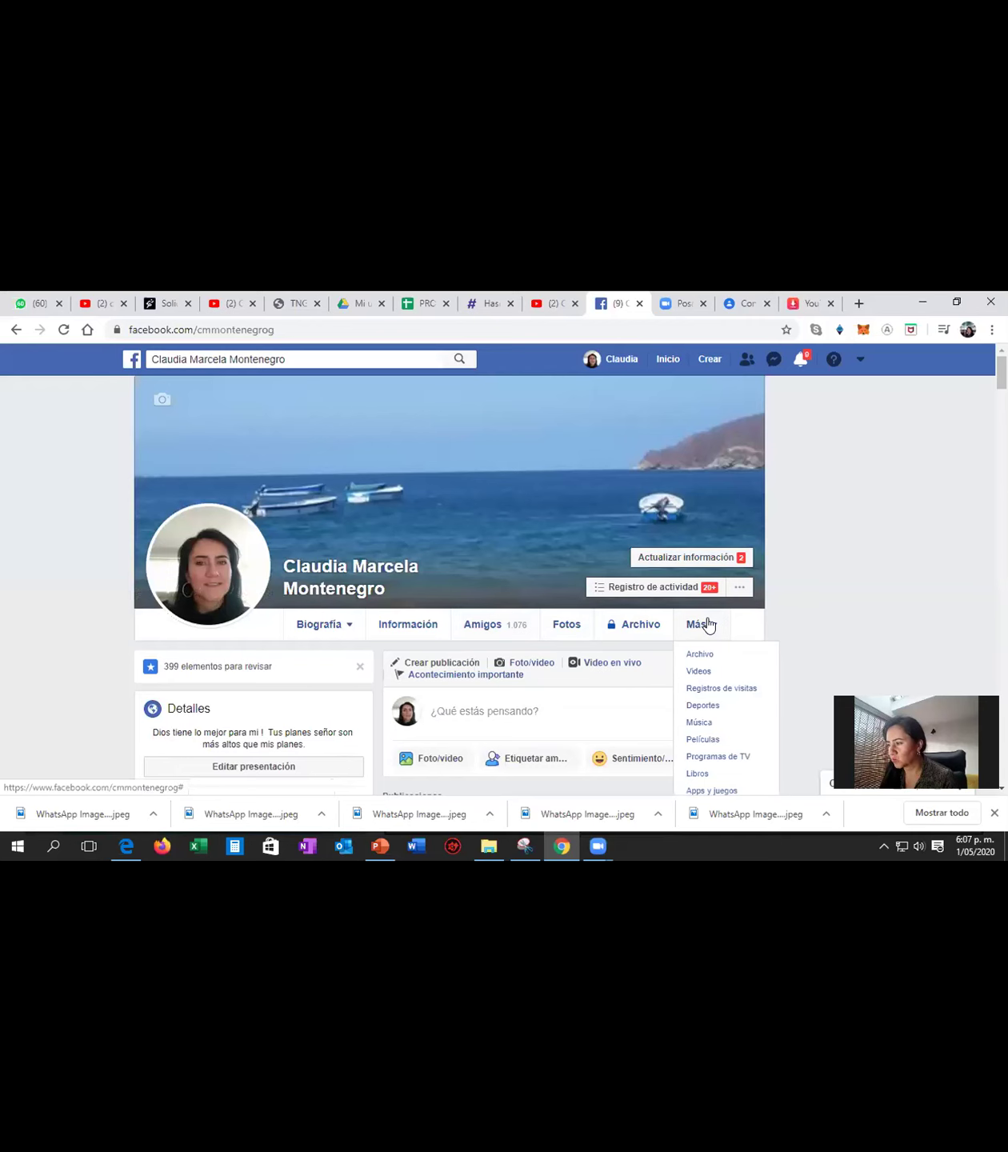
scroll(699, 677, down, 2)
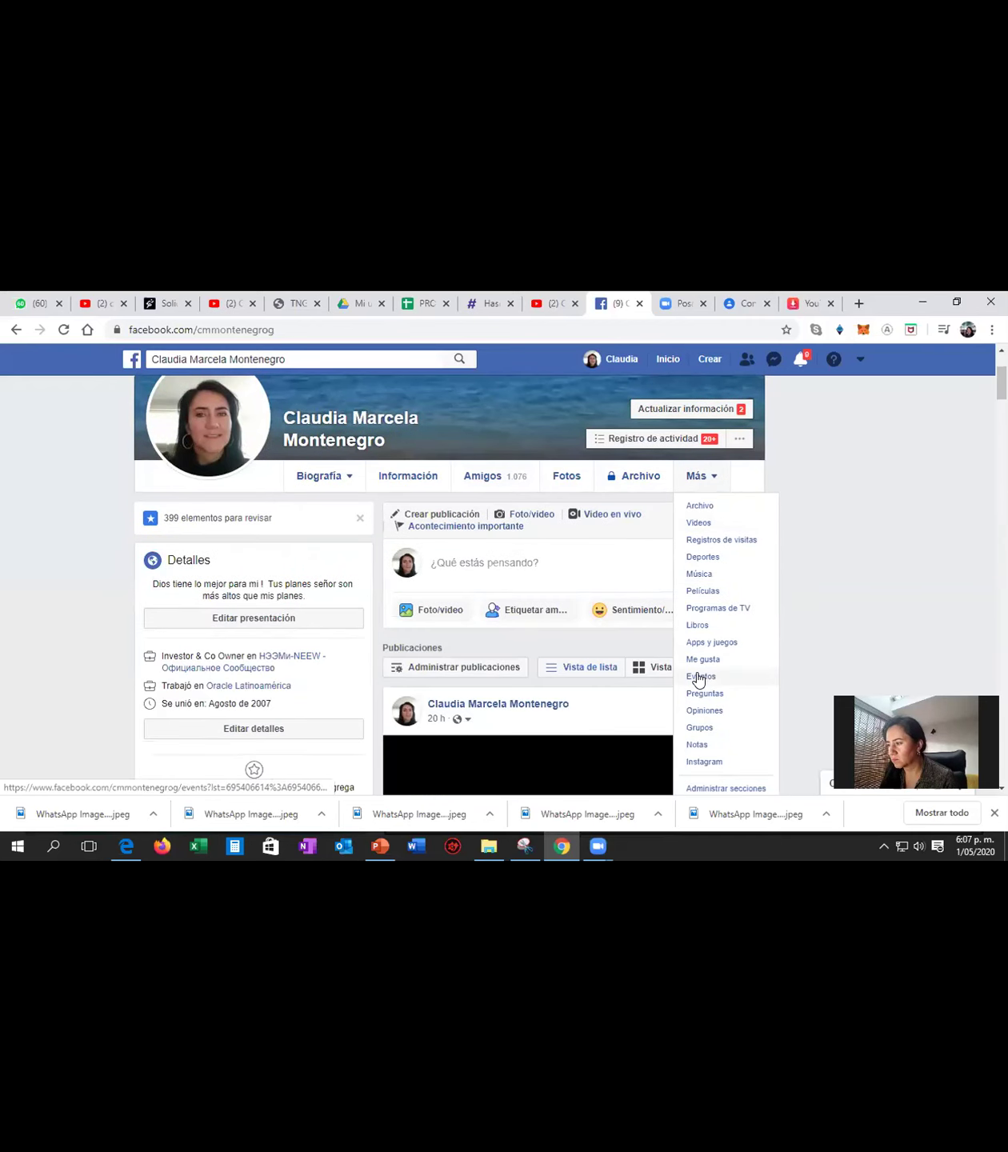
scroll(698, 678, down, 1)
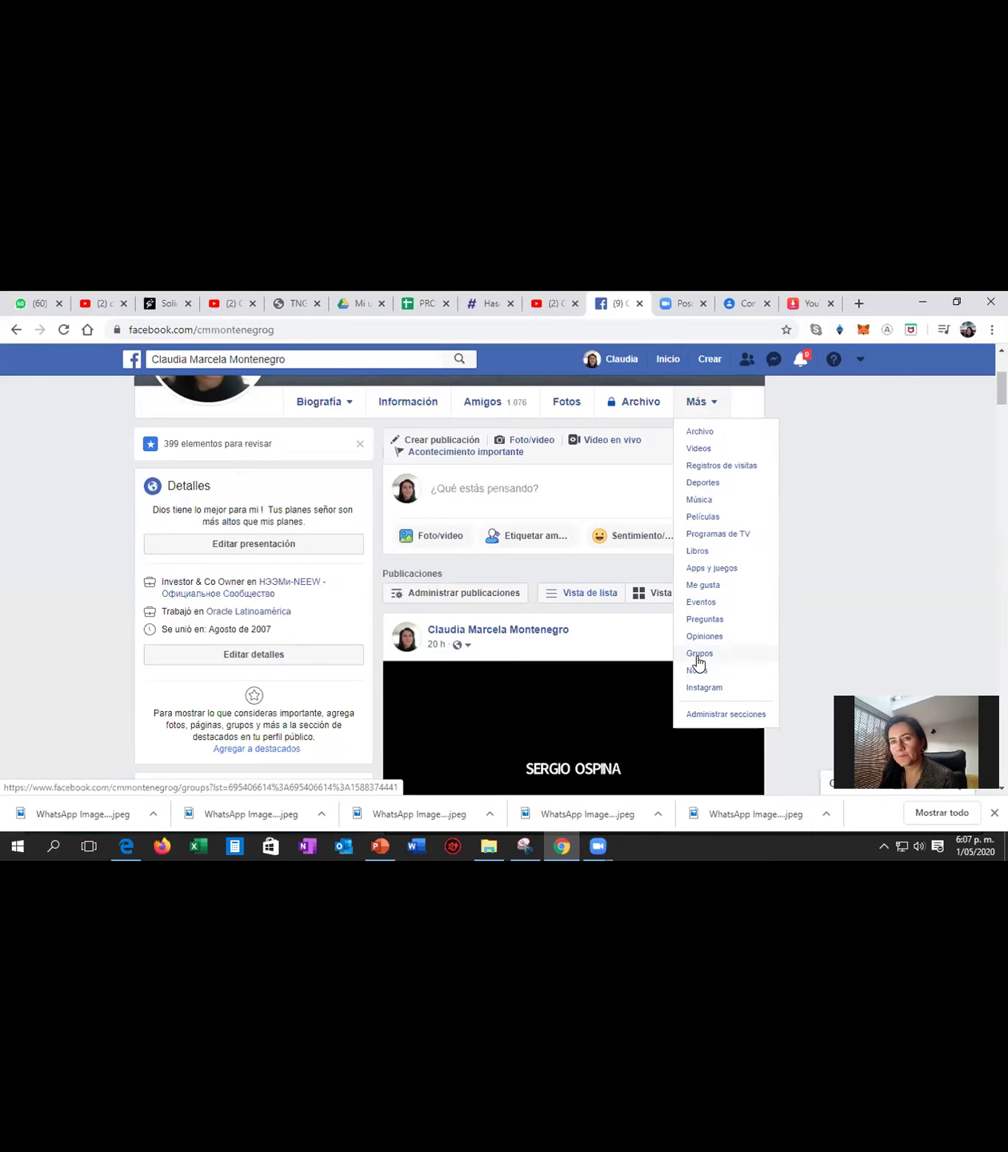
click(697, 657)
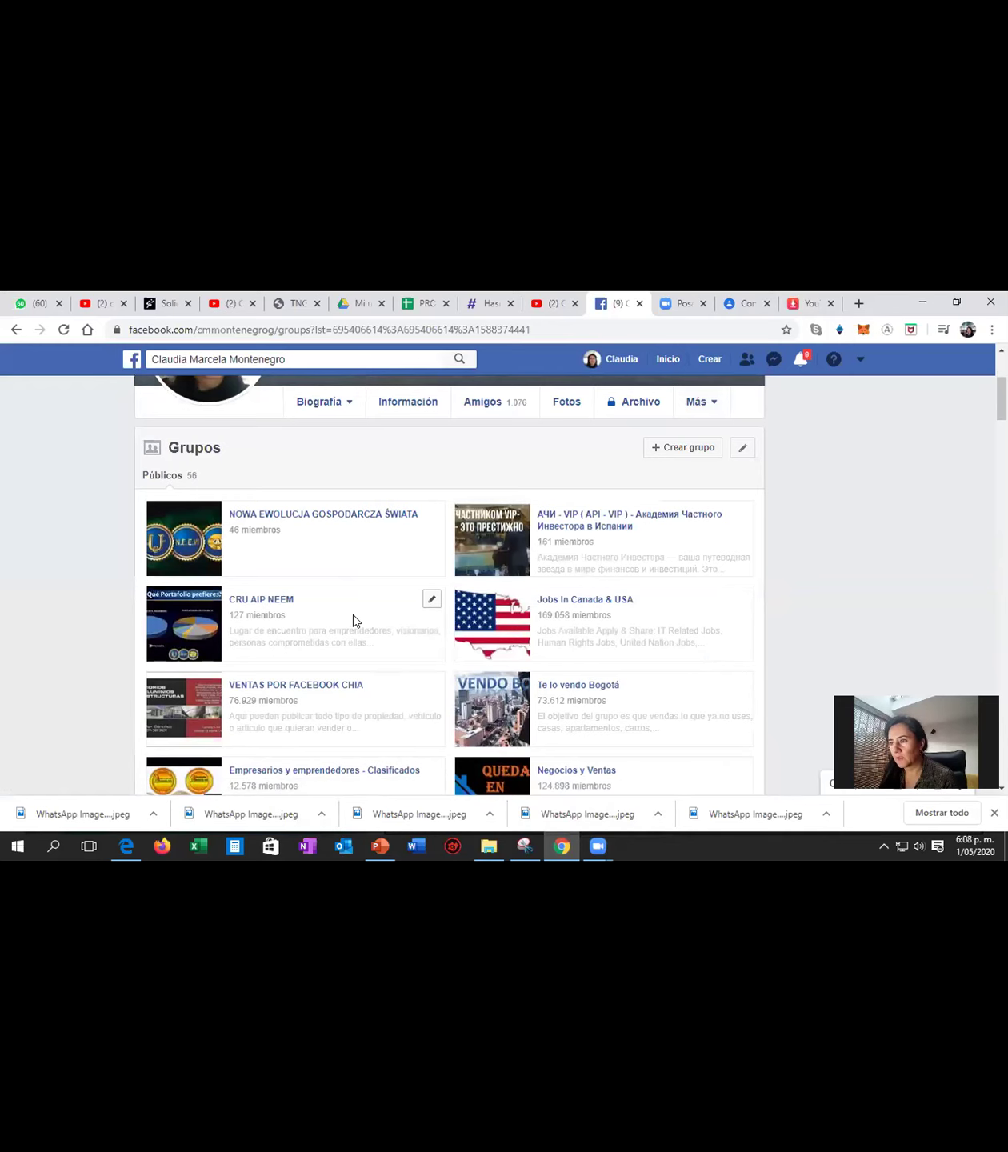
scroll(317, 590, down, 3)
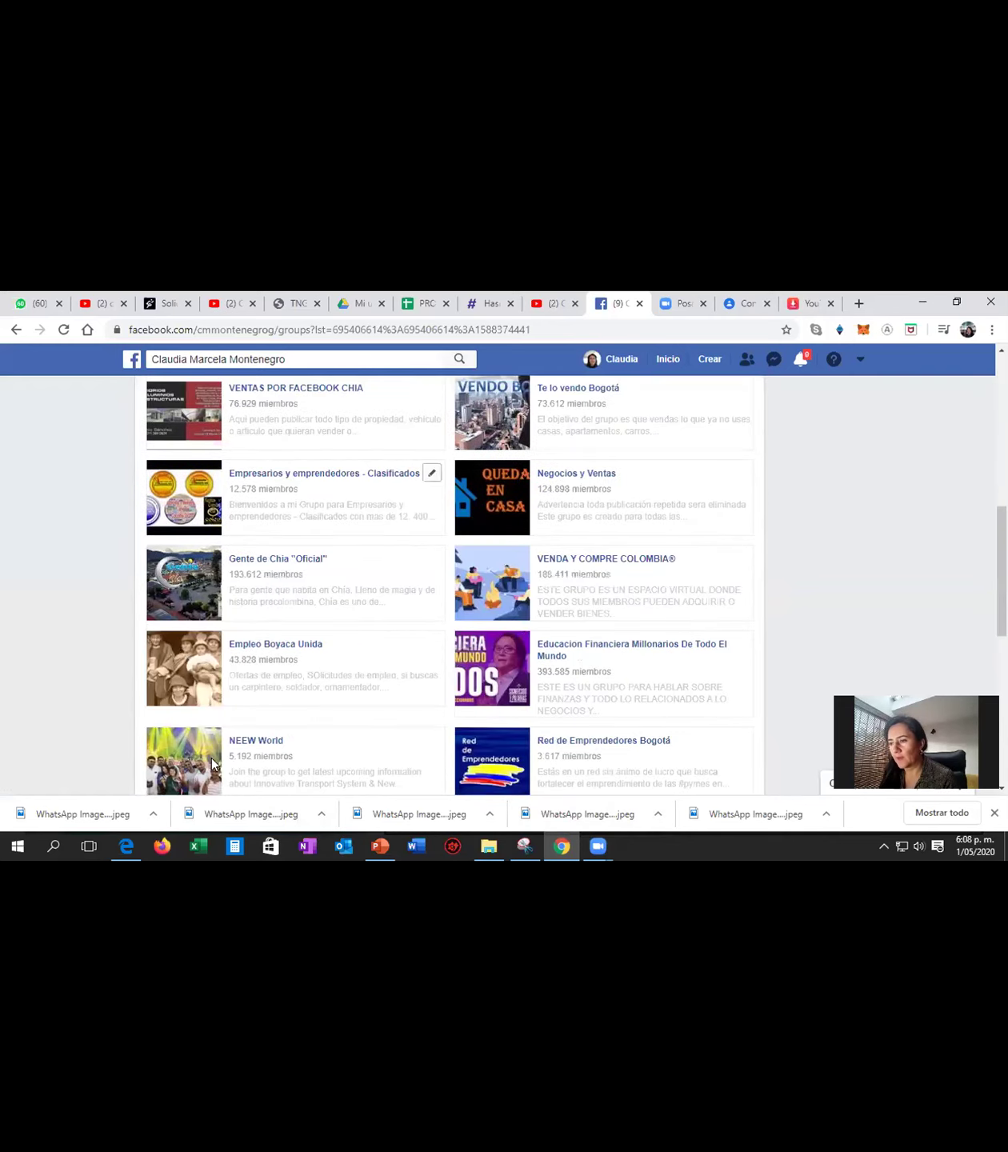
scroll(295, 742, up, 10)
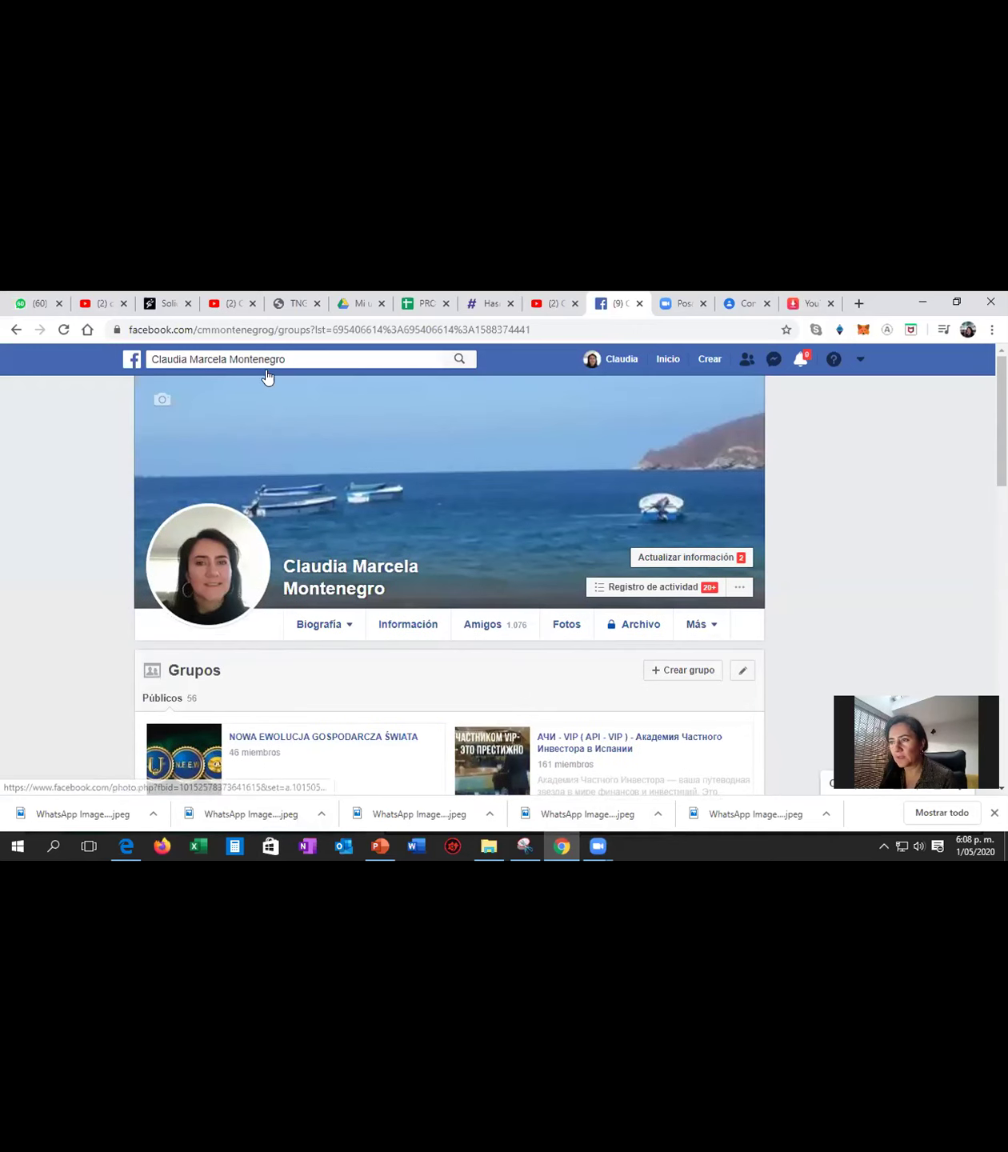
Return to the Facebook home feed and check the notifications.
click(291, 359)
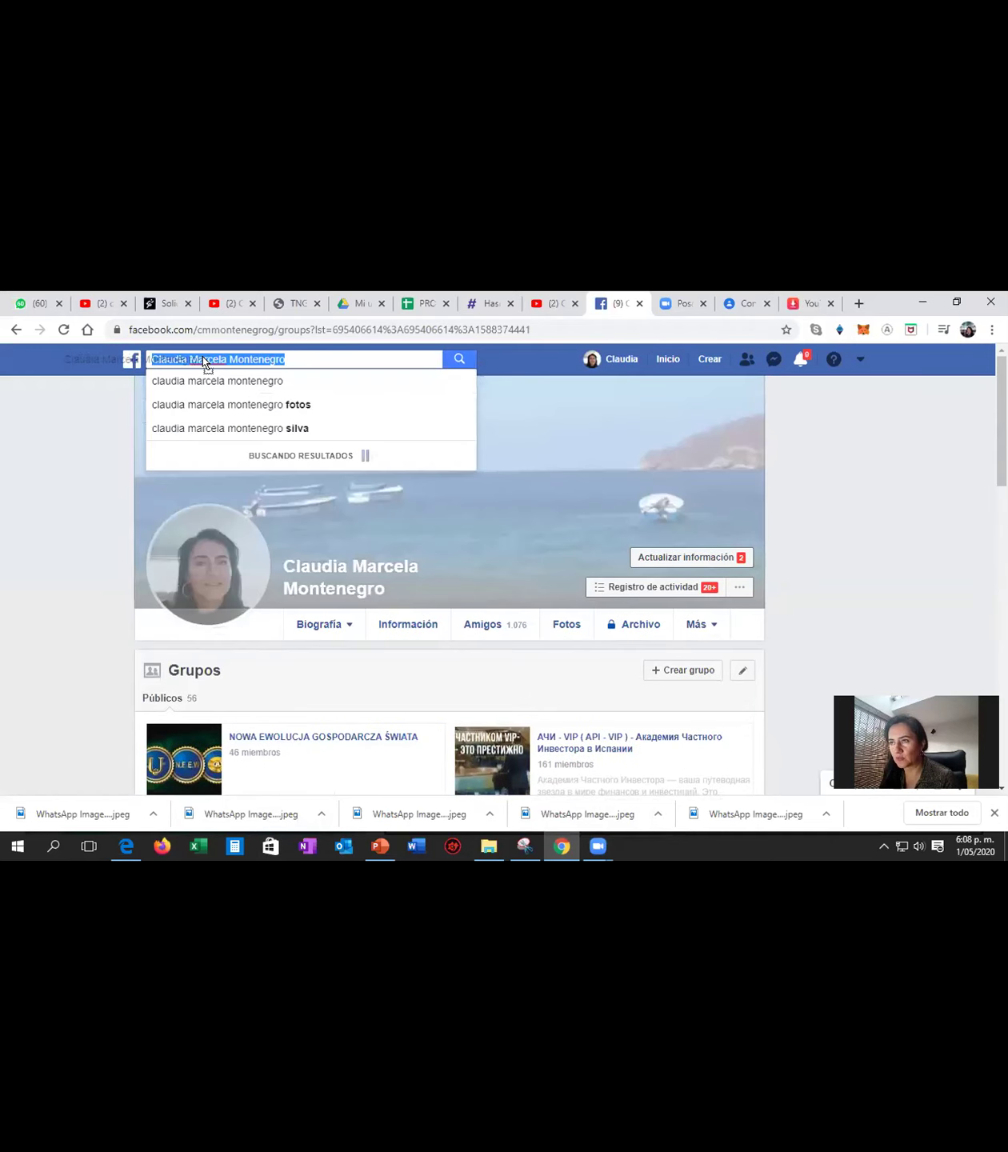
click(668, 360)
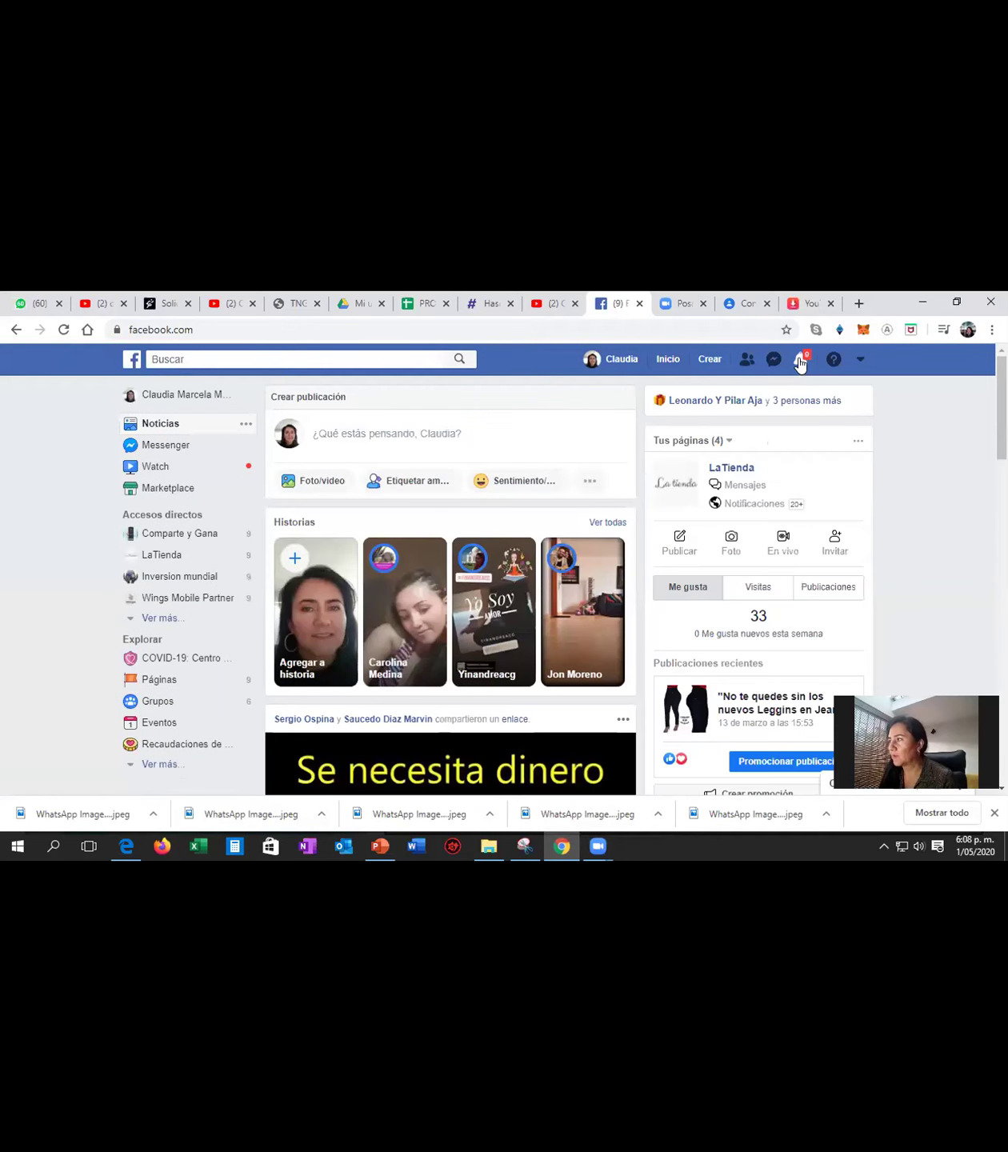
click(800, 359)
click(844, 390)
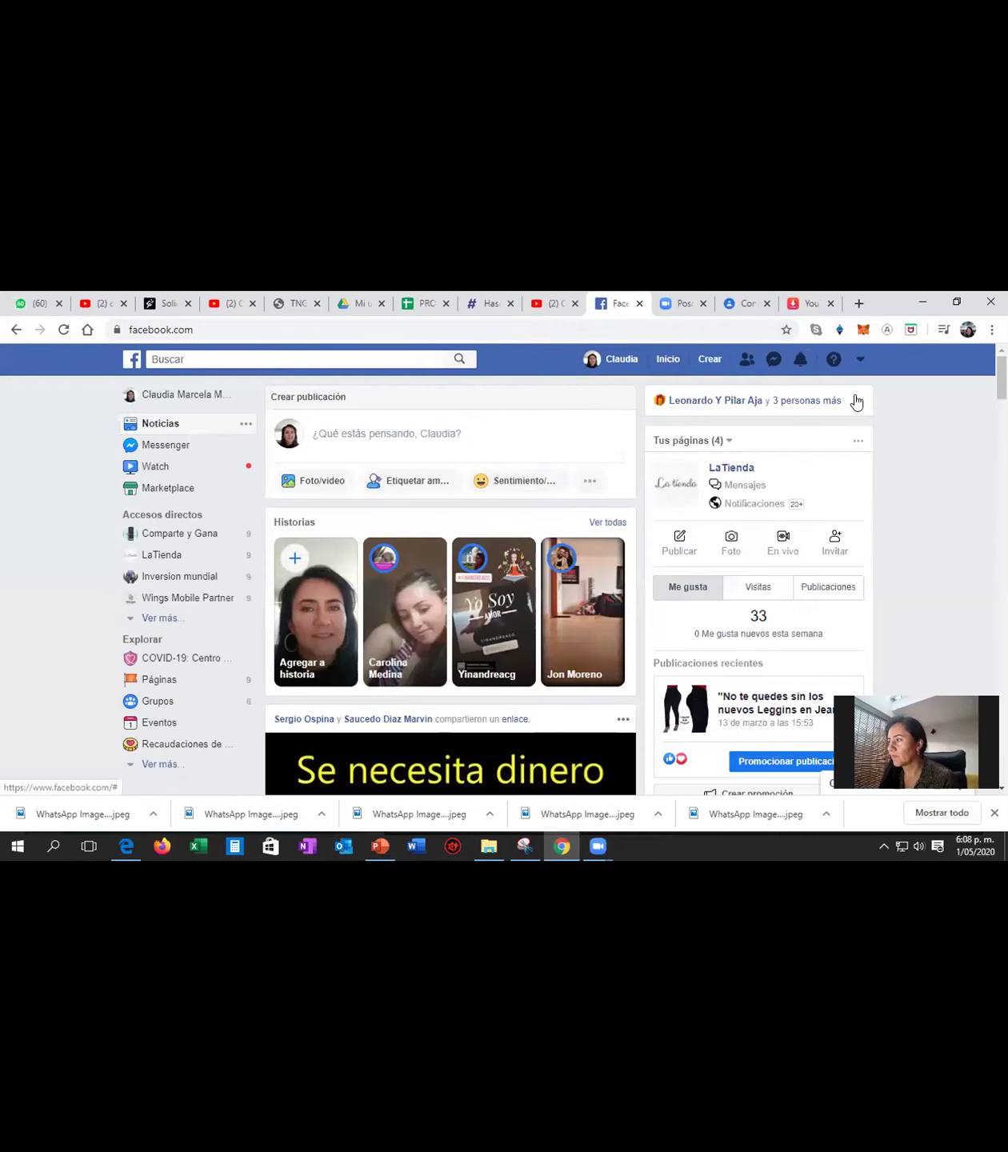
Switch to the YouTube video about work and income, check the channel's notifications and view the list of YouTube apps.
click(805, 304)
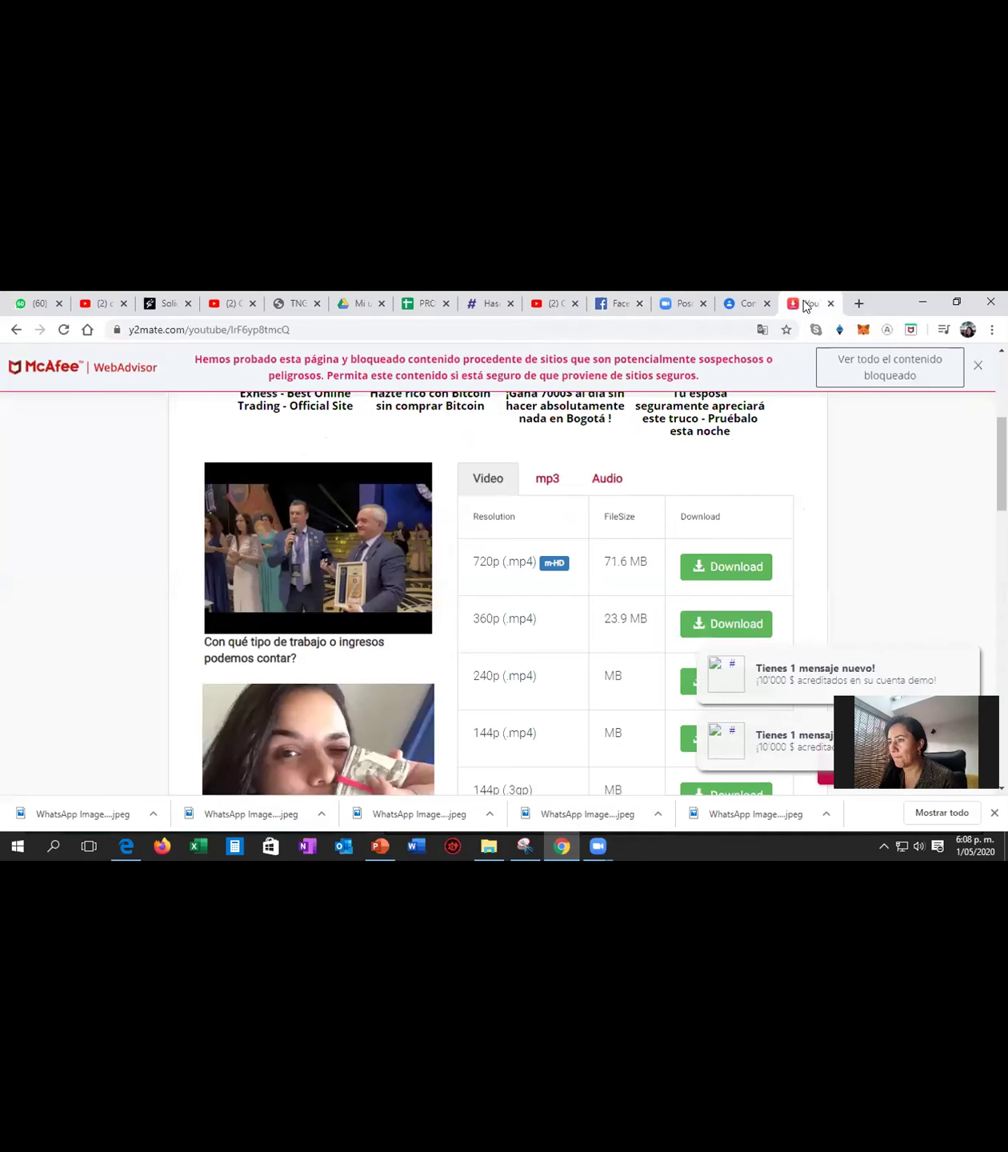
click(532, 311)
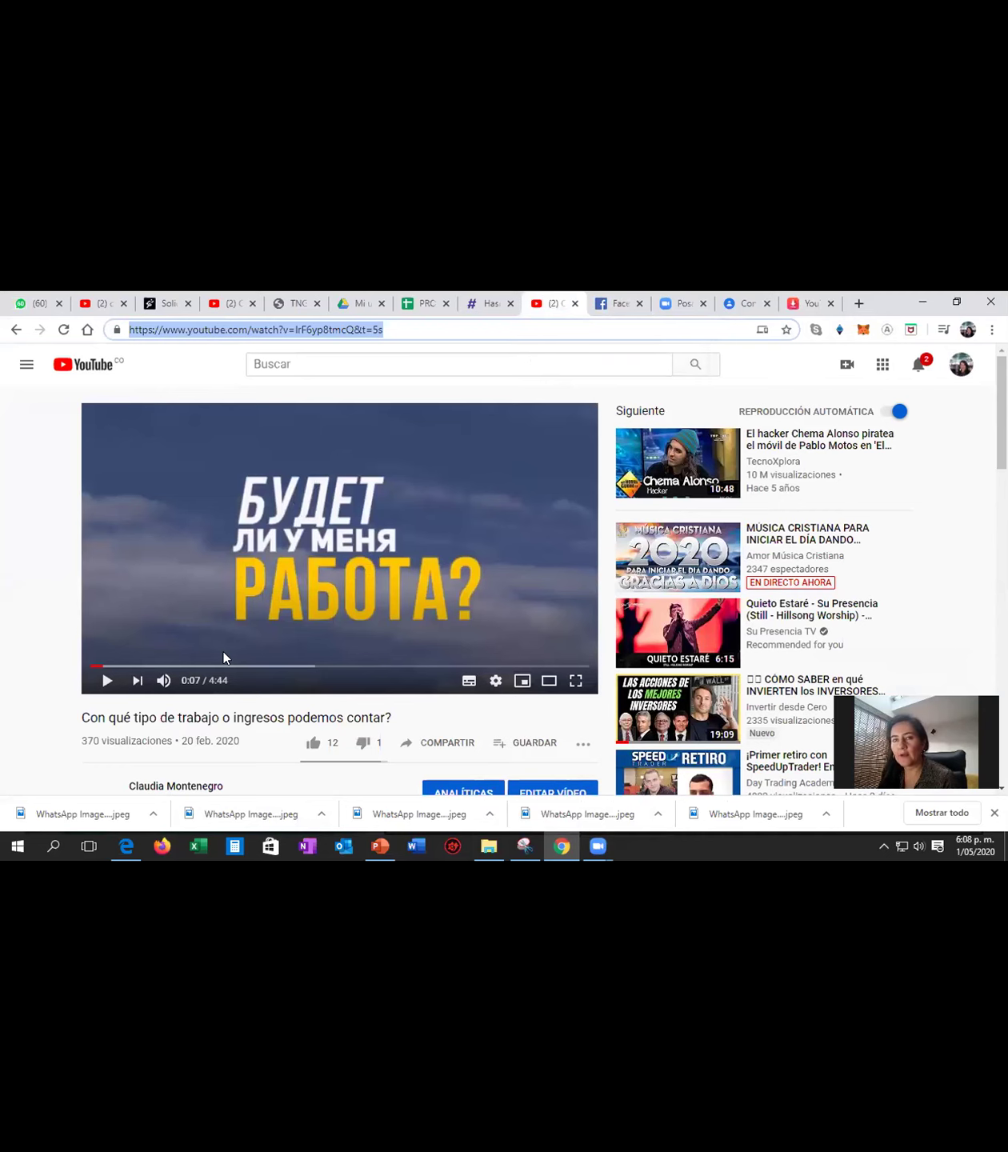
click(919, 366)
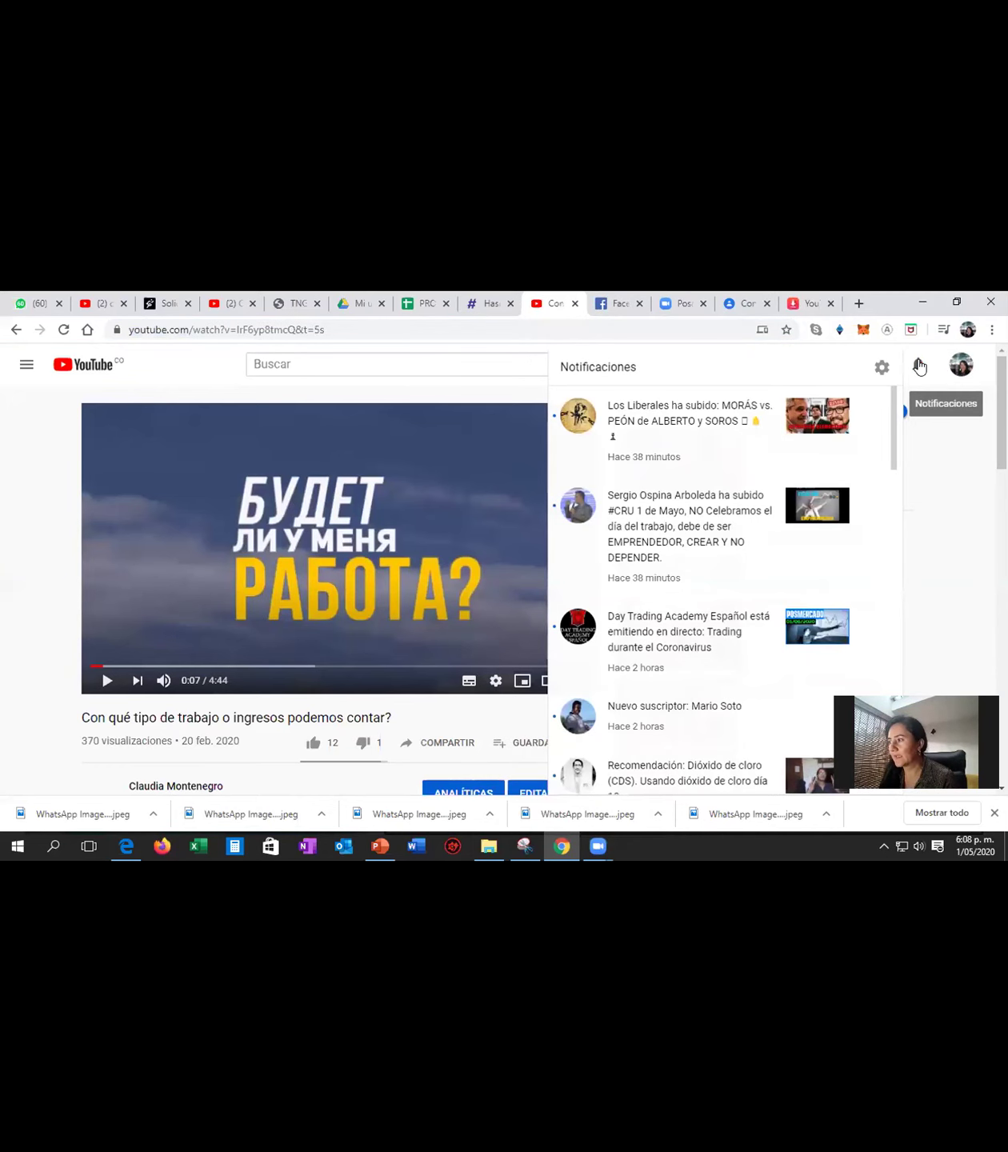
click(886, 384)
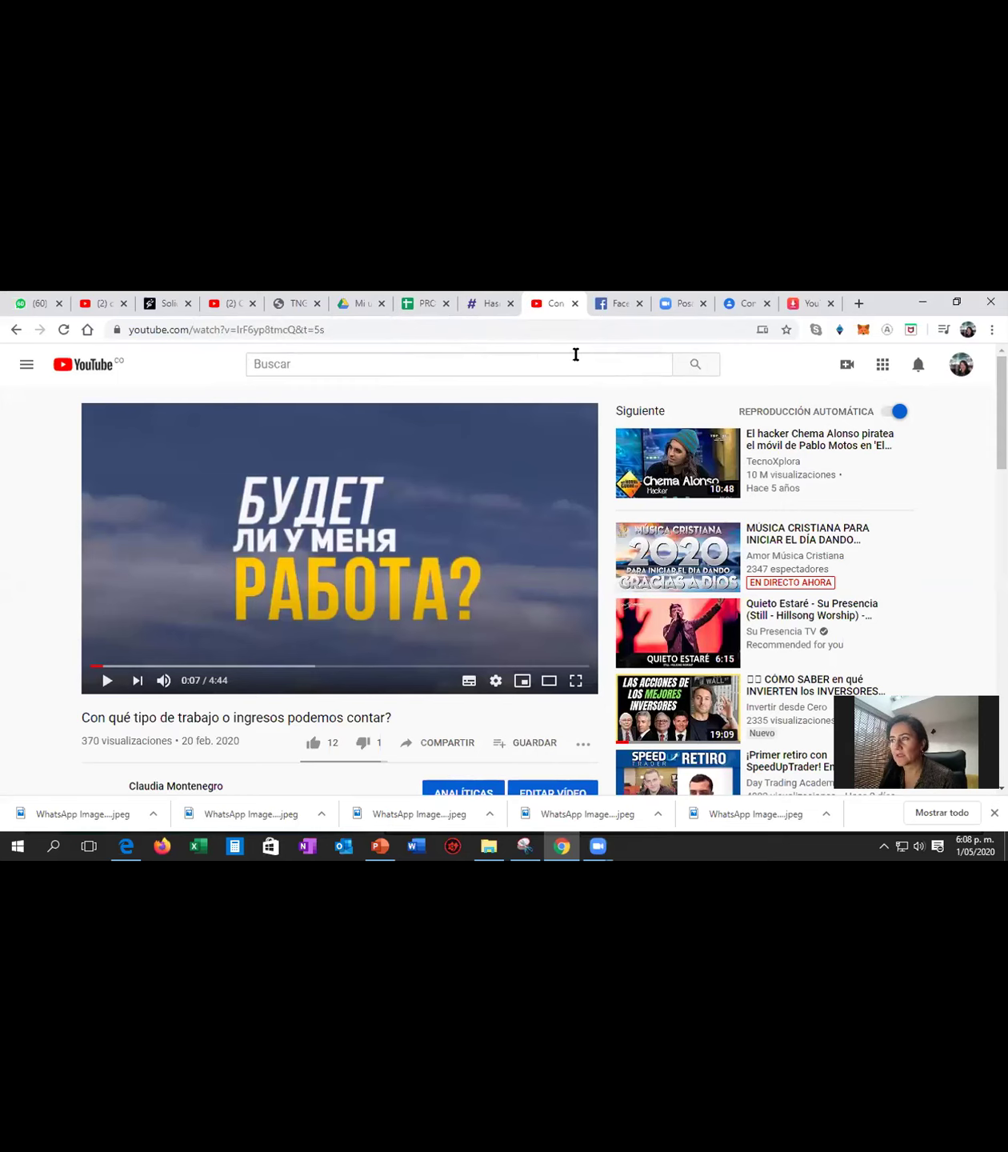
click(881, 370)
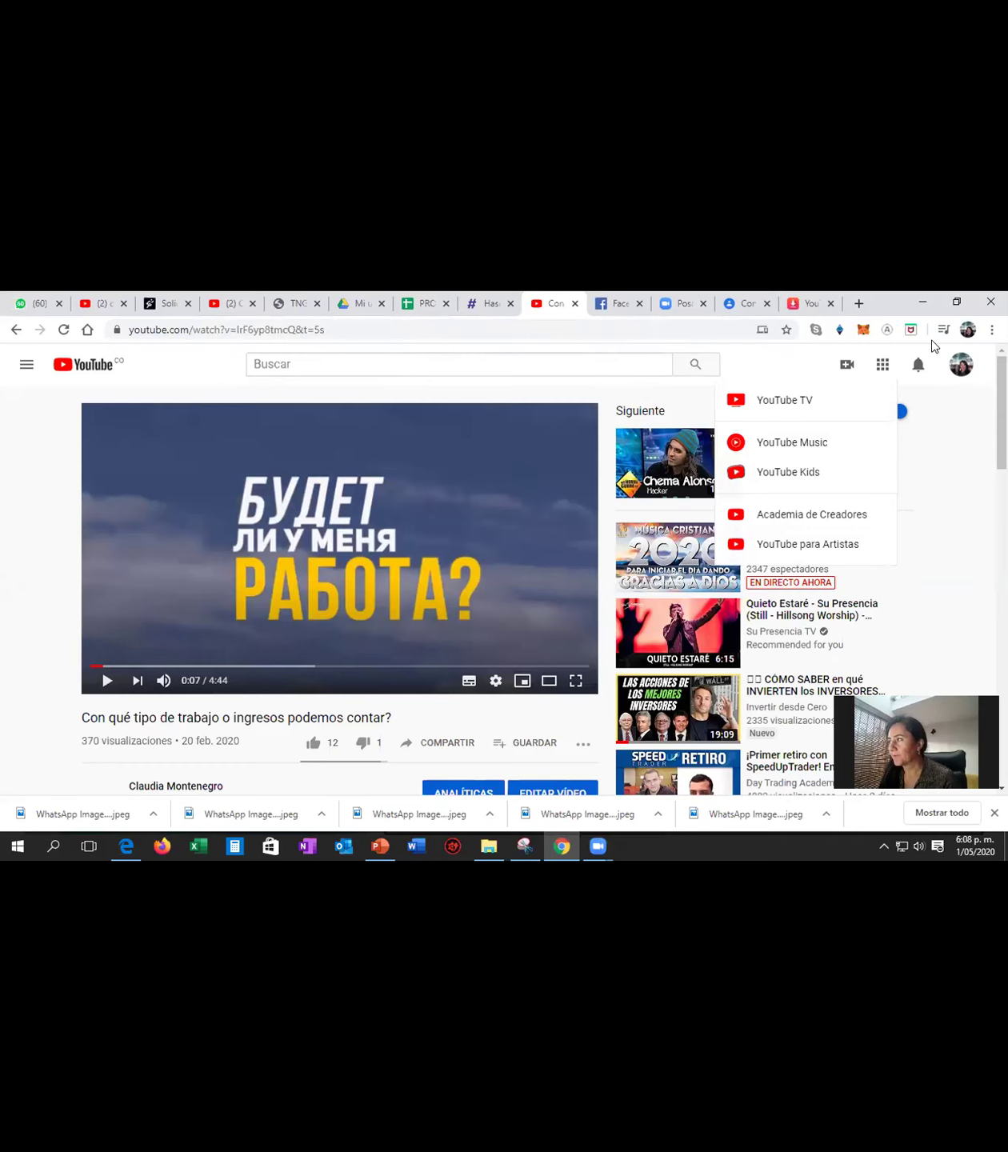
Go to google.com, view the list of Google apps and close it again.
click(263, 329)
text(google.com)
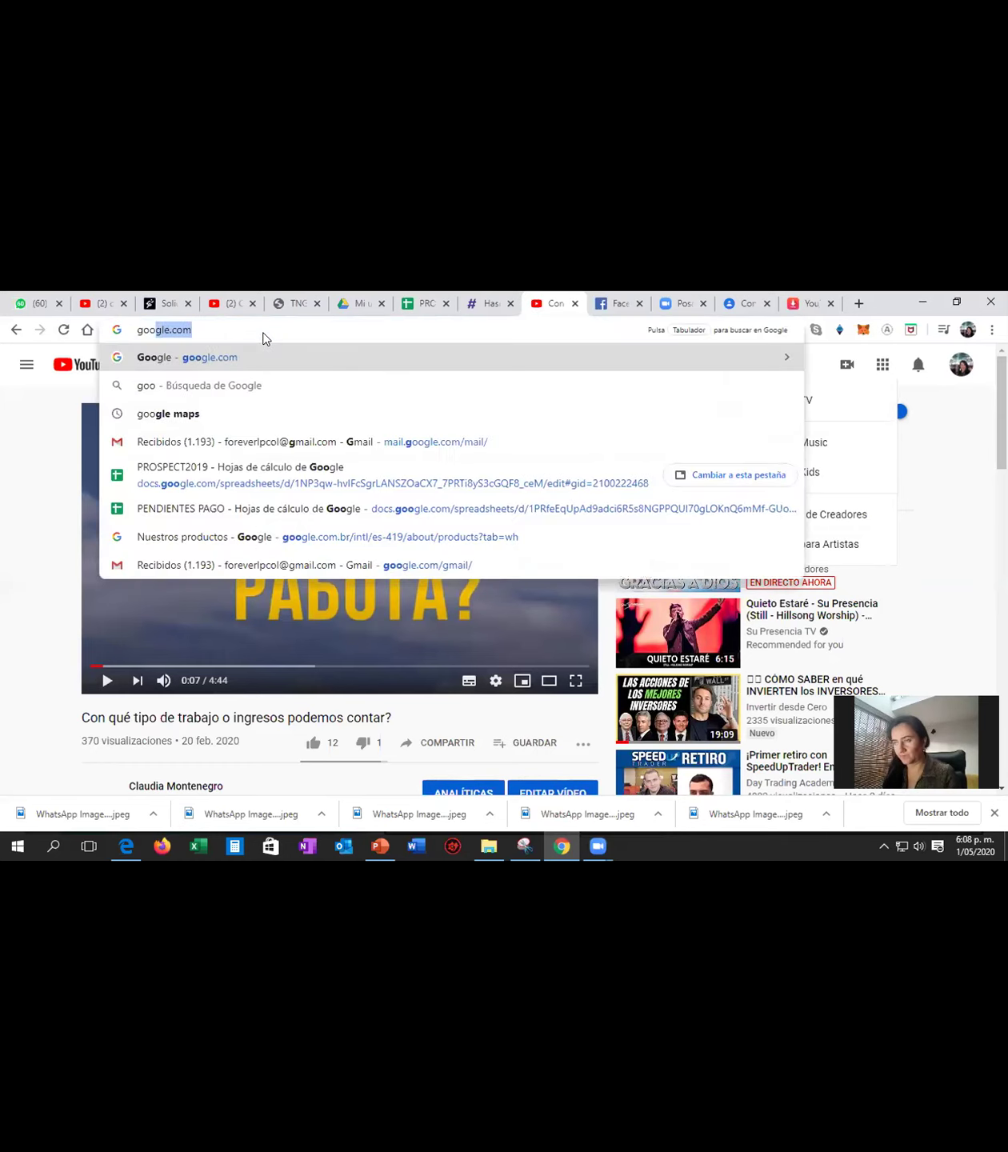
key(Return)
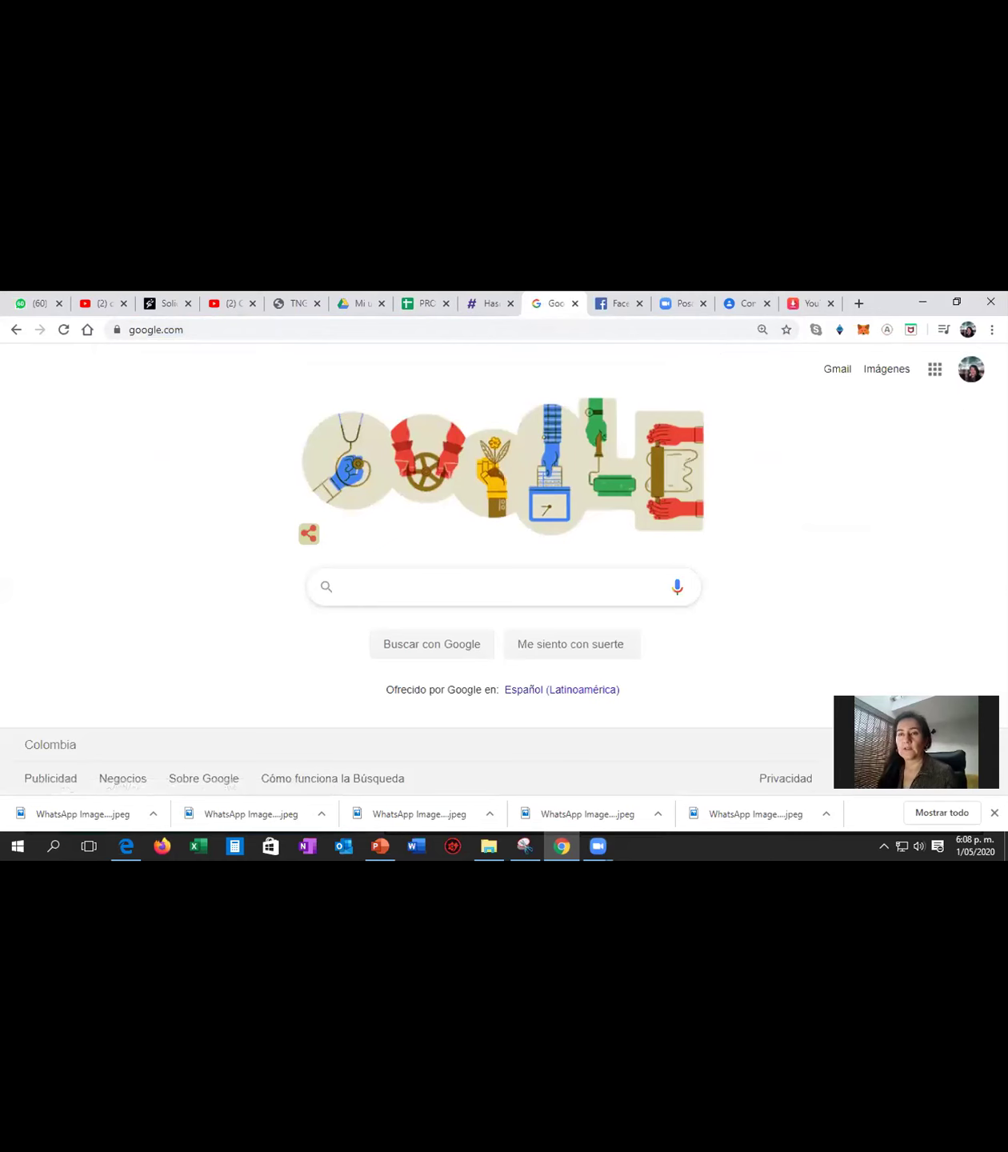
click(933, 371)
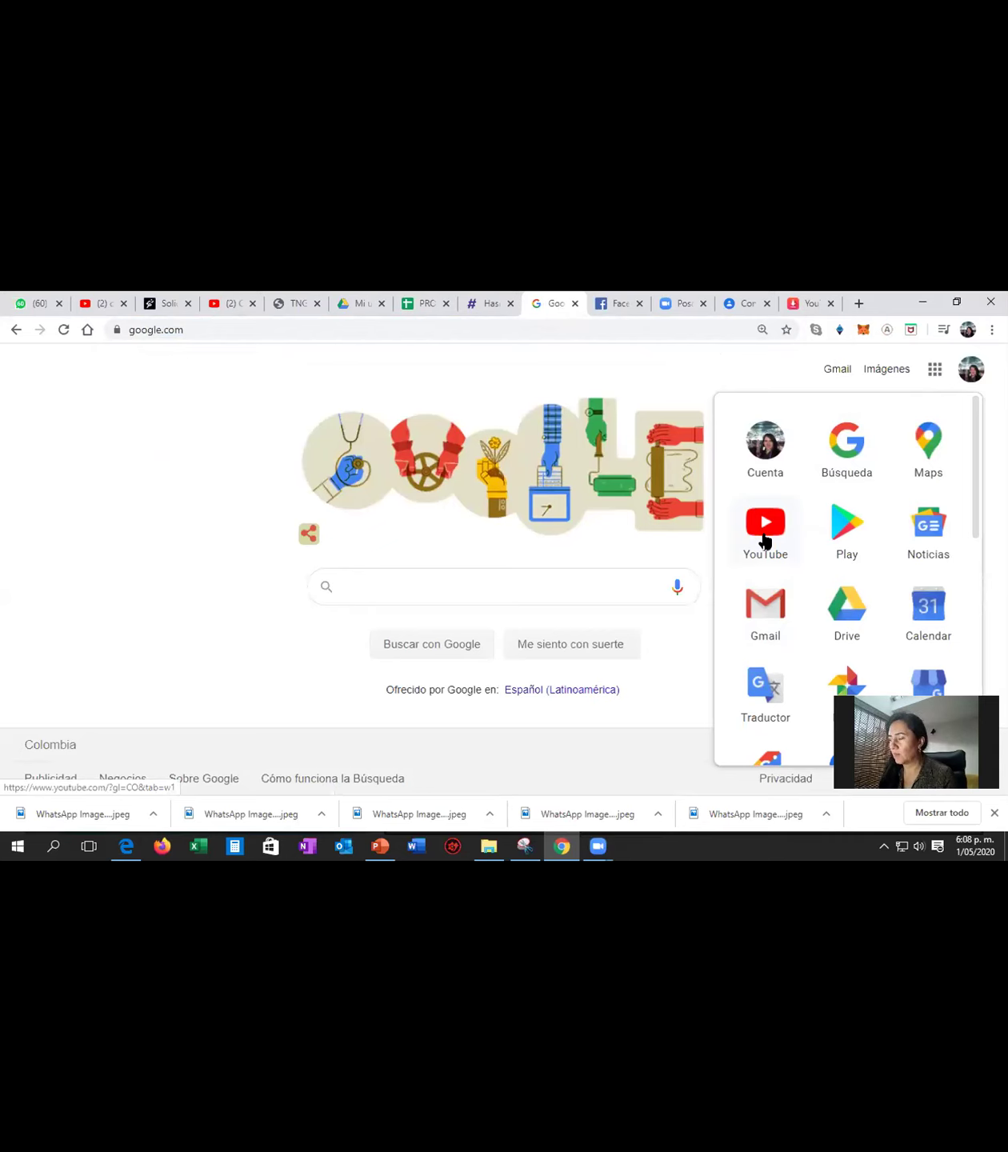
click(613, 358)
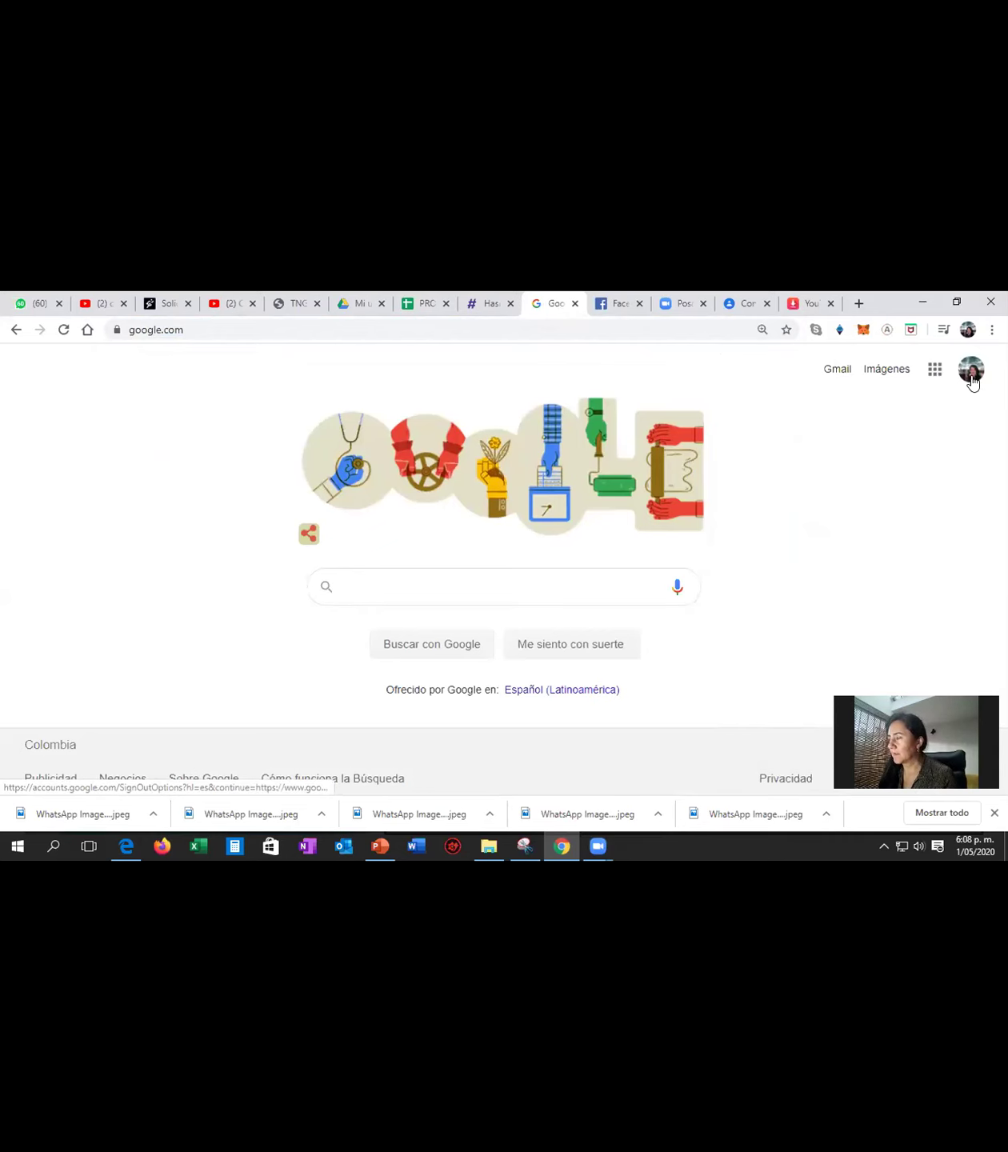
Sign out of the current Google account and continue to the Google home page without signing back in.
click(971, 375)
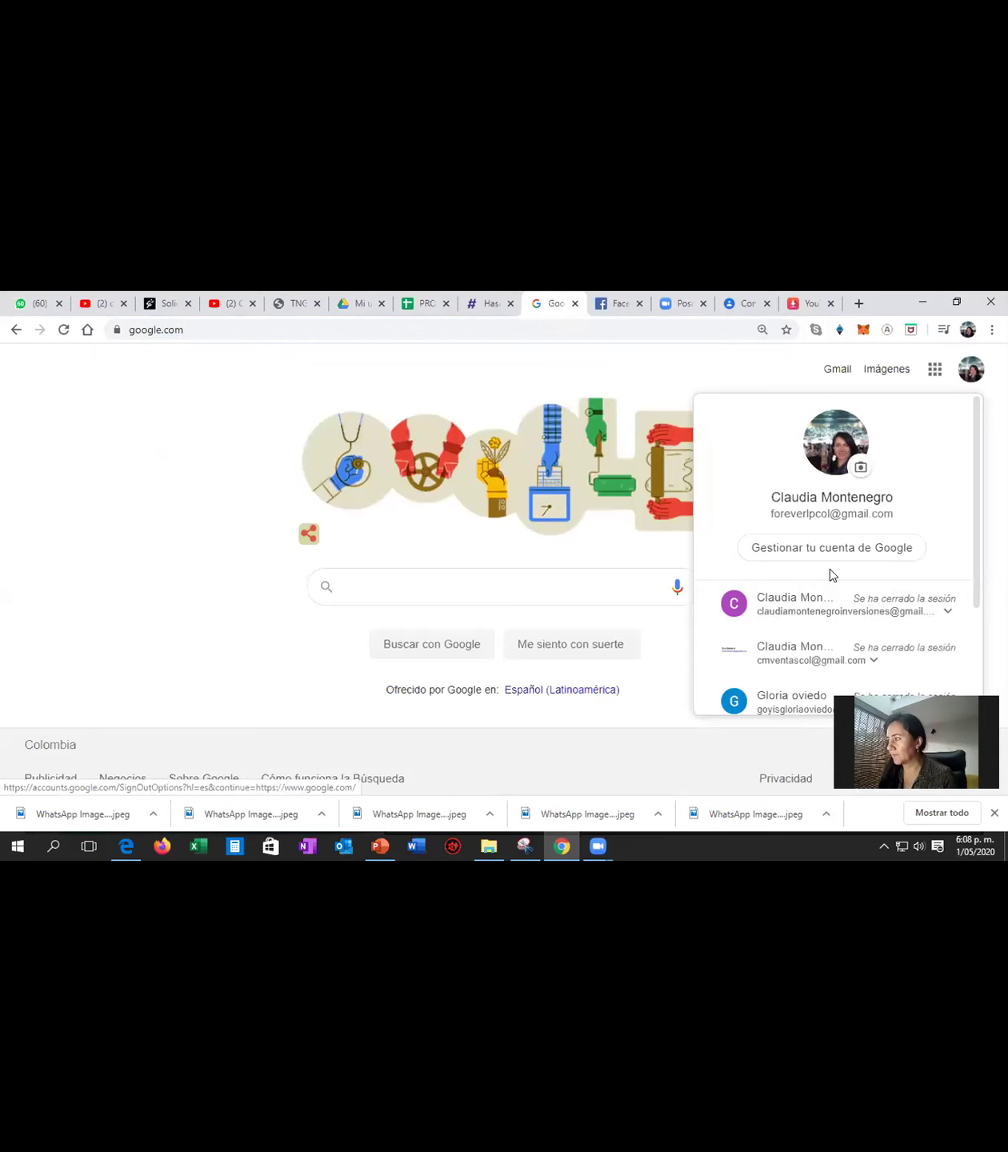
scroll(829, 573, down, 2)
click(798, 638)
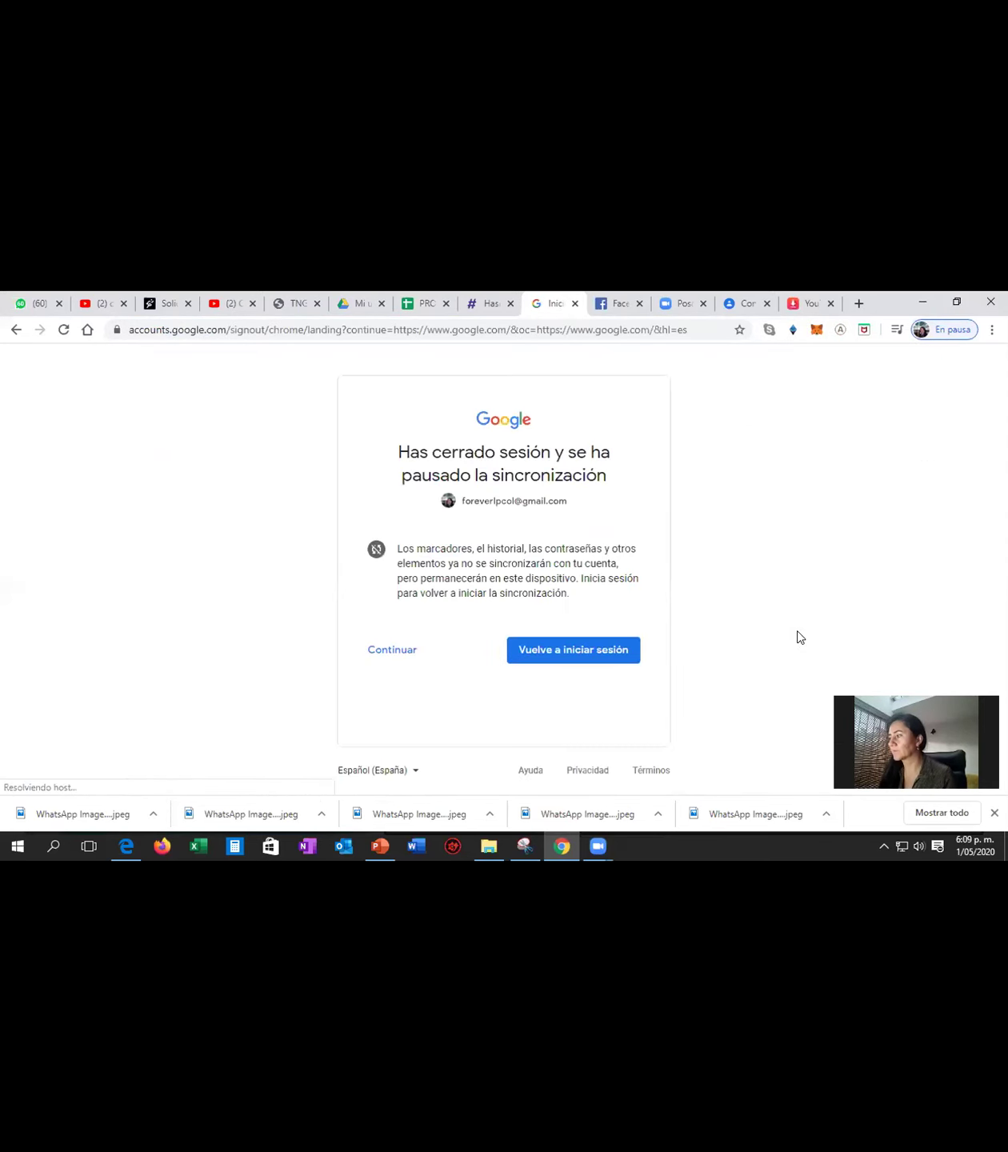
click(392, 649)
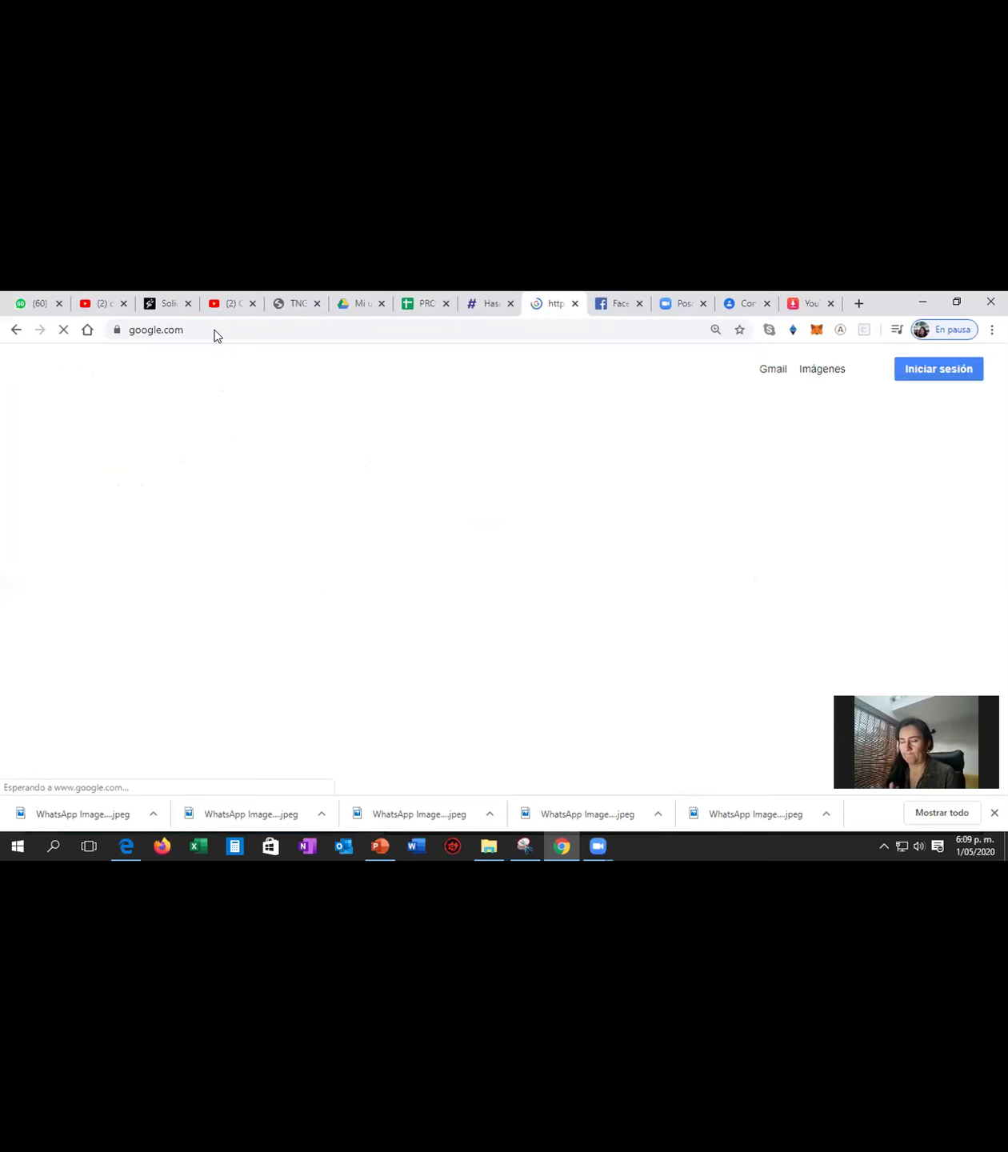
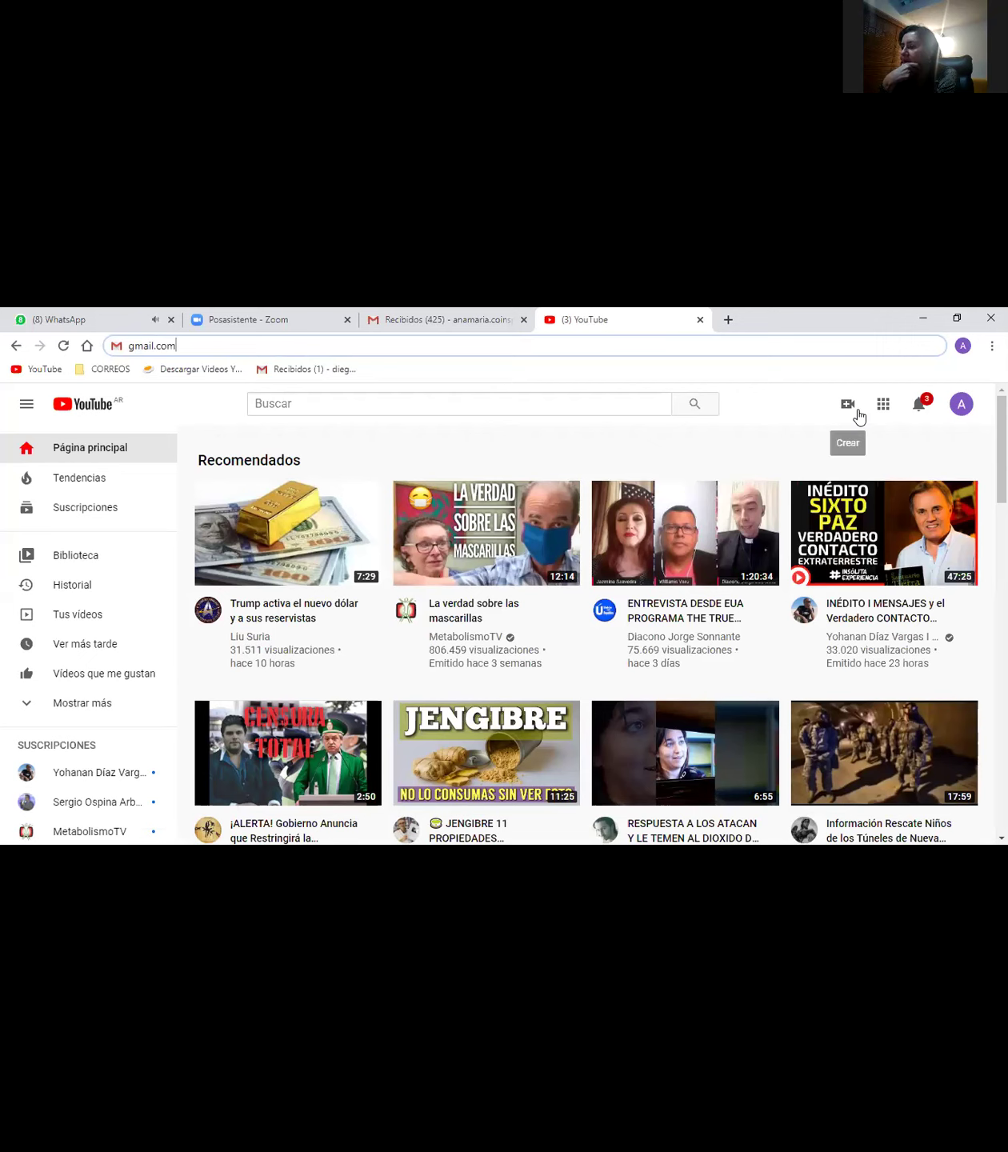
Open the signed-in account's own YouTube channel, look over its created playlists and check the notifications.
click(959, 412)
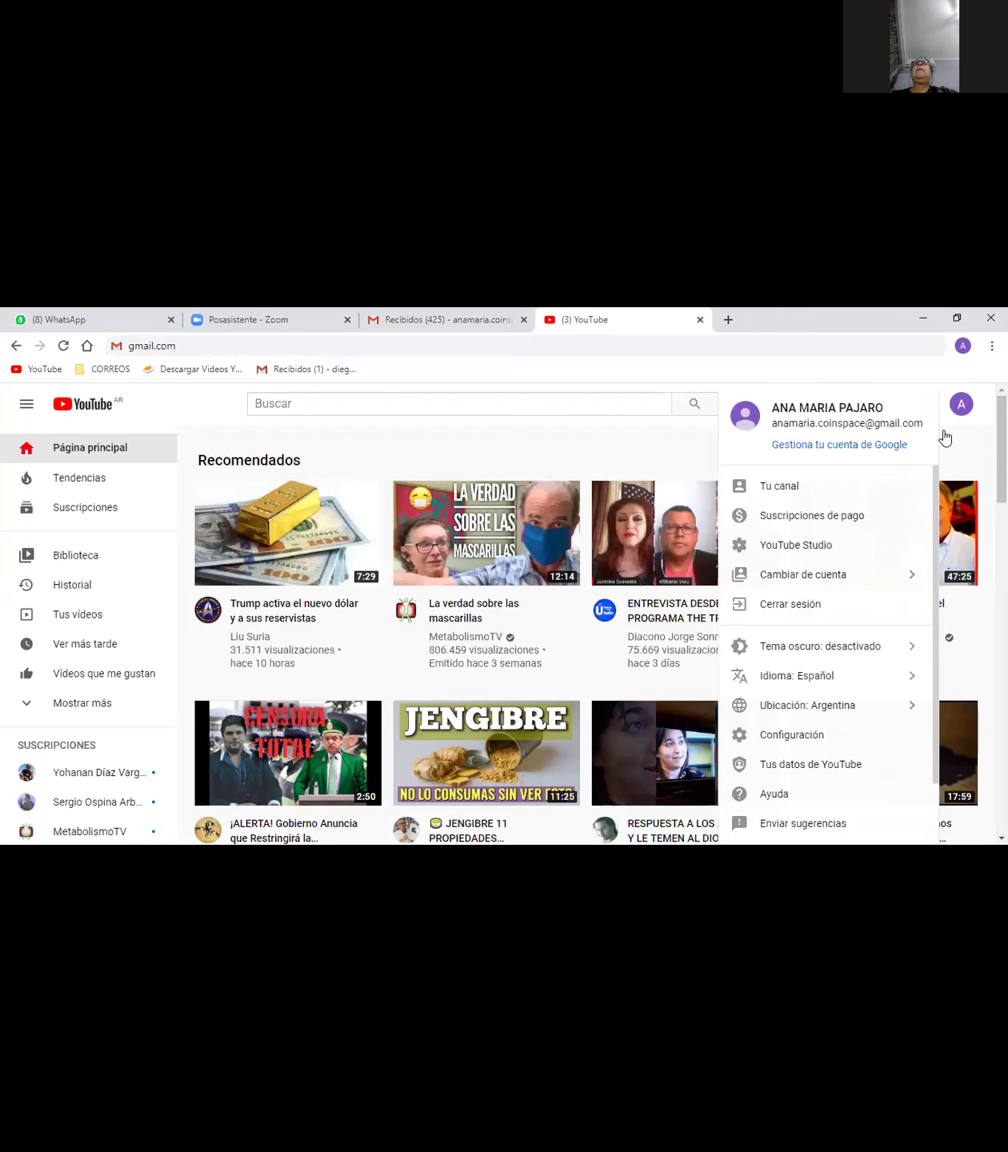
click(784, 487)
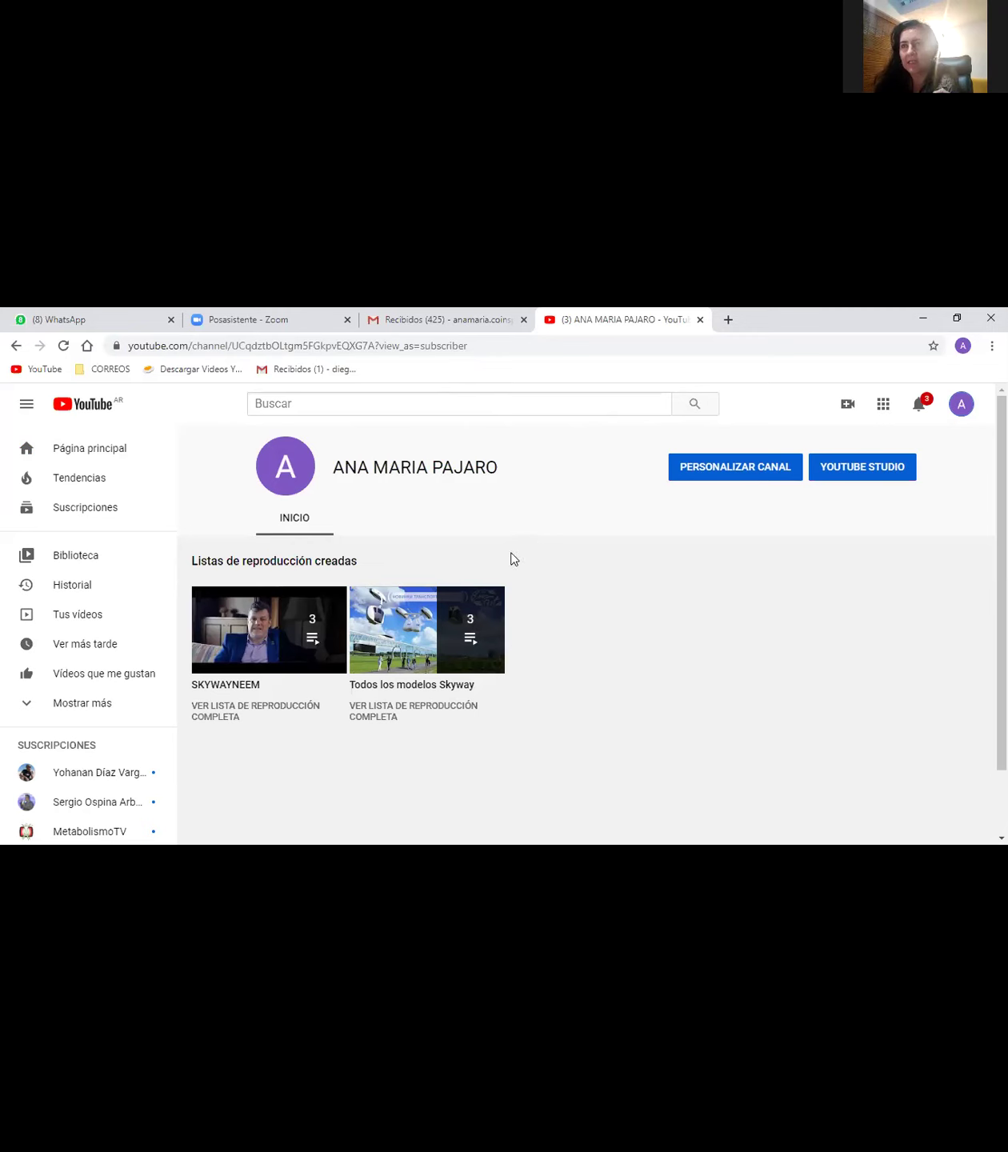
mouse_move(371, 630)
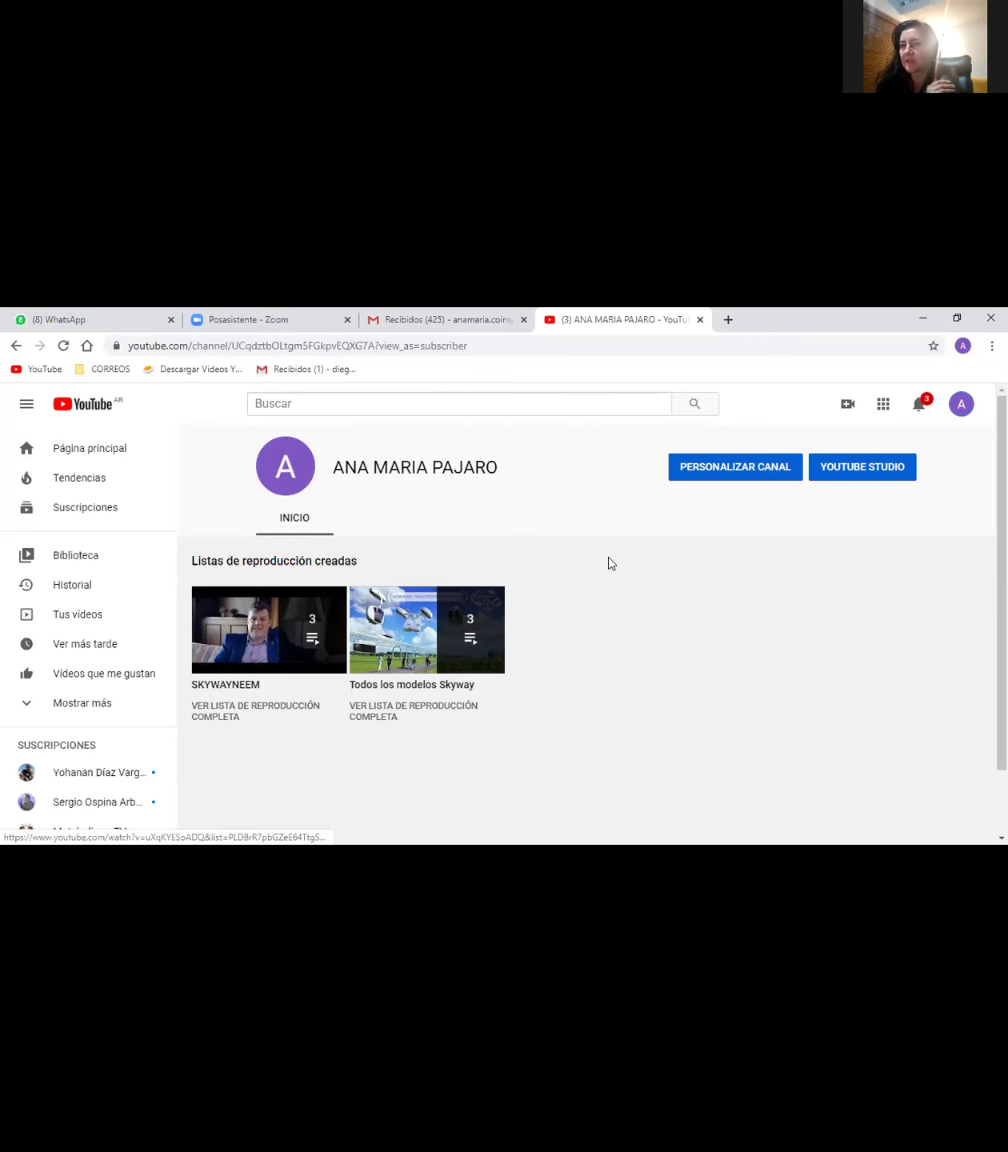
click(921, 407)
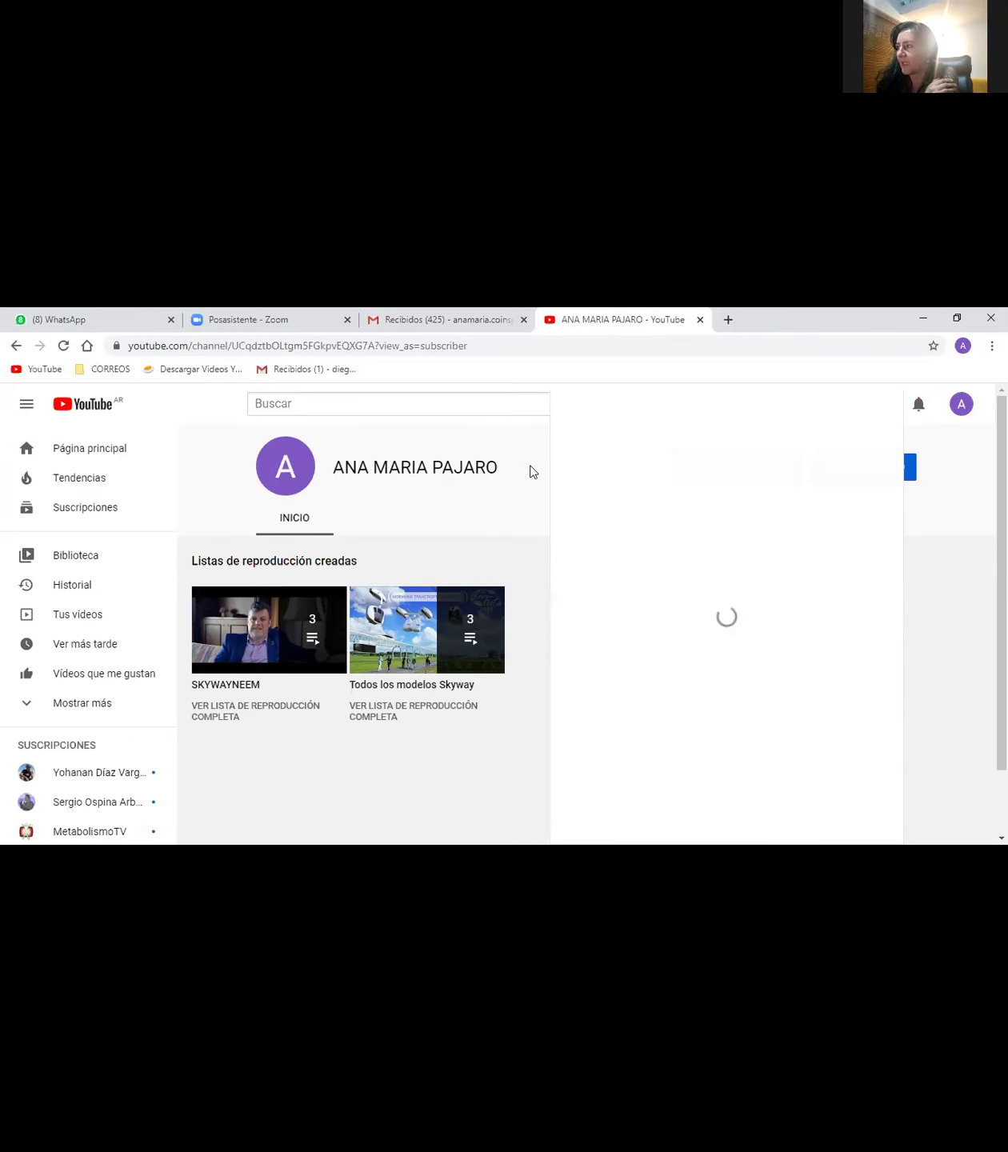
click(942, 494)
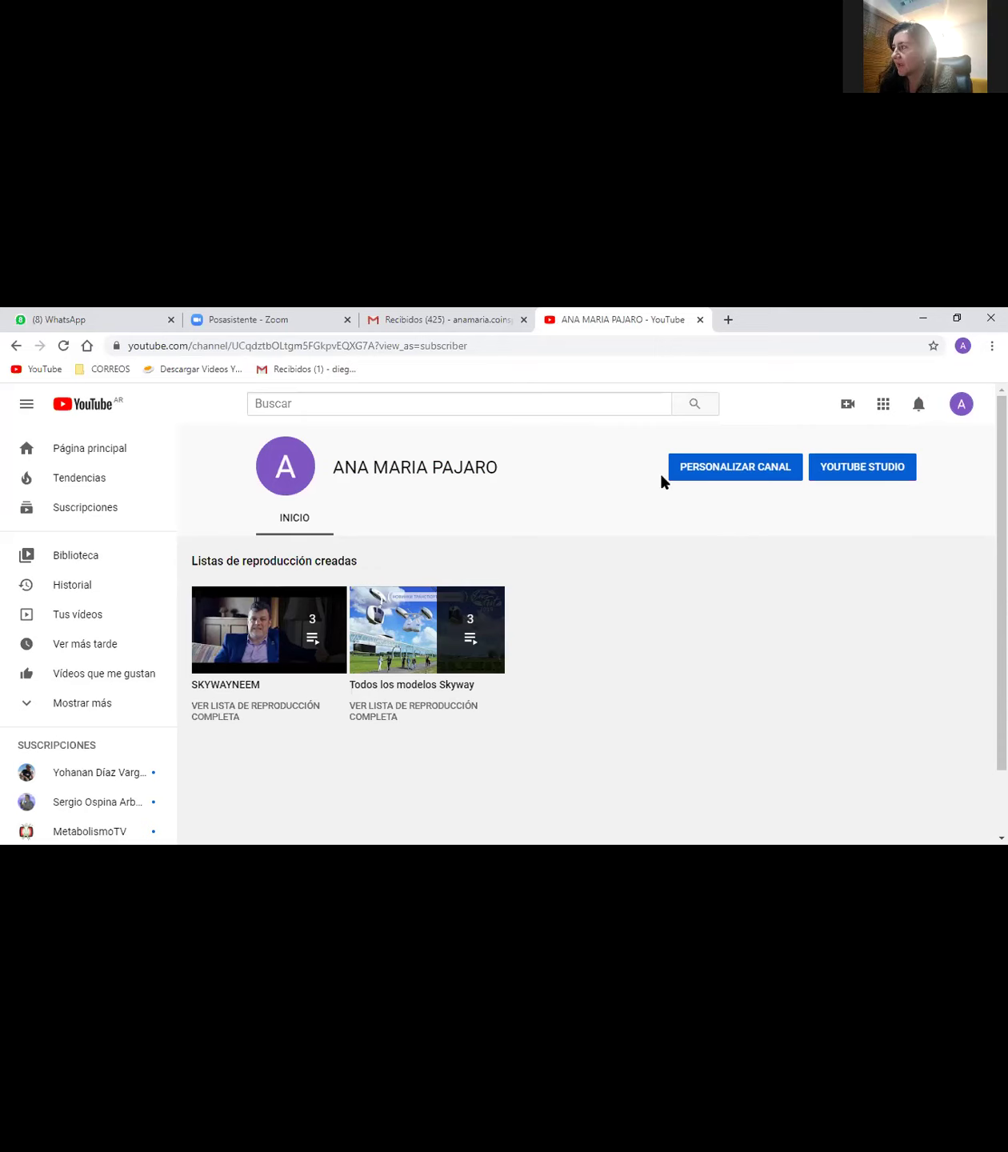
Start a video upload to the channel, dismiss the YouTube Studio welcome notice and open the file selection.
click(847, 404)
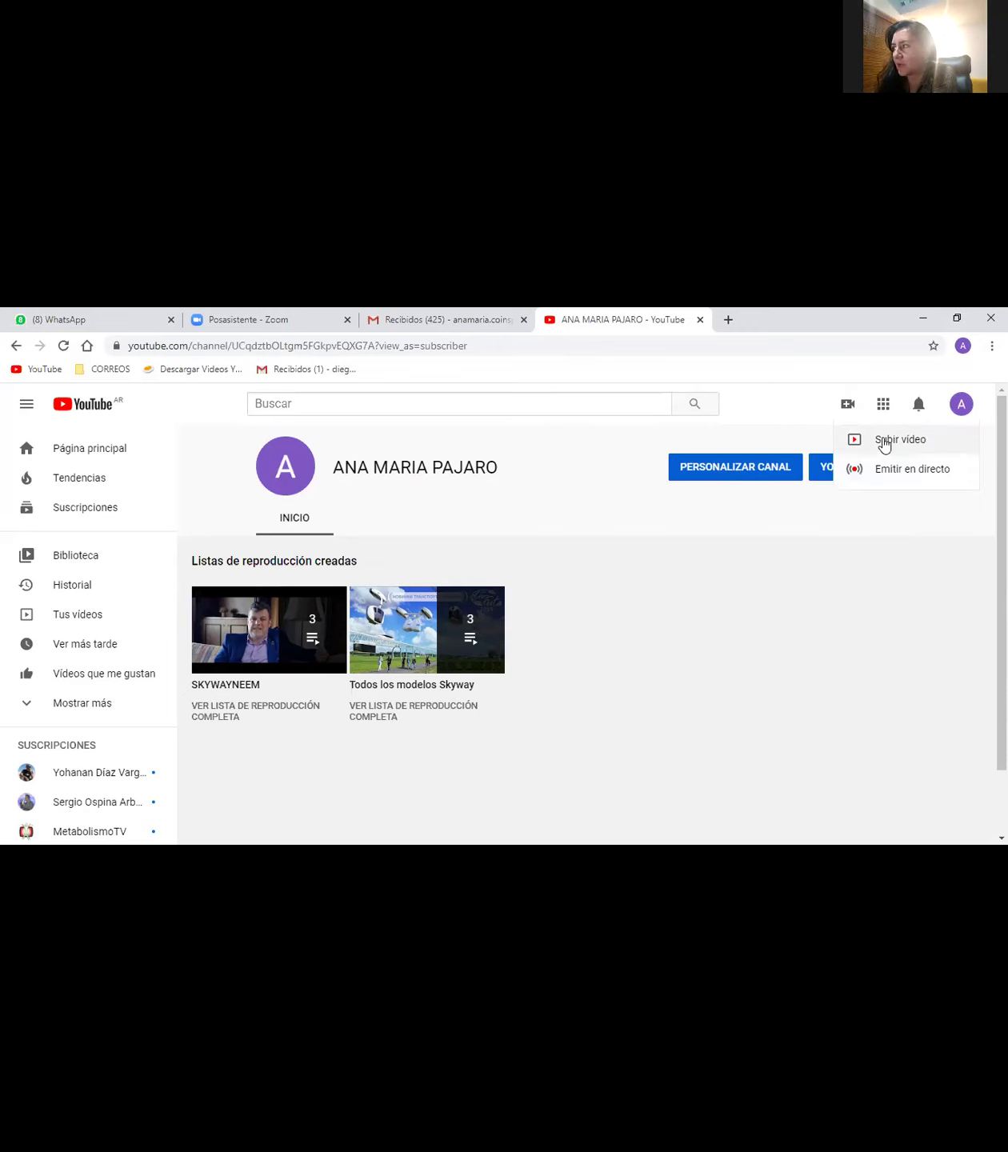
click(884, 442)
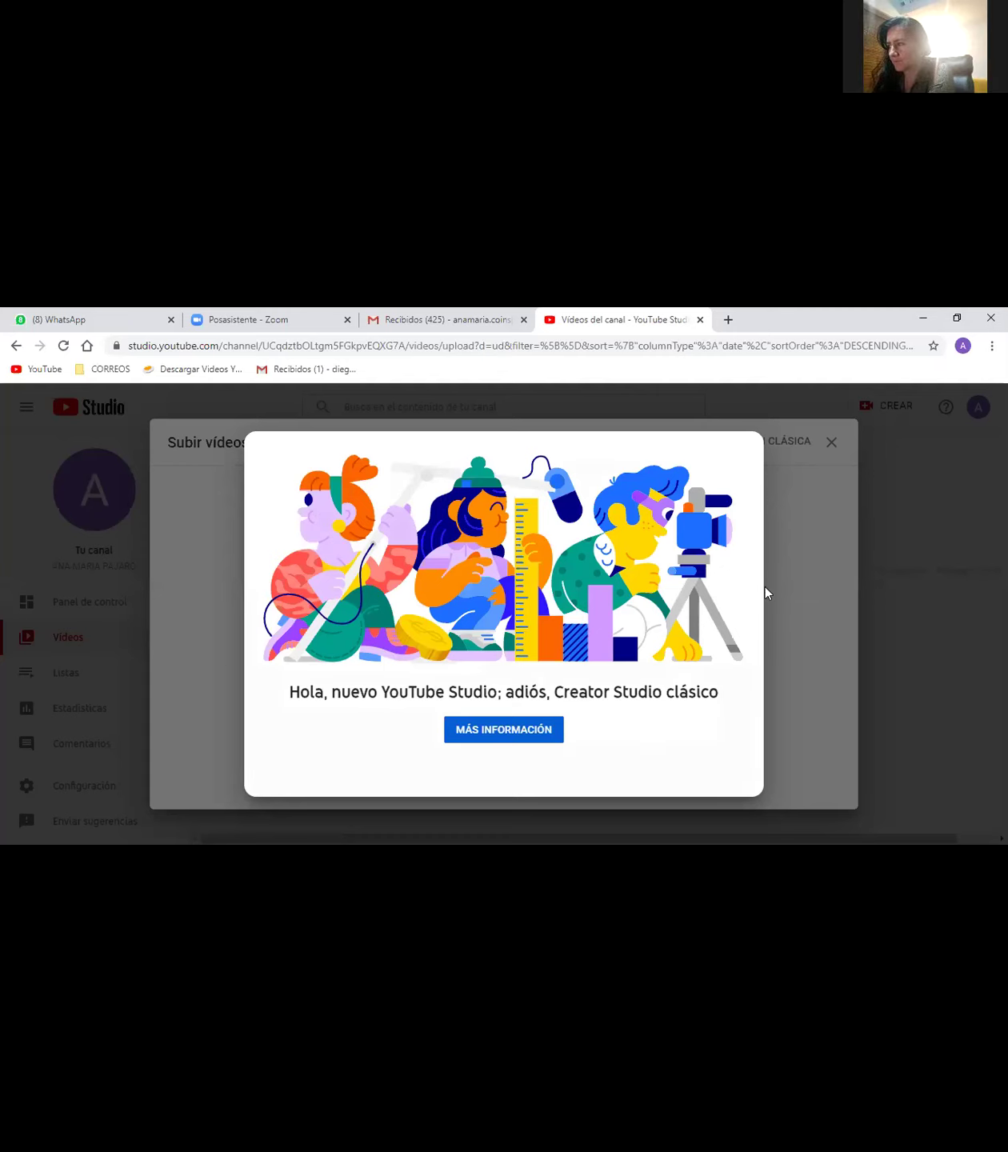
click(789, 544)
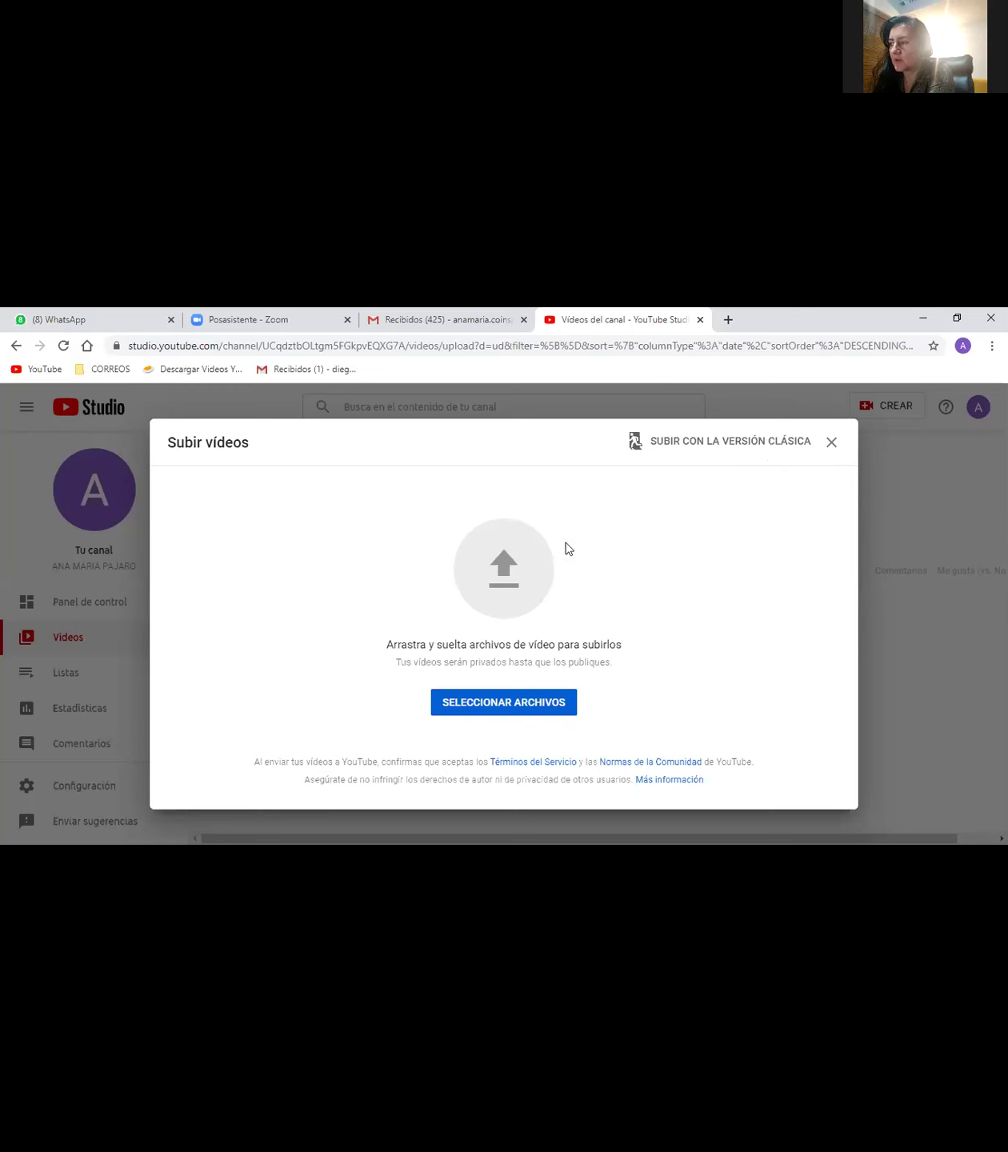
click(511, 560)
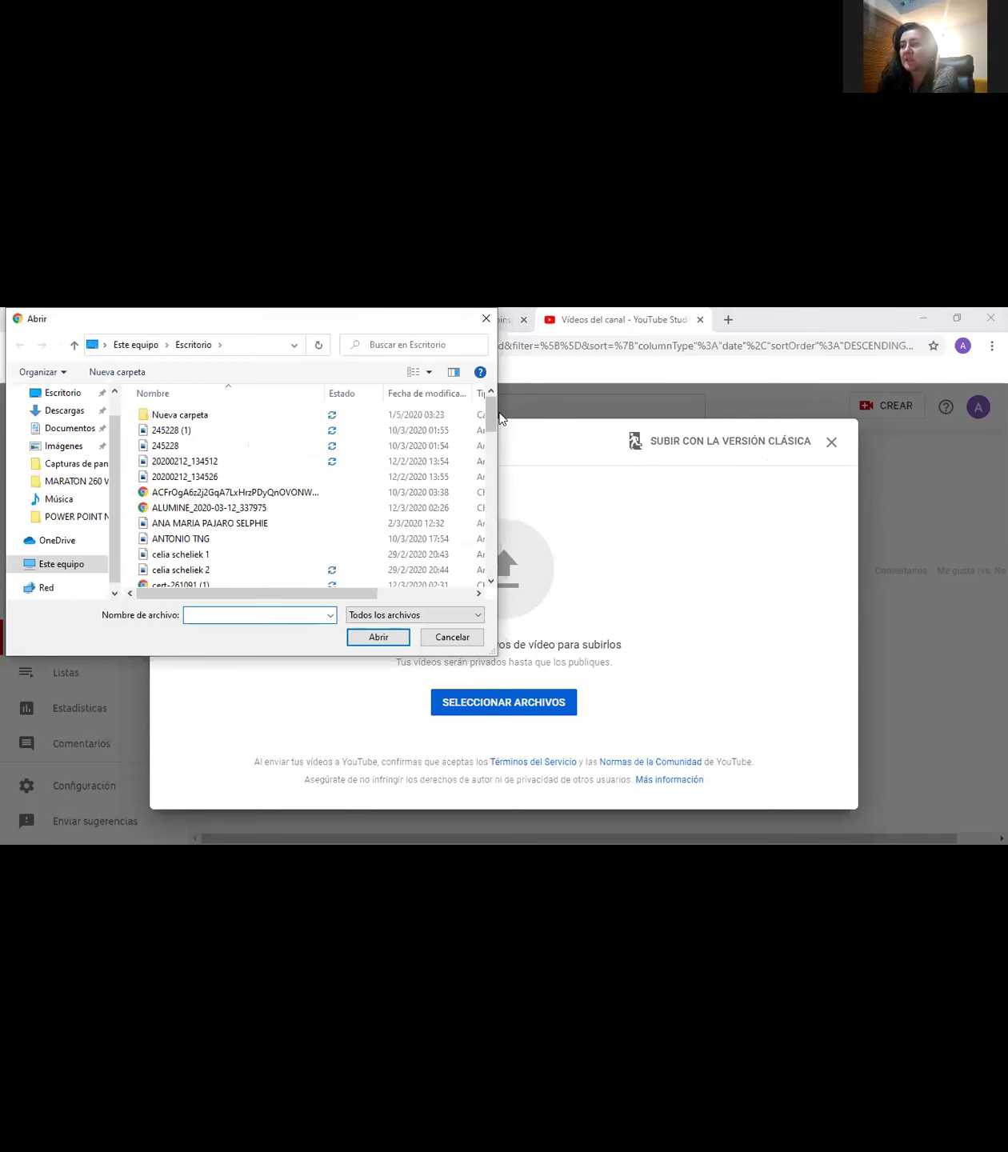
Look through the files in the Escritorio folder for a video to upload.
drag(493, 422, 495, 473)
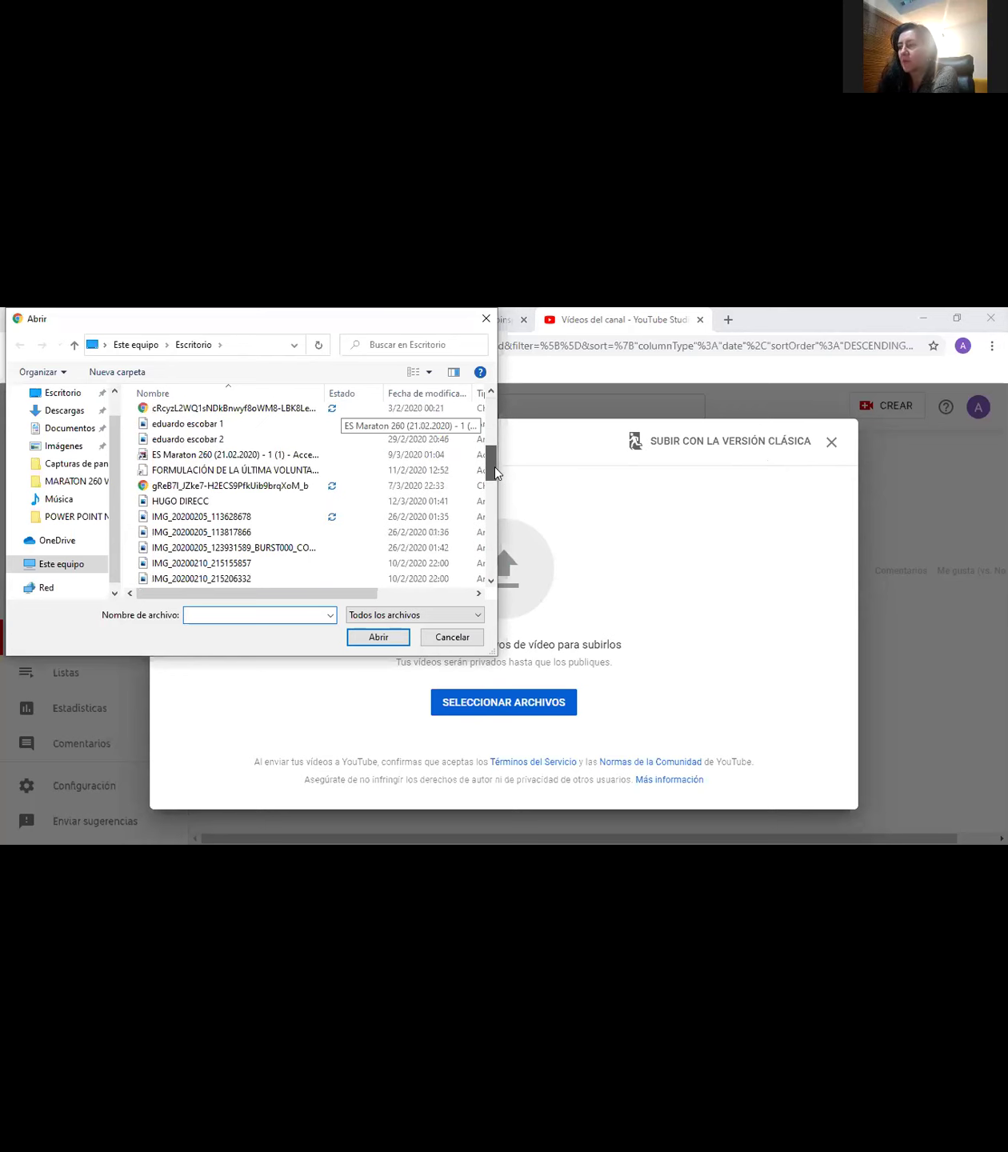
scroll(493, 479, down, 1)
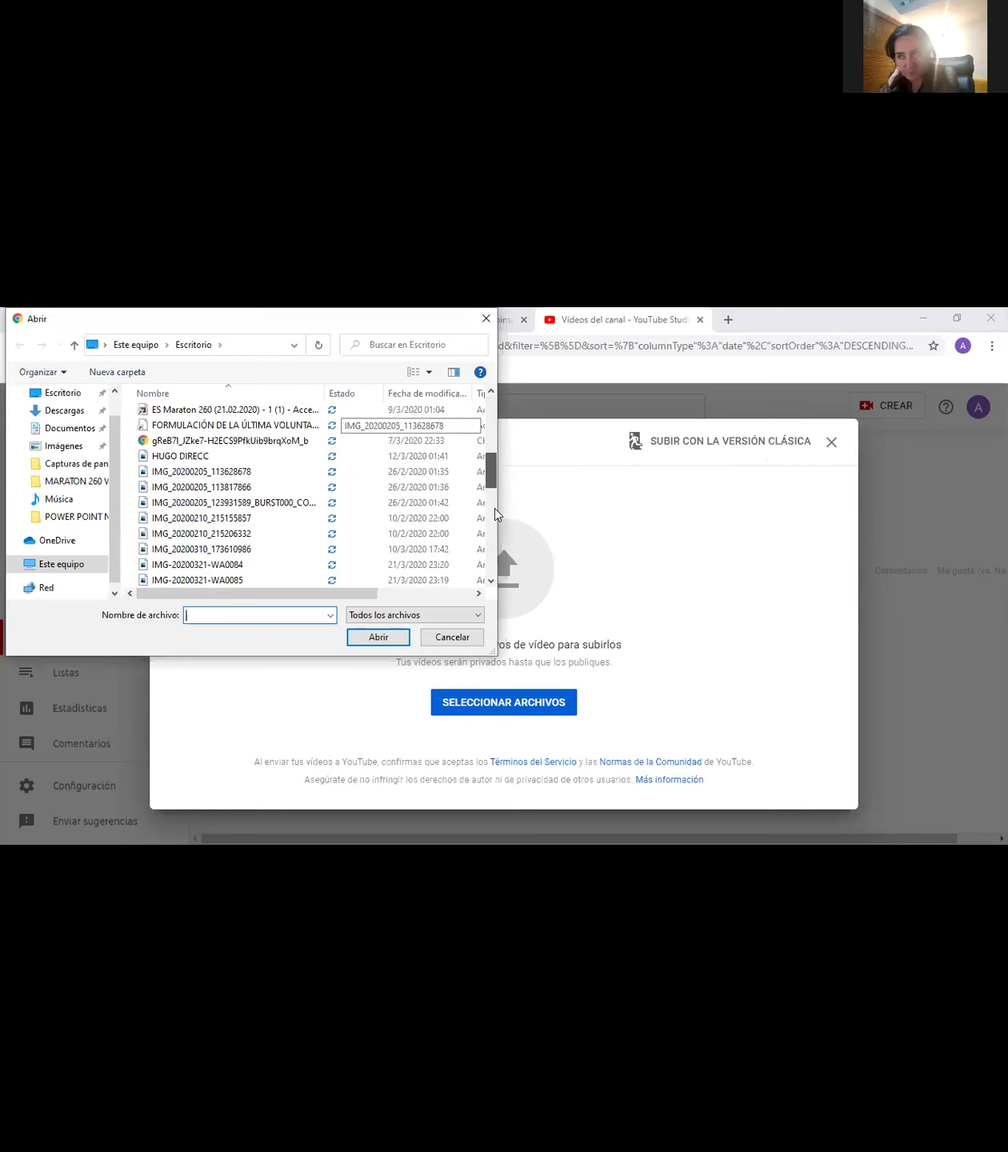
scroll(494, 513, down, 6)
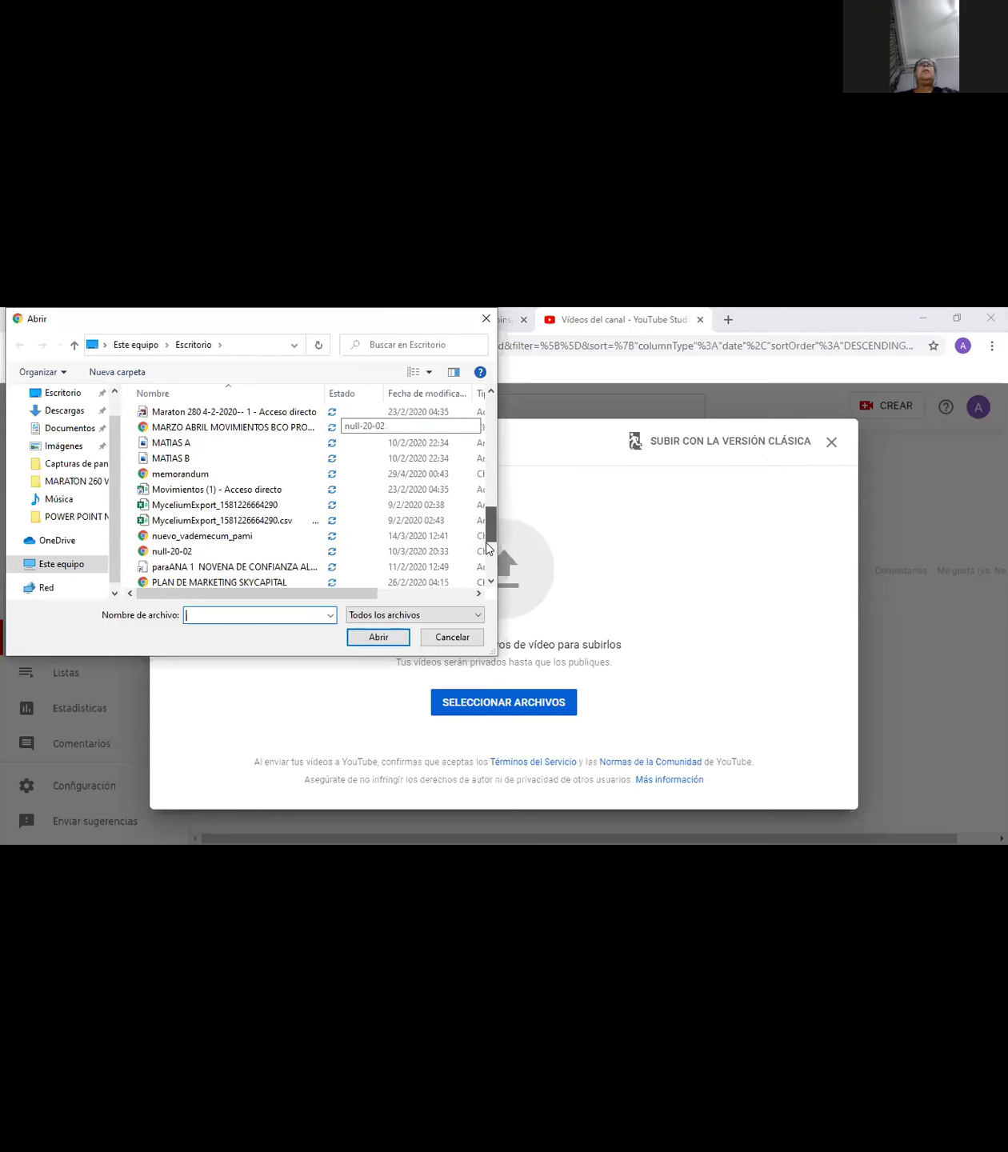
scroll(486, 544, down, 4)
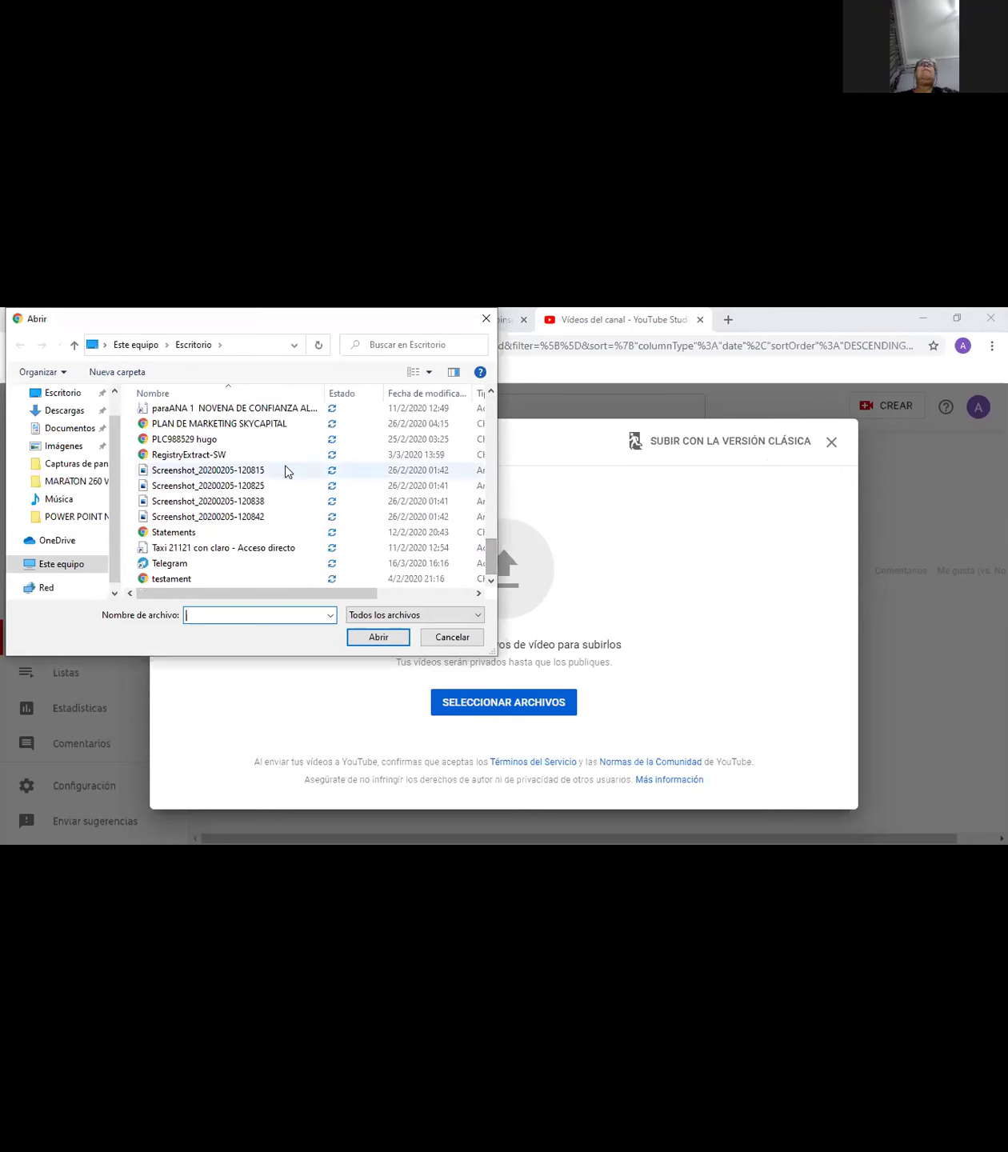
Switch to the Imágenes folder and look through its files and subfolders for a video to upload.
click(72, 451)
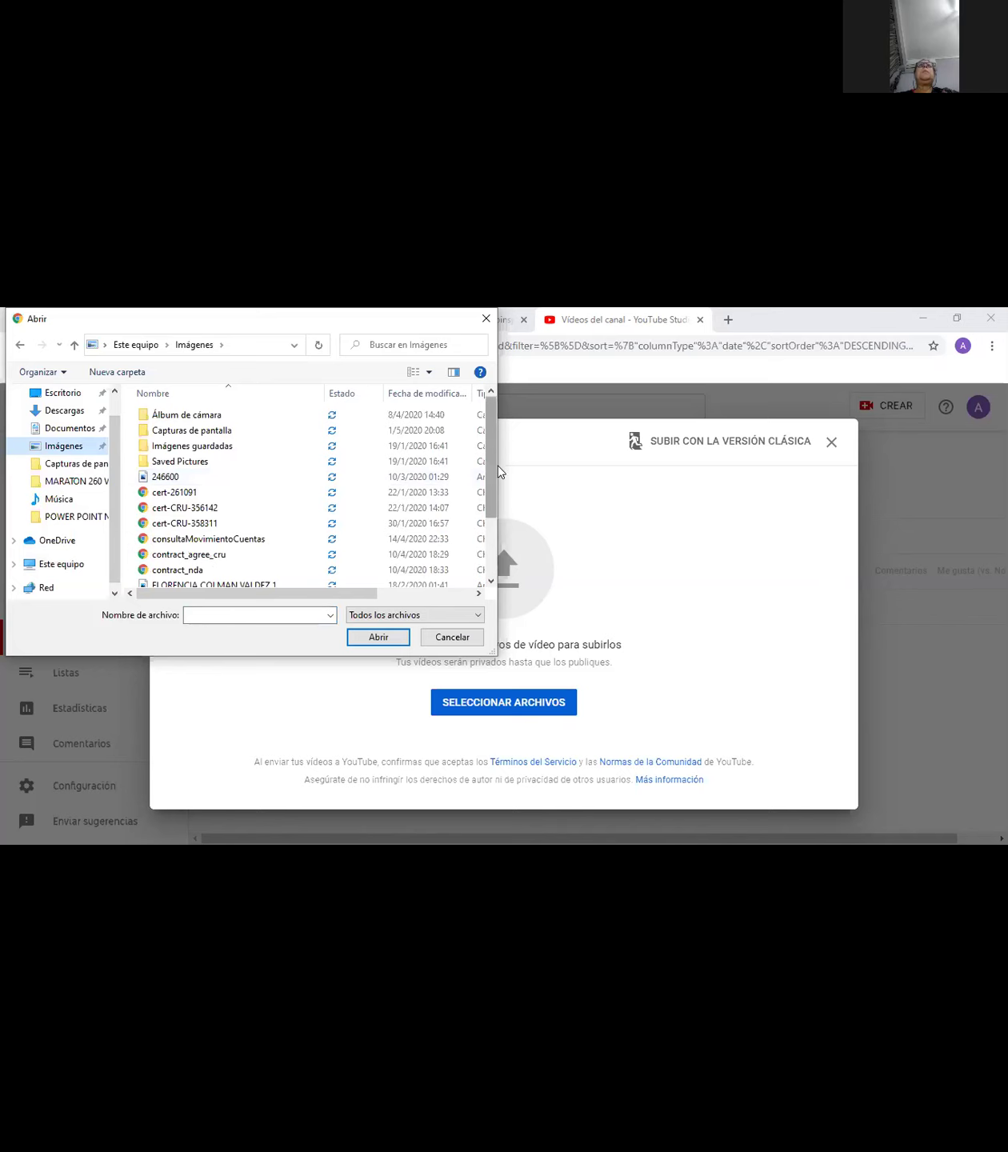
scroll(491, 488, down, 2)
scroll(481, 541, down, 1)
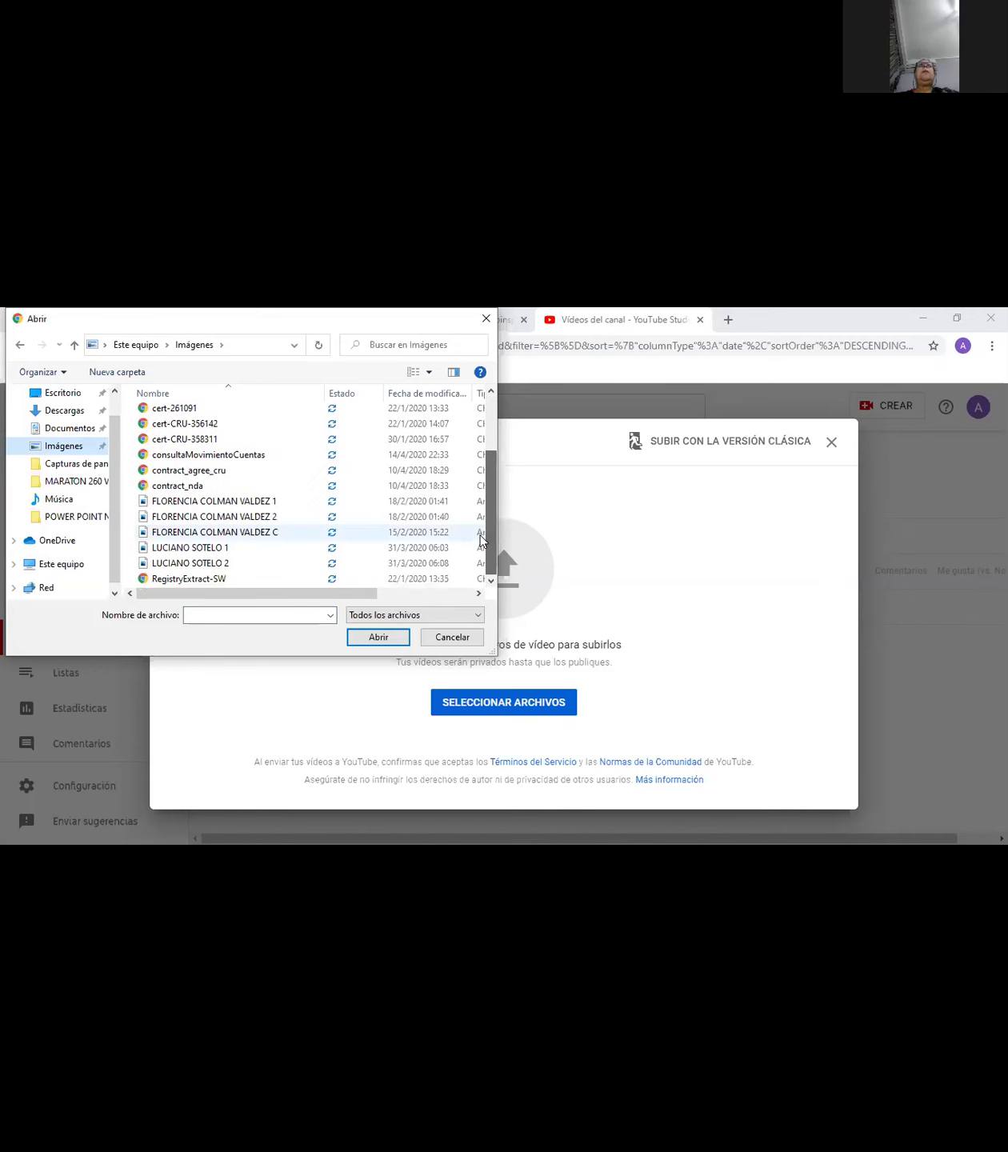
click(216, 546)
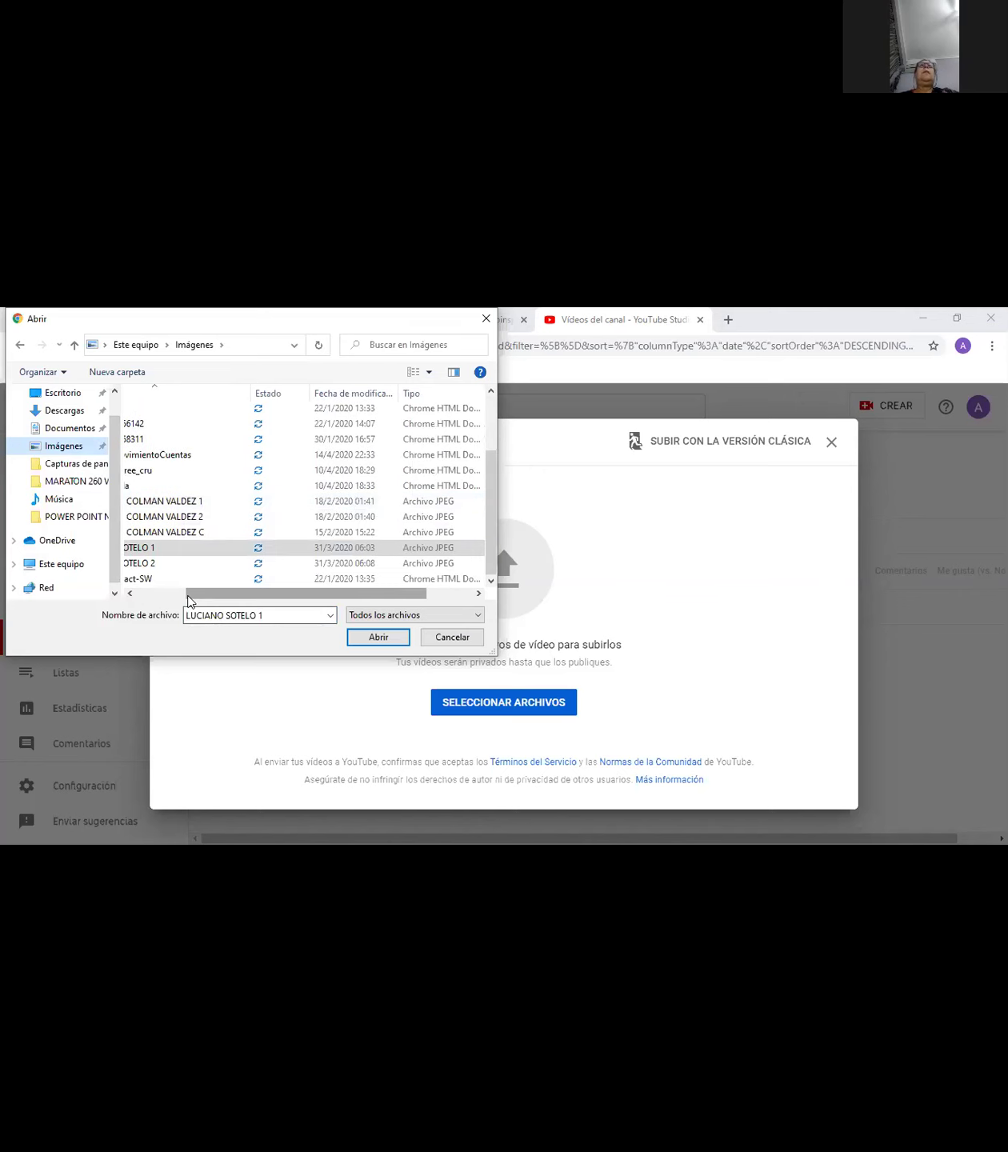
click(133, 592)
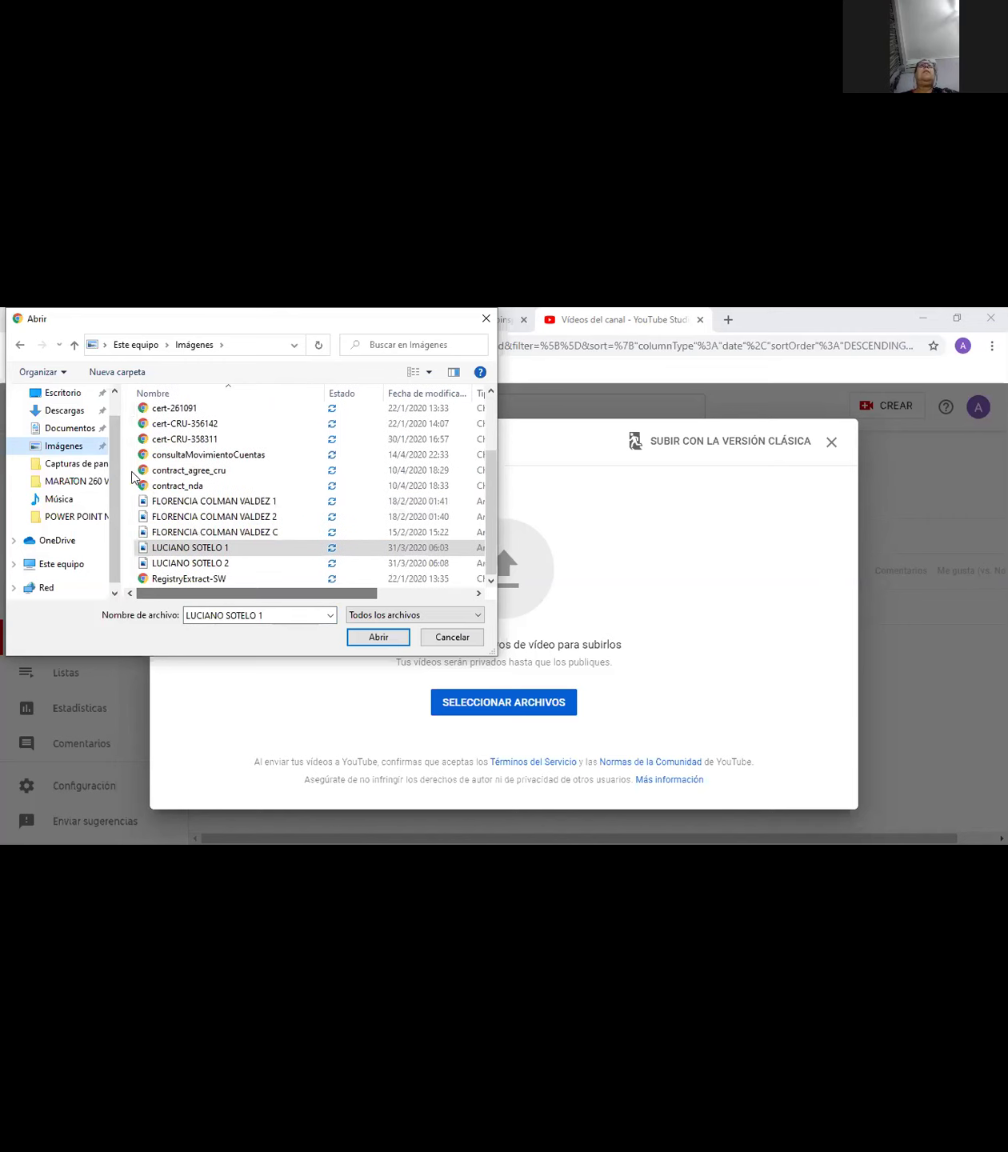
scroll(144, 454, up, 2)
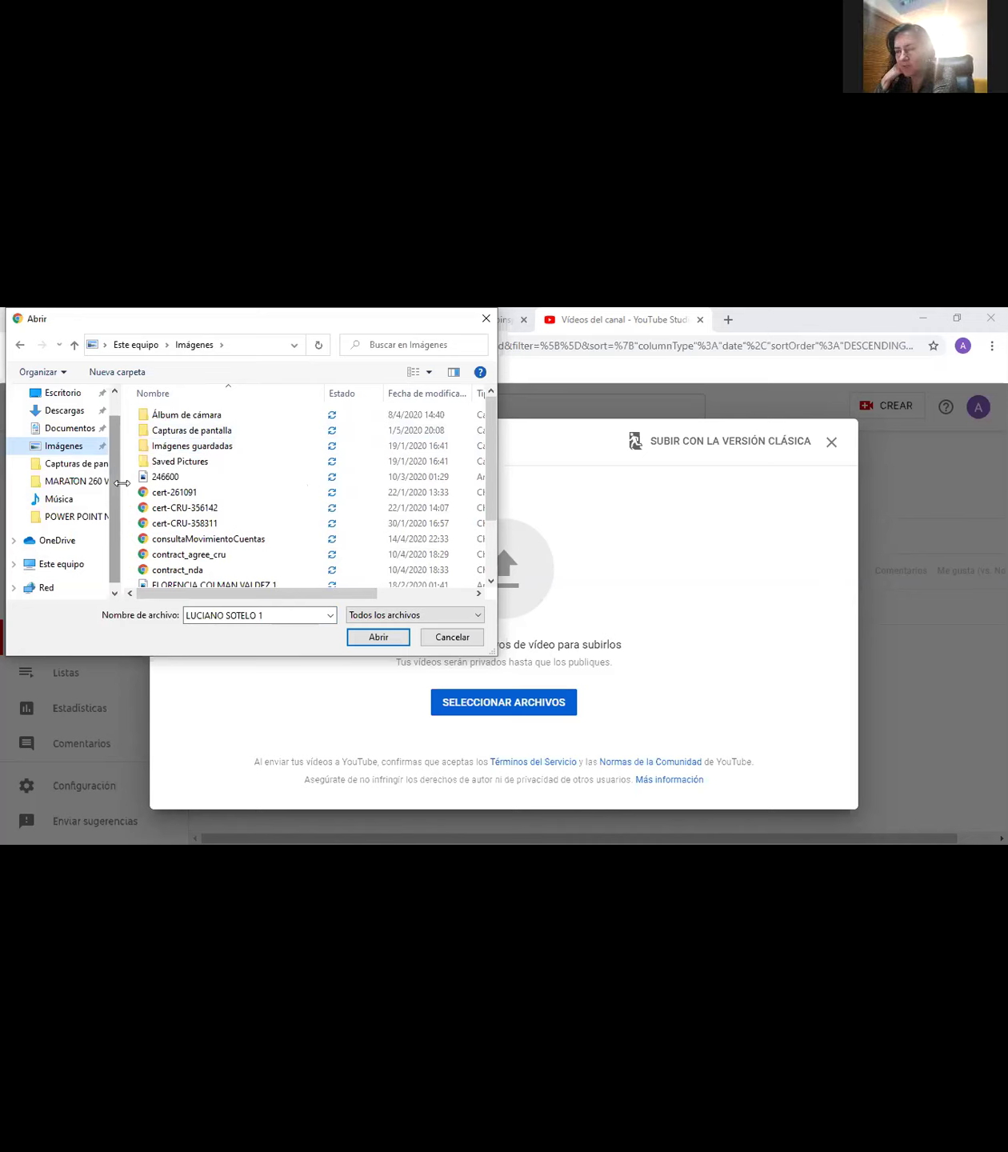
Open the Álbum de cámara folder inside Imágenes, leaving its name unedited.
click(229, 421)
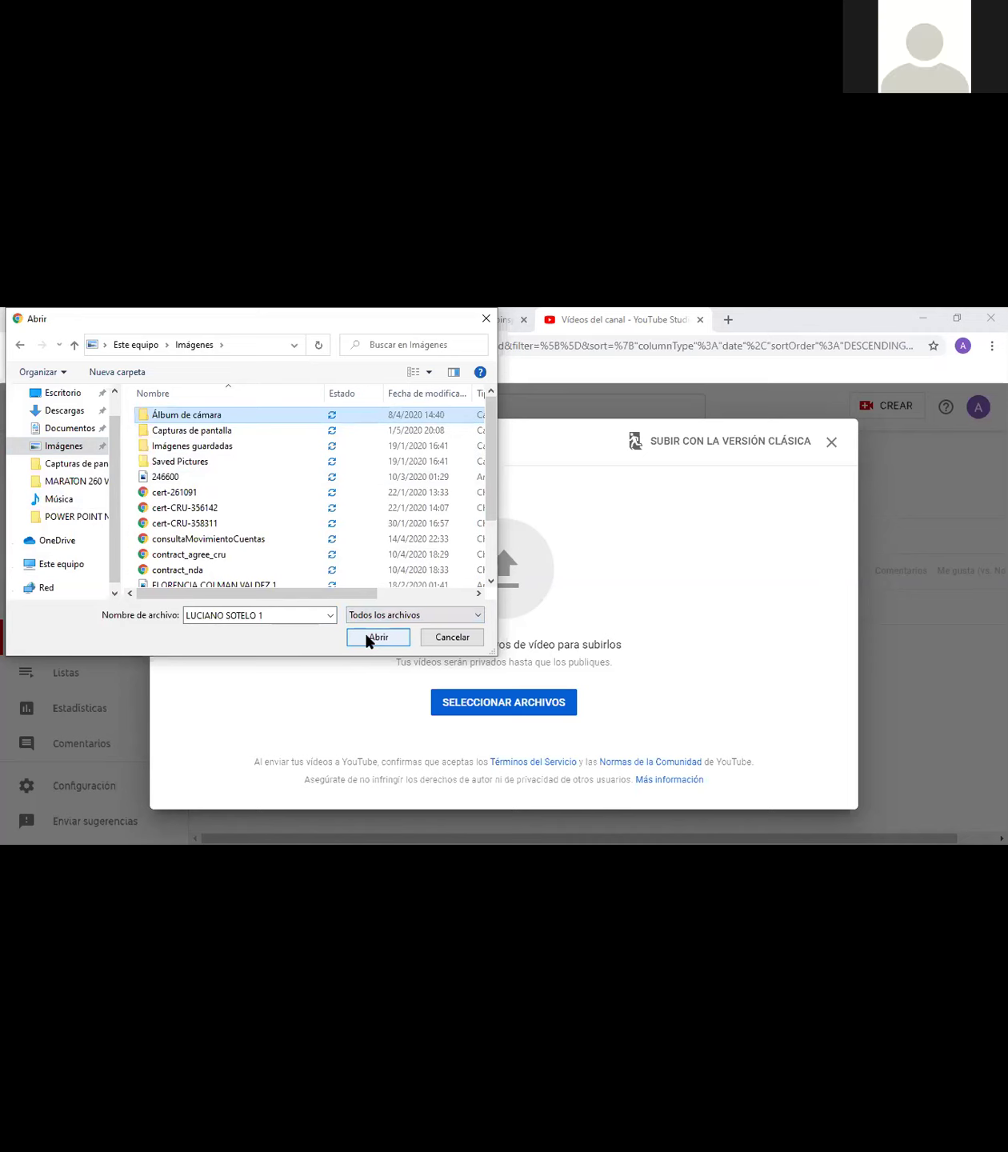
click(253, 422)
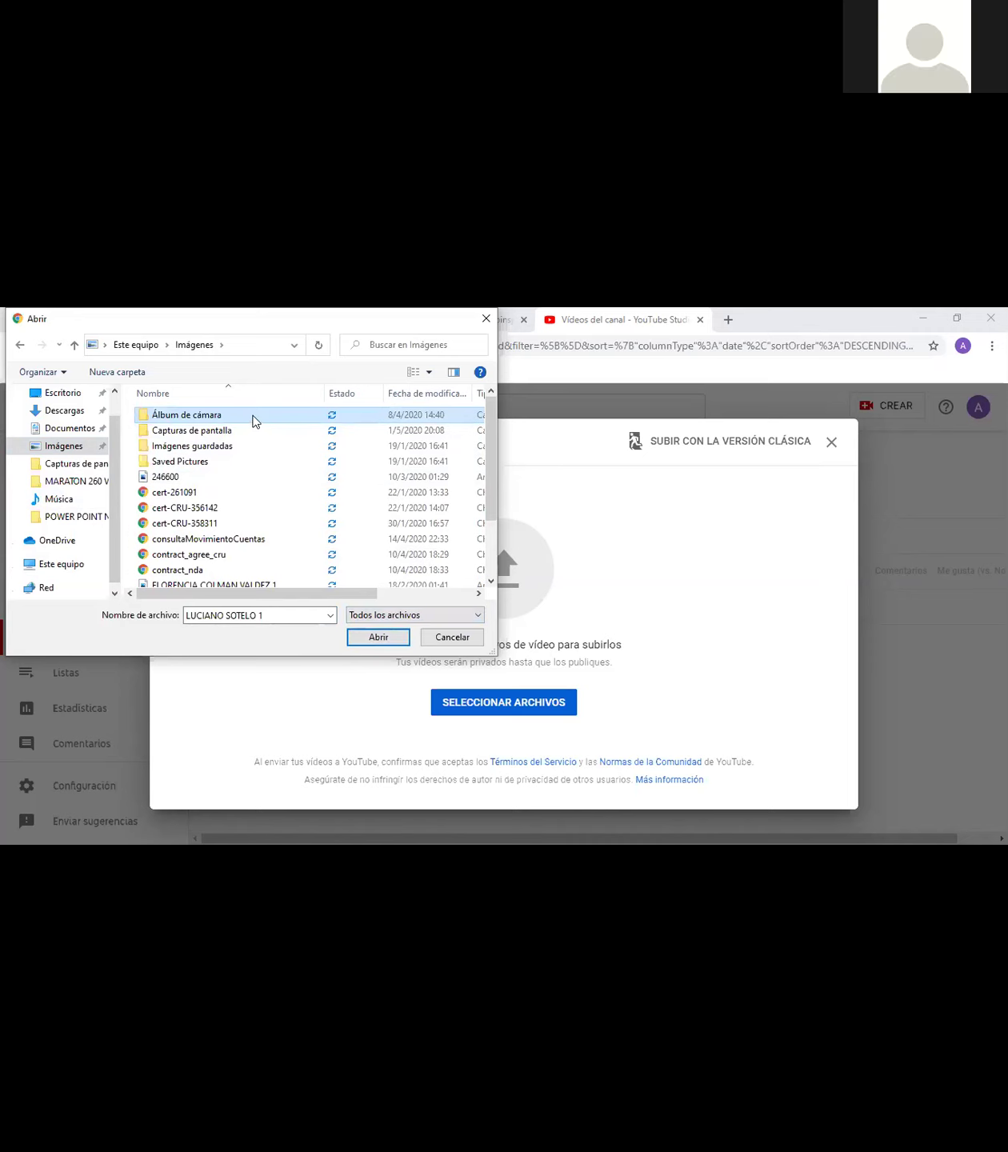
click(318, 422)
click(207, 413)
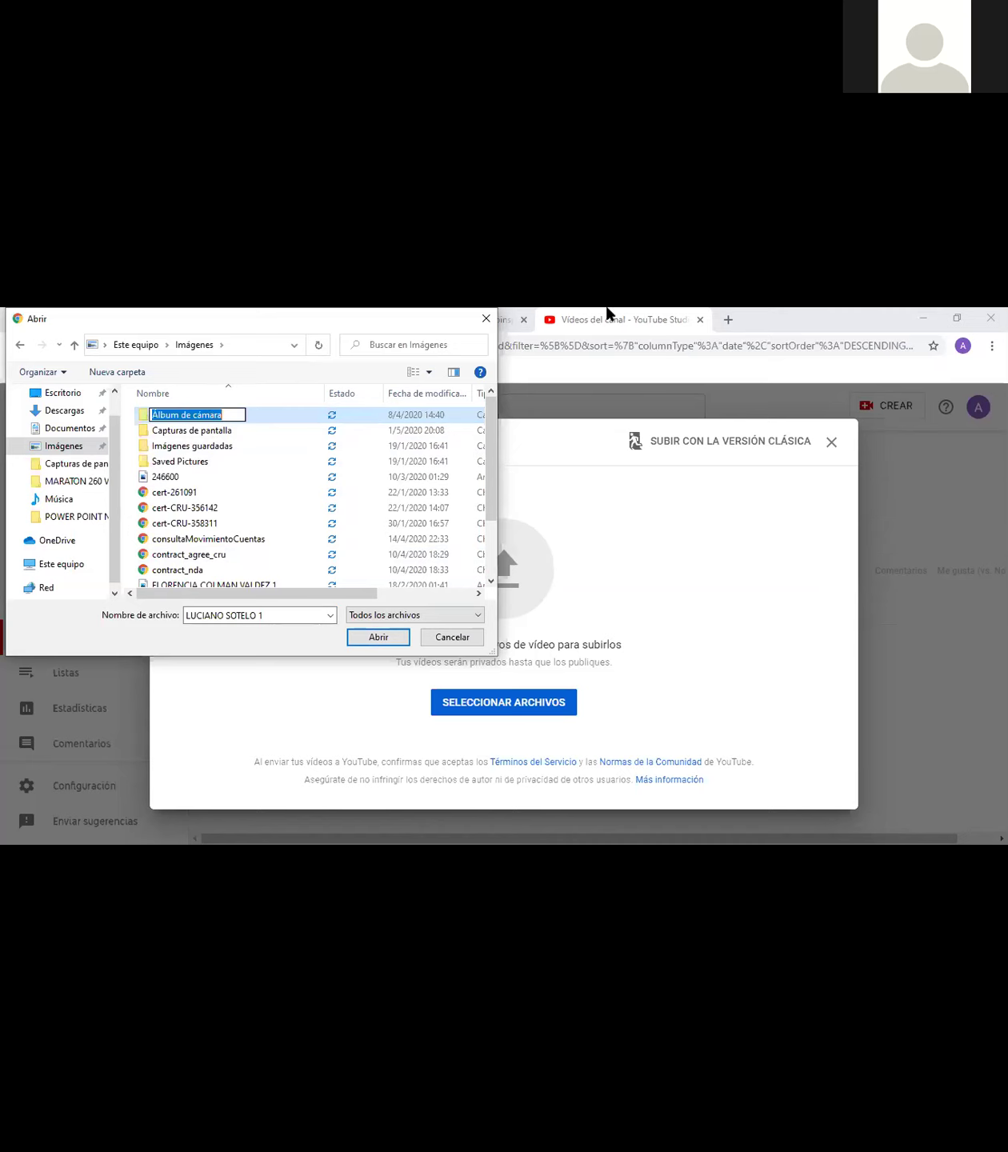
click(277, 419)
key(Return)
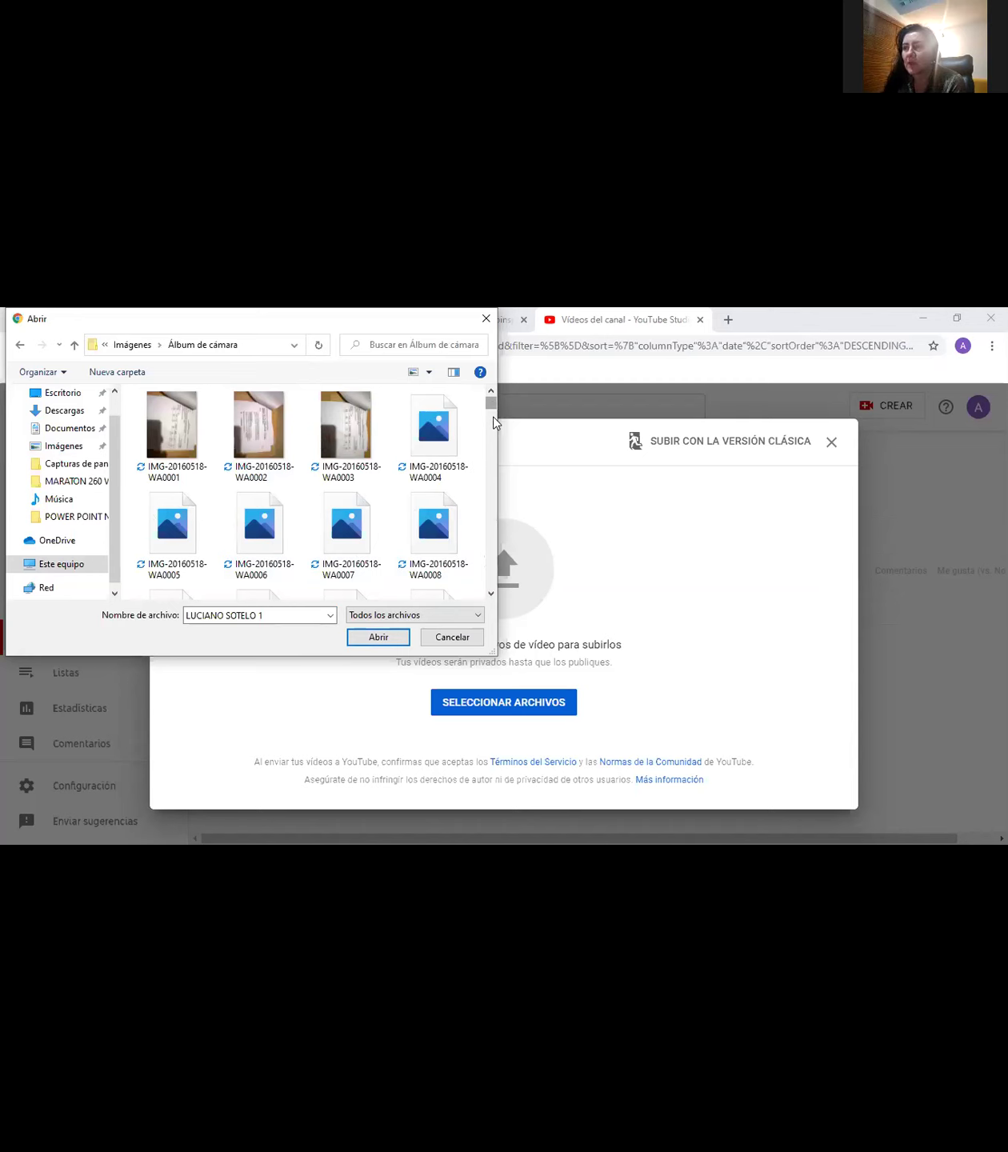
Look through the image thumbnails in the Álbum de cámara folder for a file to upload.
scroll(493, 422, down, 4)
drag(495, 439, 494, 472)
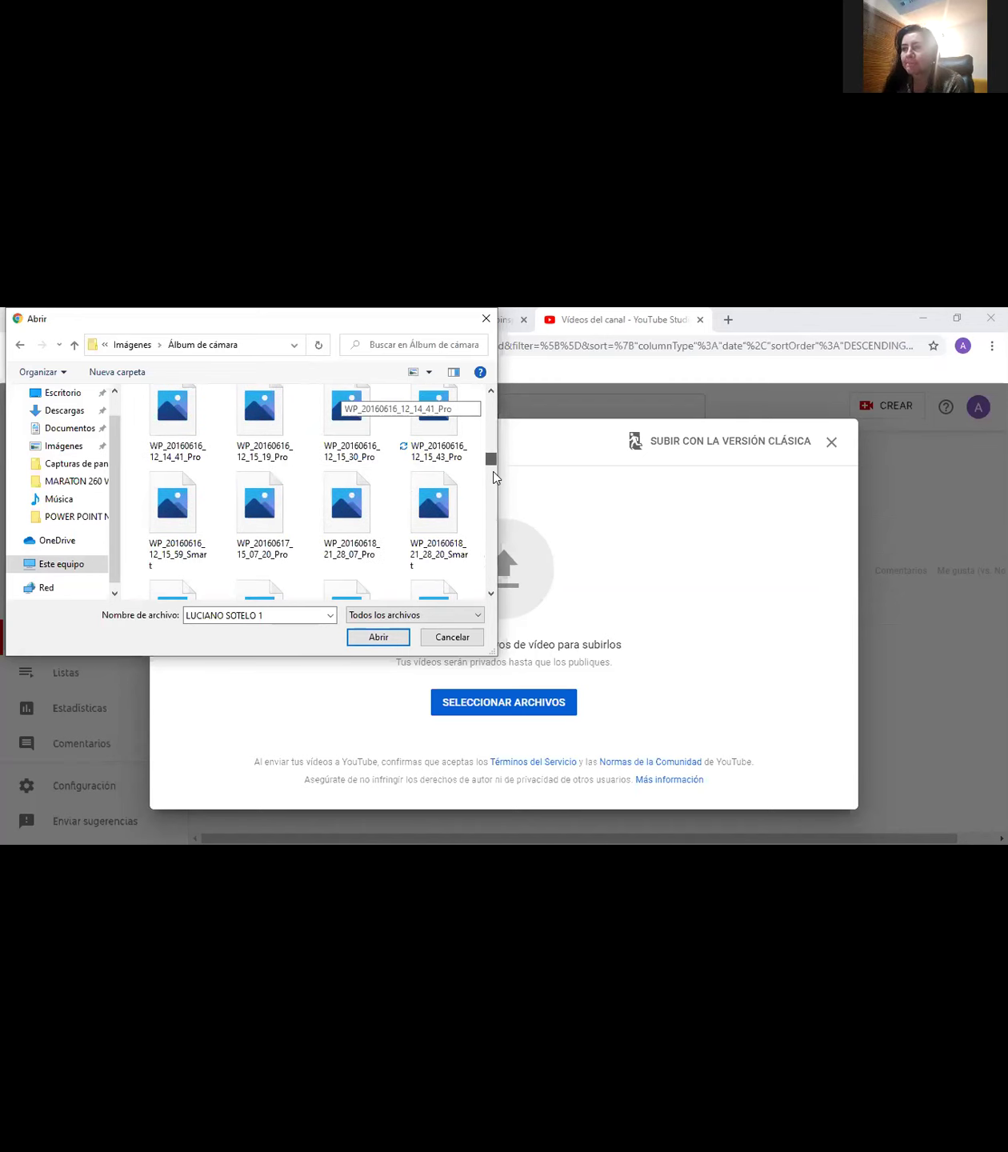
scroll(487, 554, down, 2)
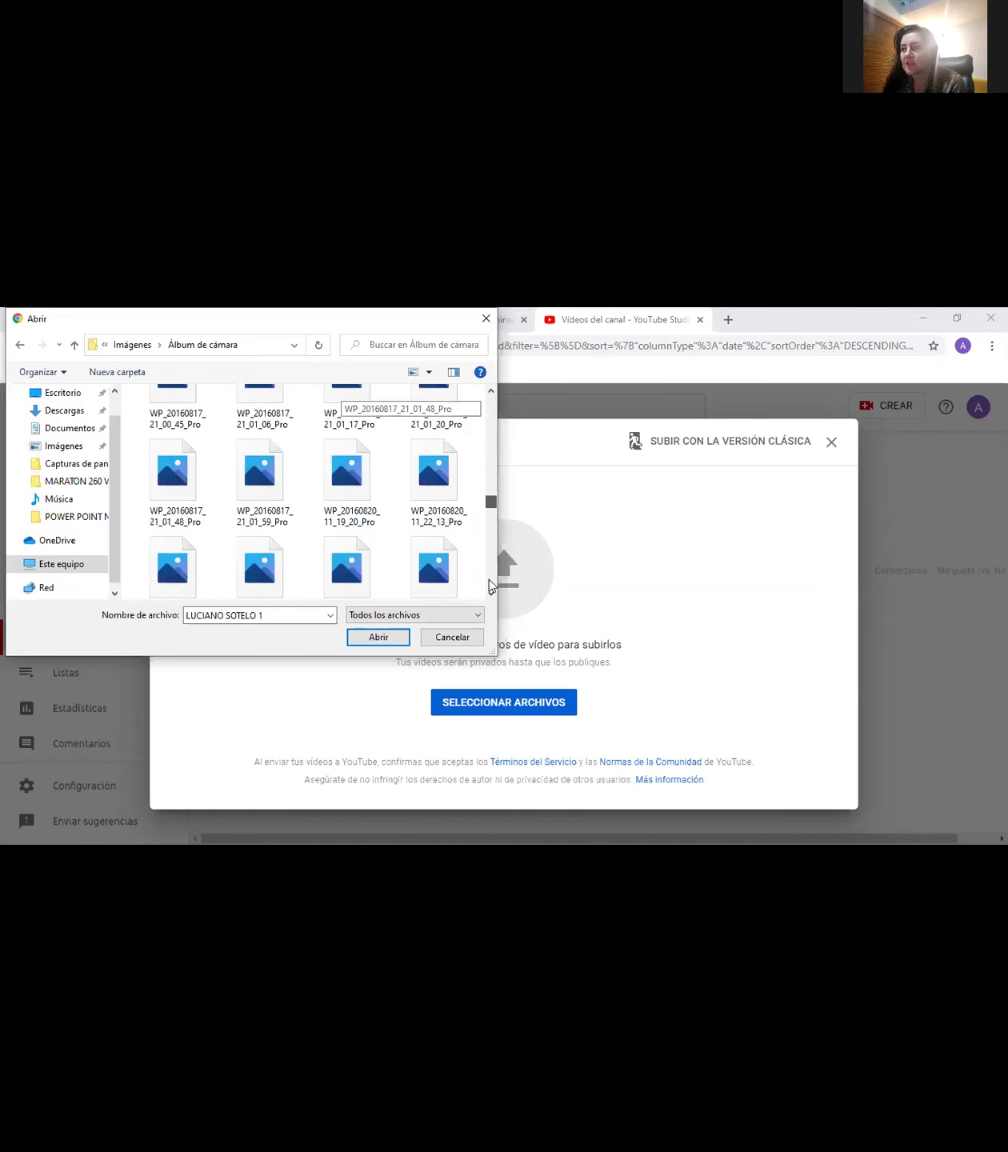
click(489, 580)
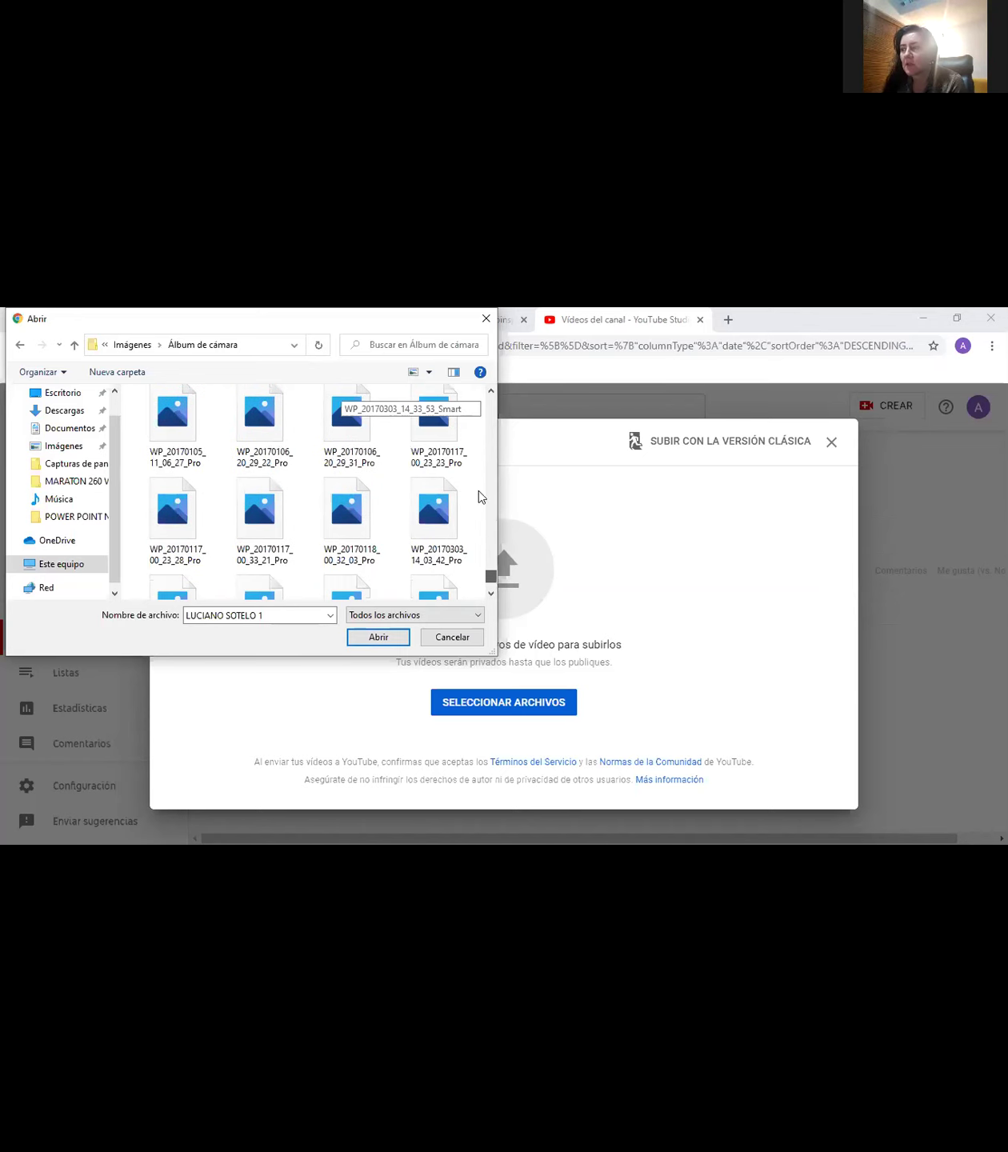
scroll(478, 491, down, 3)
scroll(471, 480, up, 1)
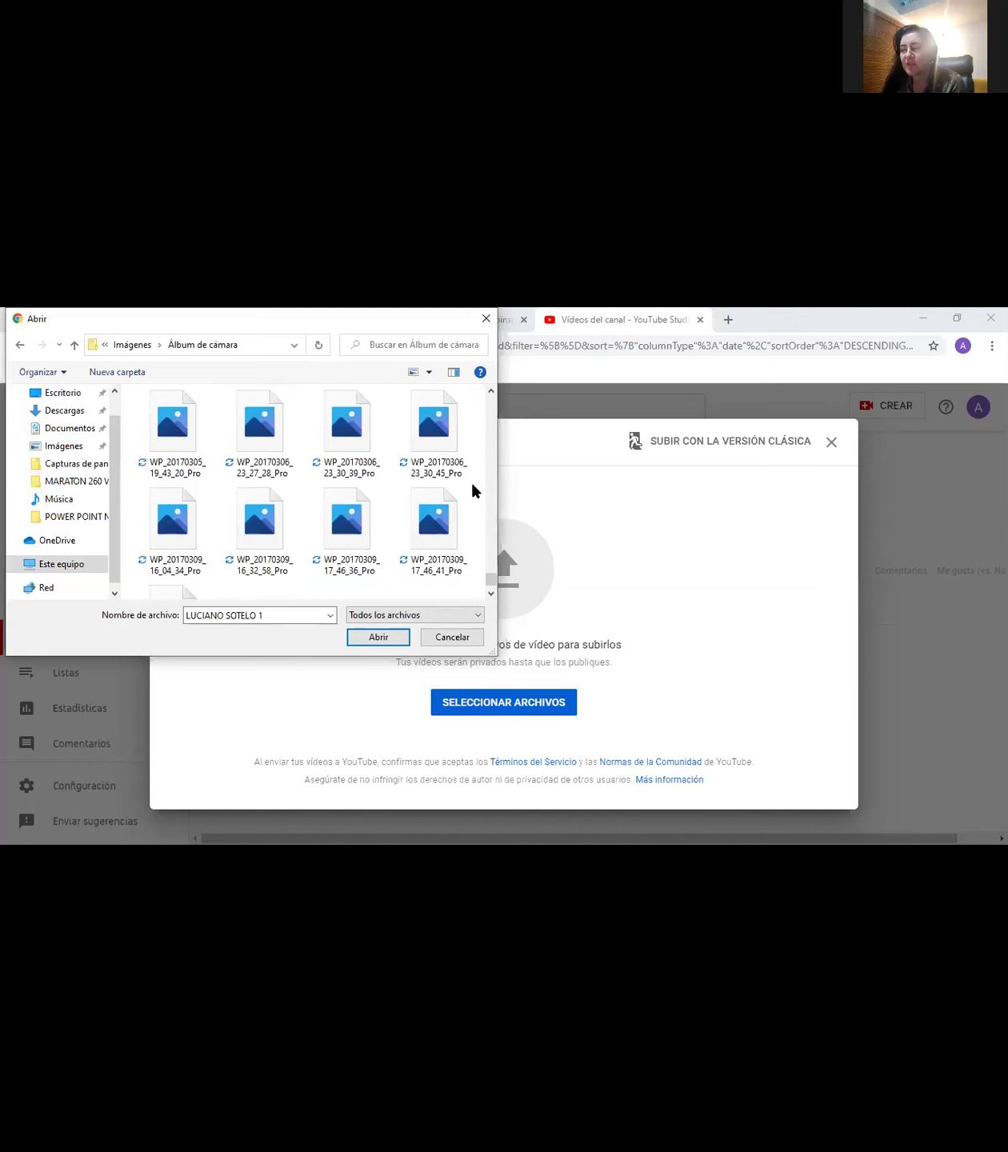
scroll(465, 480, up, 1)
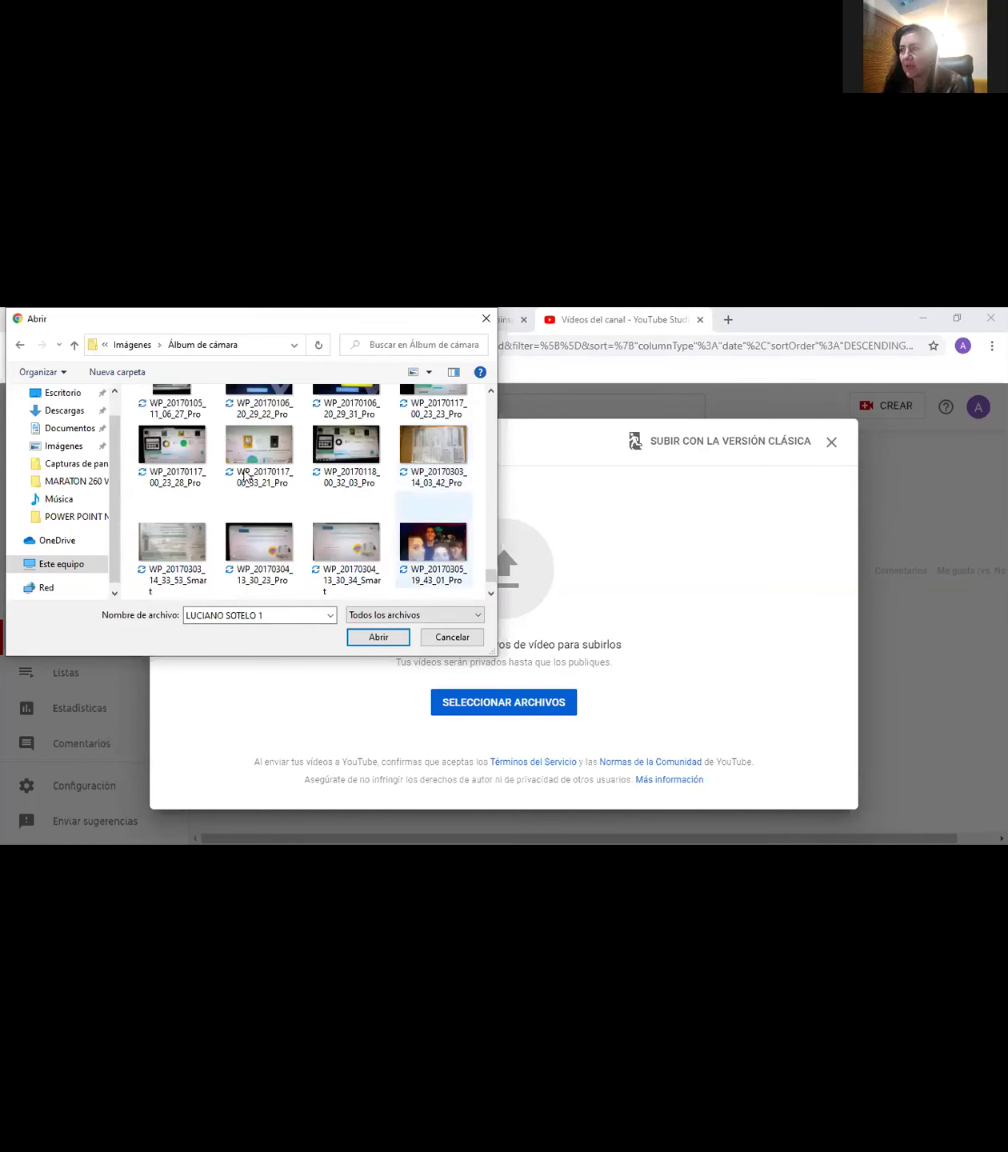
Go back over the last photo thumbnails in the Álbum de cámara folder for a video to upload.
scroll(249, 472, up, 1)
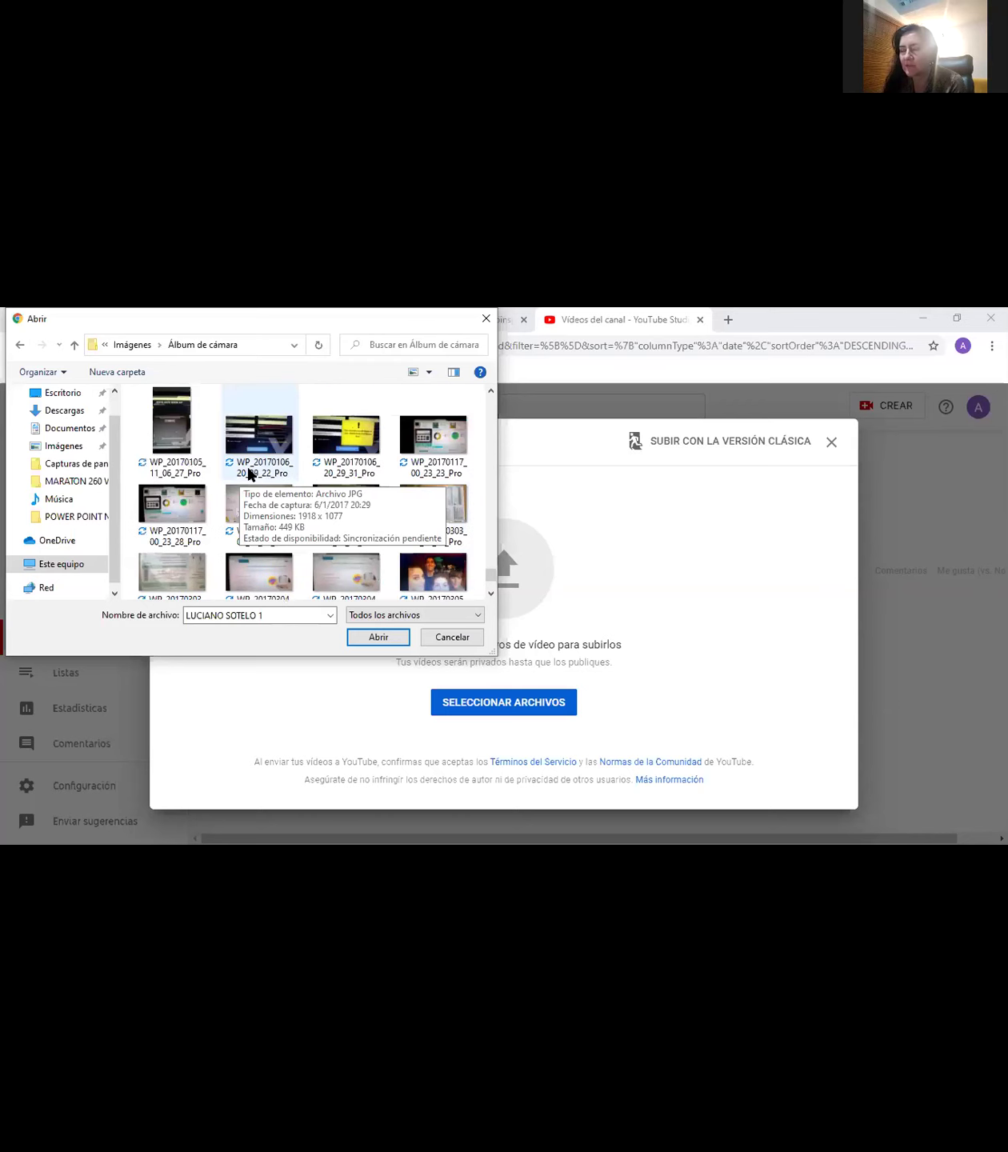
scroll(286, 447, up, 3)
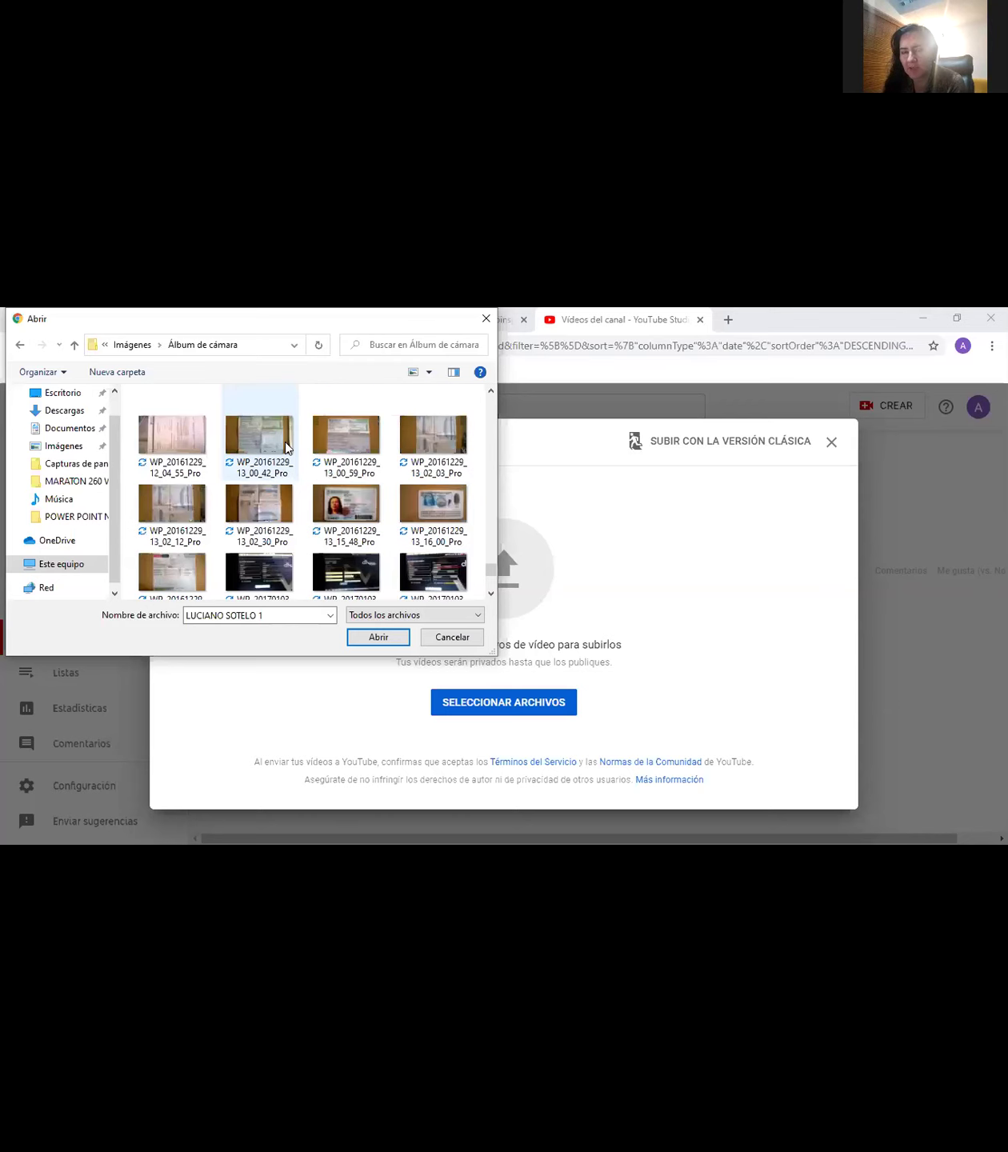
scroll(283, 451, up, 2)
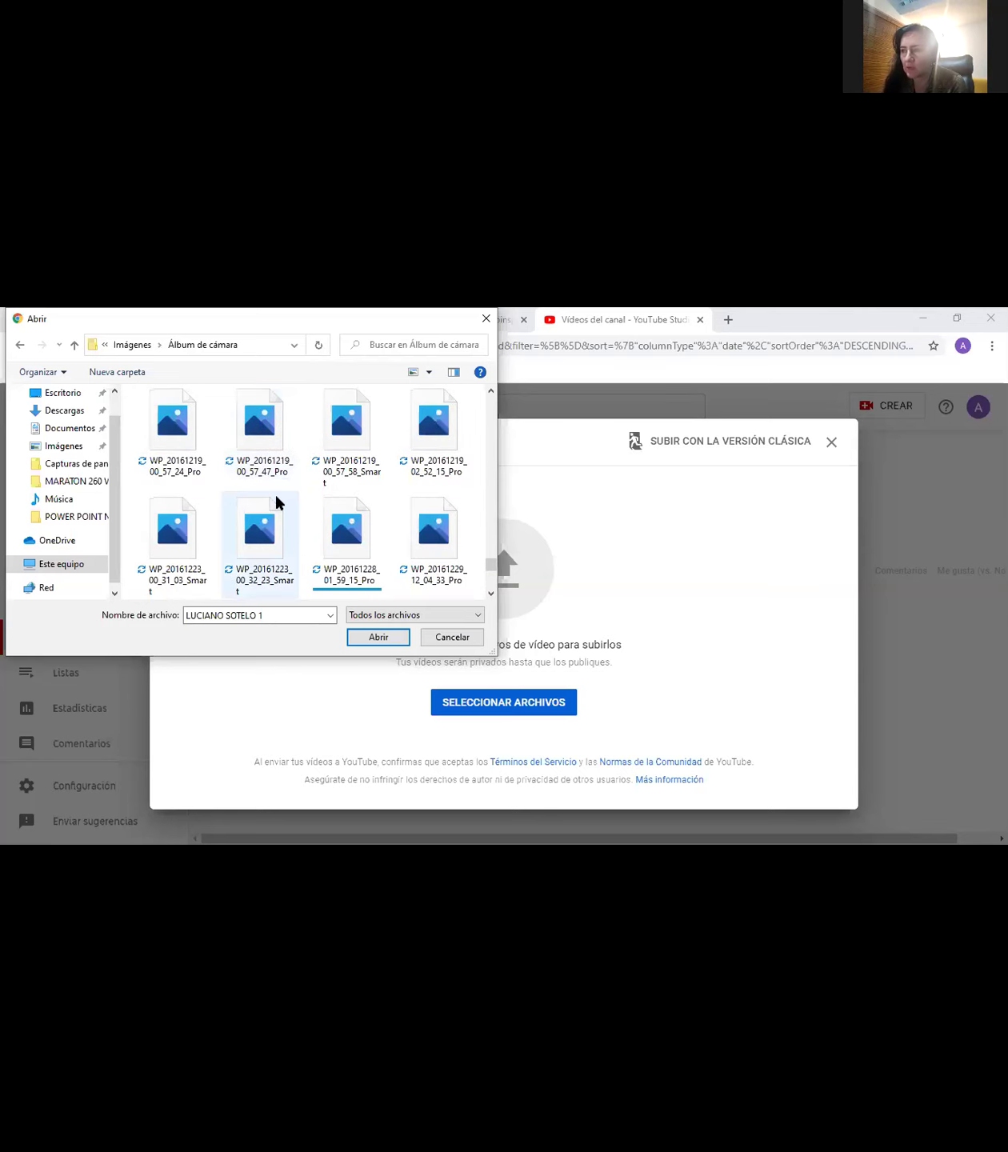
scroll(272, 506, down, 5)
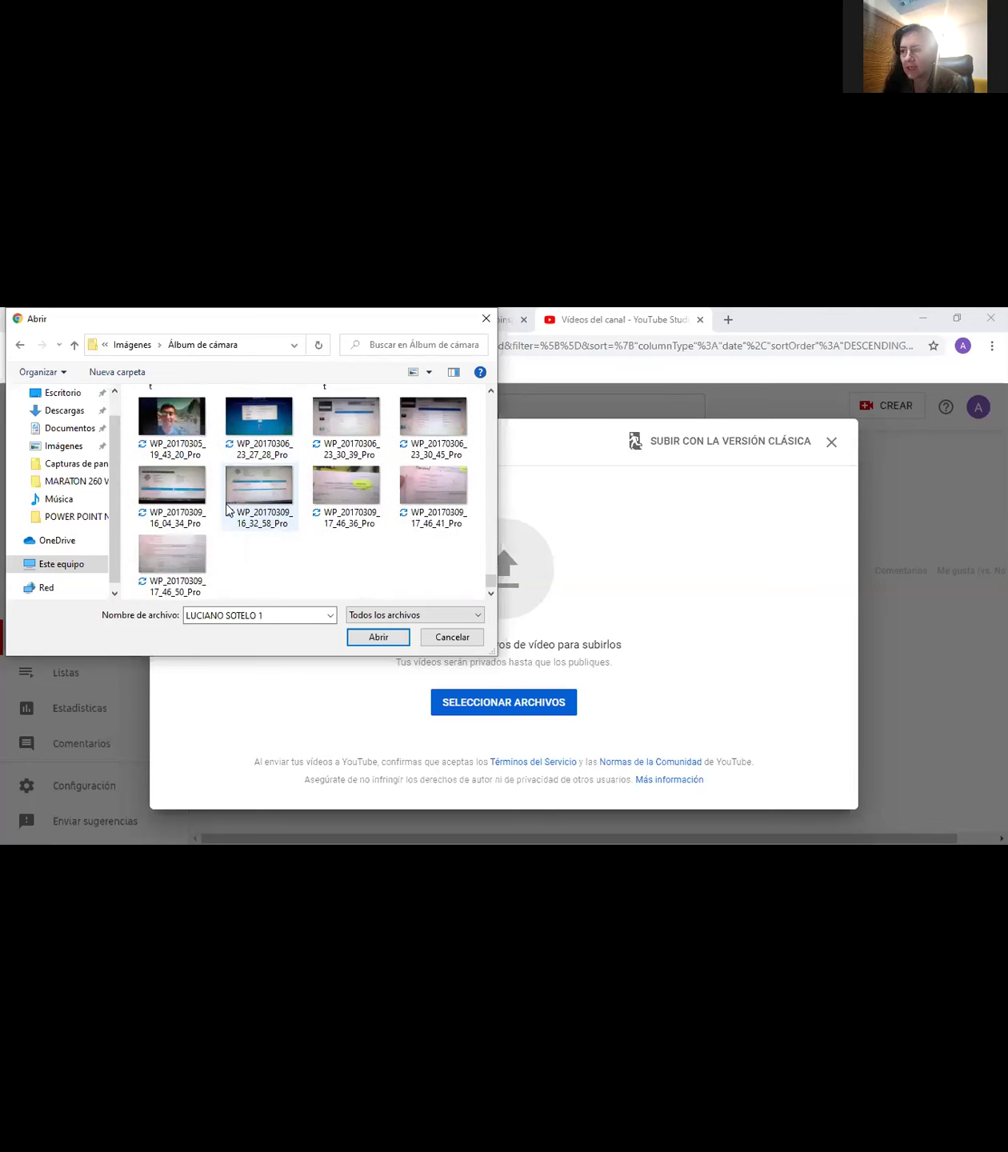
Upload the file video (0) from the MARATON 260 VIDEOS folder to the channel.
click(96, 483)
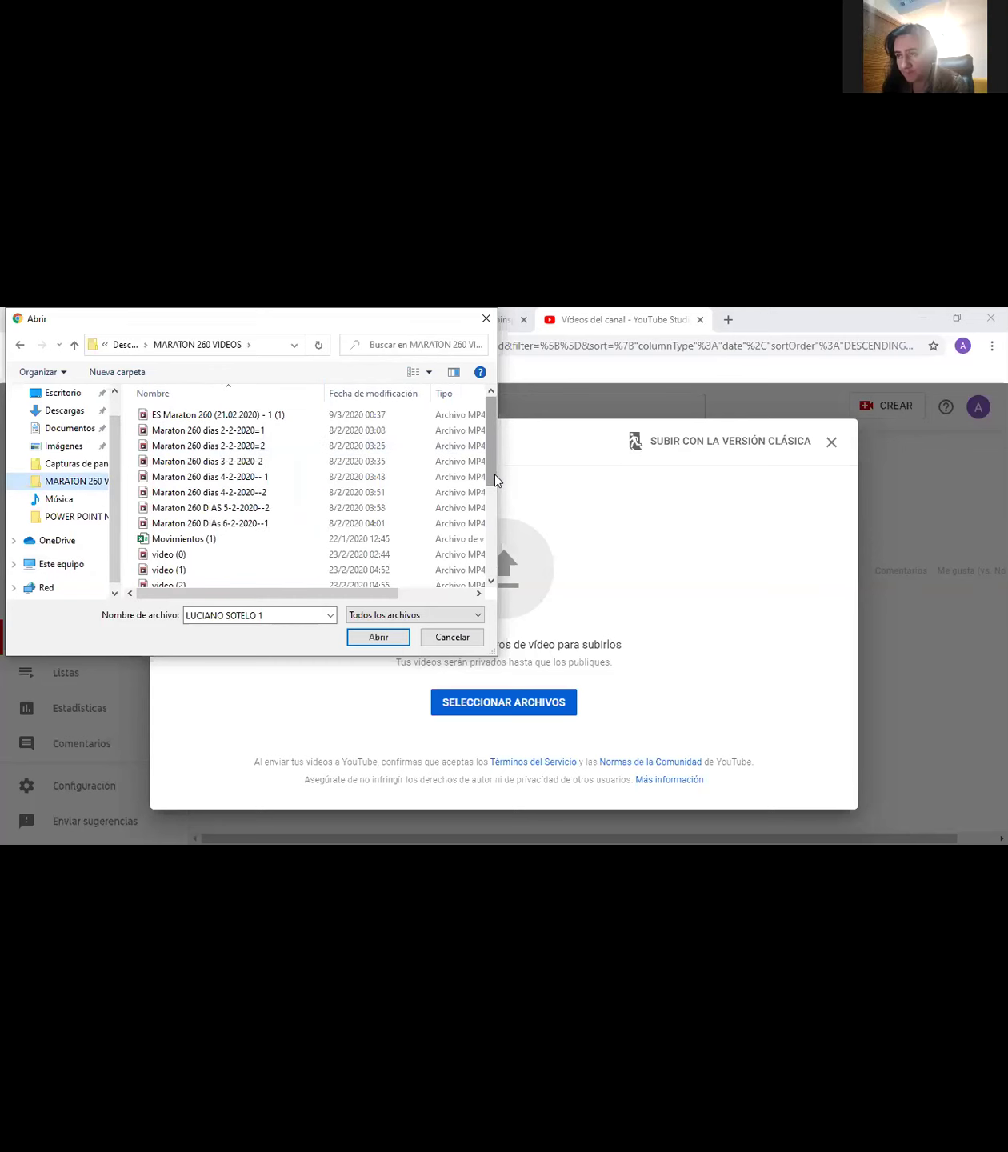
scroll(492, 480, down, 1)
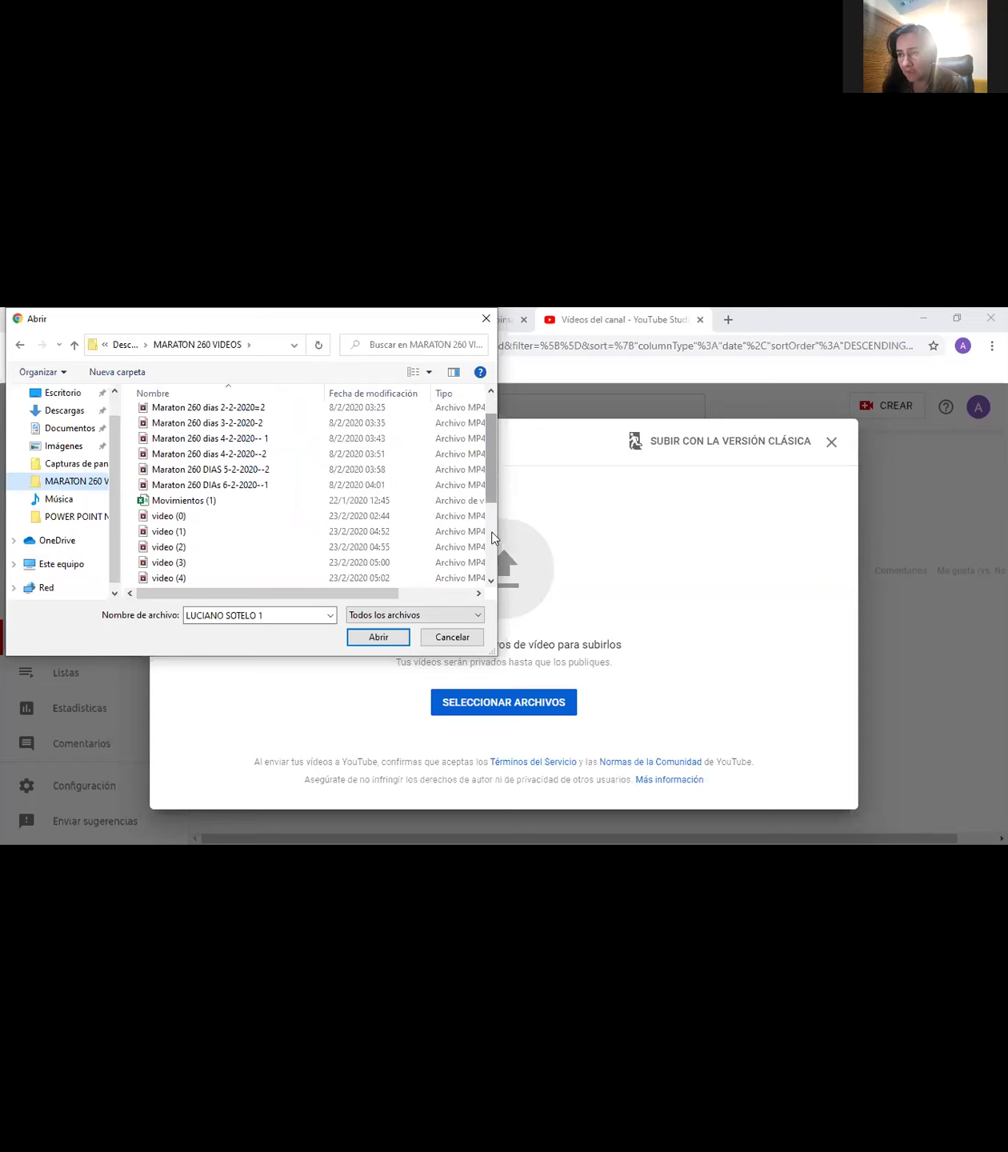
scroll(491, 520, down, 2)
scroll(485, 545, down, 2)
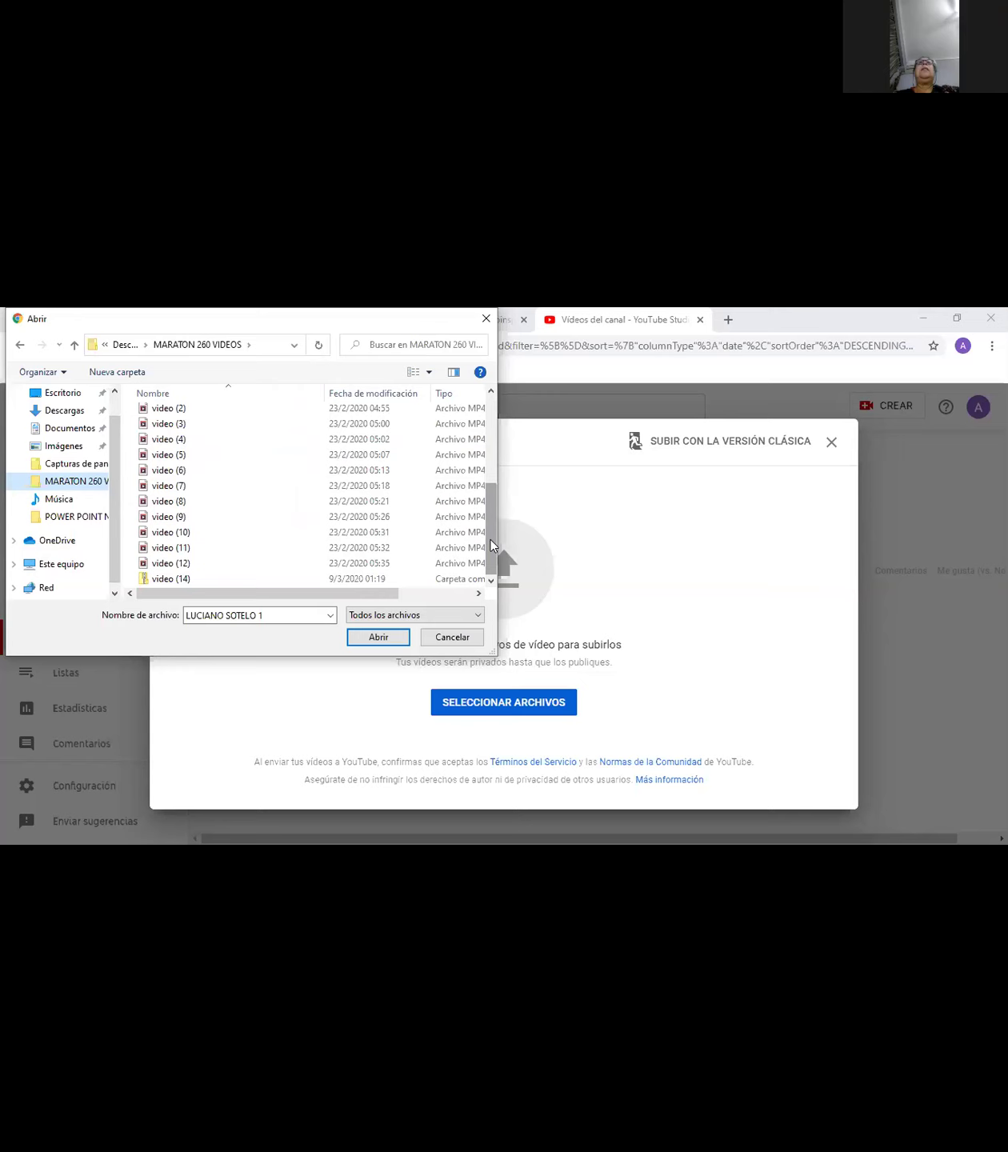
scroll(489, 467, up, 1)
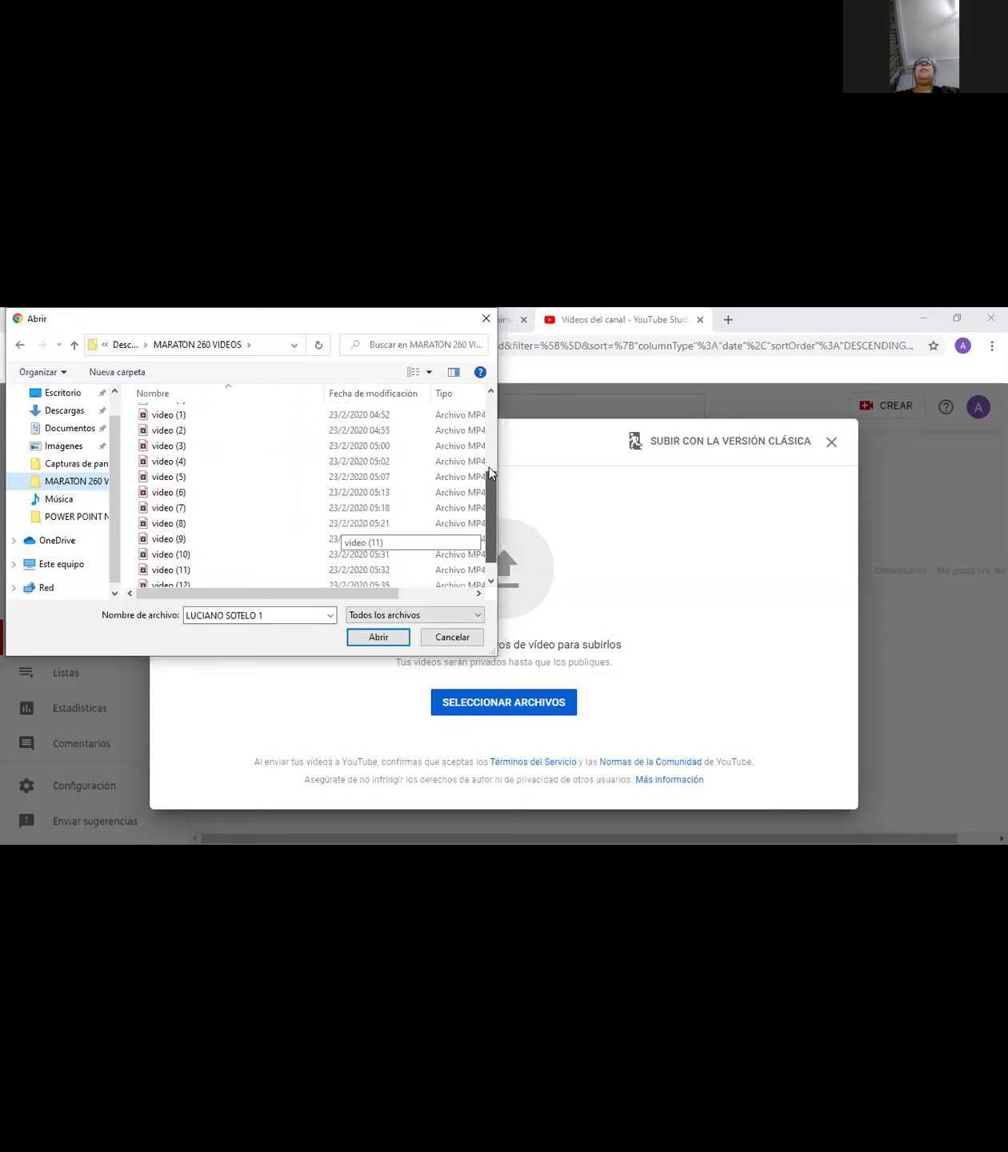
scroll(485, 442, up, 4)
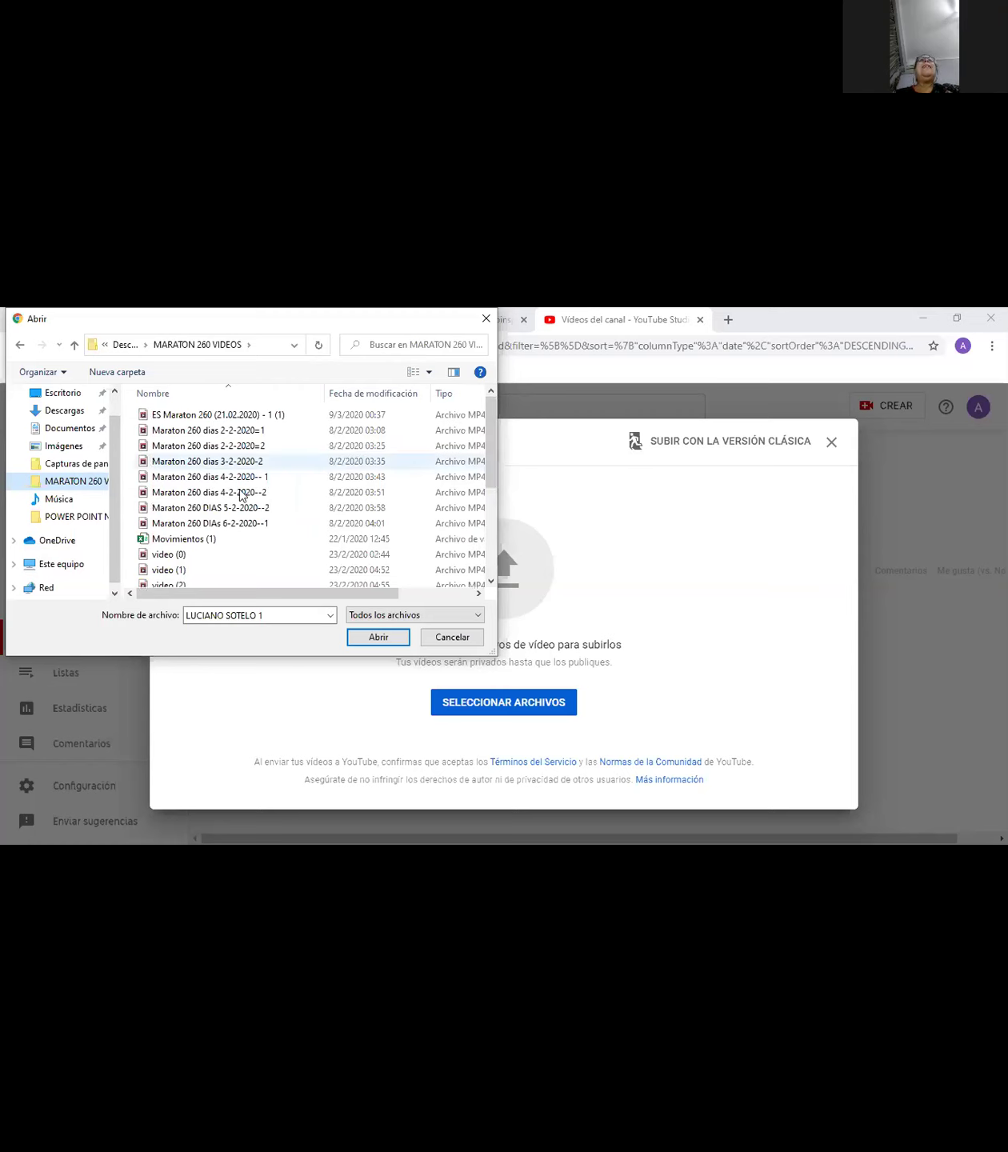
scroll(242, 493, down, 2)
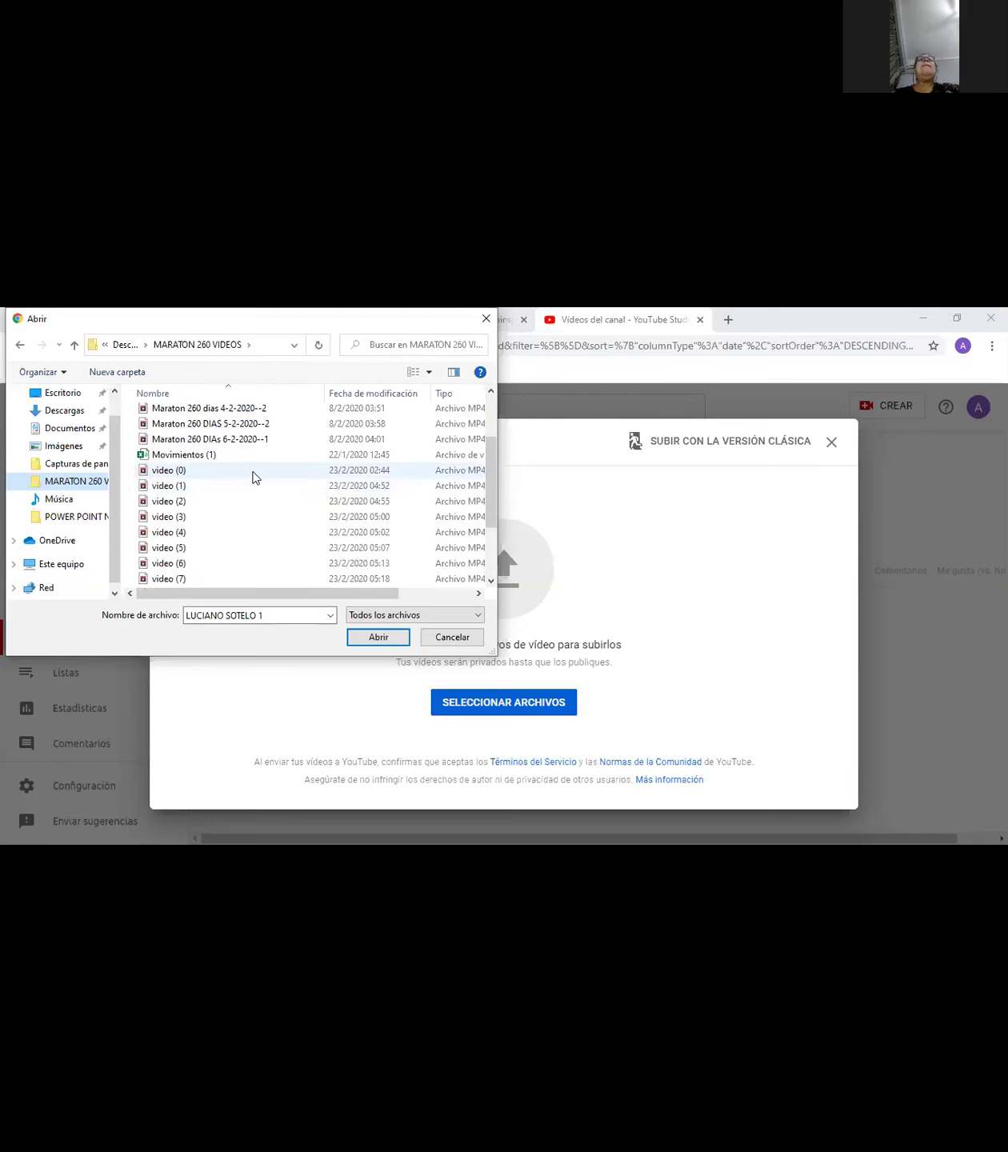
click(255, 477)
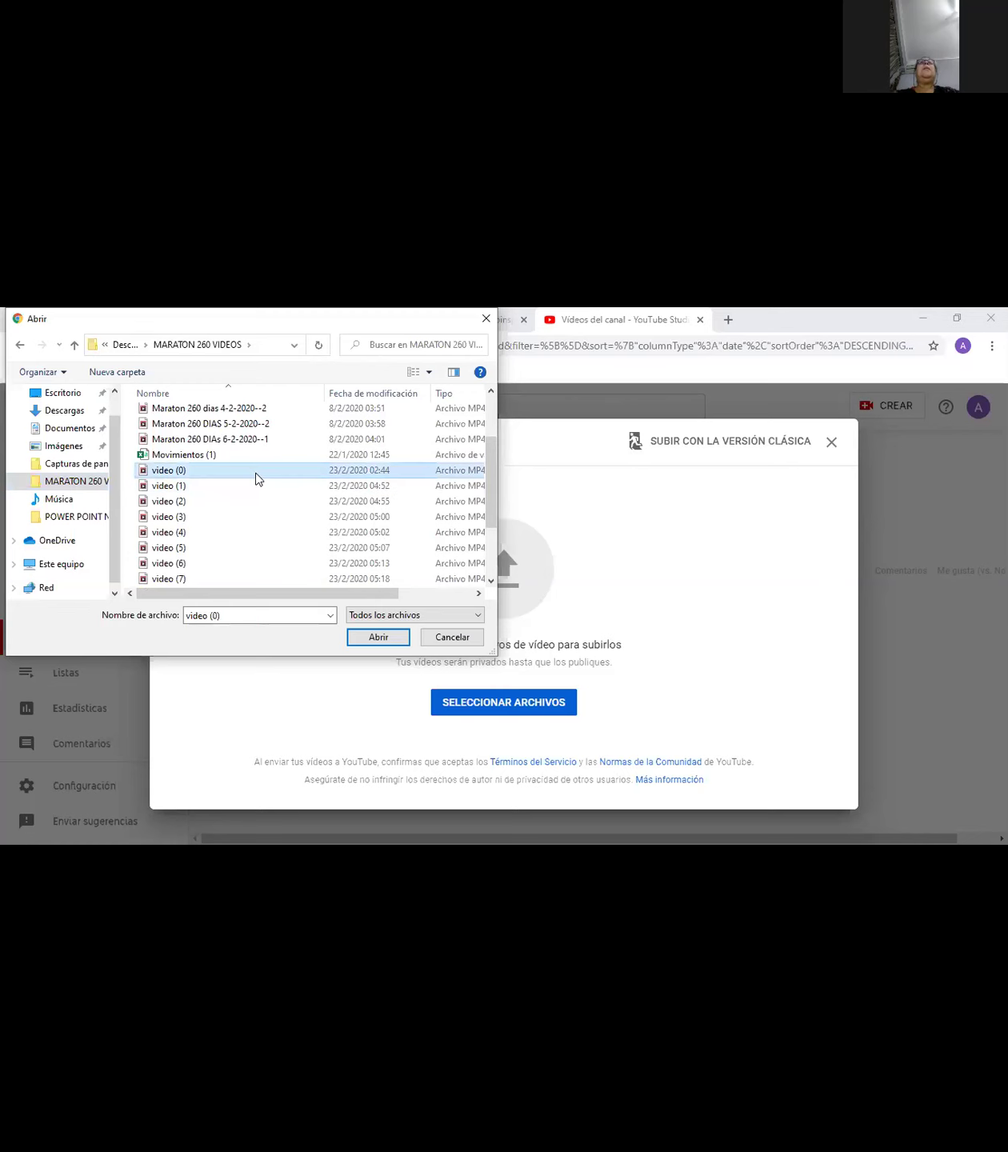
click(394, 640)
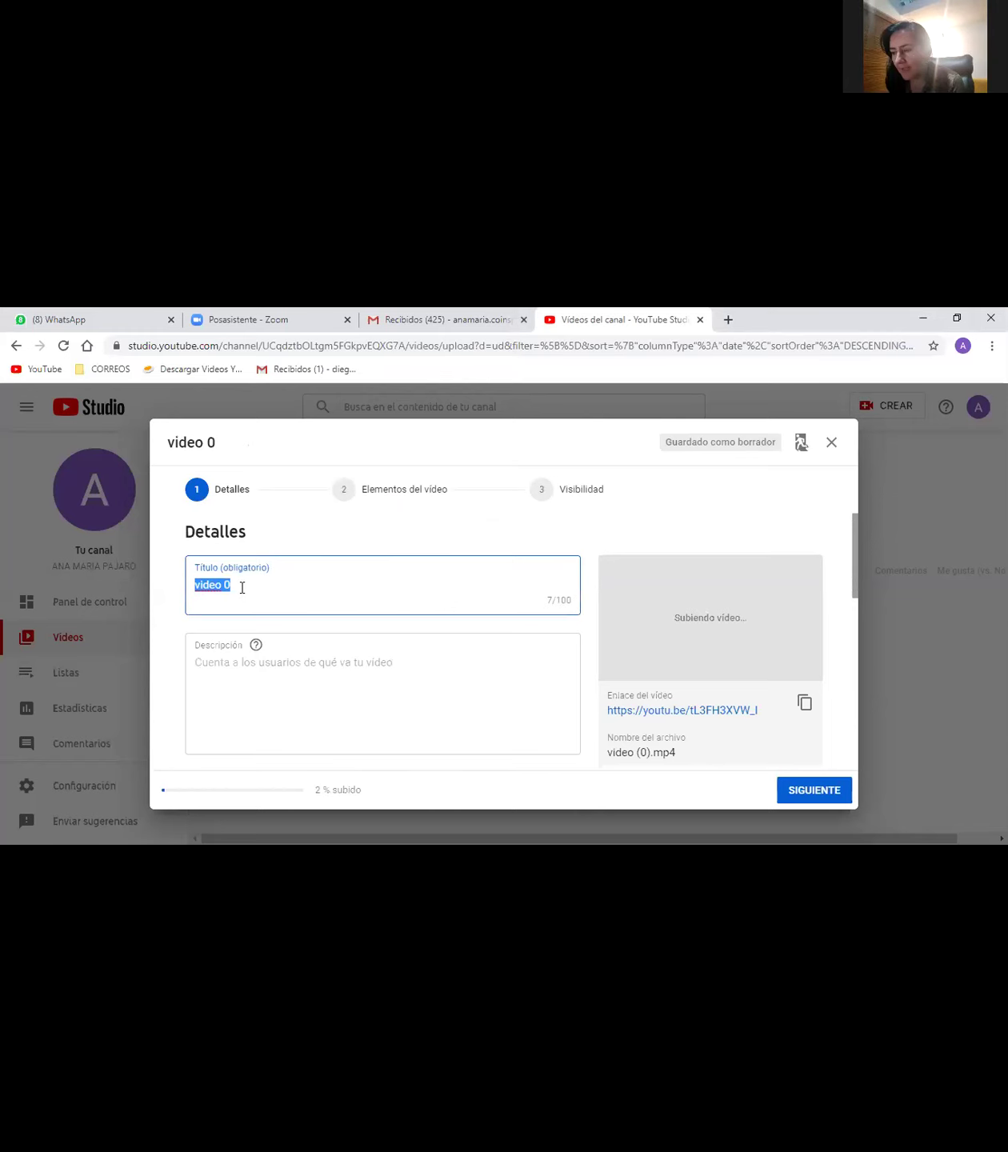
Look over the title, description and thumbnail sections in the uploaded video's details.
key(End)
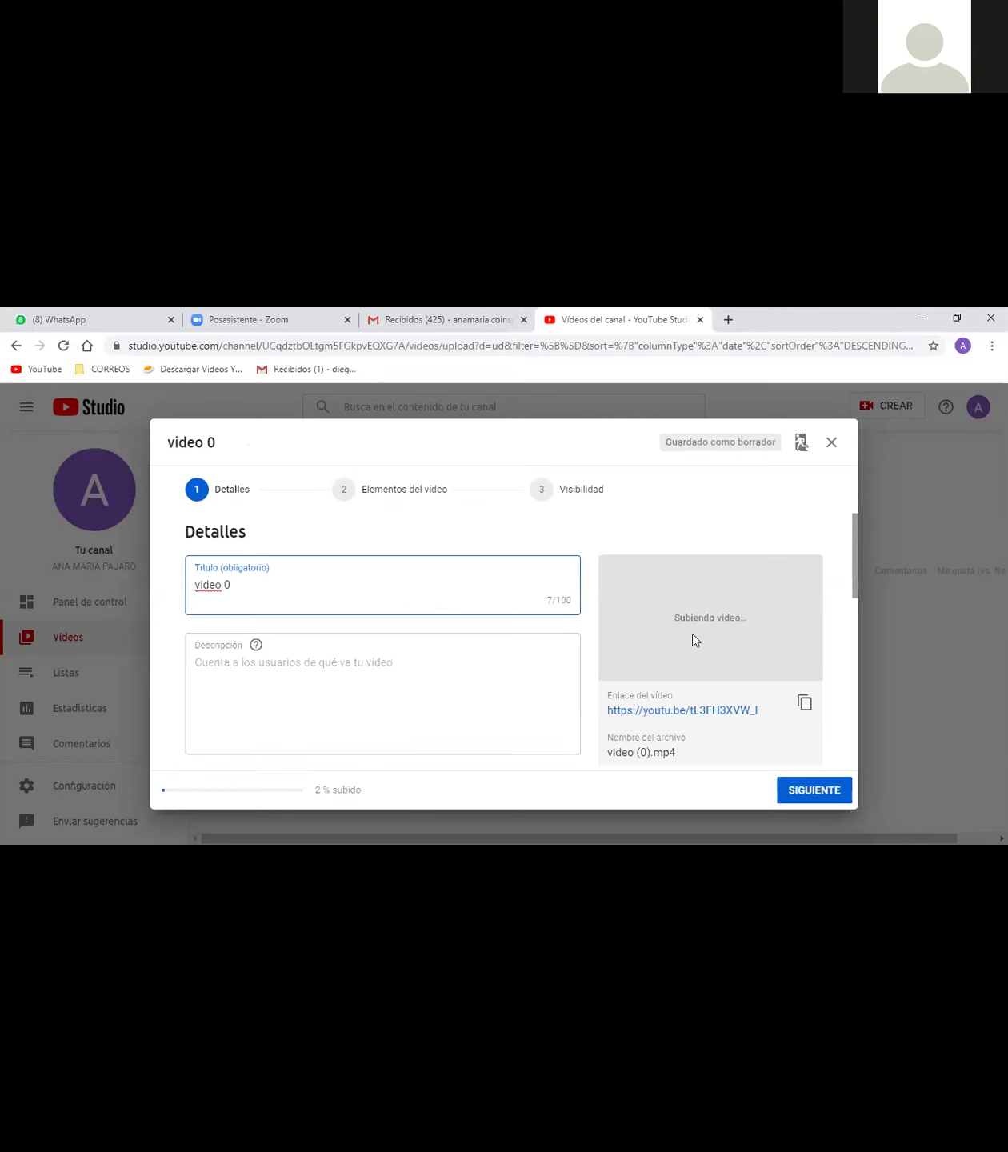
scroll(689, 632, down, 1)
scroll(684, 618, up, 1)
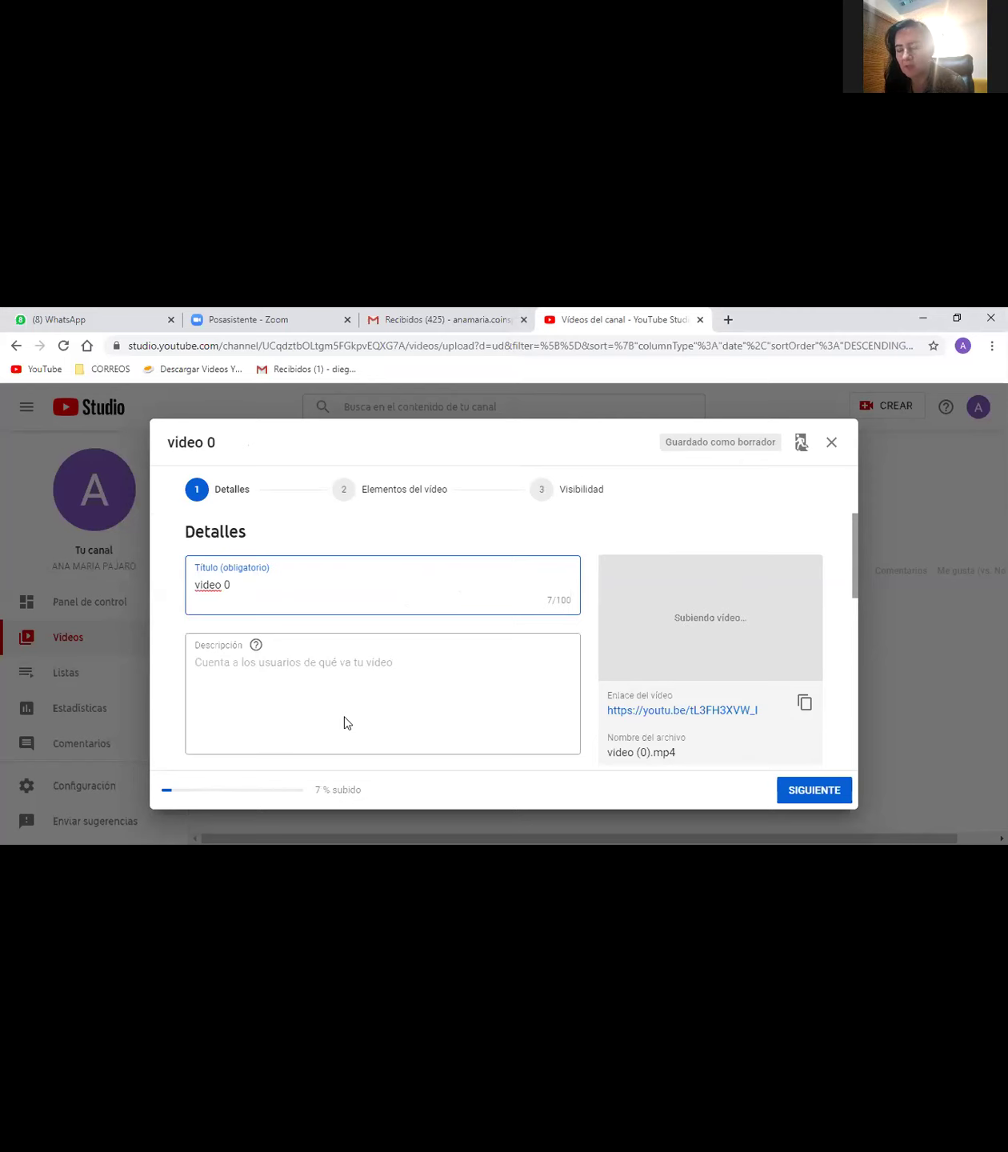
scroll(304, 744, down, 1)
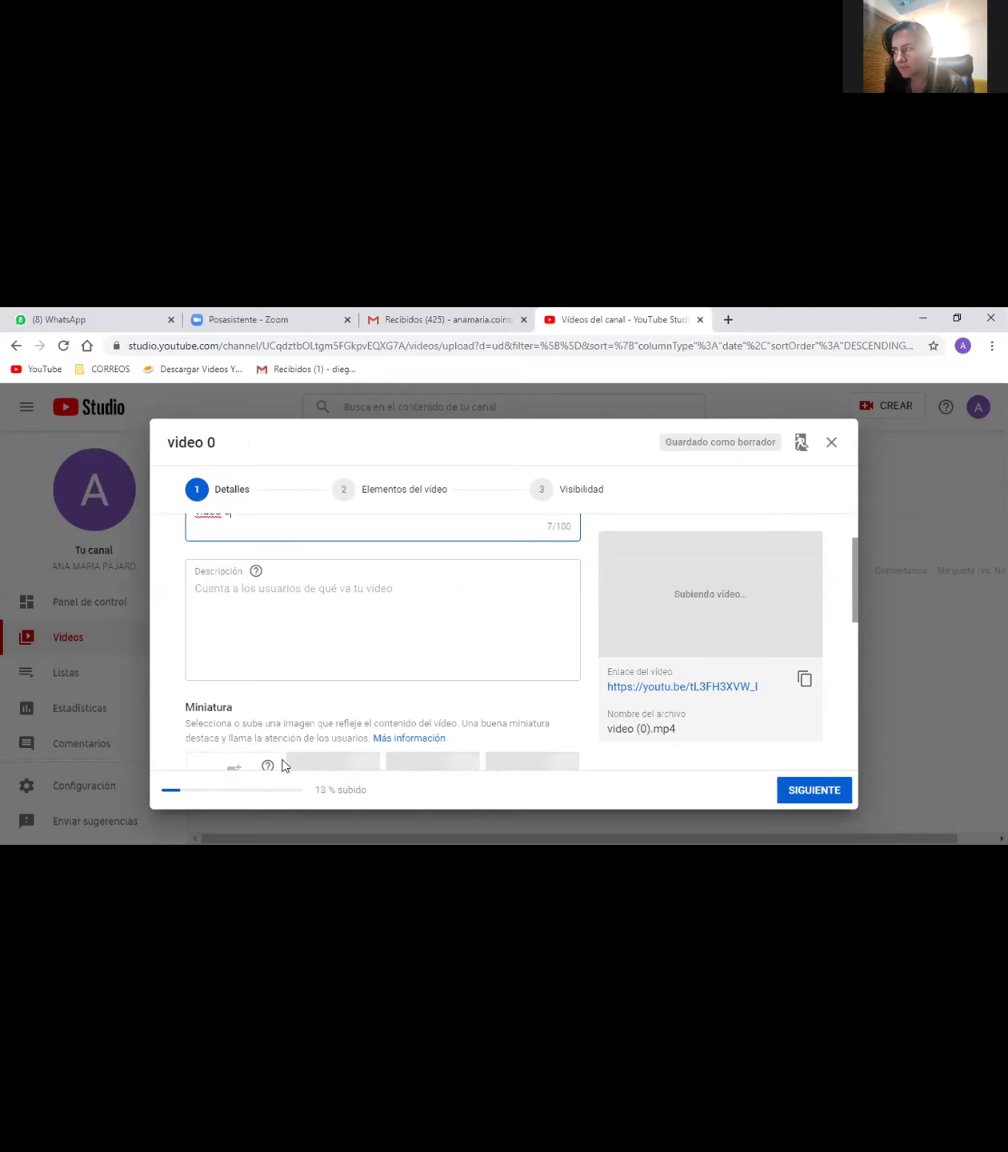
scroll(424, 592, up, 1)
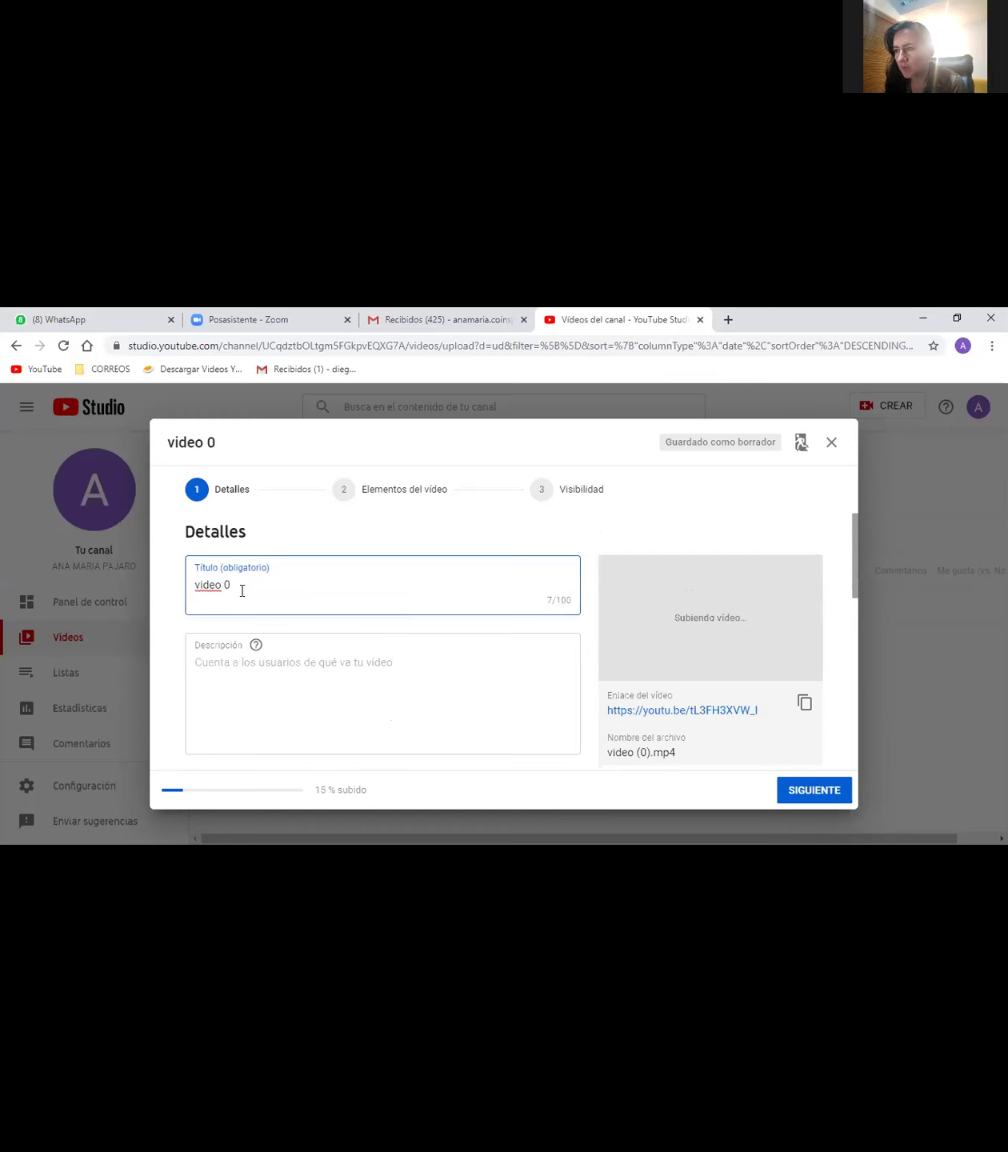
Replace the uploaded video's title with "video prueba".
key(BackSpace)
key(BackSpace)
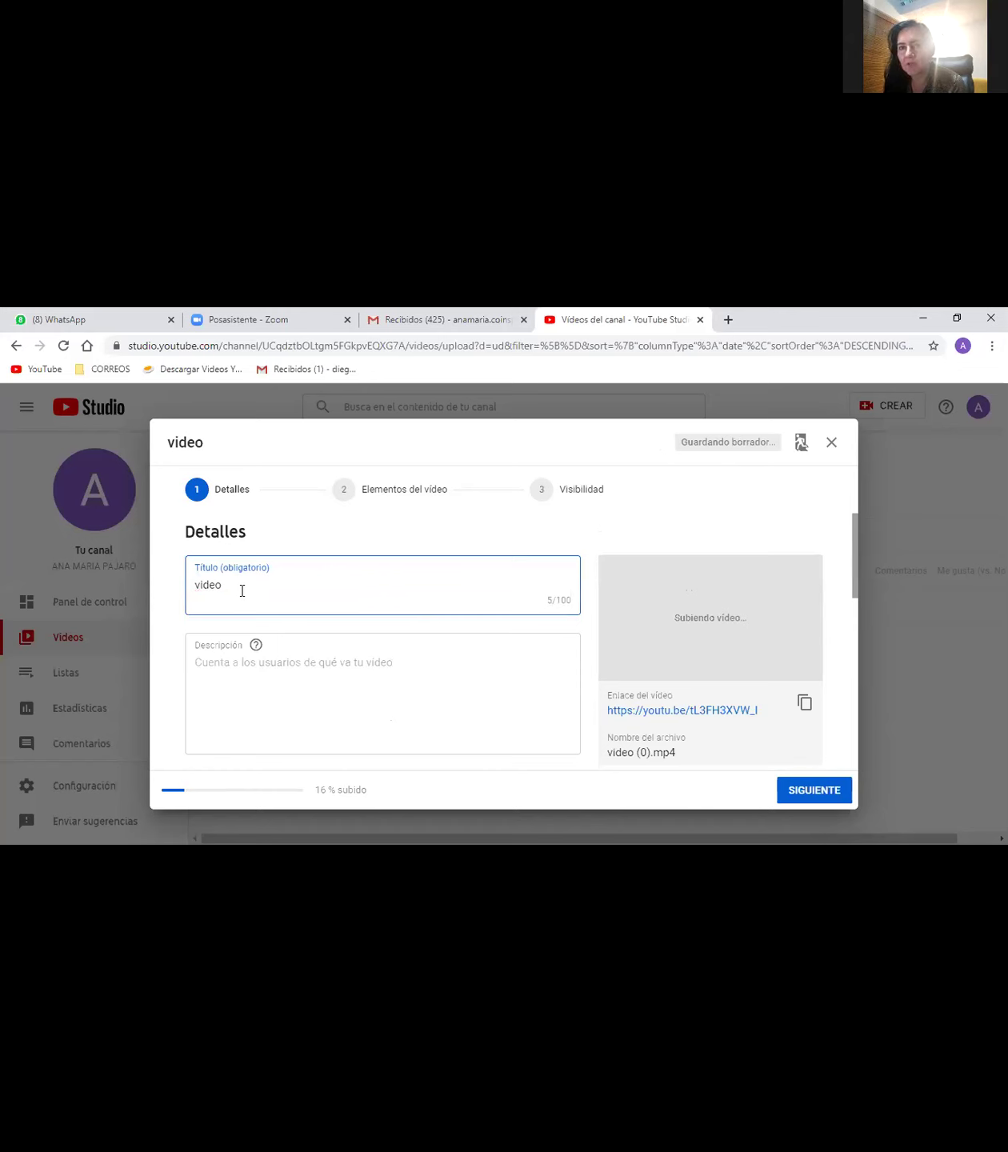
key(BackSpace)
key(BackSpace)
key(BackSpace)
key(BackSpace)
key(BackSpace)
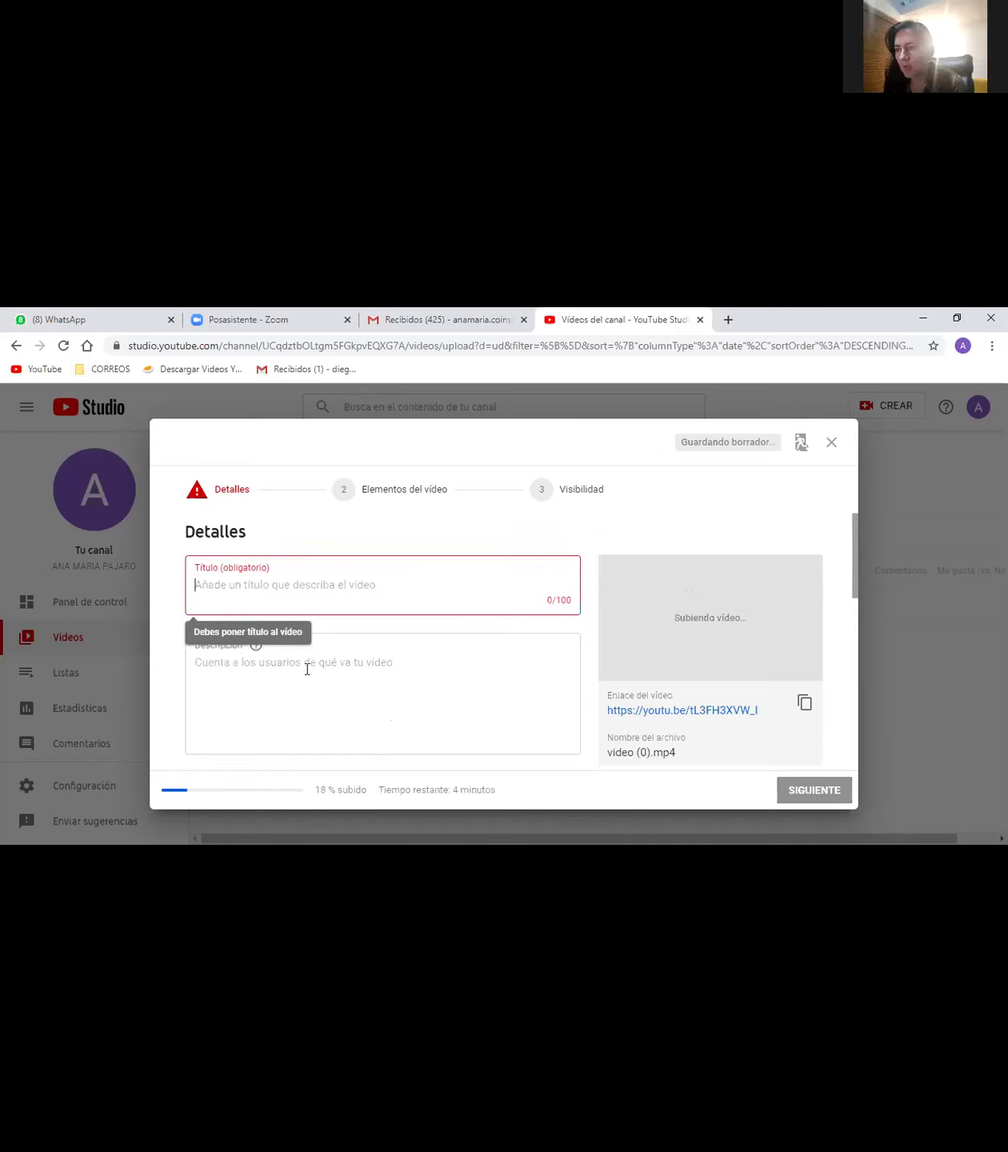
click(233, 675)
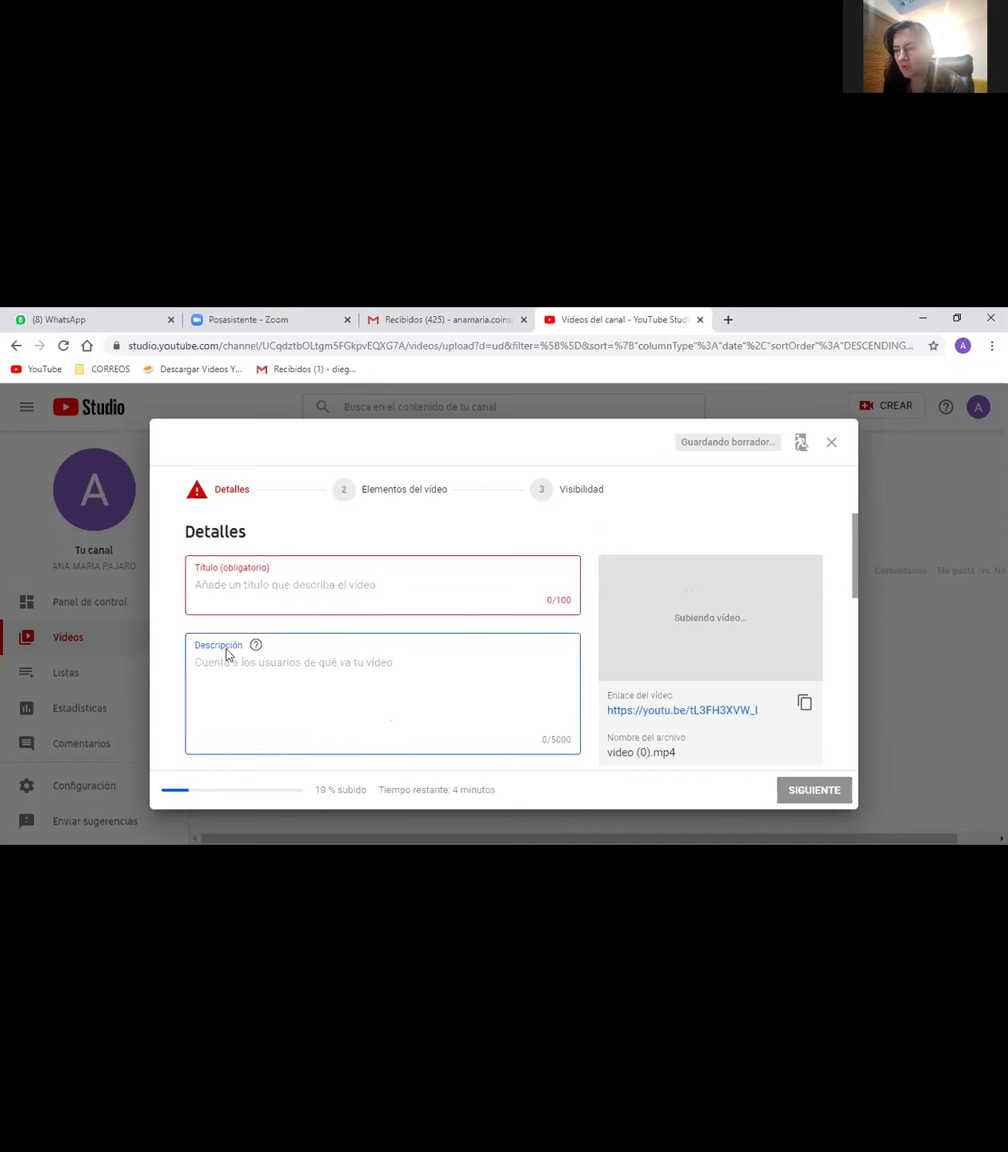
click(227, 590)
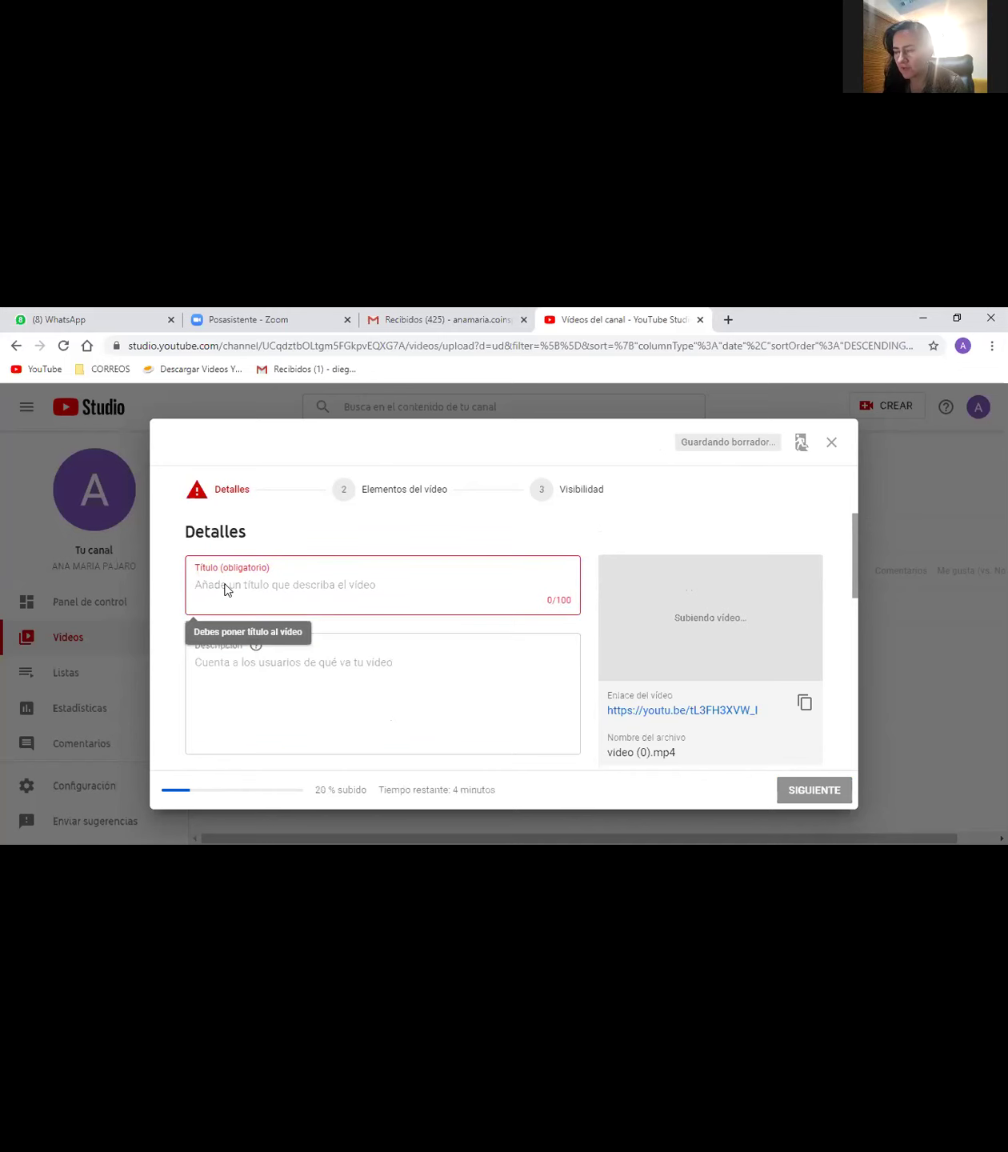
text(vi)
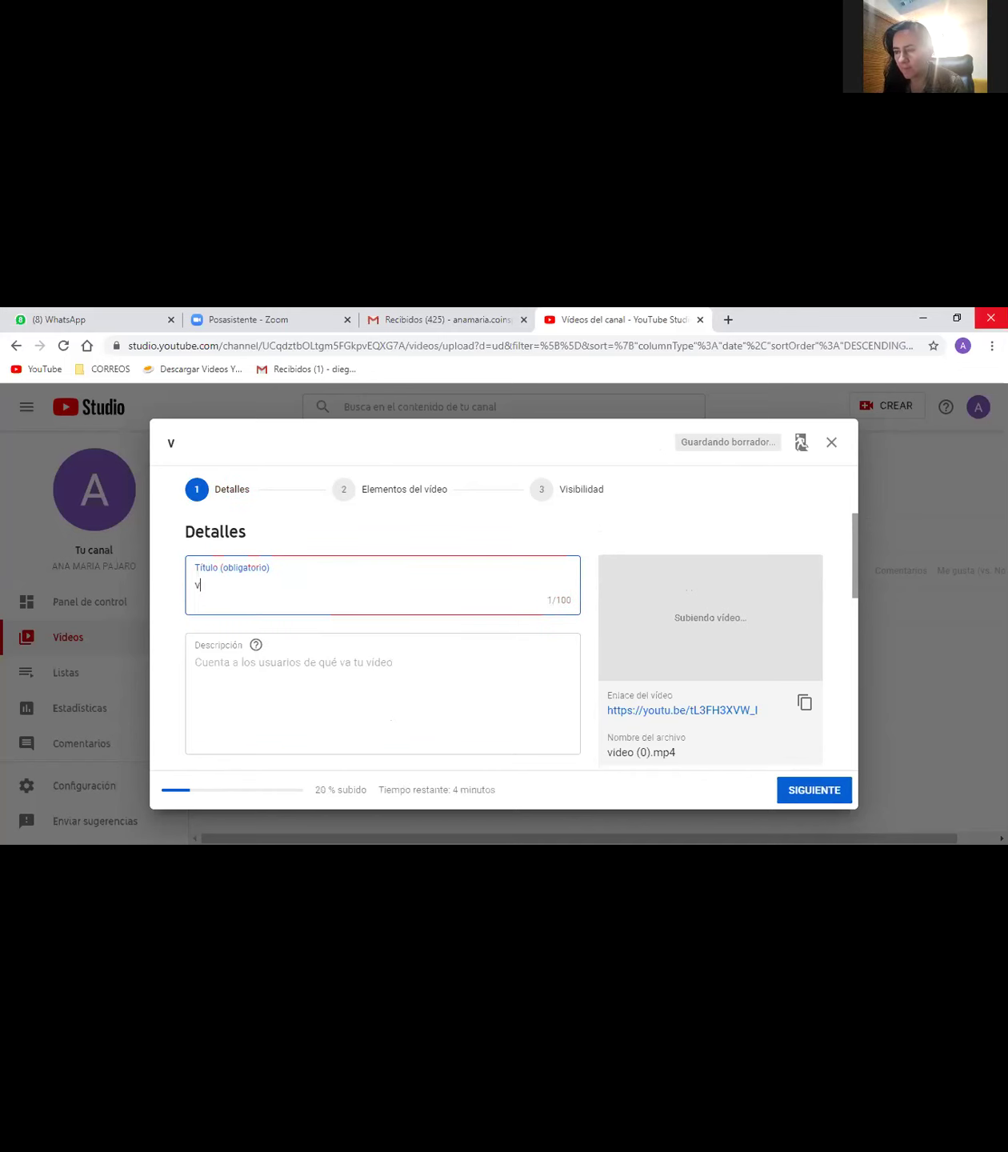
key(BackSpace)
key(BackSpace)
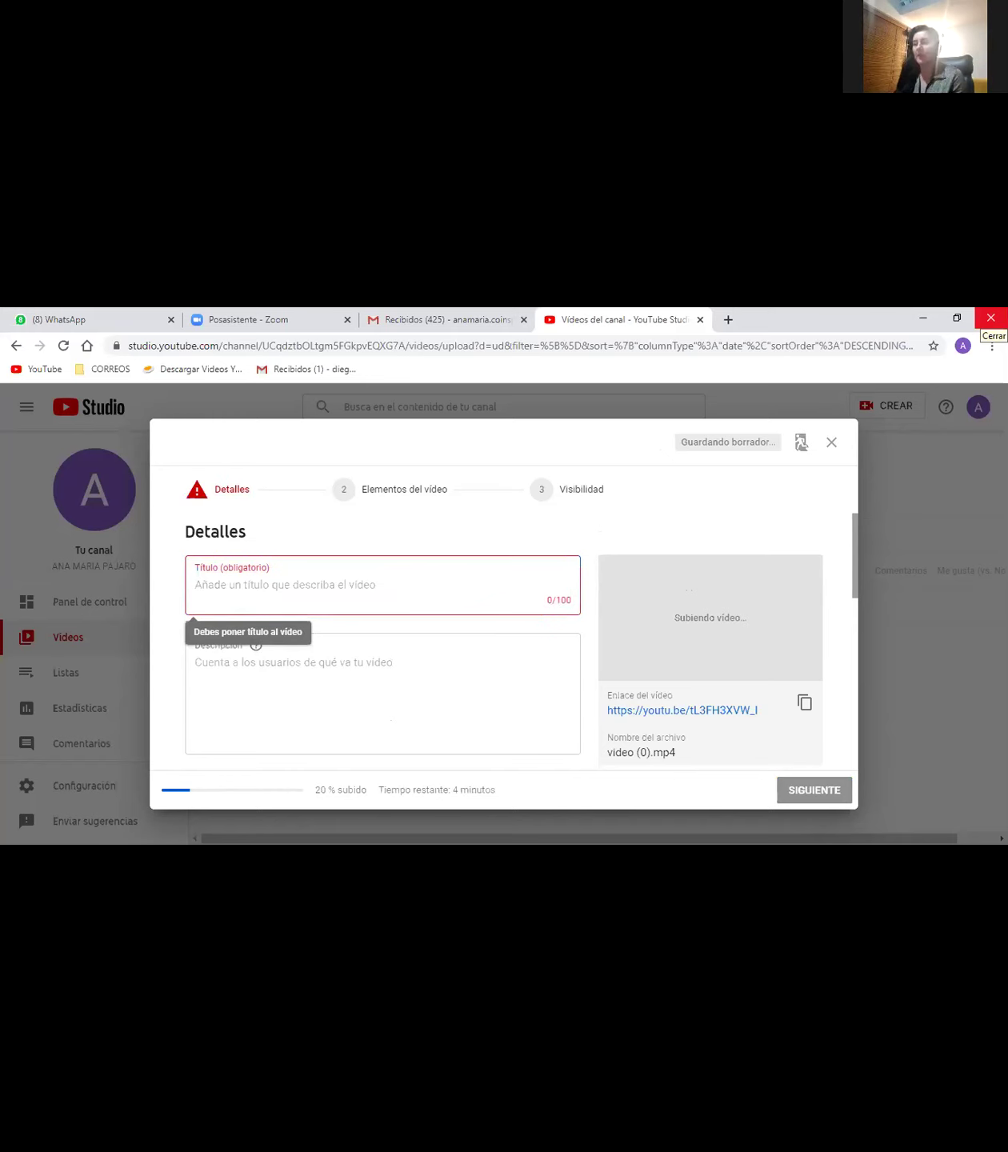
text(vide)
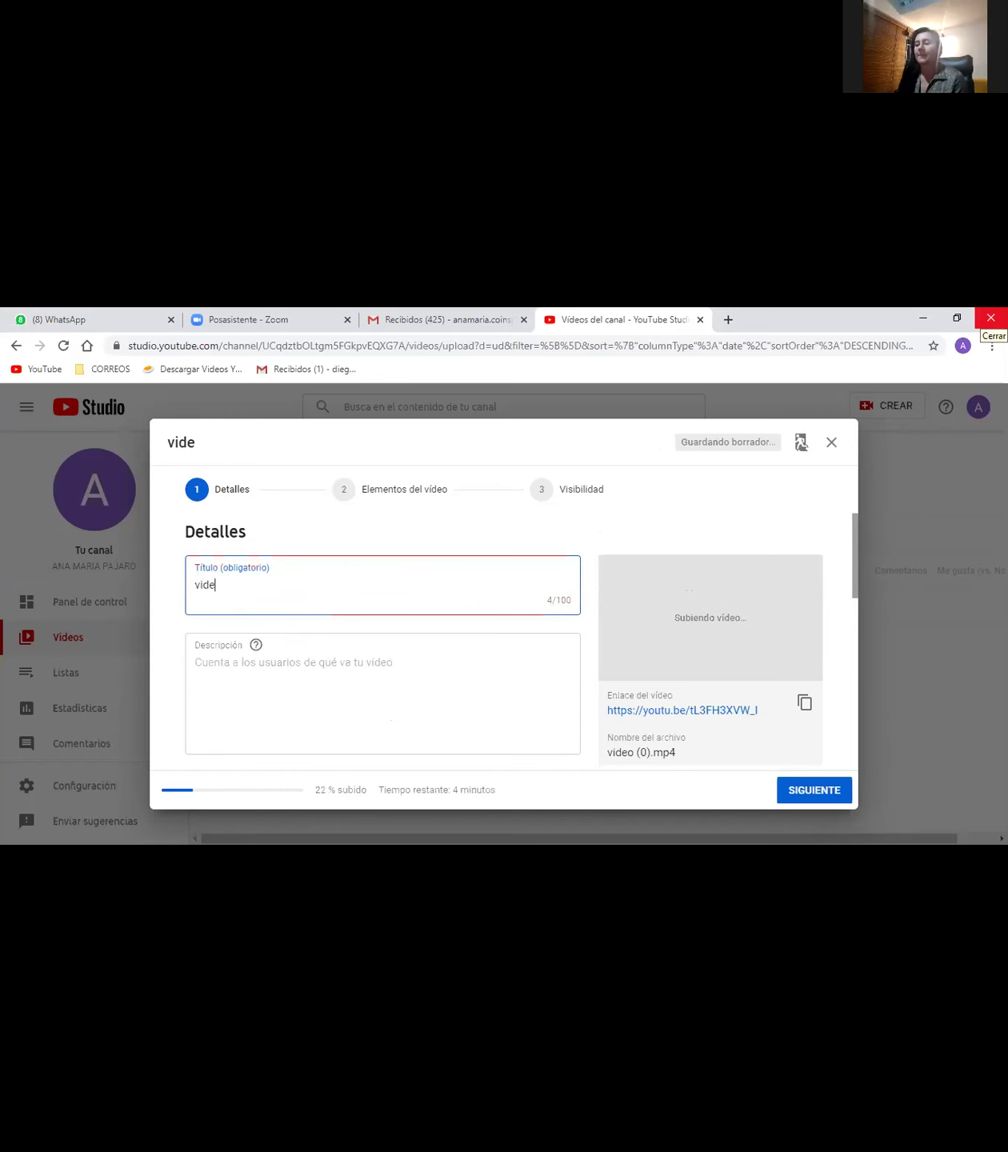
text(o )
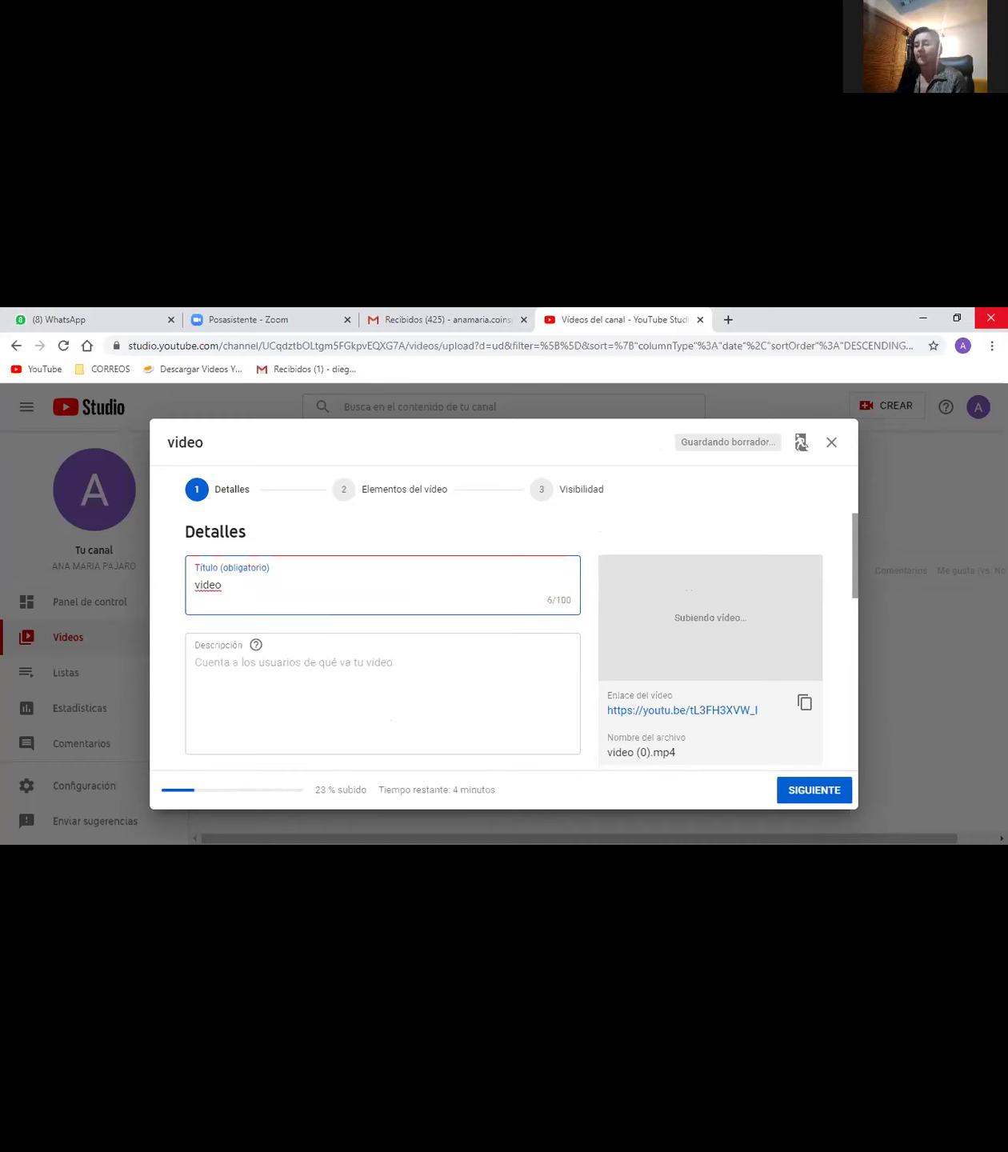
text(prue)
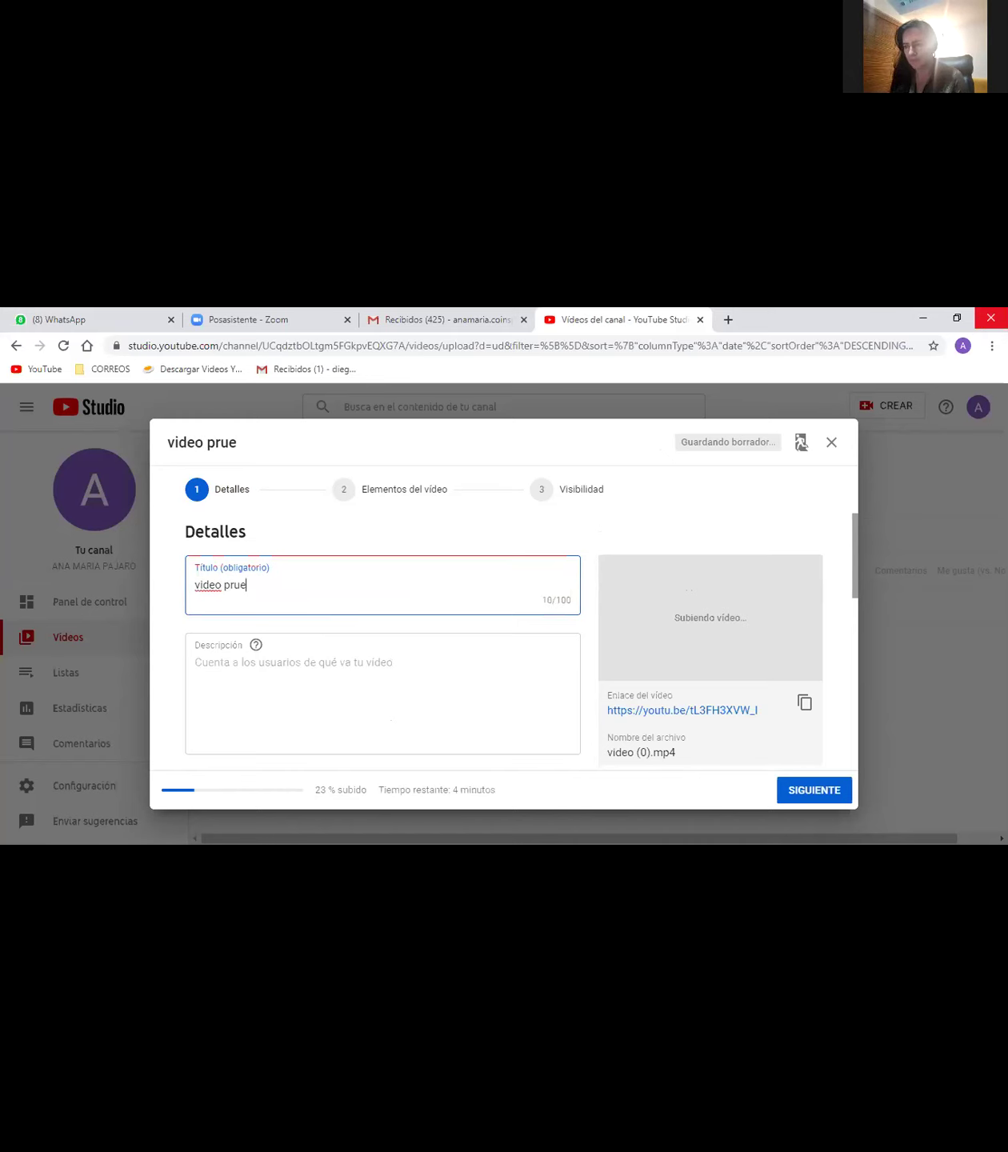
text(ba)
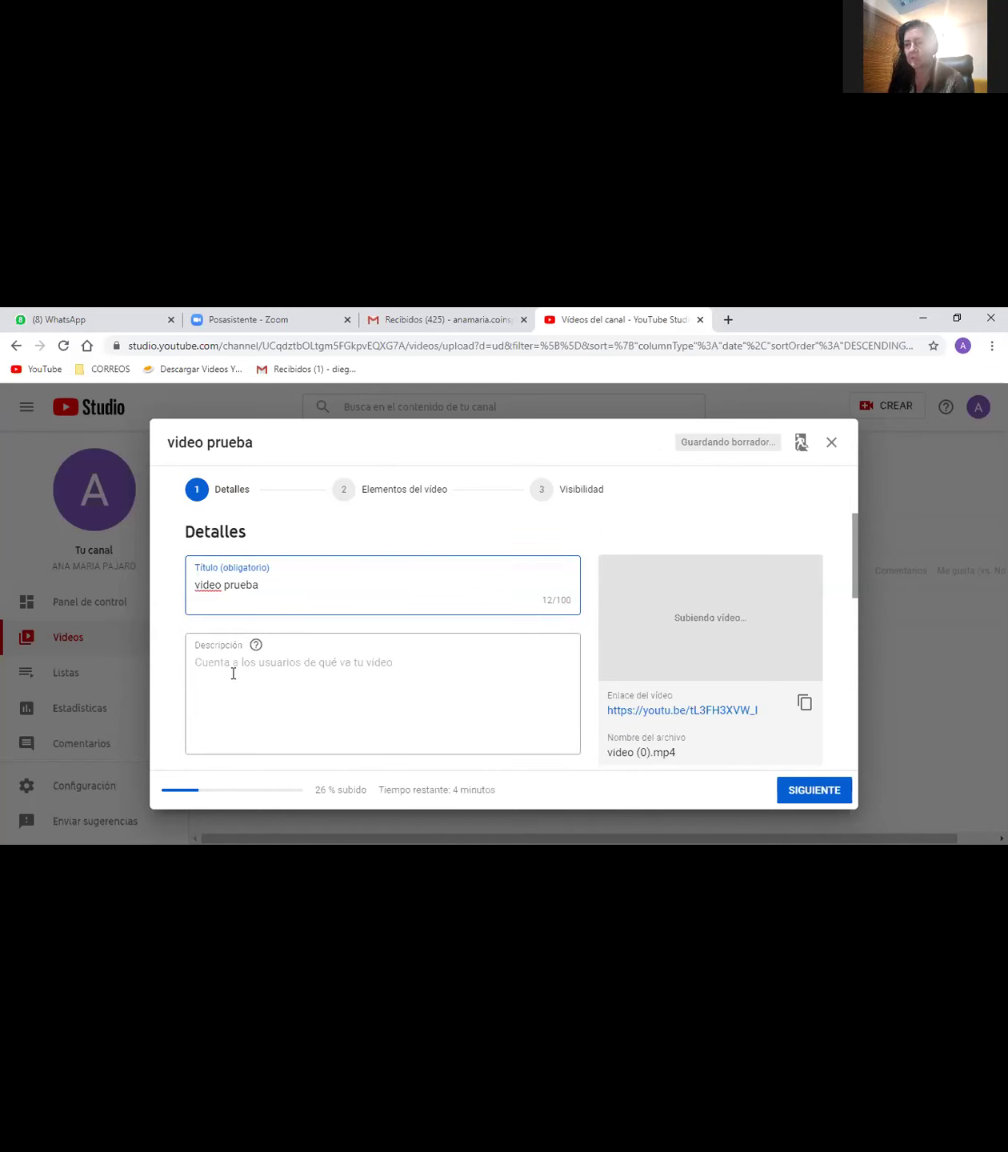
Start the video's description with the text "es oportunidad de recibir".
click(281, 683)
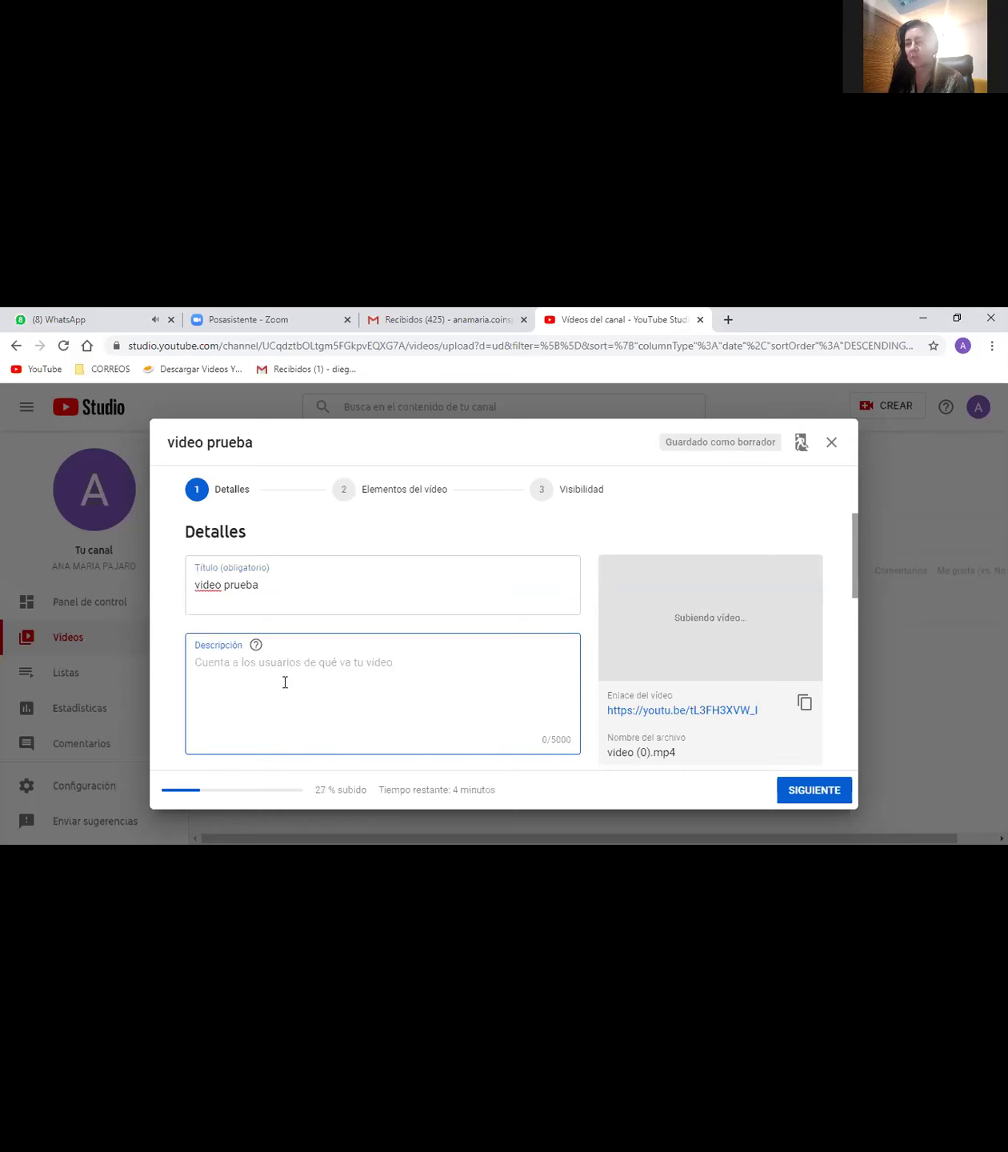
scroll(468, 681, down, 1)
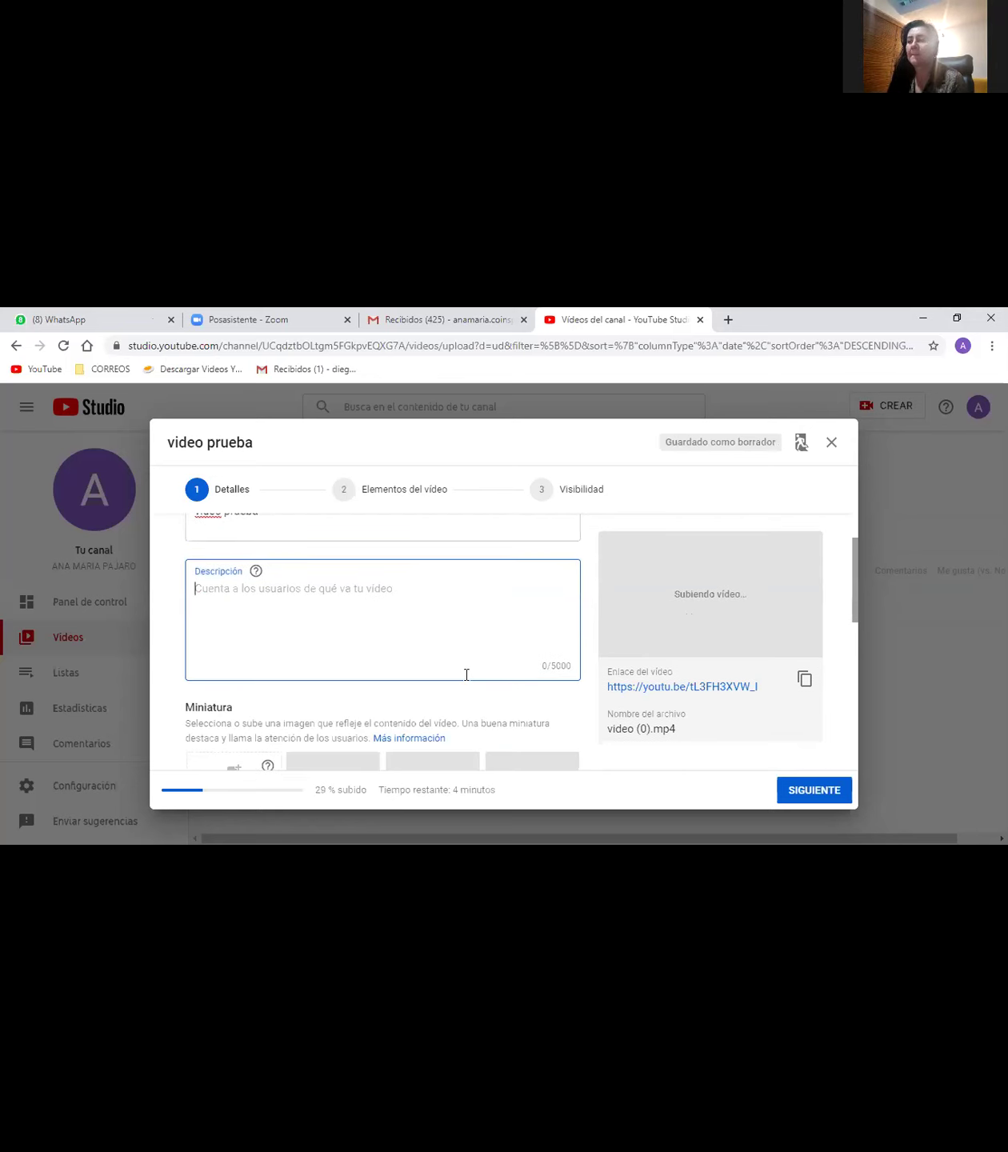
scroll(316, 553, down, 1)
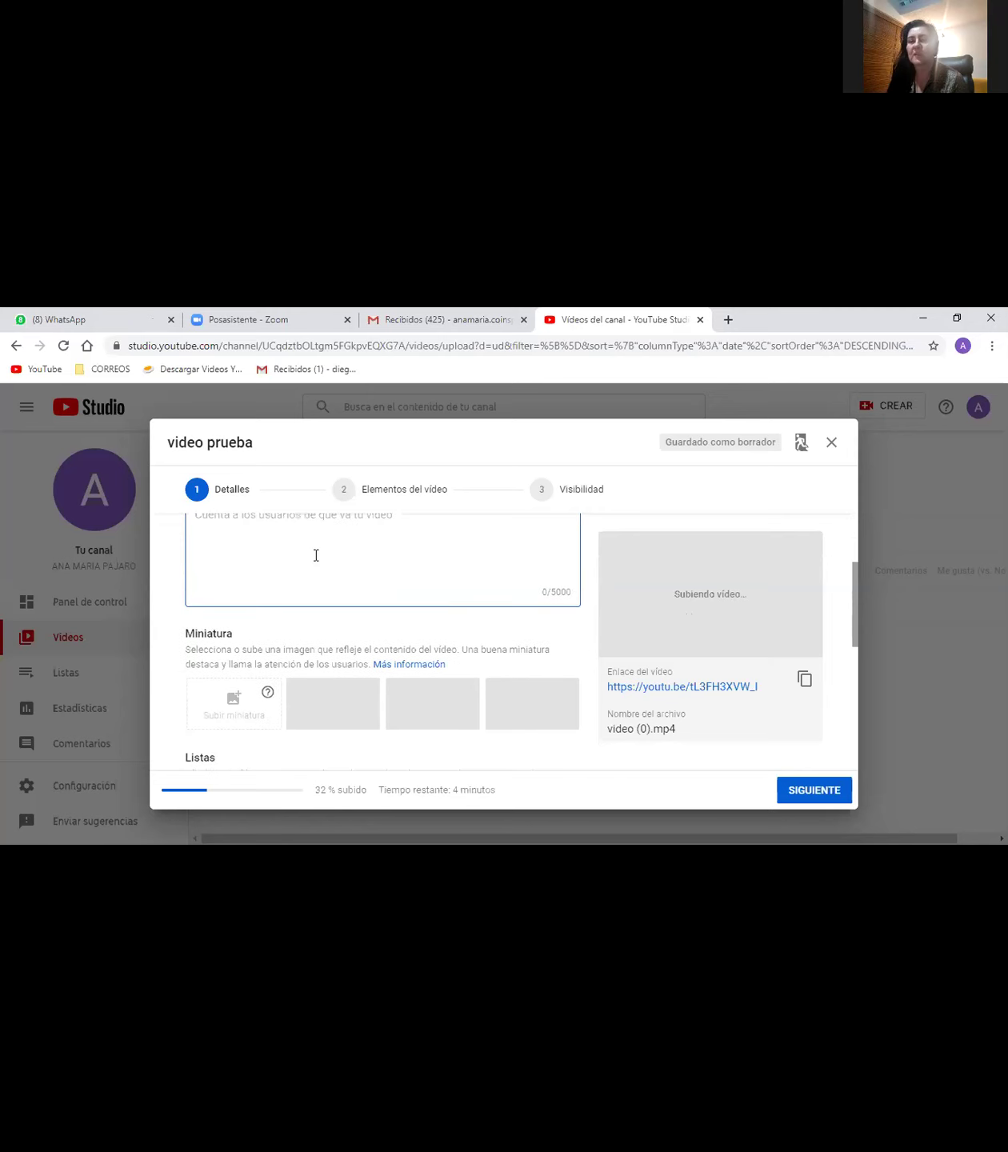
scroll(315, 585, up, 2)
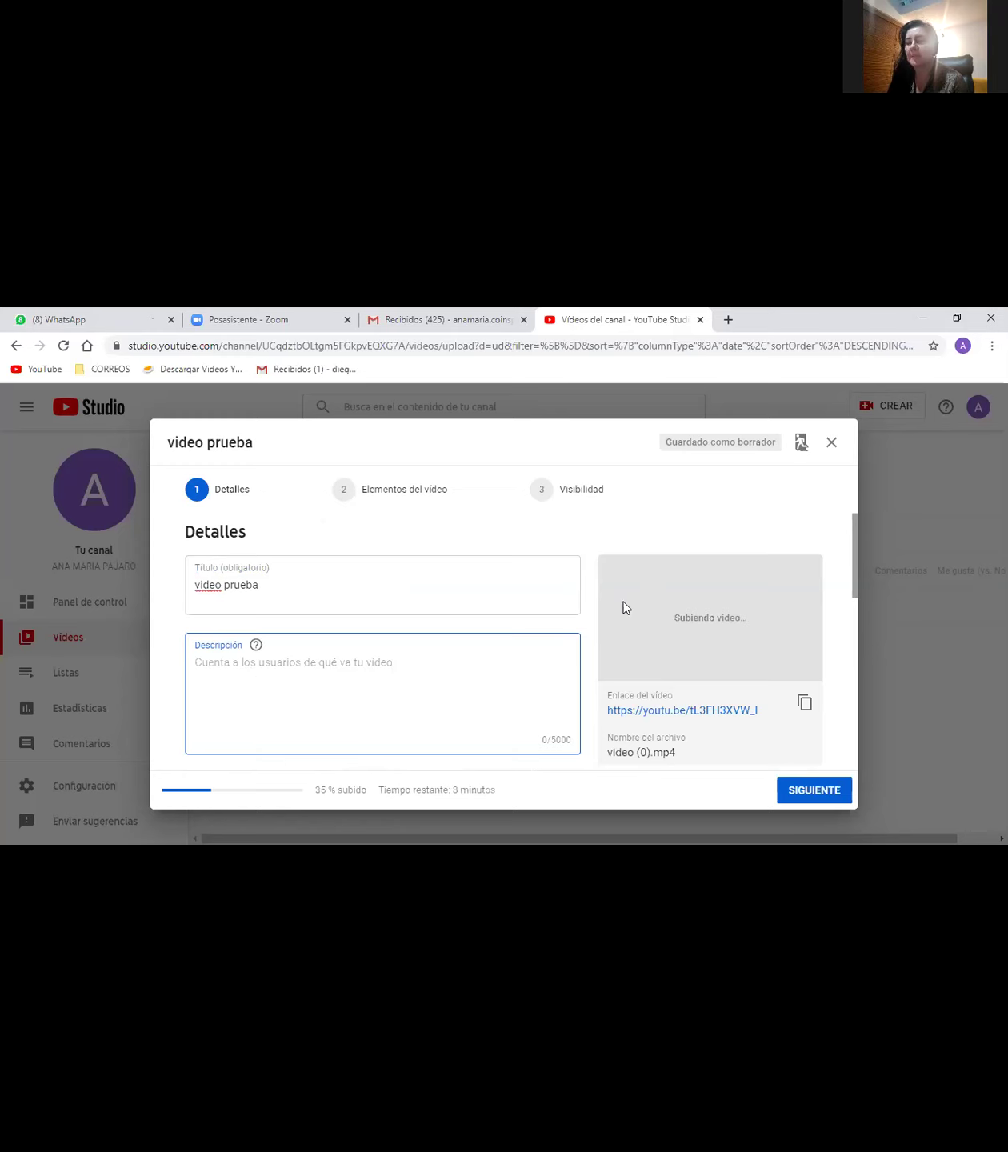
text(es lo)
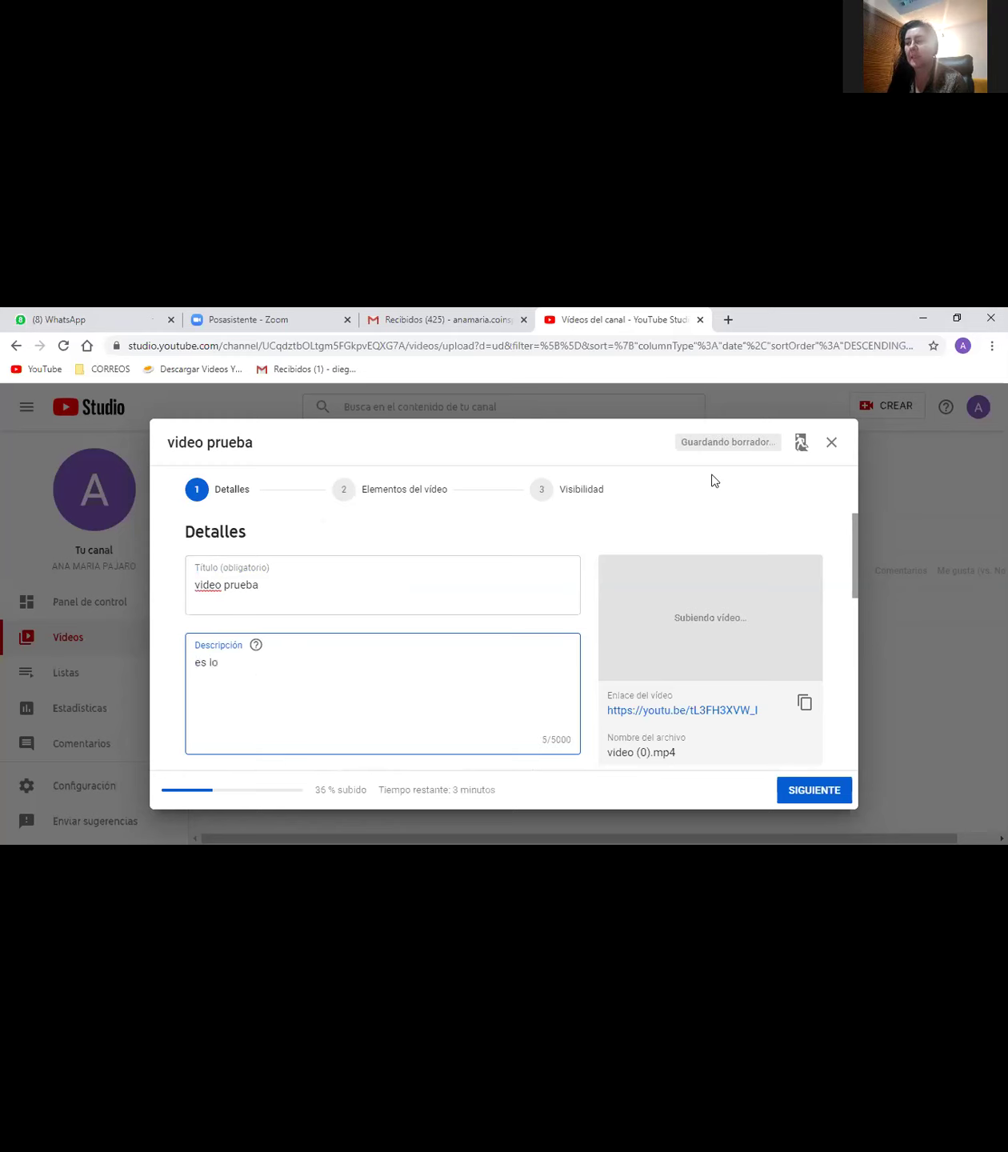
key(BackSpace)
key(BackSpace)
text(op)
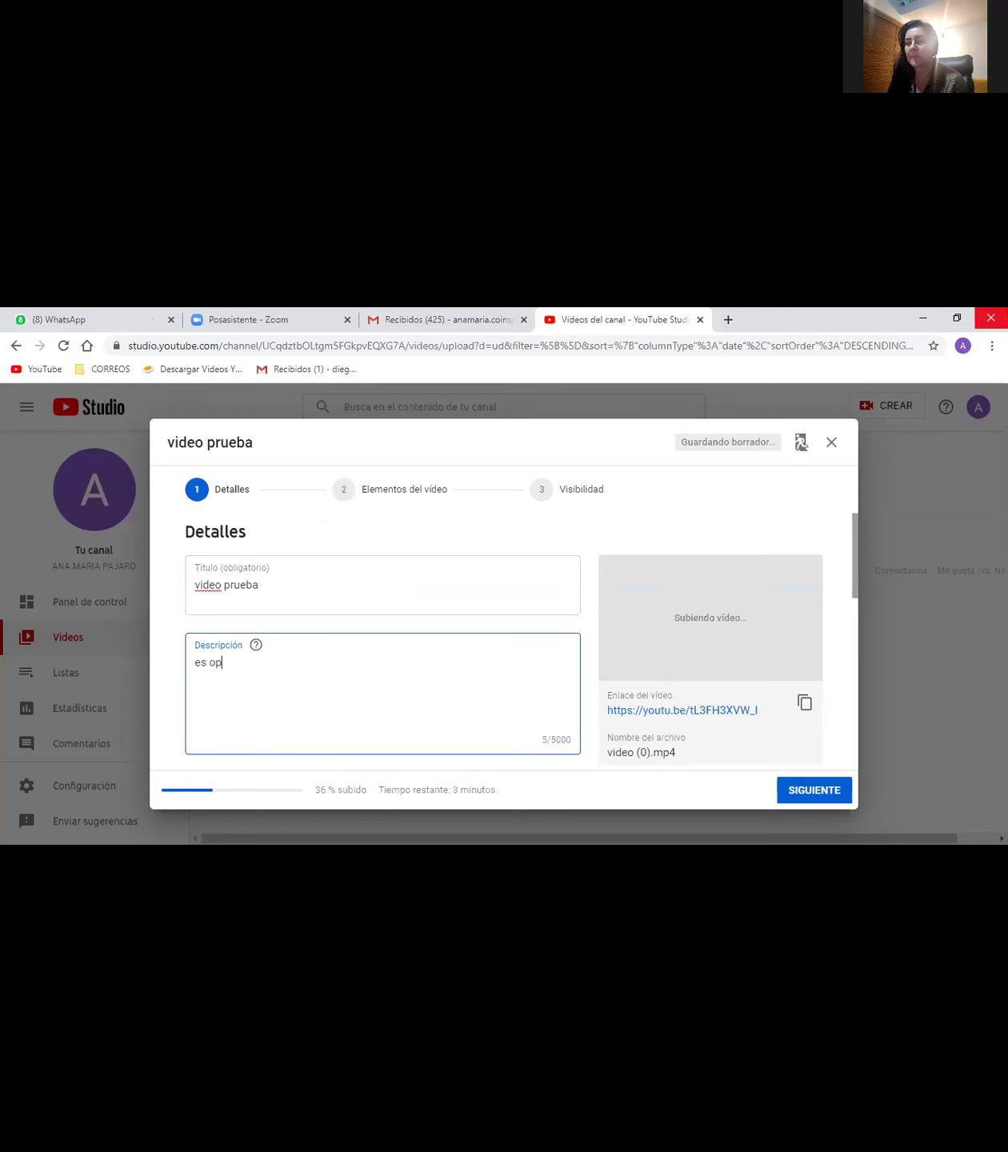
text(ortunidad de re)
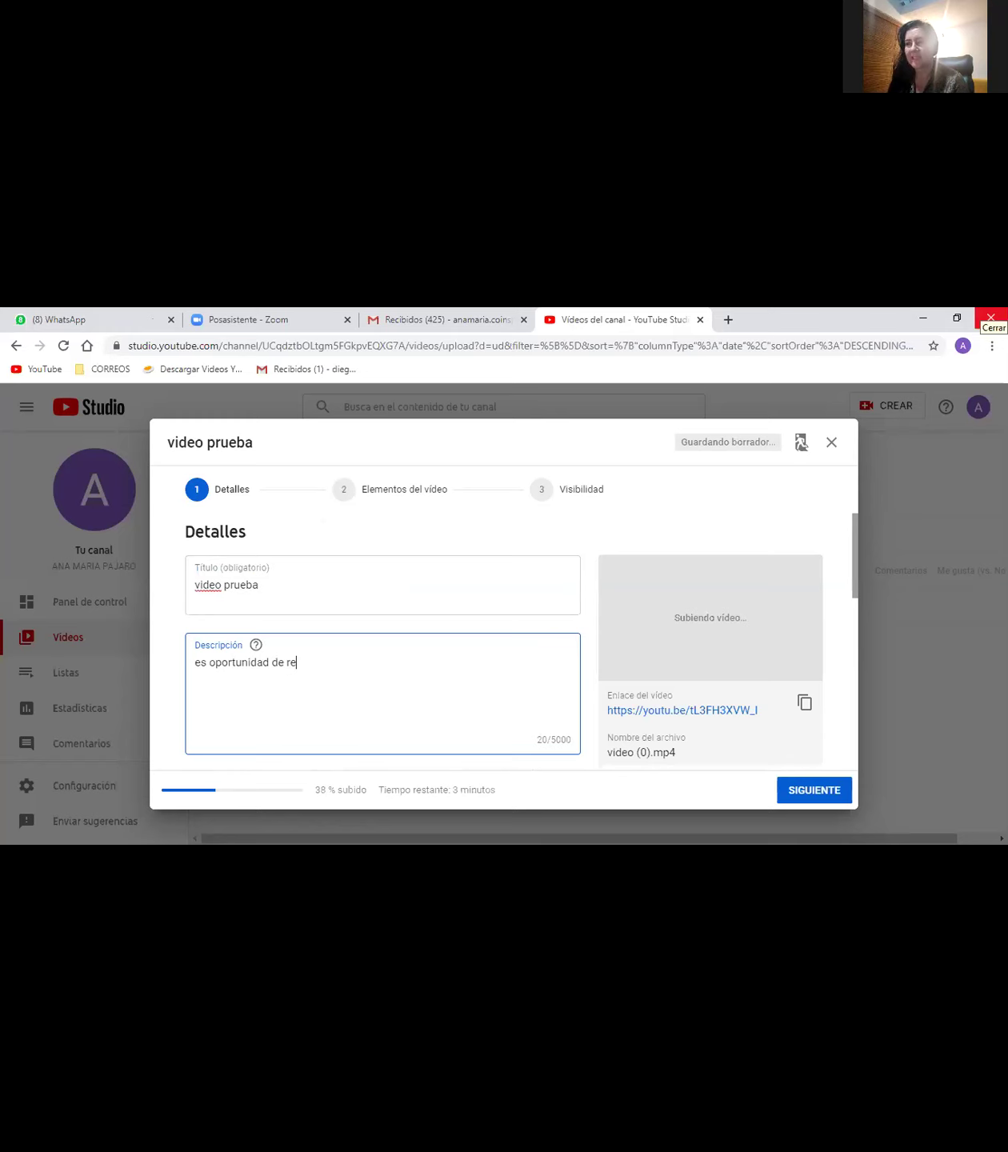
text(cibir una)
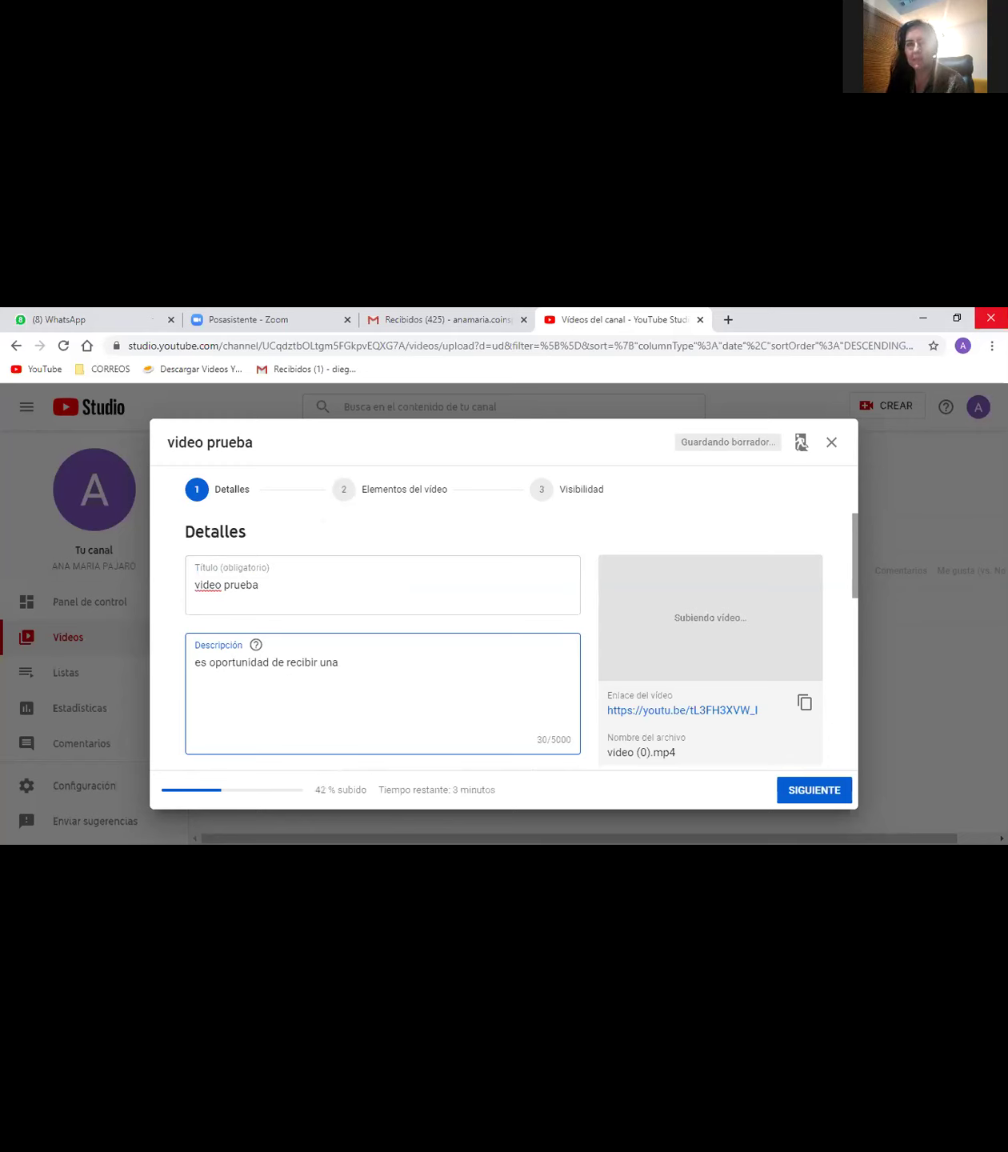
key(BackSpace)
key(BackSpace)
key(BackSpace)
key(BackSpace)
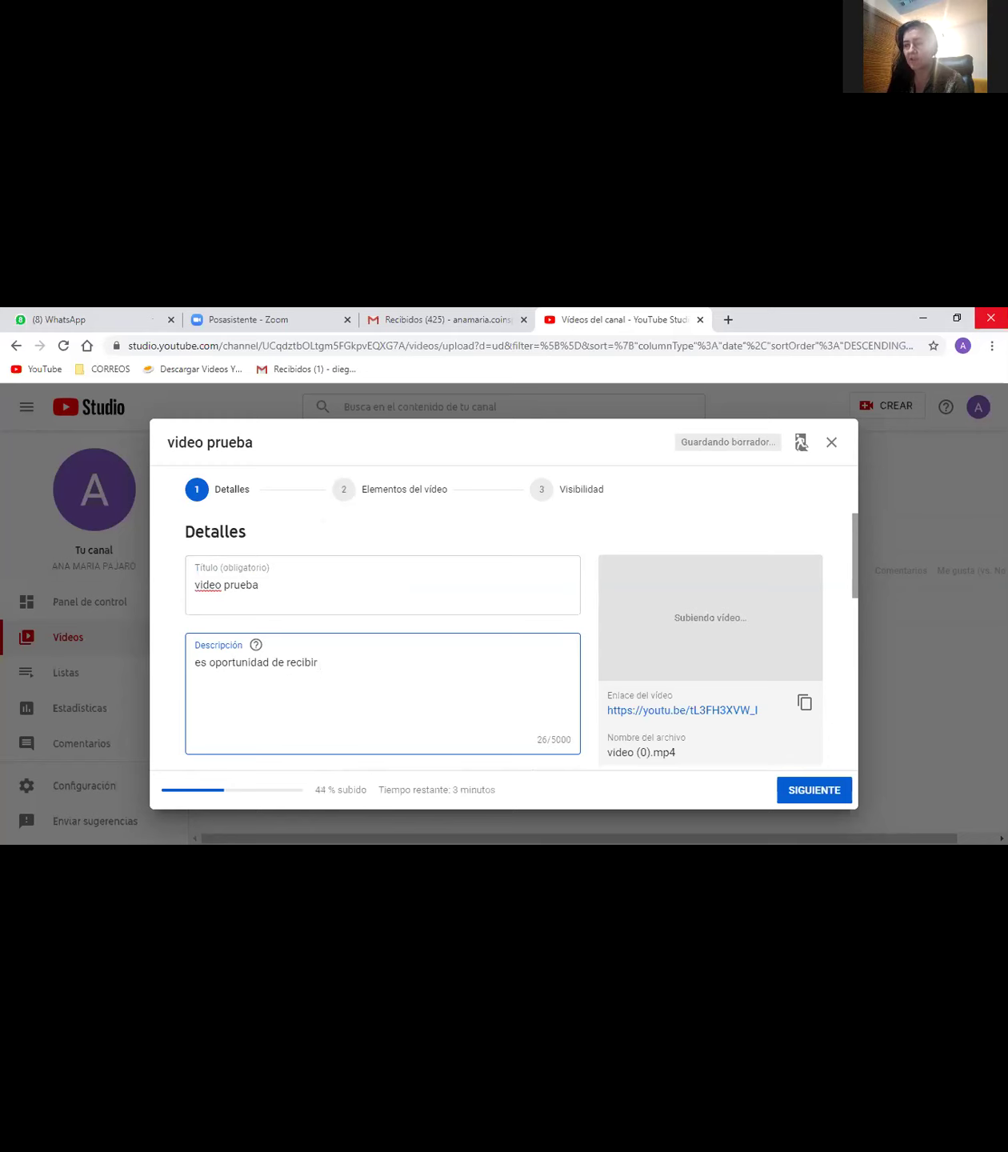
Continue the description with "un beneficio ,financiero y capacitacion".
text(u)
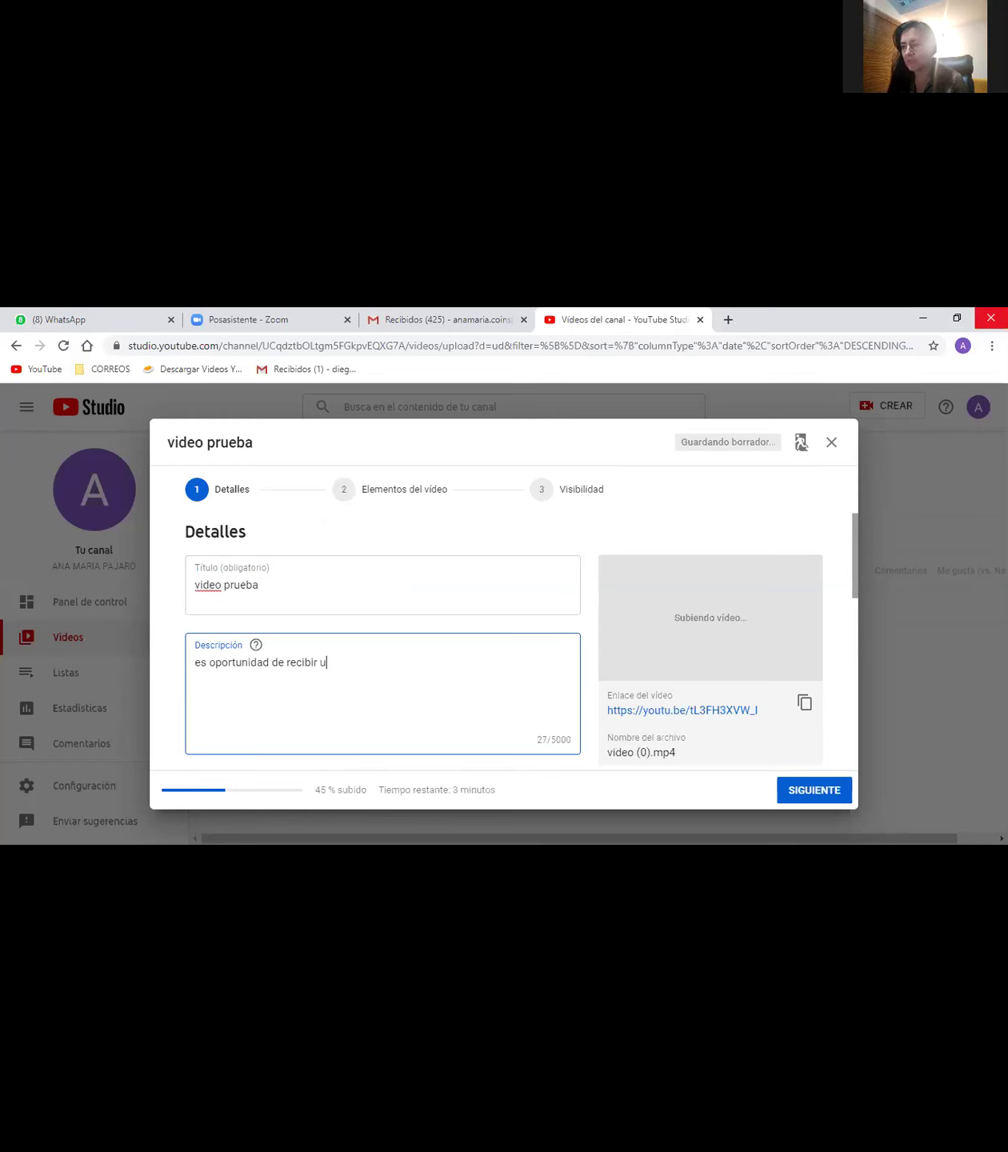
text(n bee)
key(BackSpace)
text(ficio .)
text(financi)
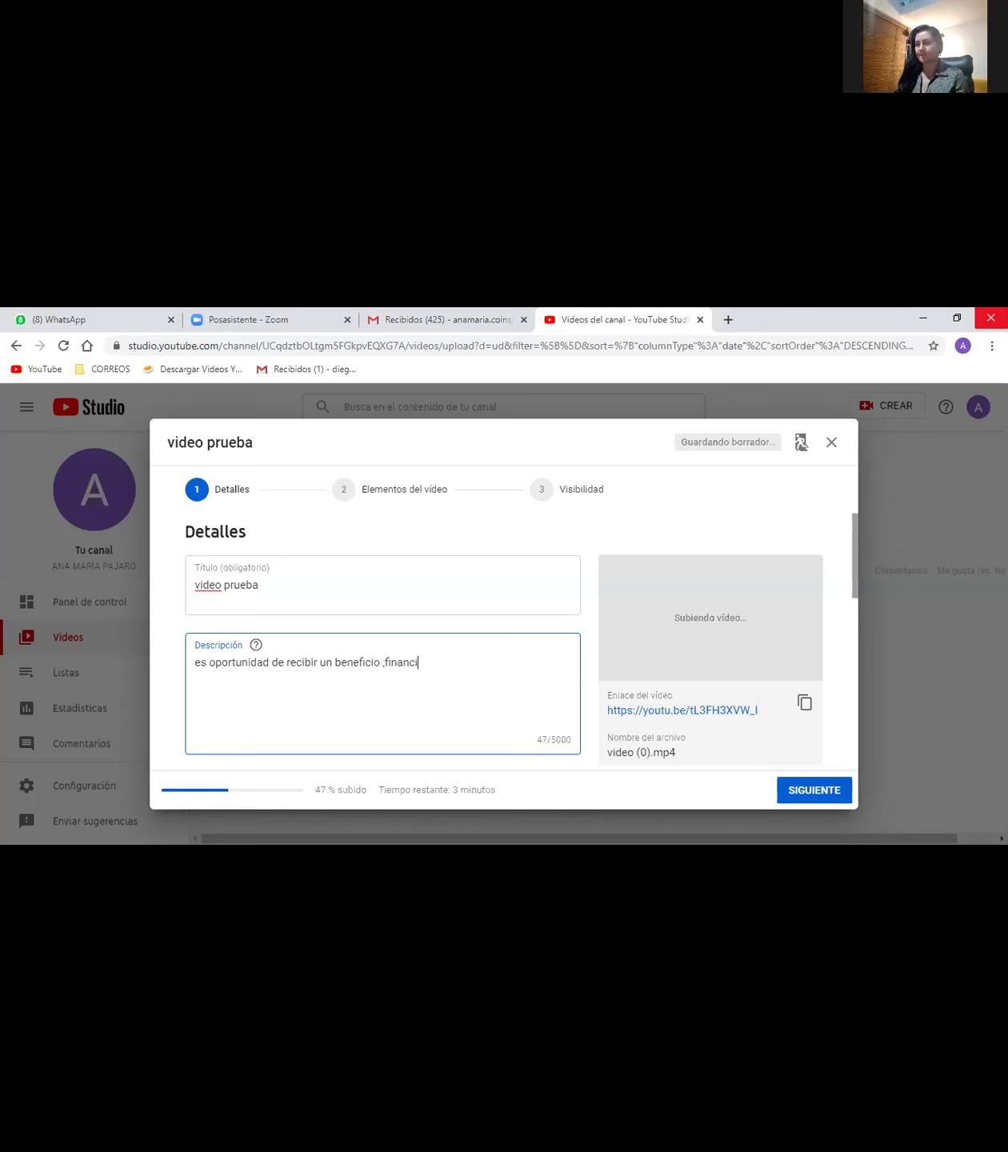
text(ero)
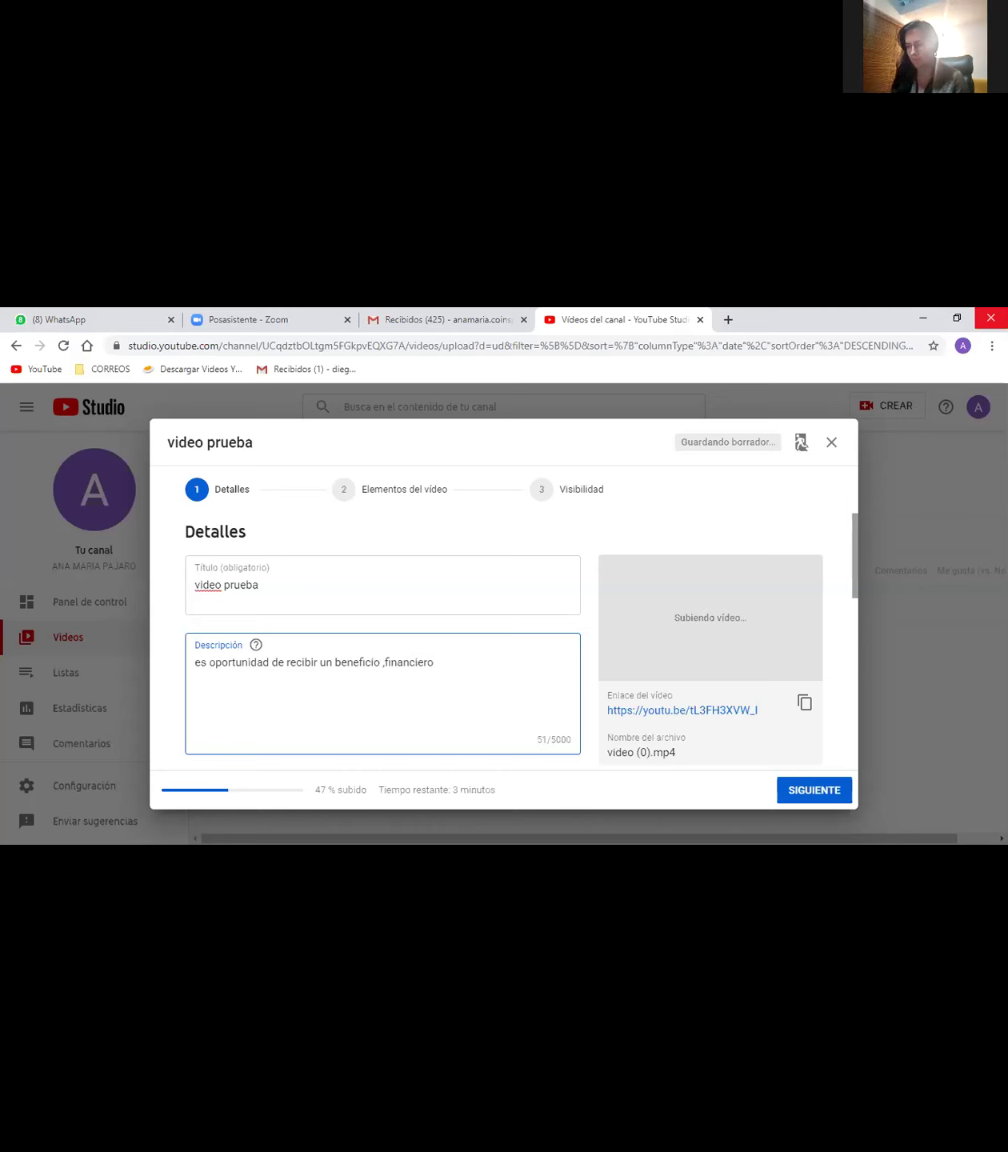
text( y capacitacion)
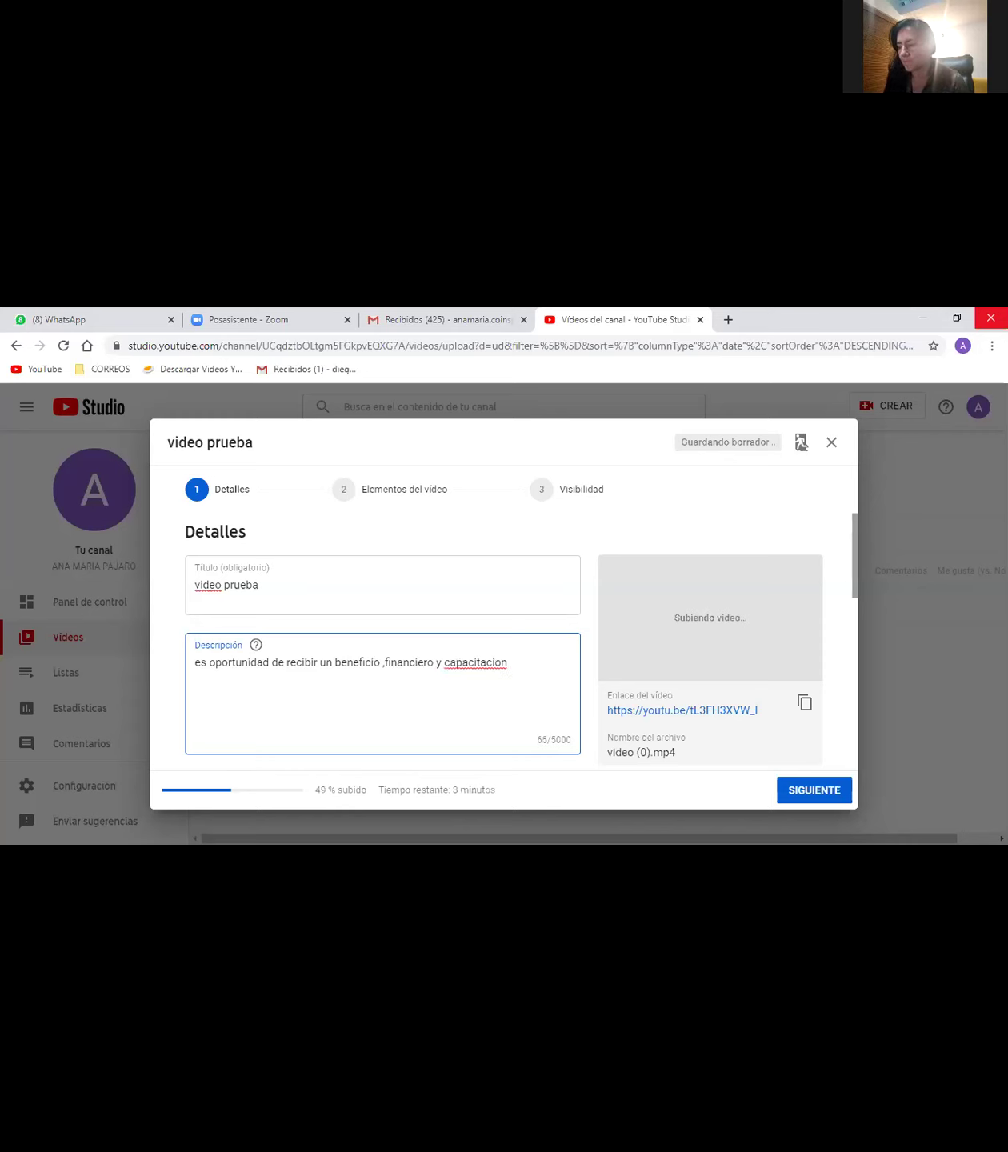
Correct the misspelled last word of the description to "capacitación" and add "en finanzas" after it.
right_click(491, 662)
click(537, 673)
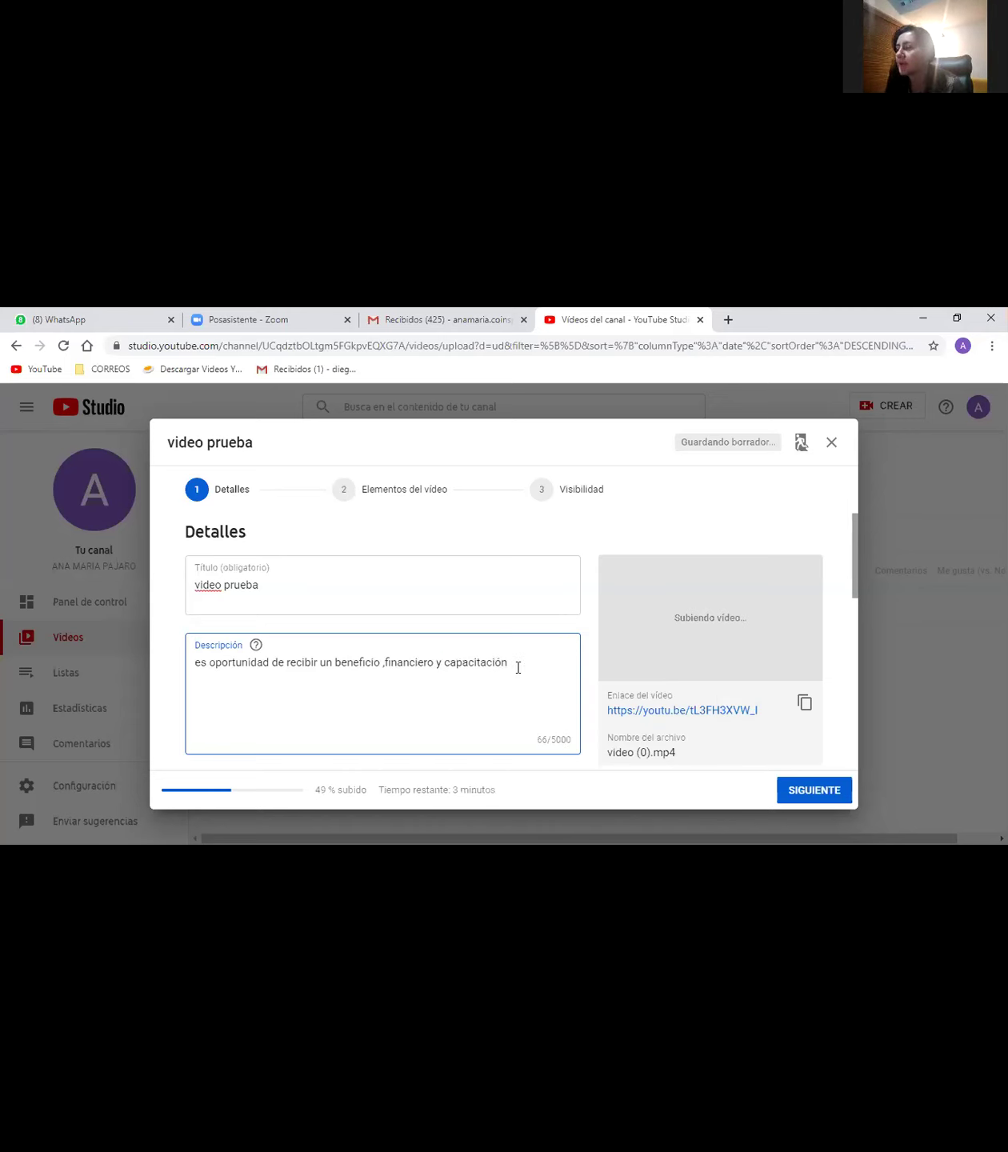
text(en finan)
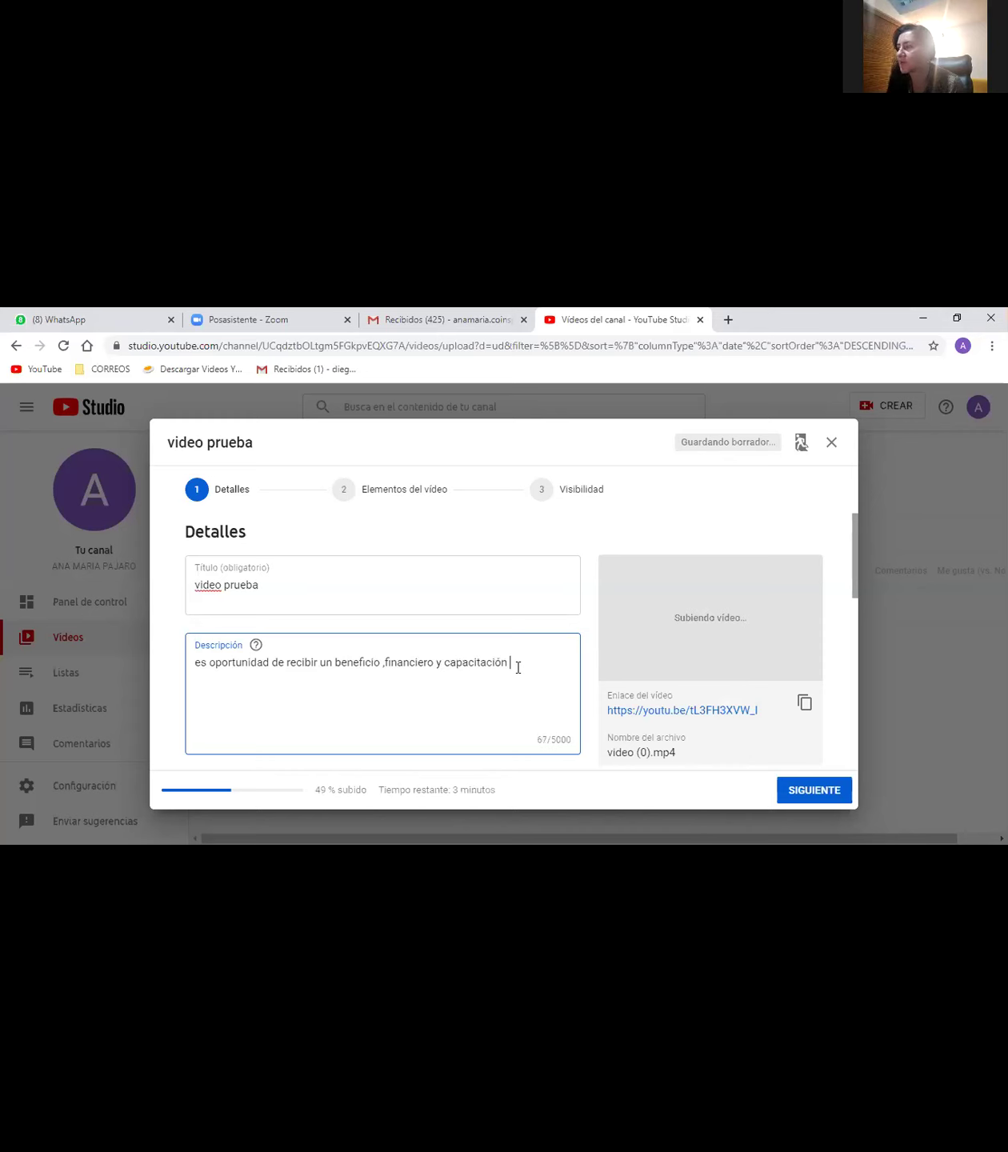
text(zas)
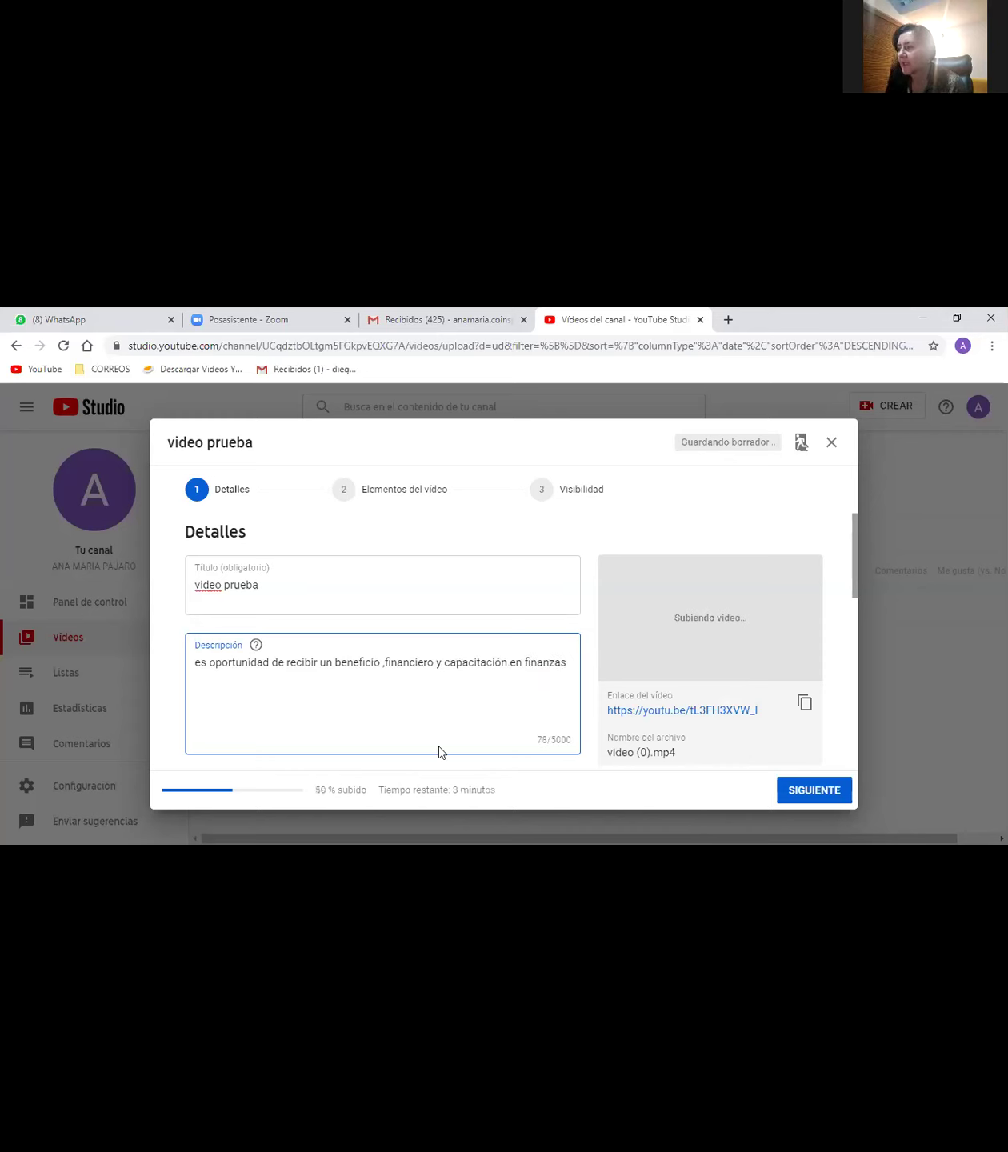
Set the video's audience to "No, no es contenido creado para niños".
scroll(415, 746, down, 3)
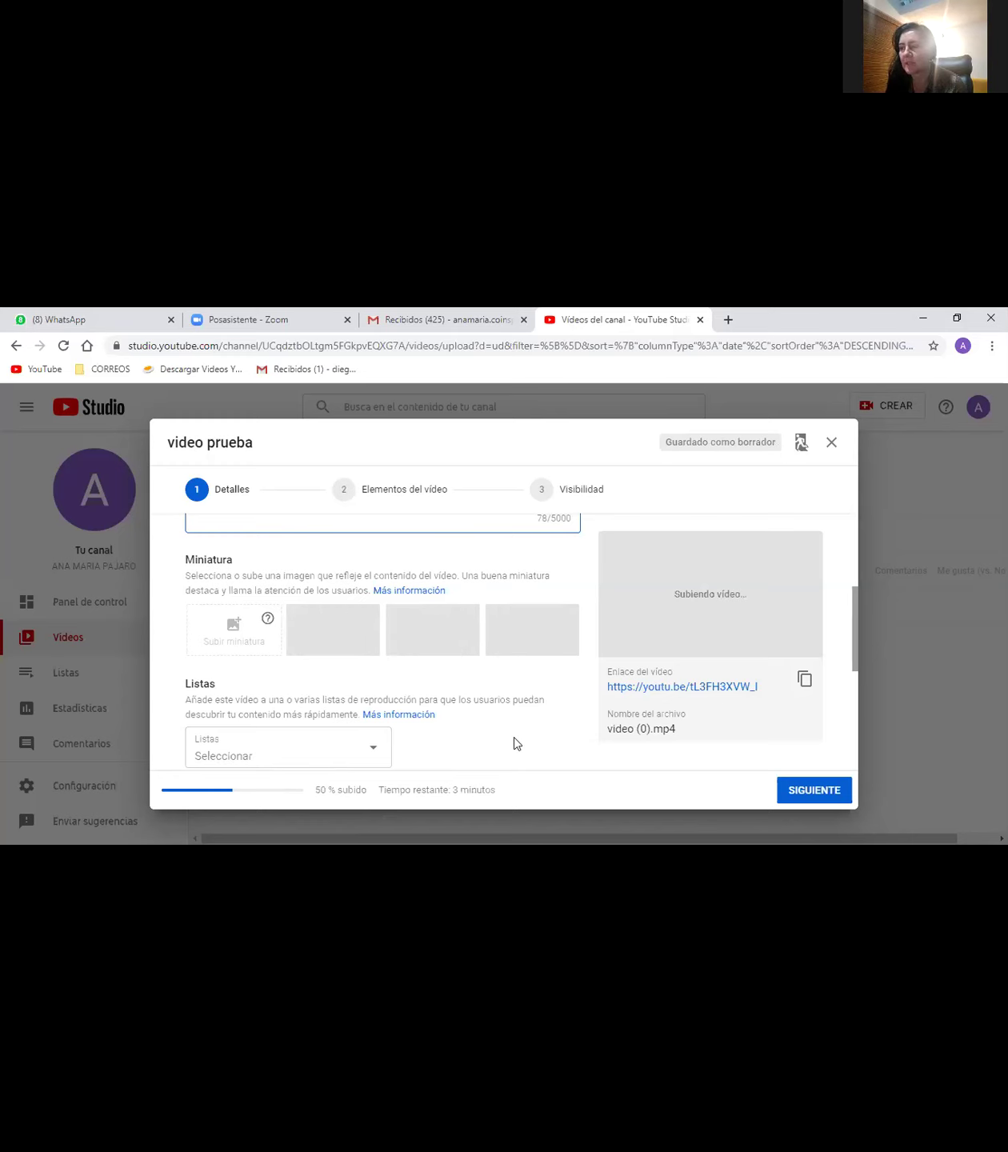
scroll(442, 730, down, 1)
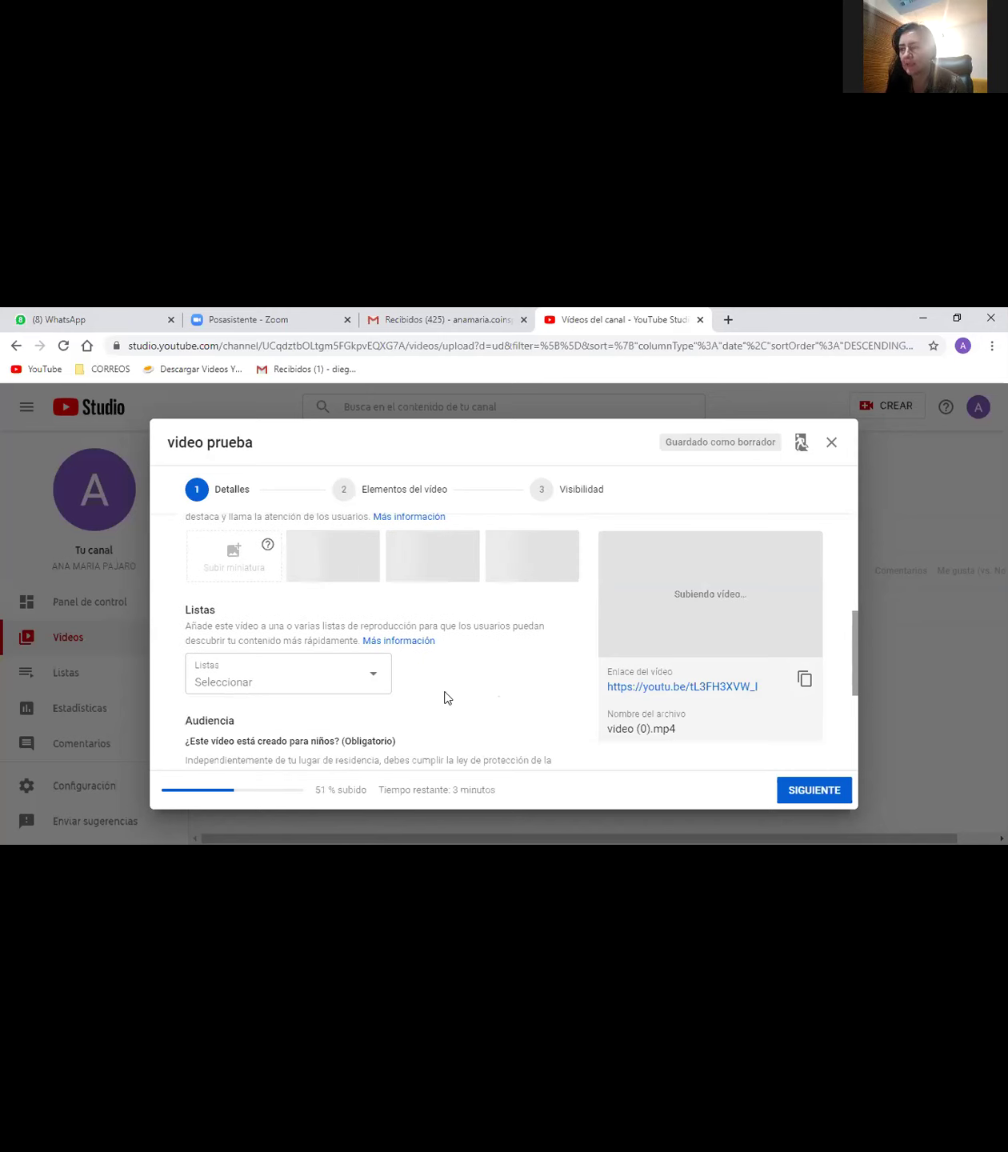
scroll(437, 658, down, 1)
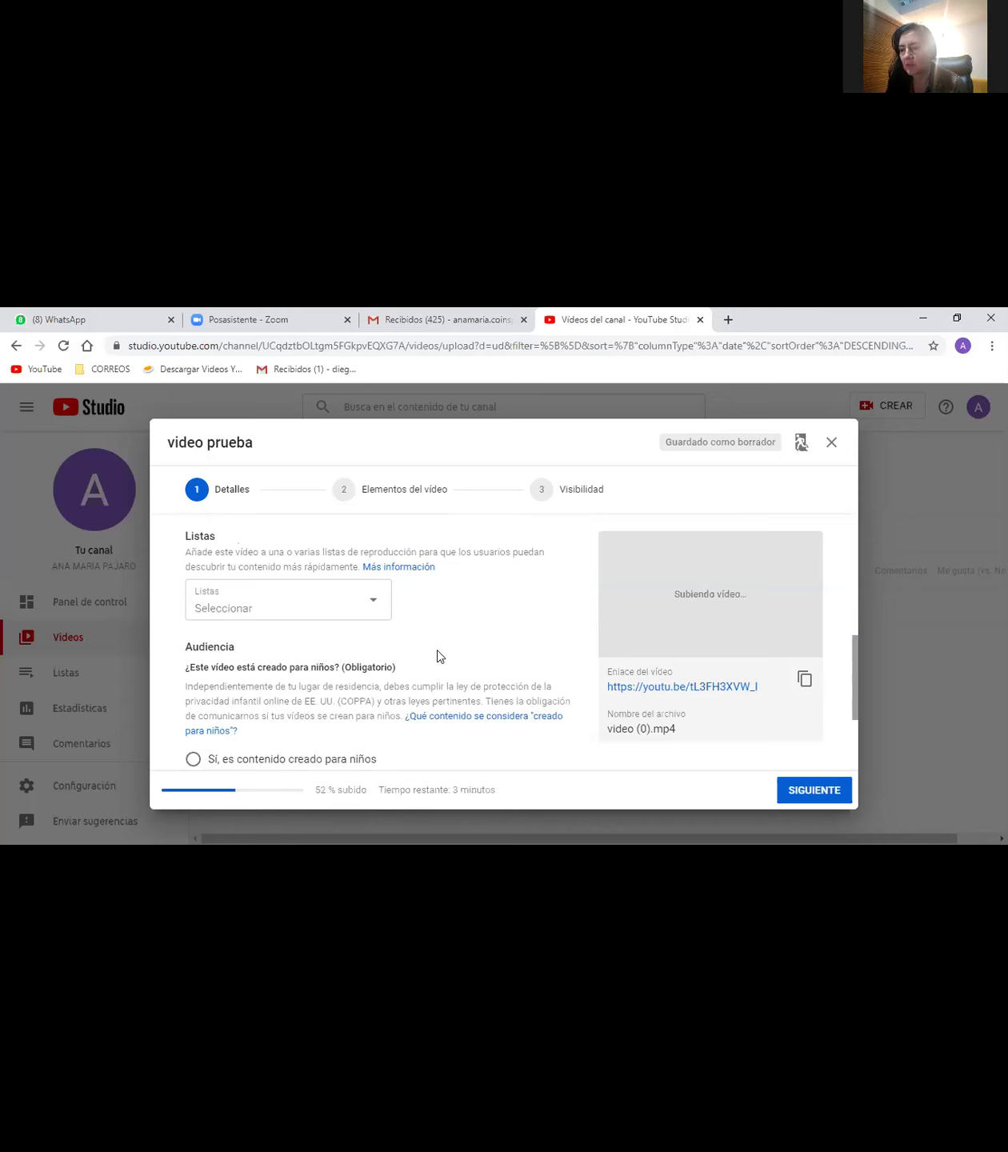
scroll(436, 656, down, 2)
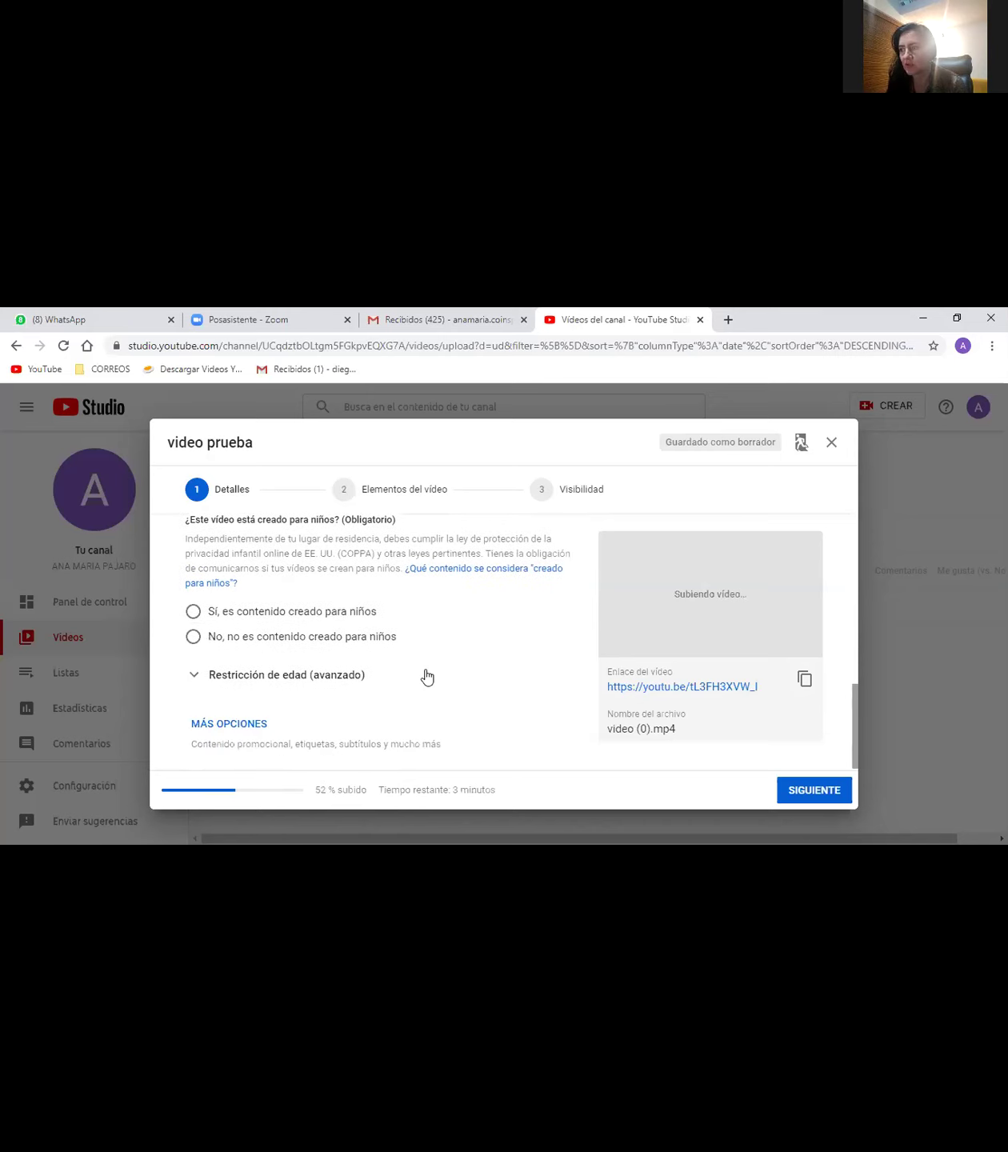
click(194, 642)
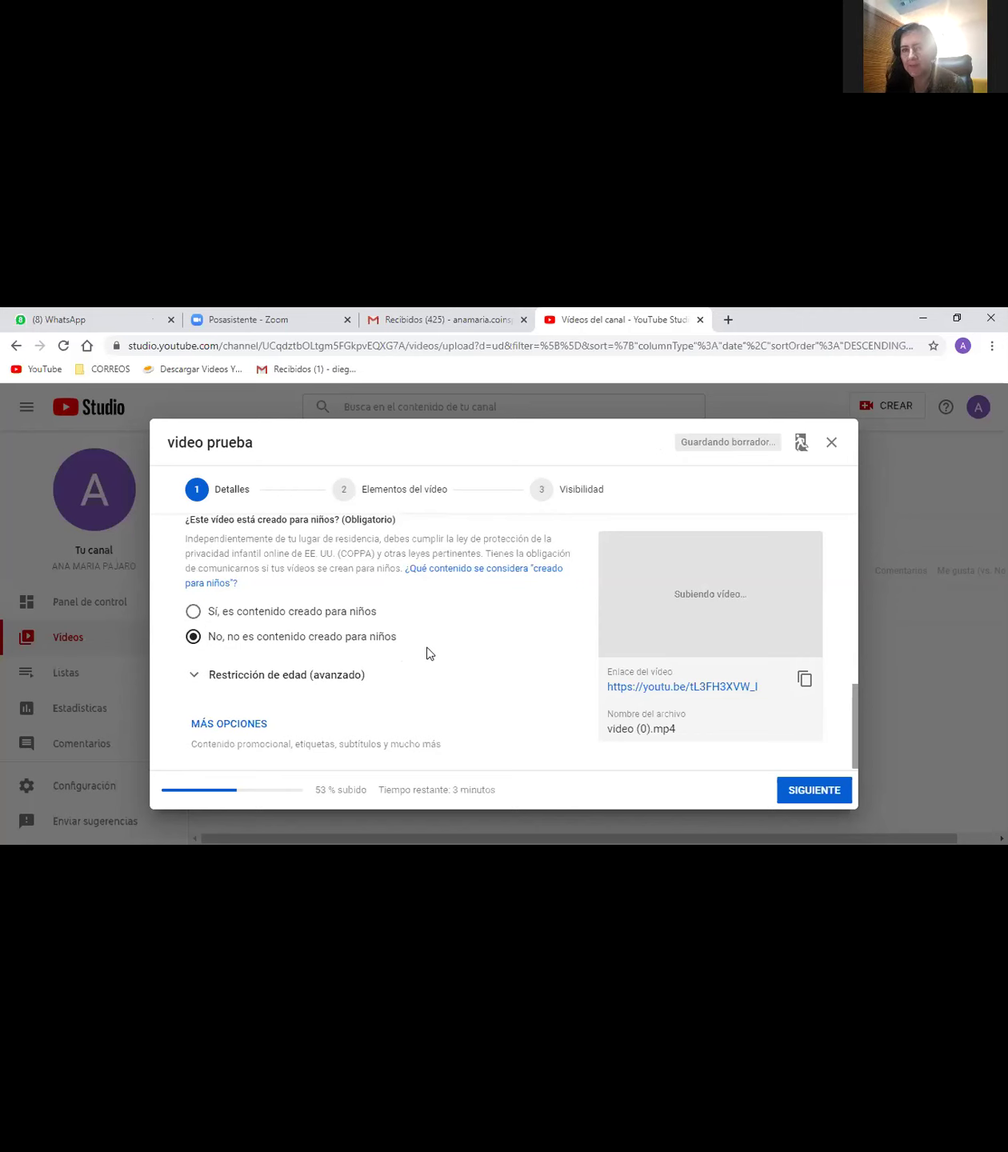
Expand the advanced age restriction section and review its options for adult and under-18 viewers.
scroll(429, 662, down, 1)
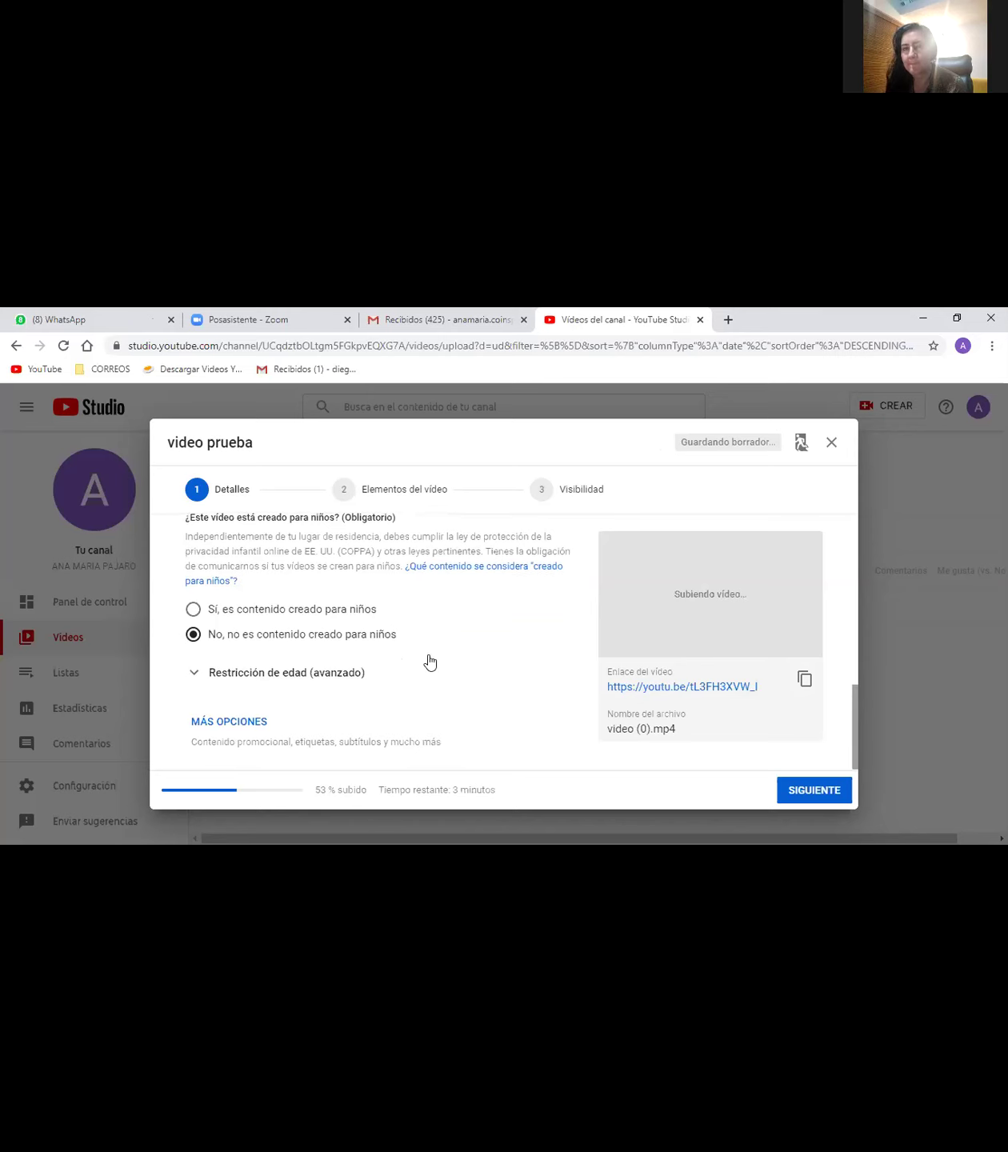
click(198, 679)
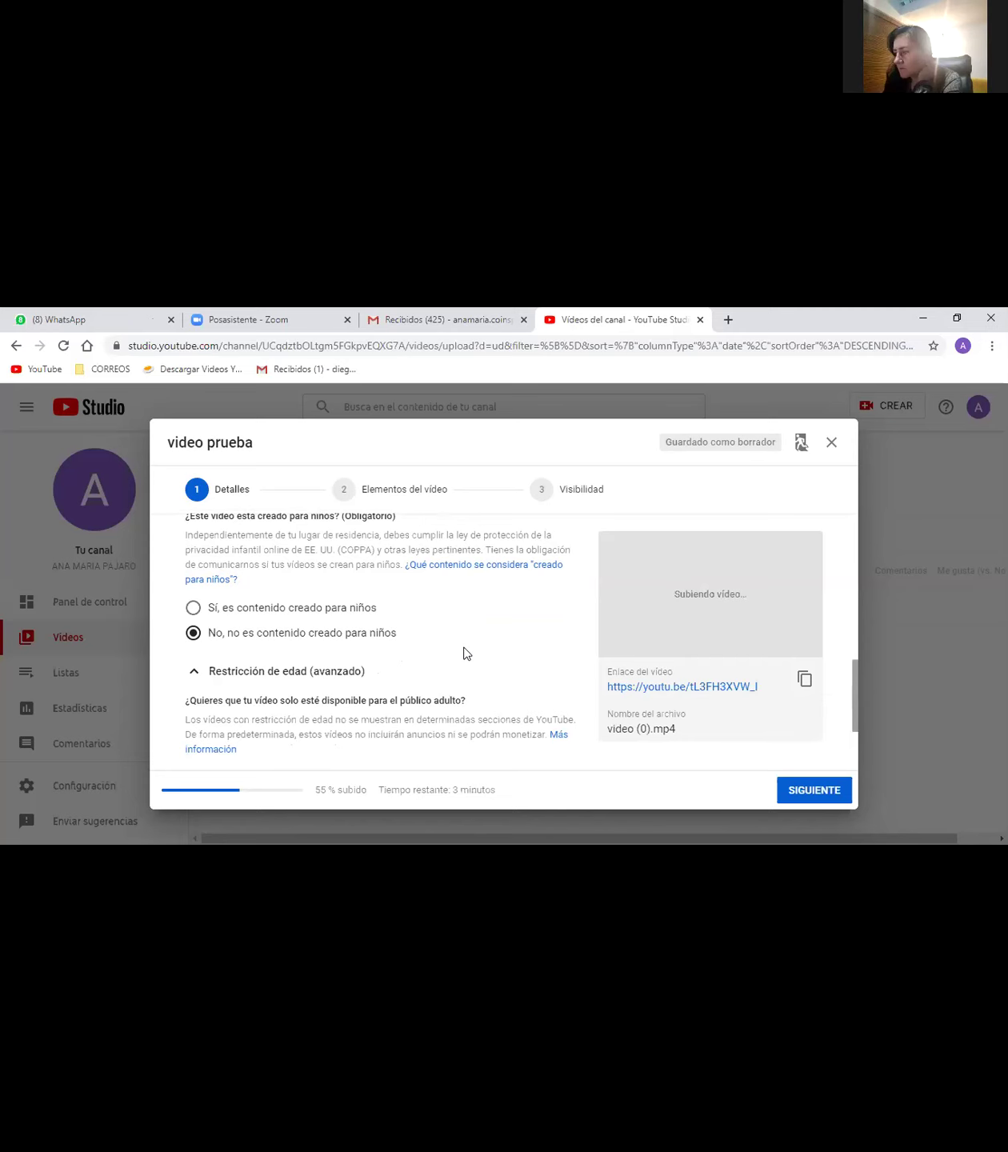
scroll(471, 620, down, 1)
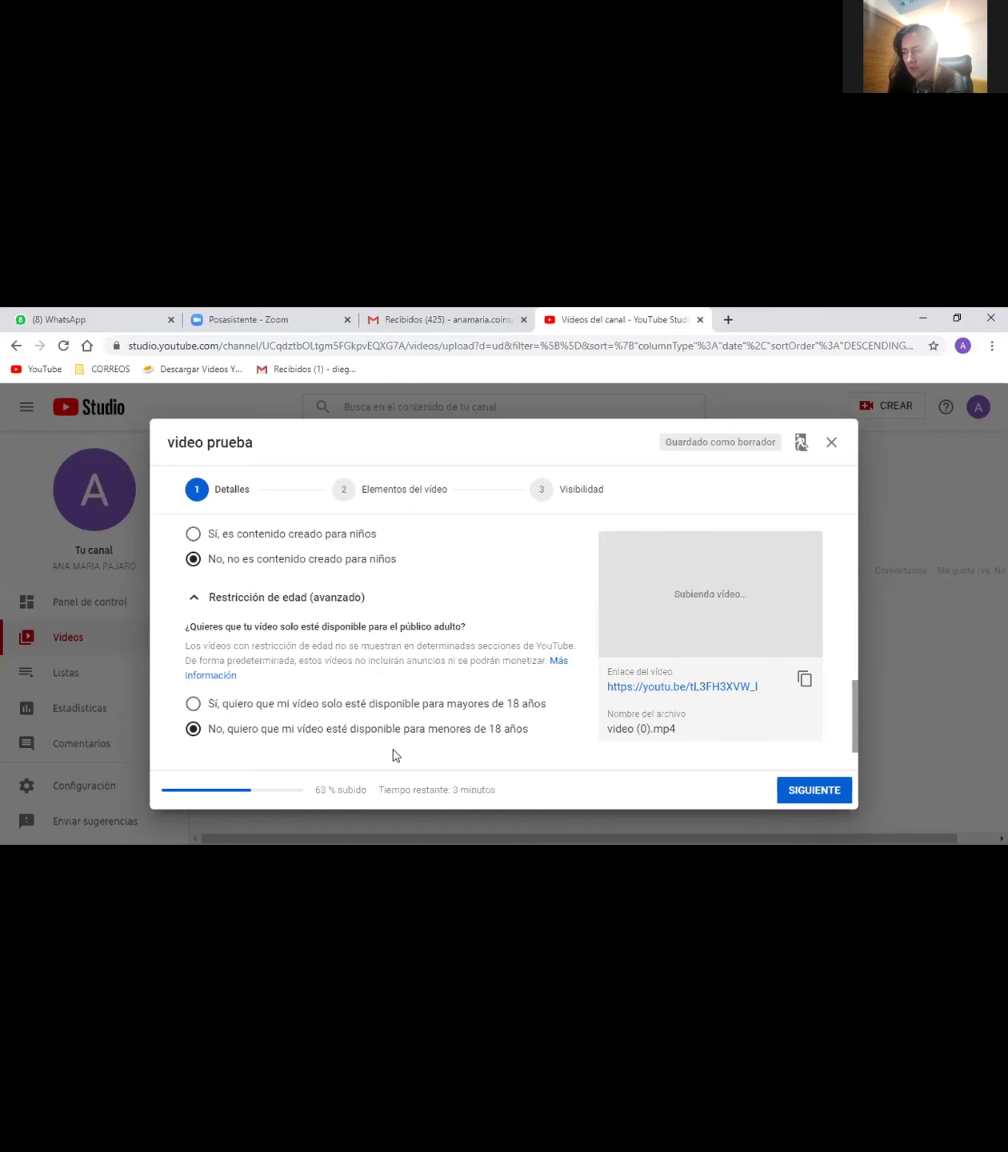
scroll(319, 663, down, 2)
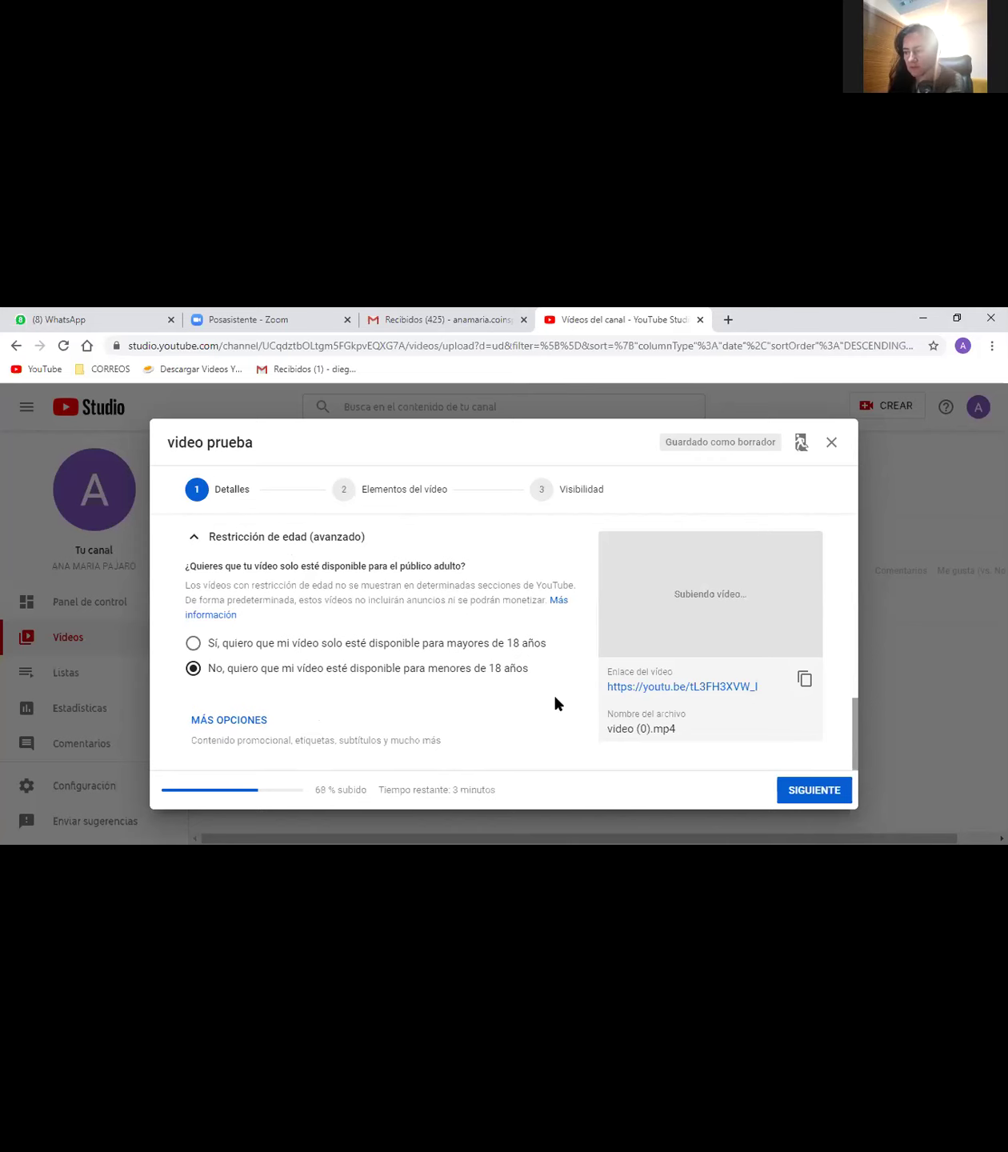
scroll(558, 705, up, 3)
scroll(561, 702, down, 3)
scroll(561, 703, up, 4)
scroll(562, 701, down, 3)
scroll(478, 731, up, 1)
scroll(320, 738, down, 1)
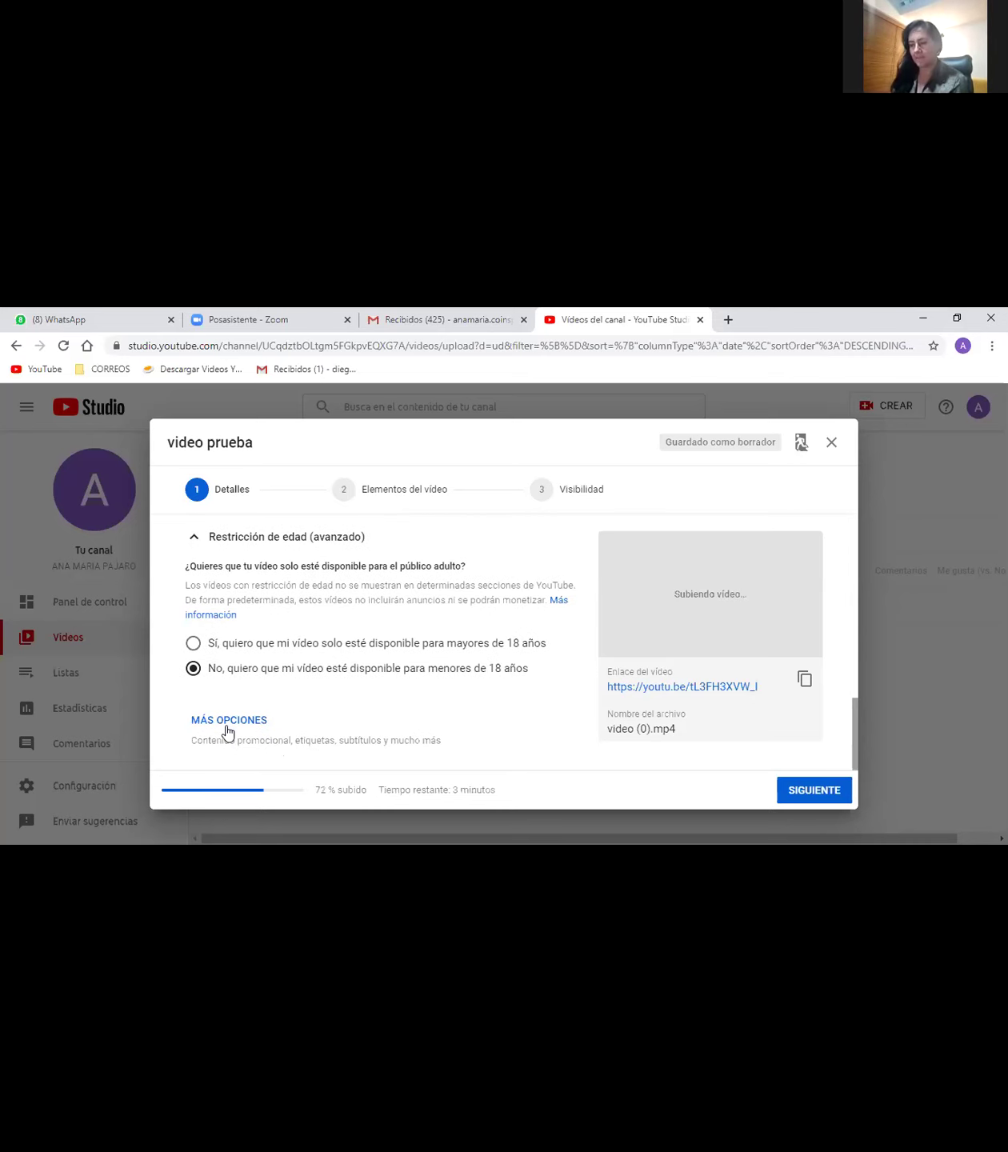
Show the video's additional options and look over the promotional content settings down to the tags section.
click(227, 726)
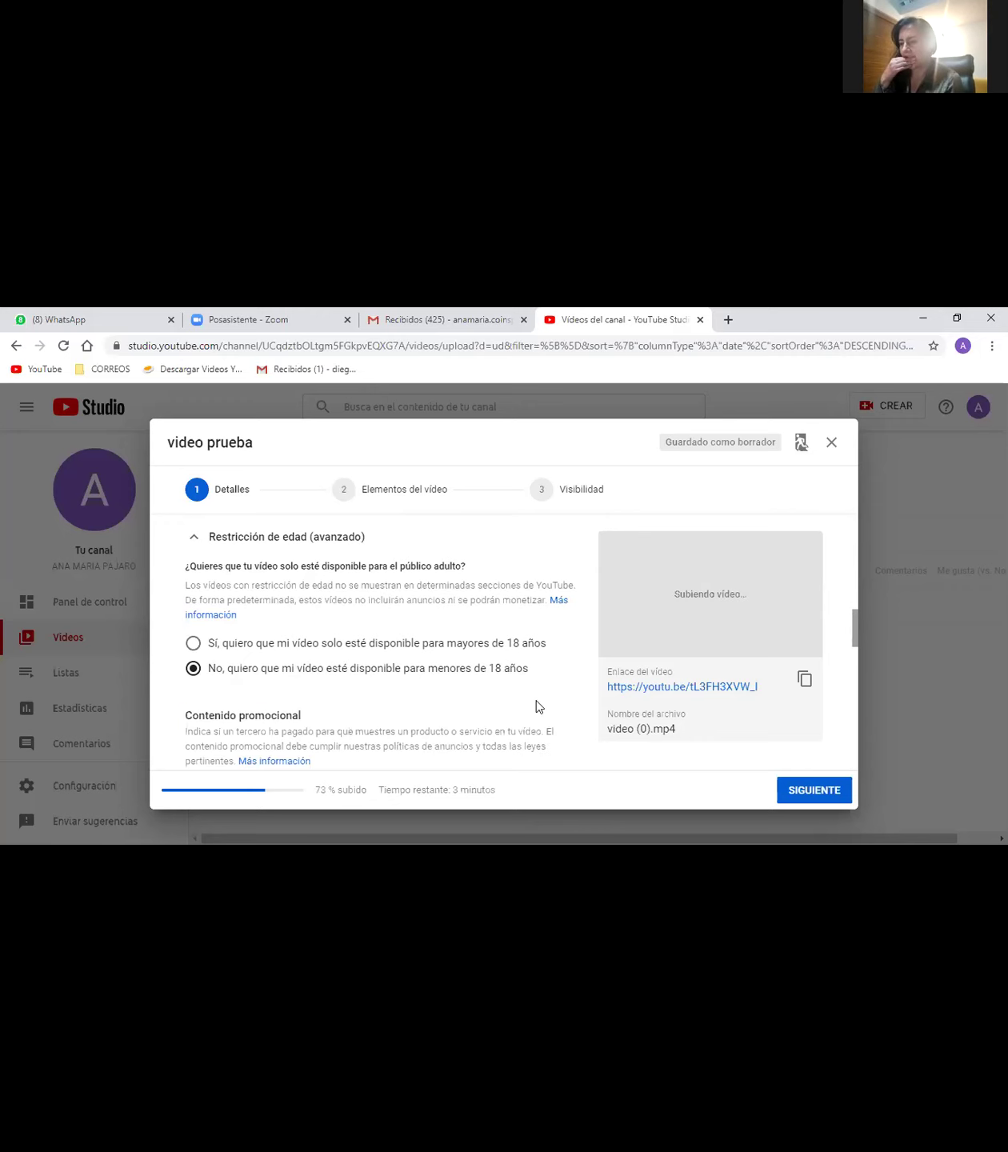
scroll(573, 702, down, 2)
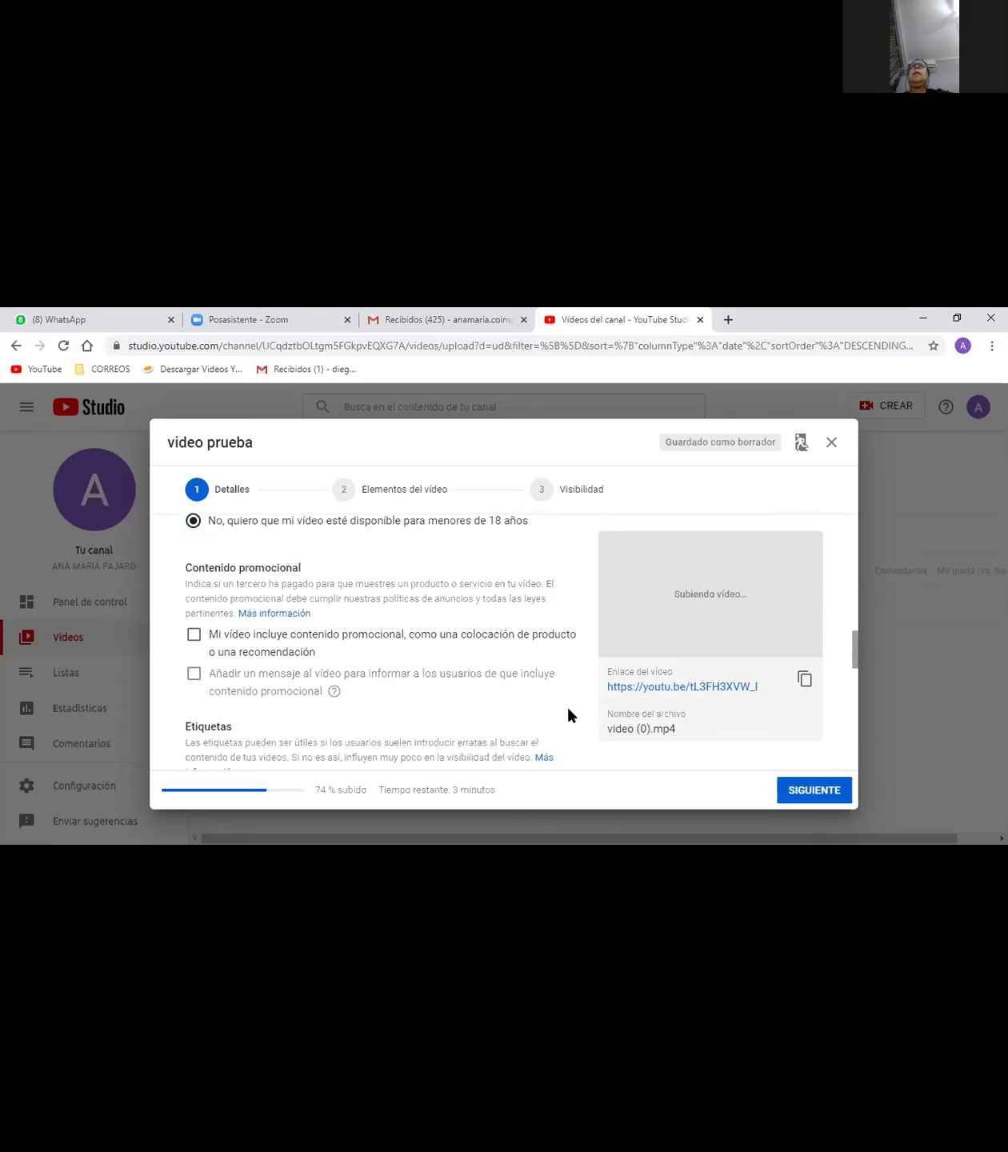
scroll(571, 707, down, 1)
scroll(569, 708, up, 1)
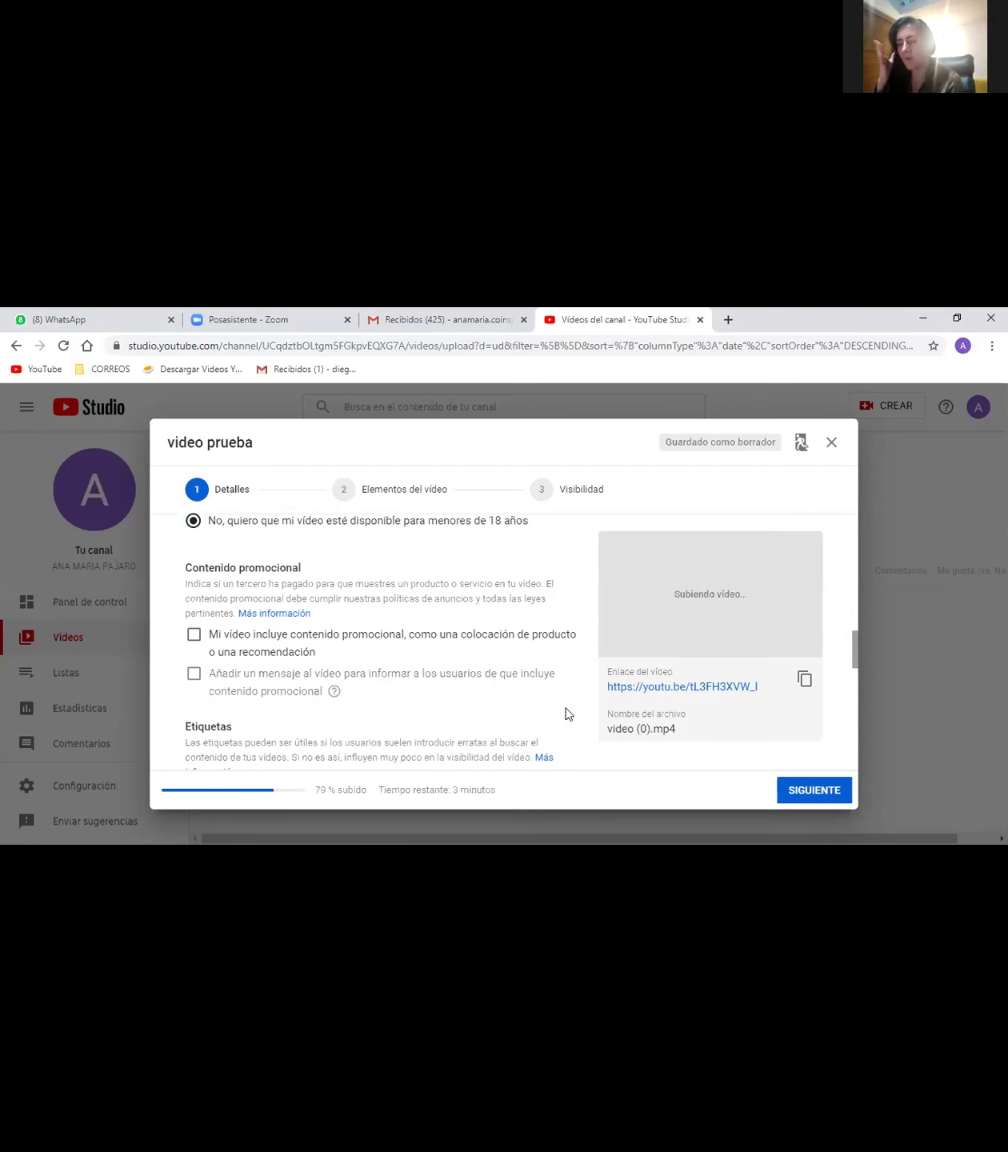
scroll(545, 681, down, 2)
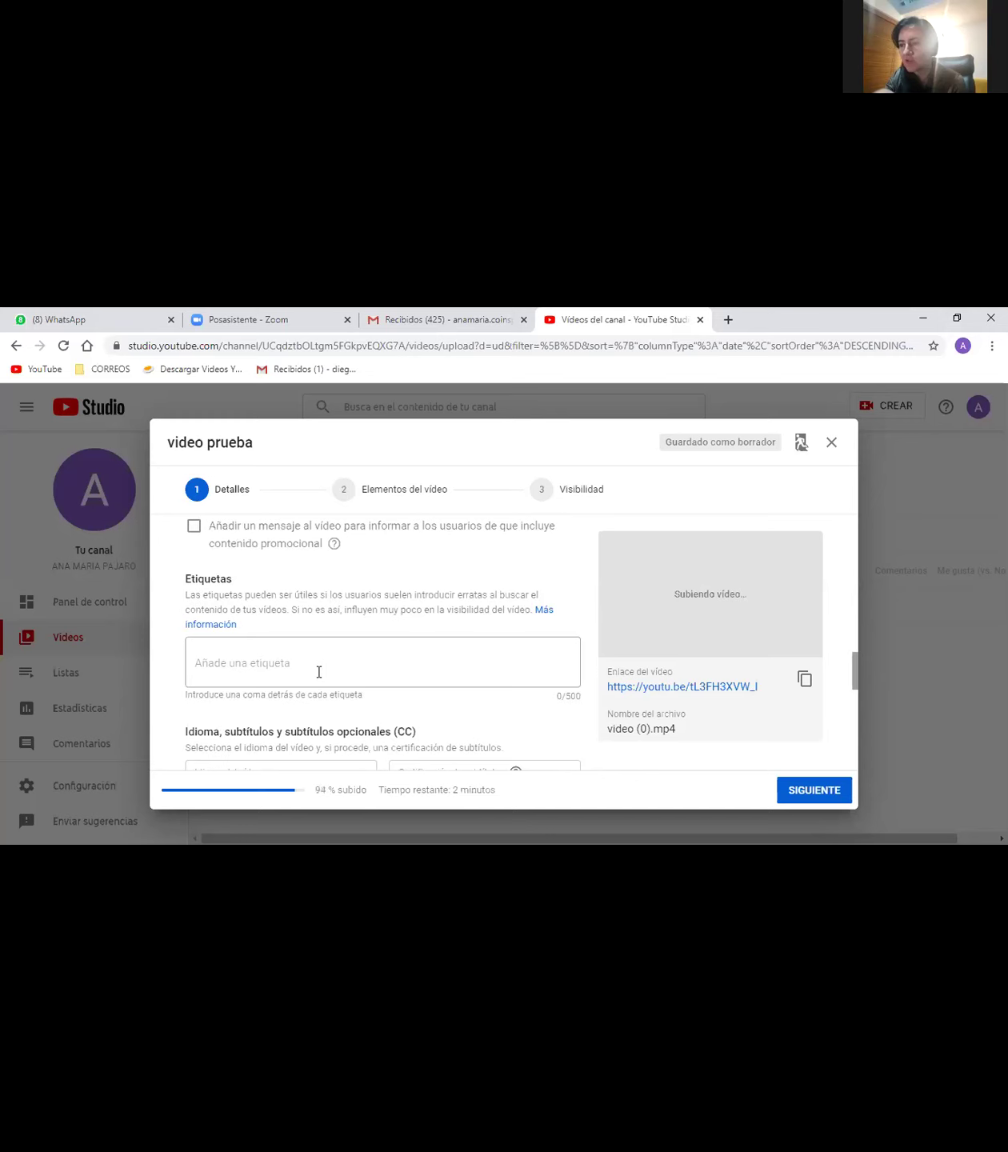
Add the tag "ingresos pasivos" to the video.
click(201, 651)
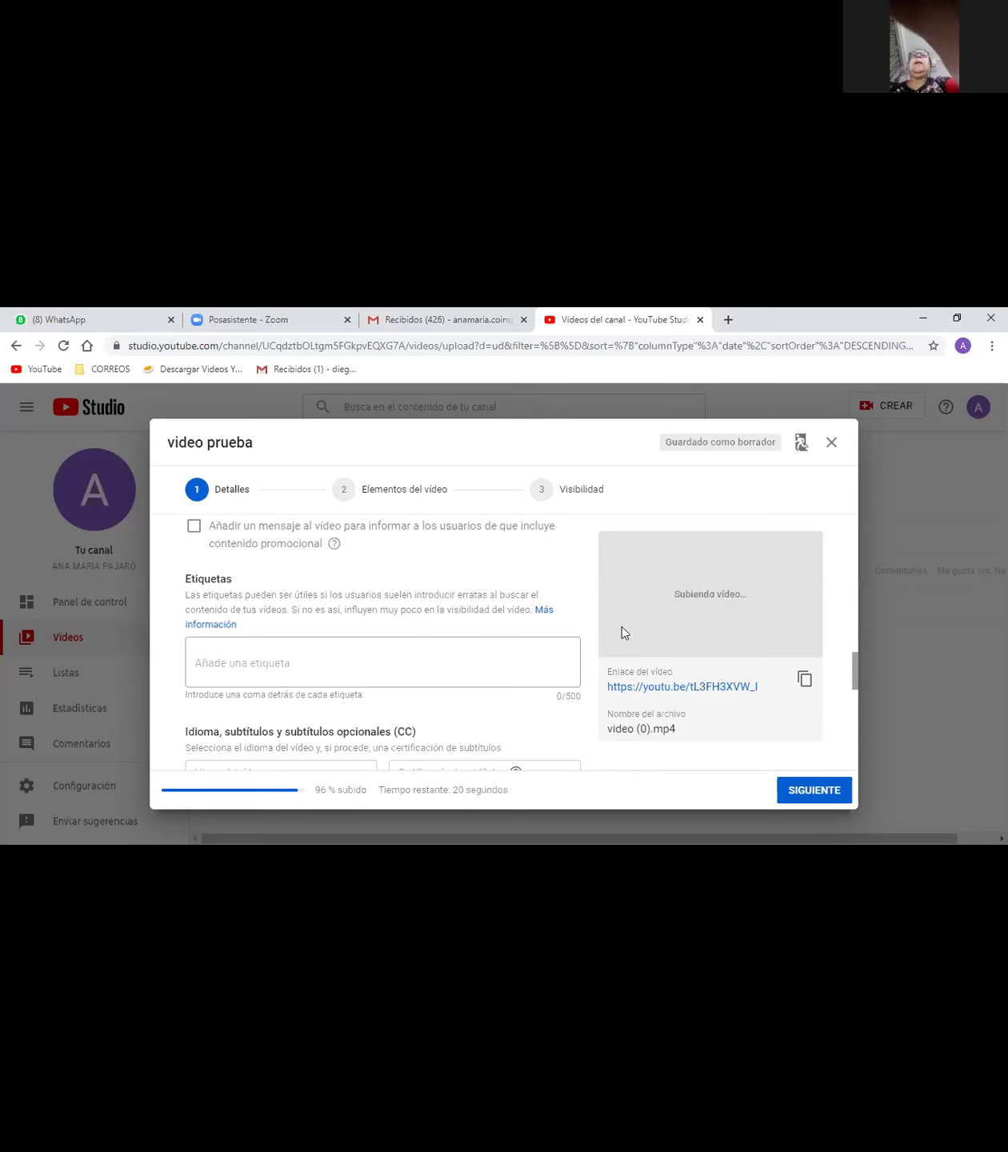
text(ingre)
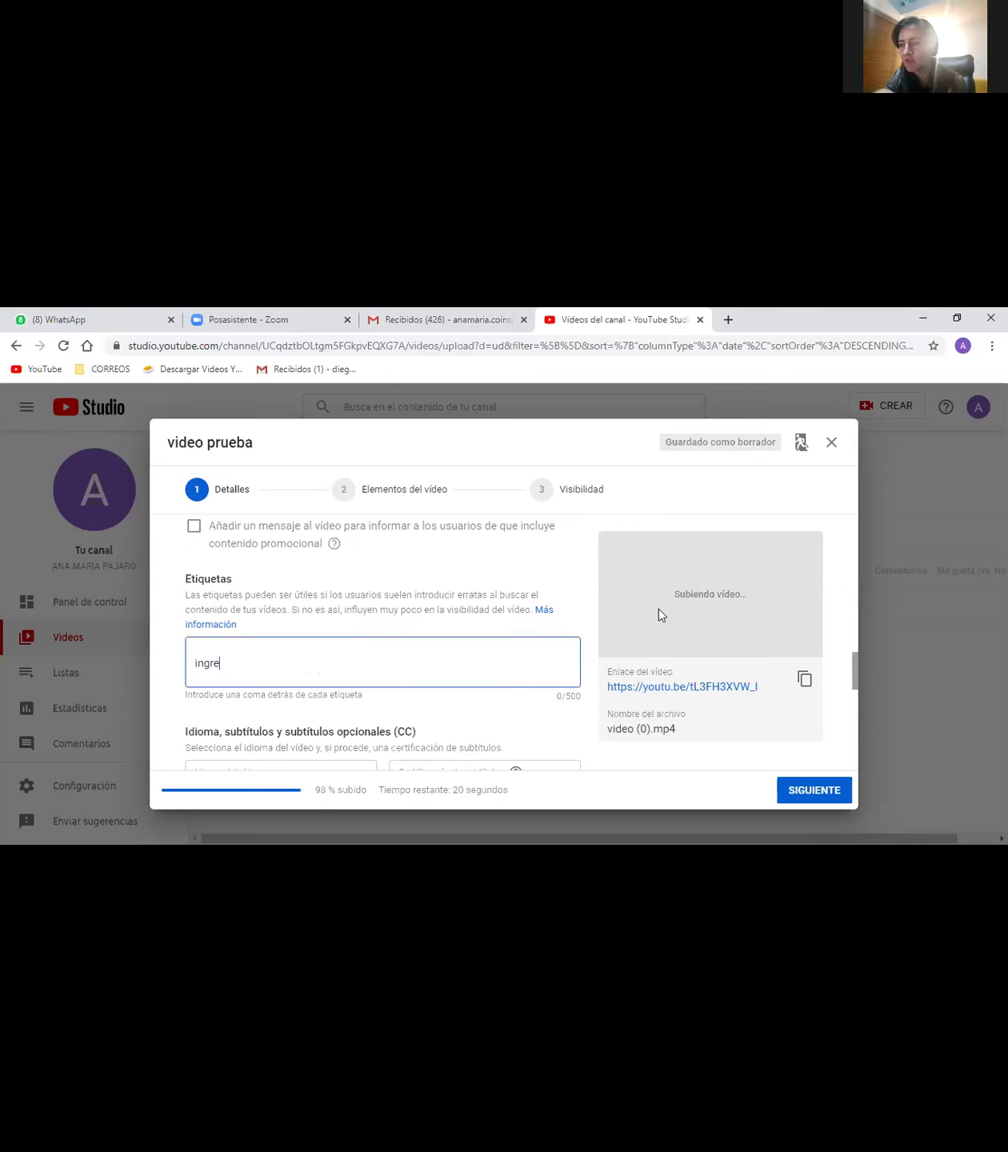
text(sos)
key(BackSpace)
text(pacu)
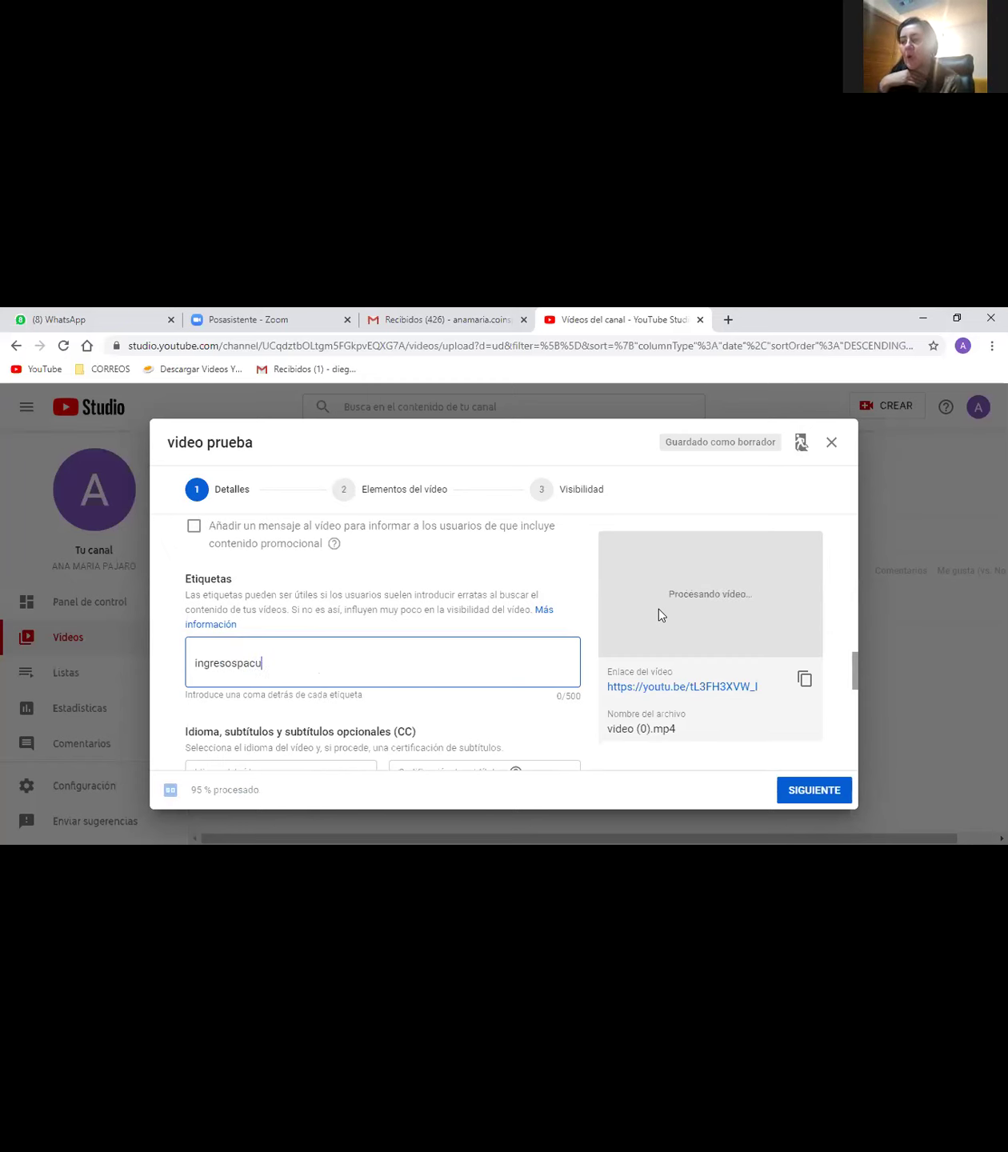
key(BackSpace)
text(ivos)
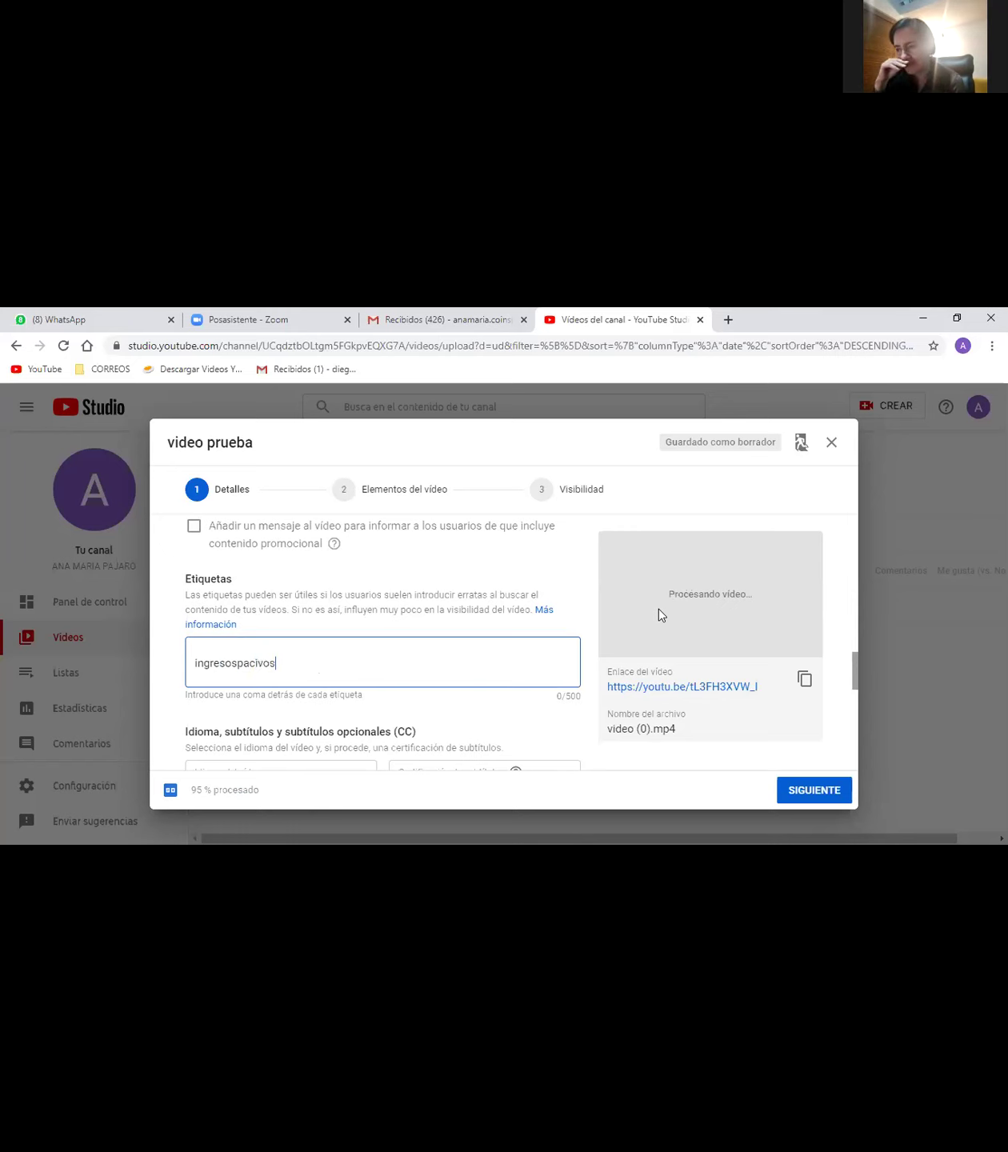
key(BackSpace)
key(BackSpace)
key(BackSpace)
key(BackSpace)
key(BackSpace)
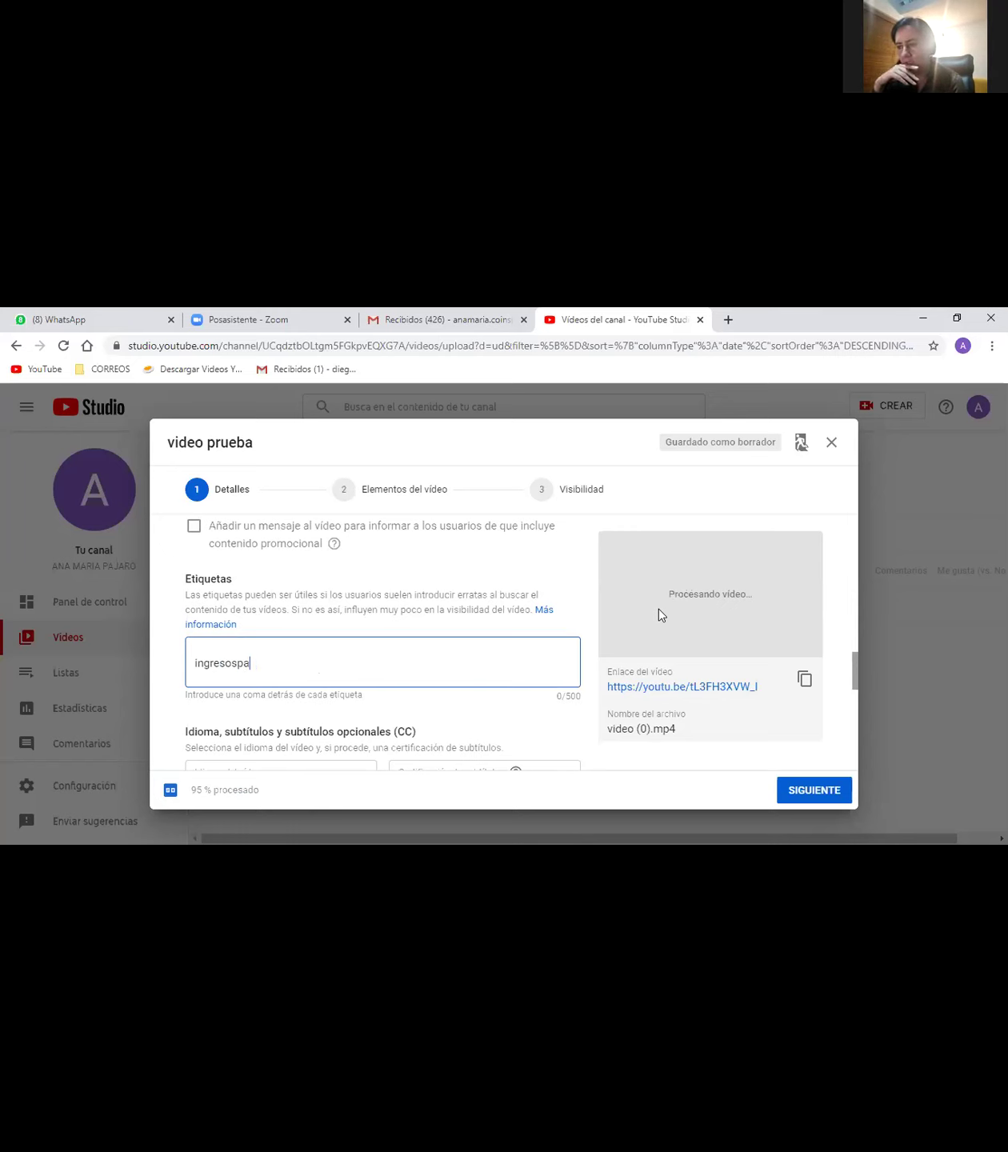
key(BackSpace)
key(BackSpace)
text(pasivos)
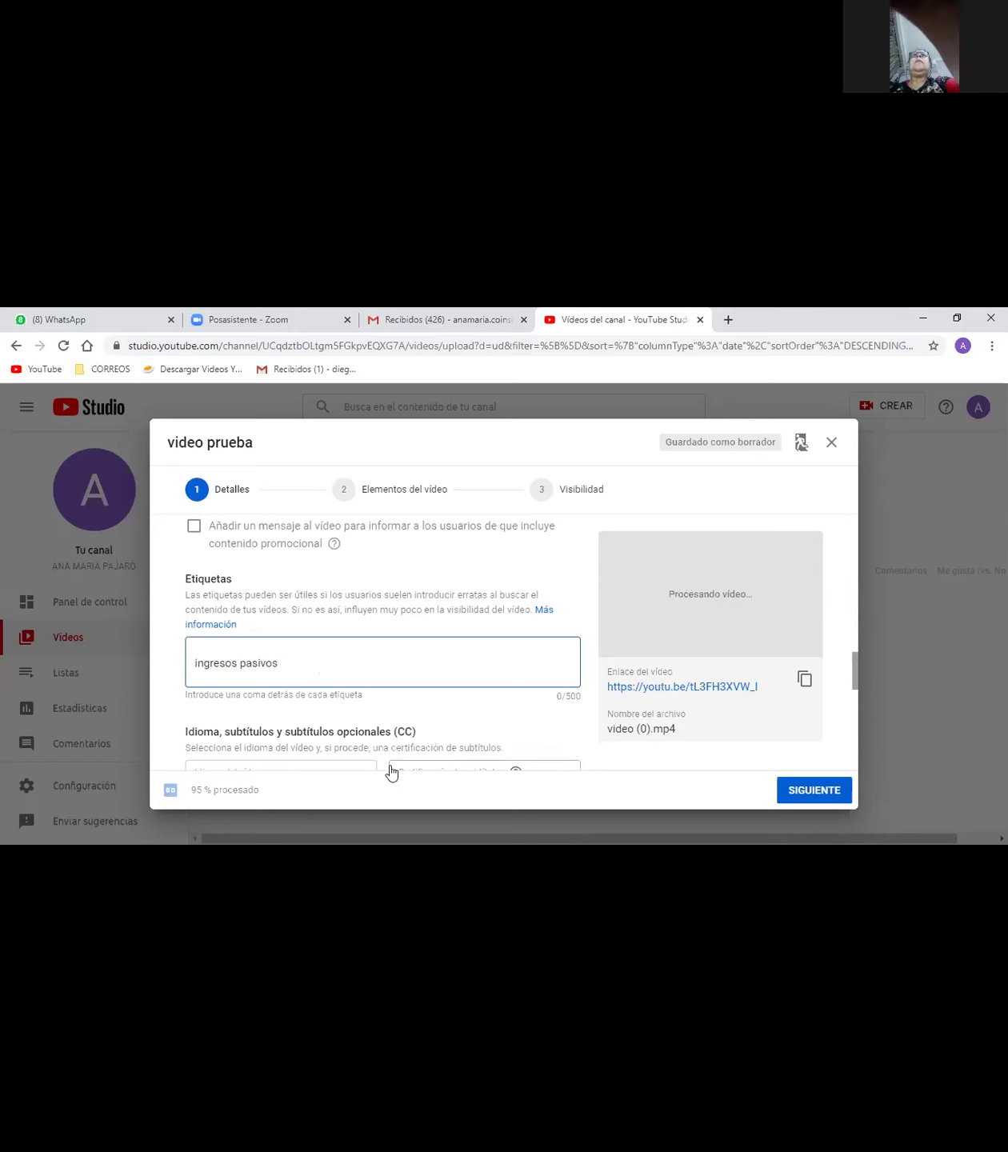
key(Return)
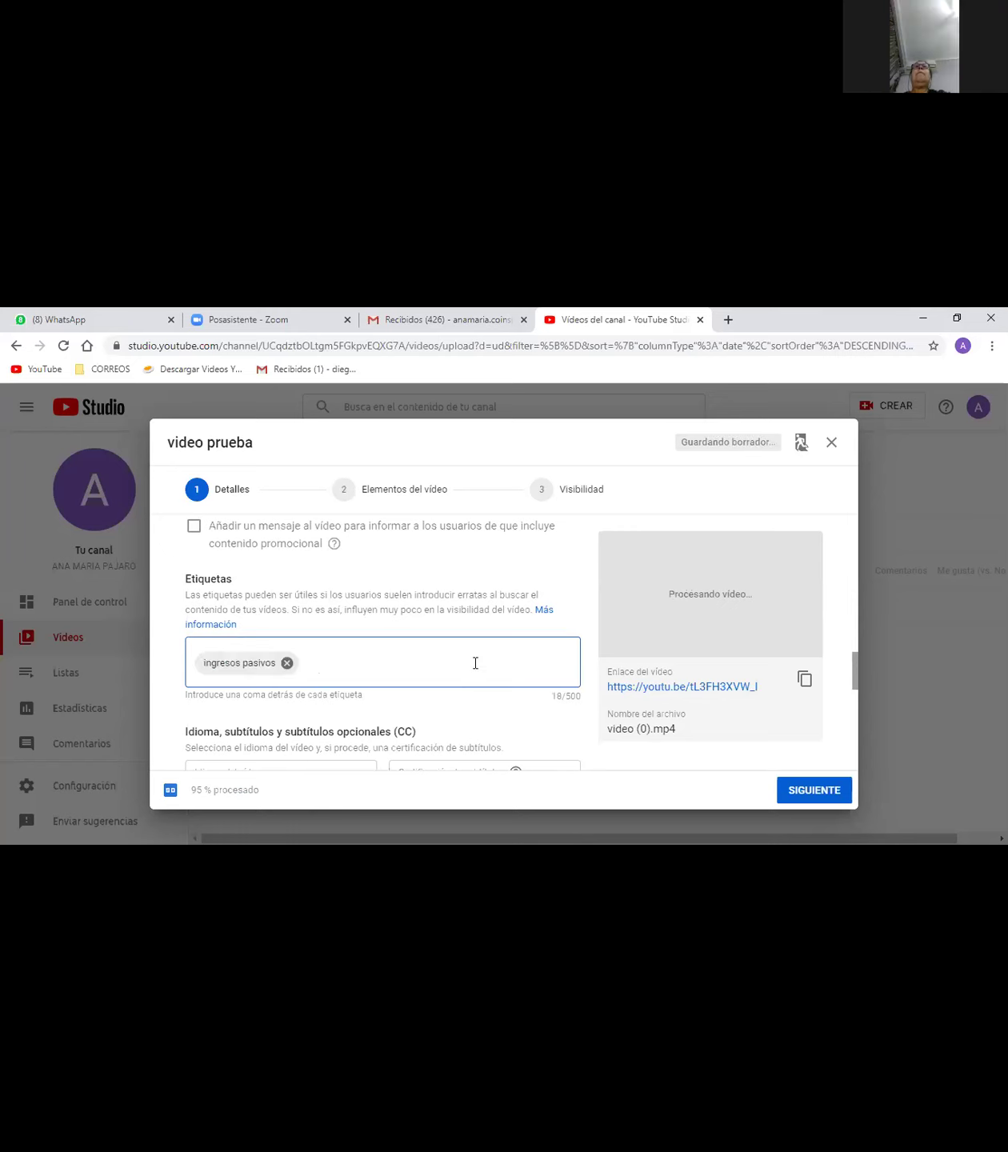
Add the tag "ingresos residual" to the video and enter "ingresos" as a further tag.
scroll(475, 663, down, 1)
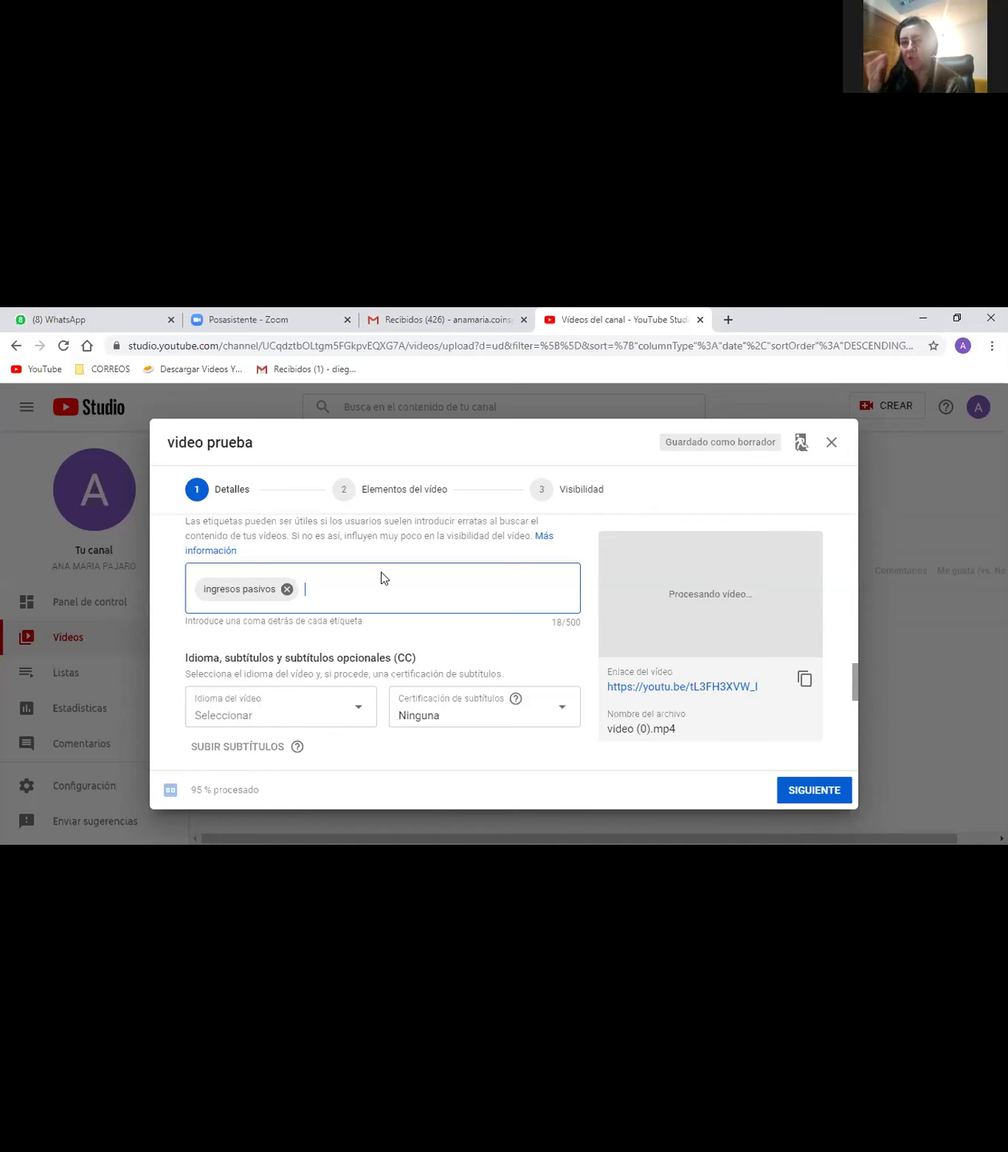
text(ingreso)
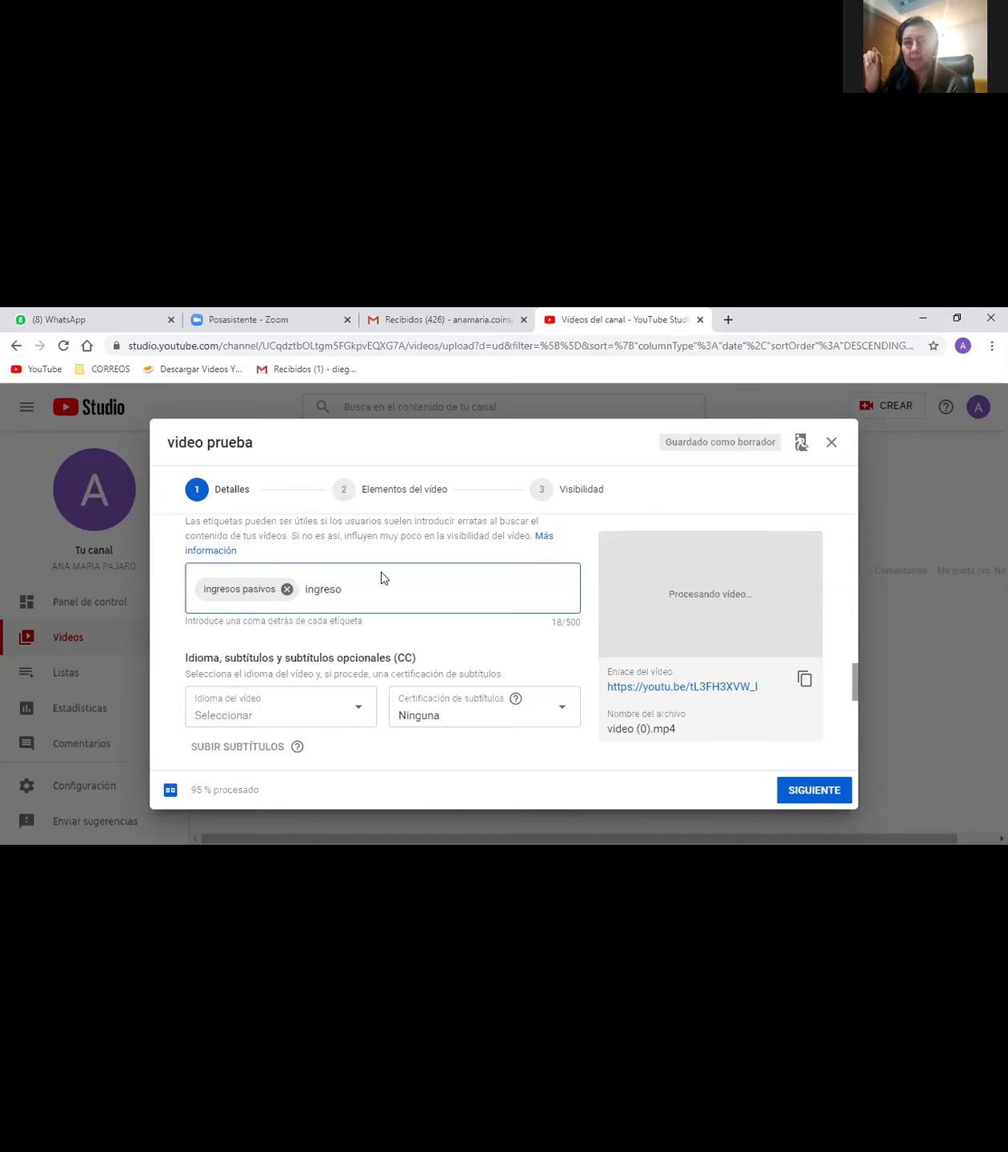
text(s residual)
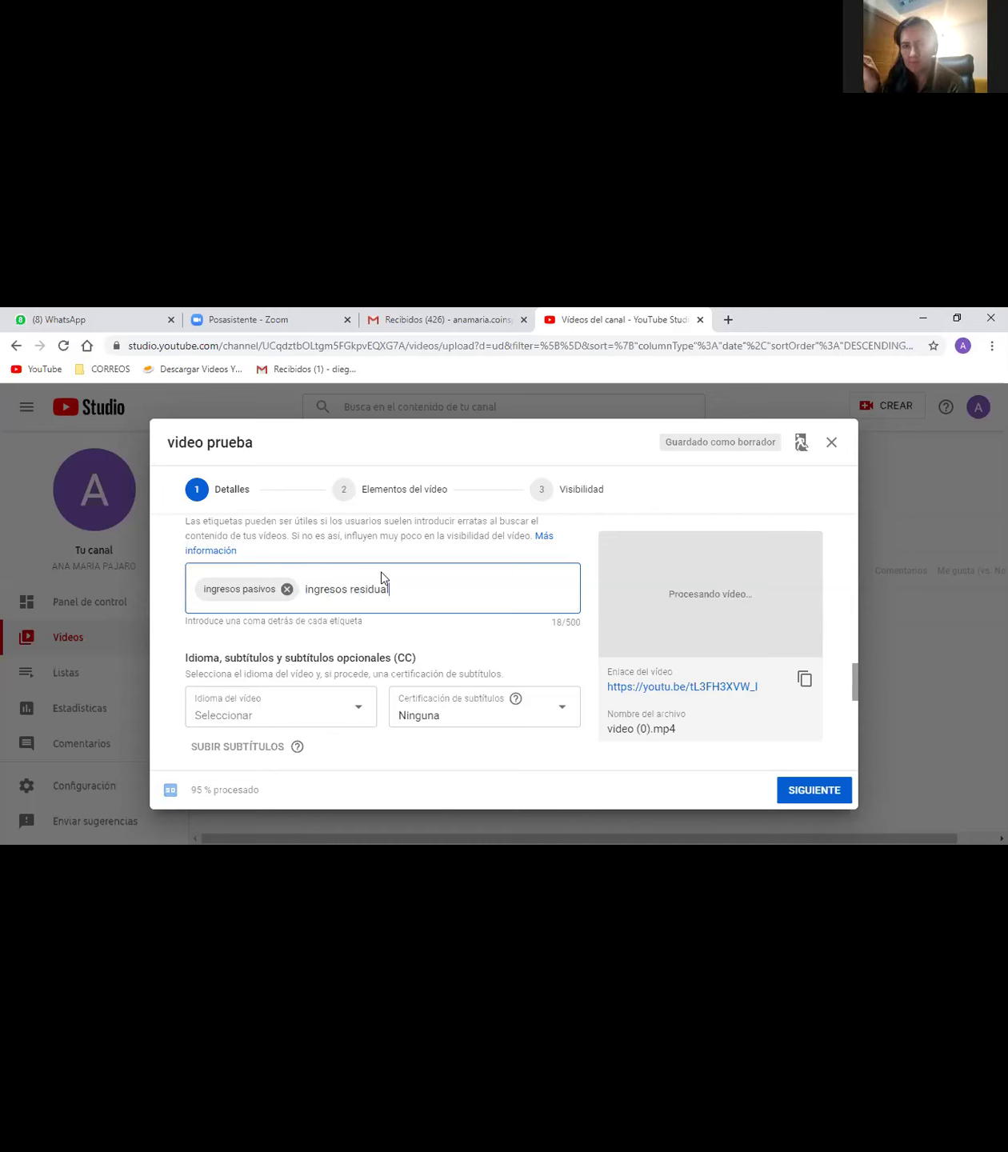
key(Return)
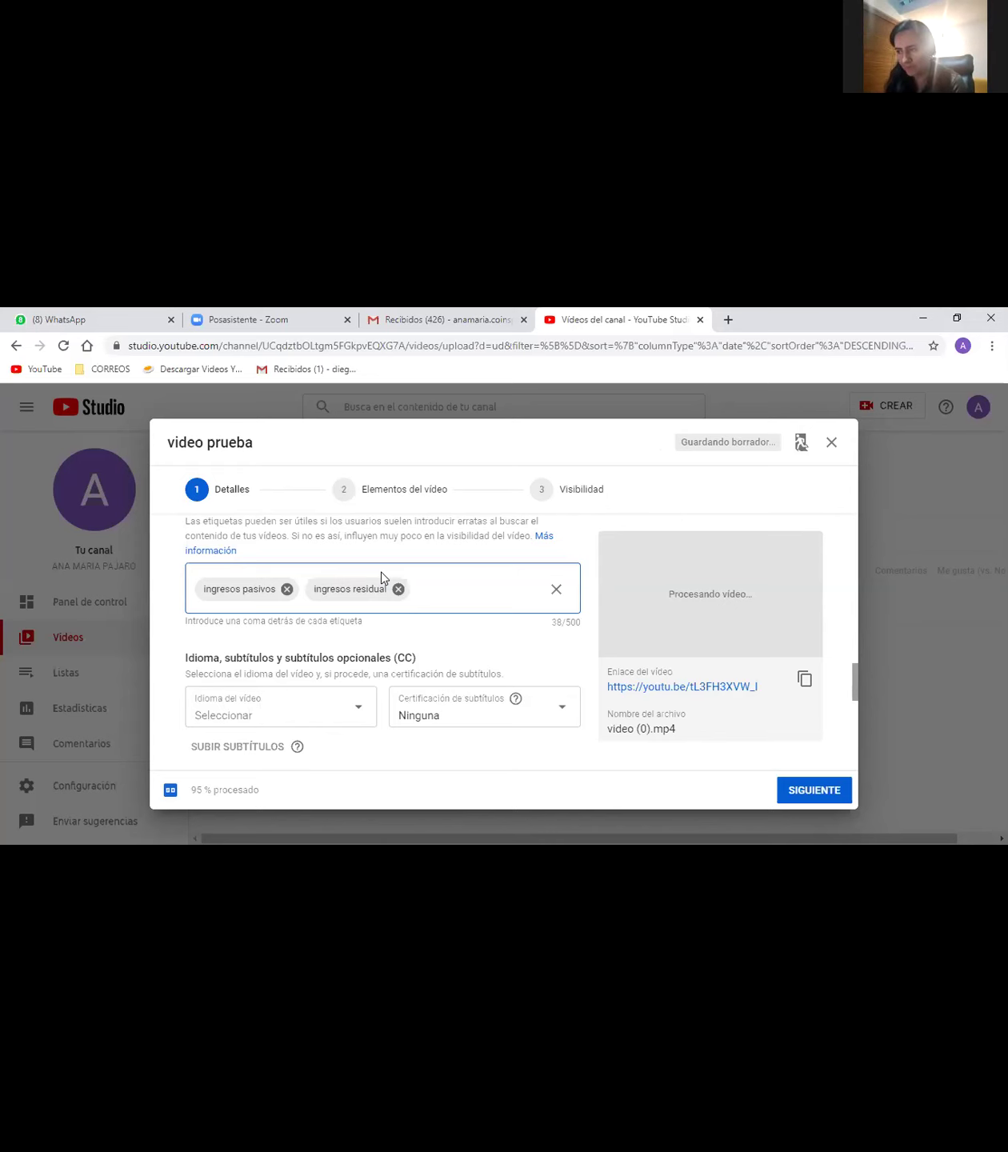
text(ingresos)
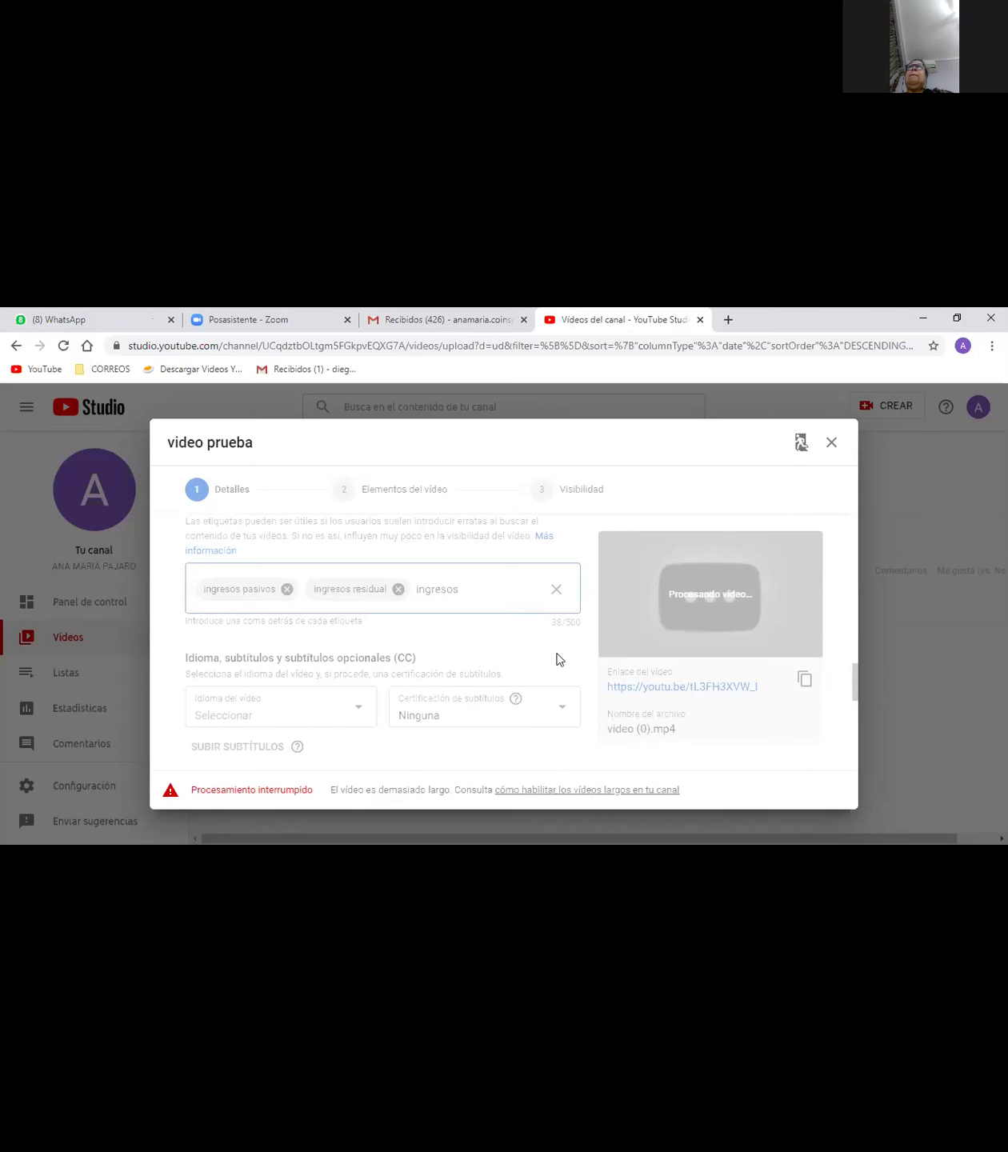
Open the help article on enabling long videos for the channel and read how to increase the video length limit.
click(546, 797)
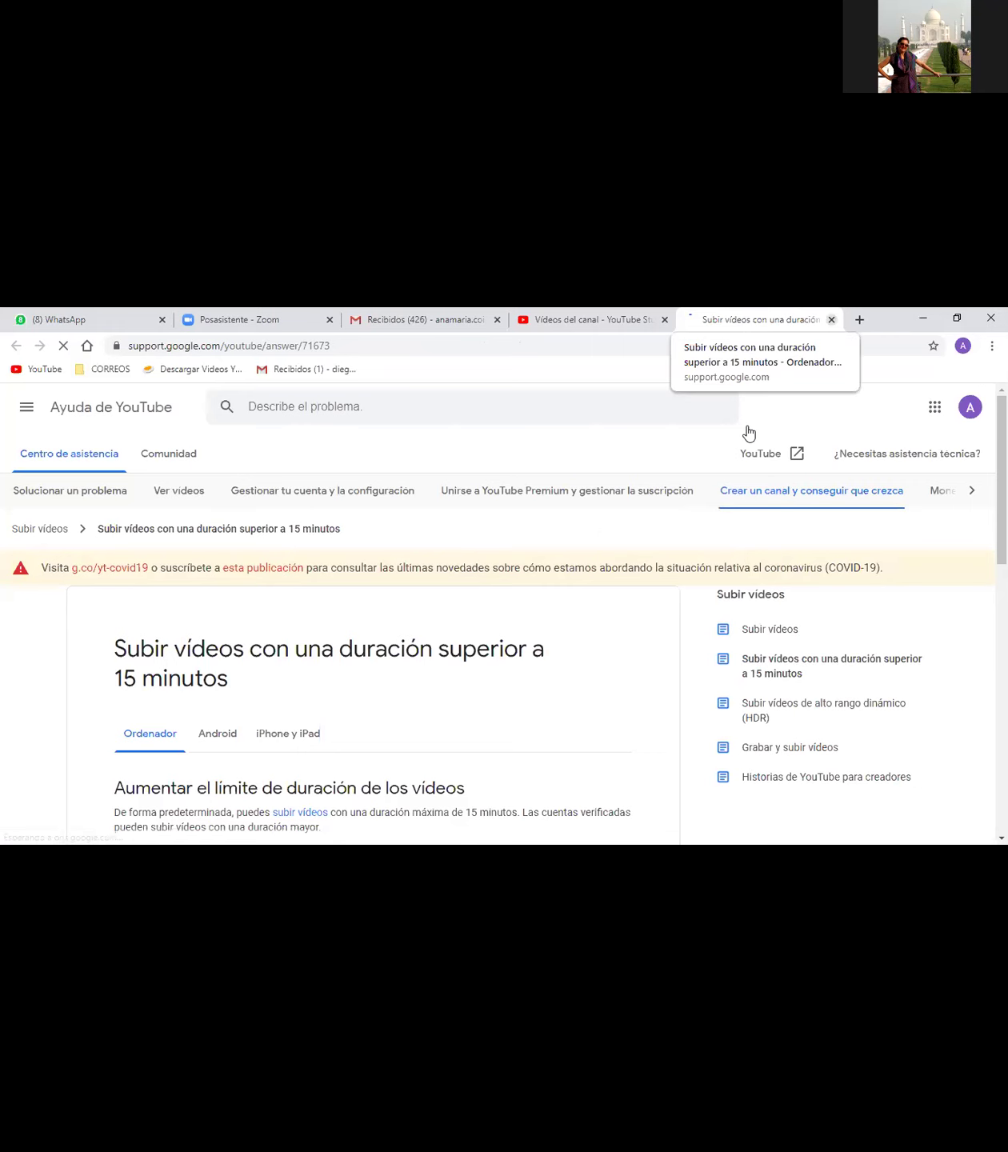
key(ctrl+w)
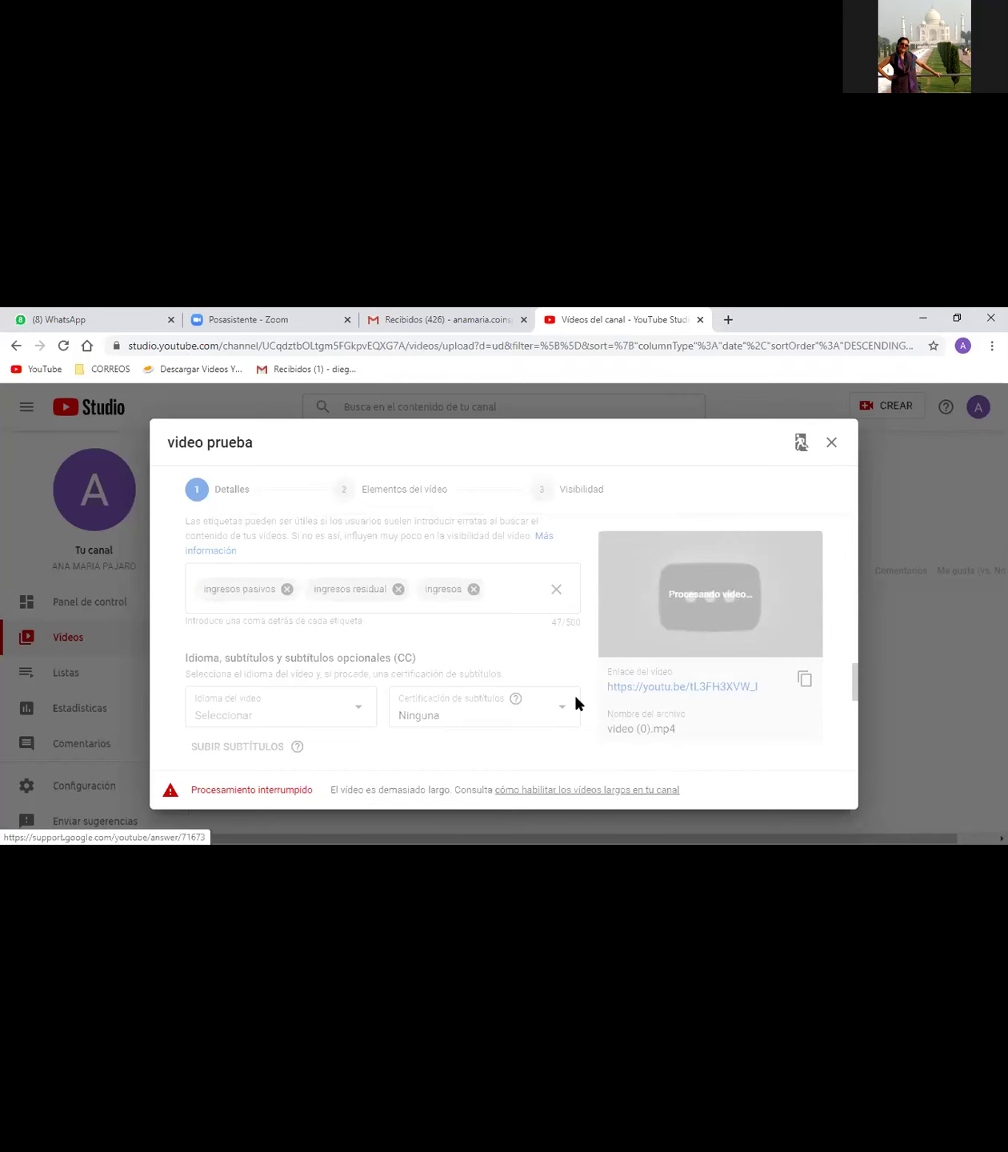
click(587, 788)
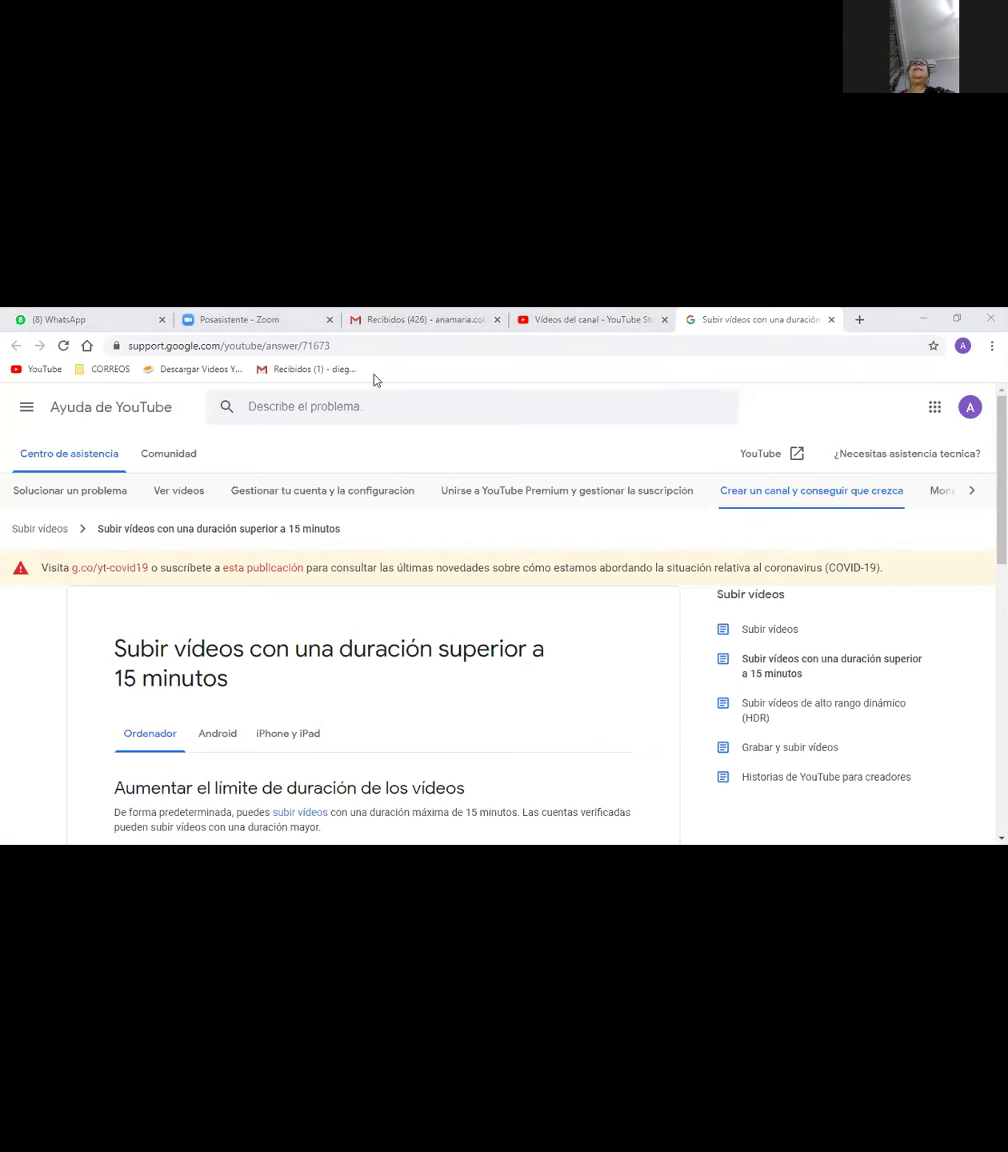
scroll(374, 374, down, 3)
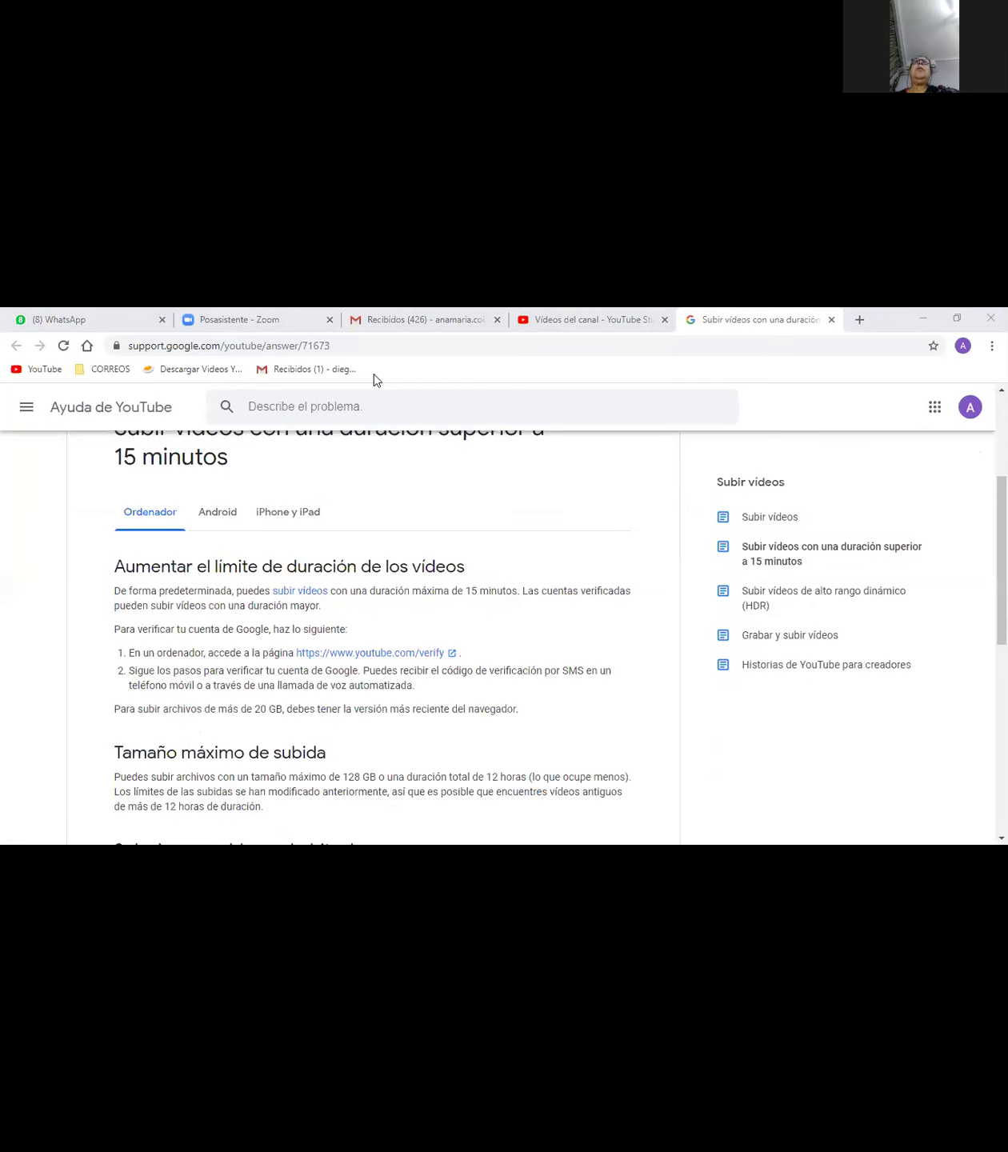